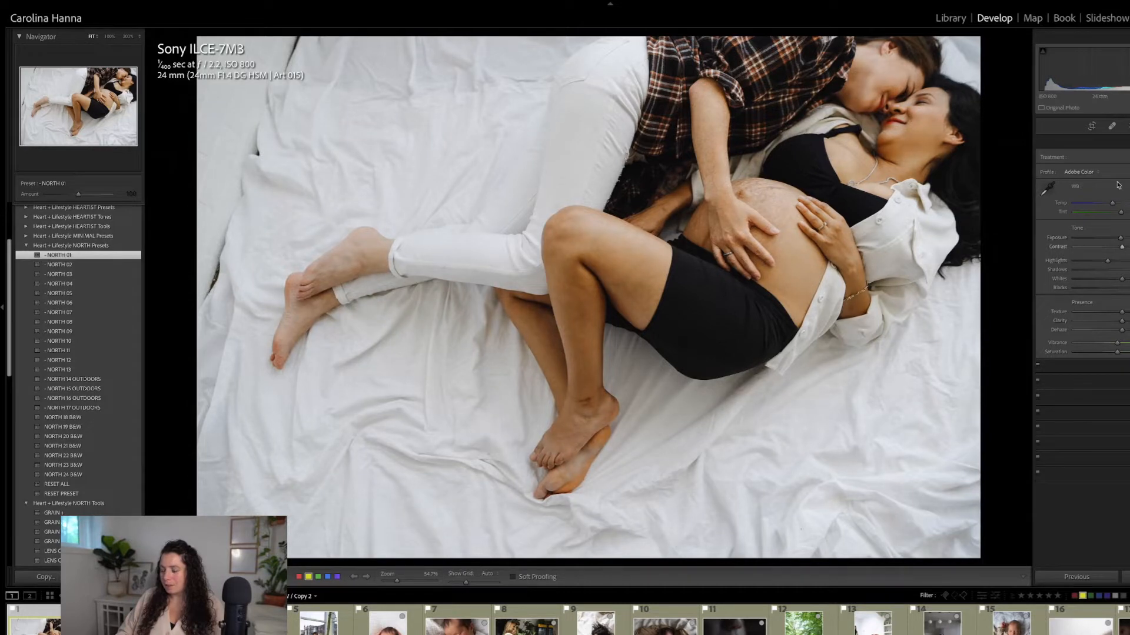
# Compare the reclining couple's edited photo with its unedited version
pyautogui.press('\\')
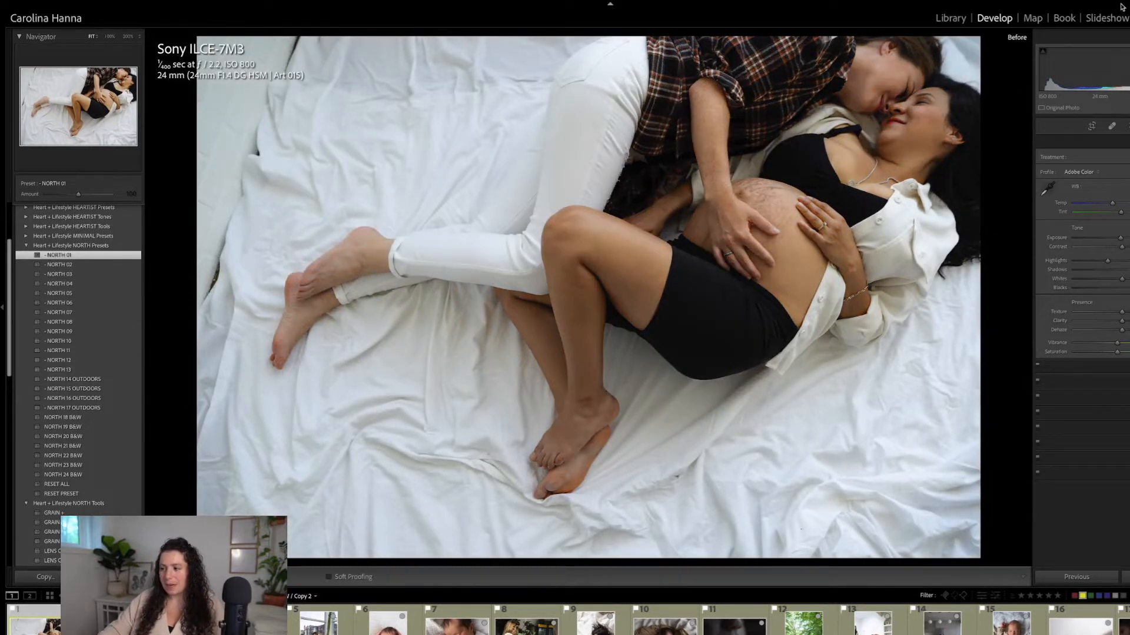
pyautogui.press('\\')
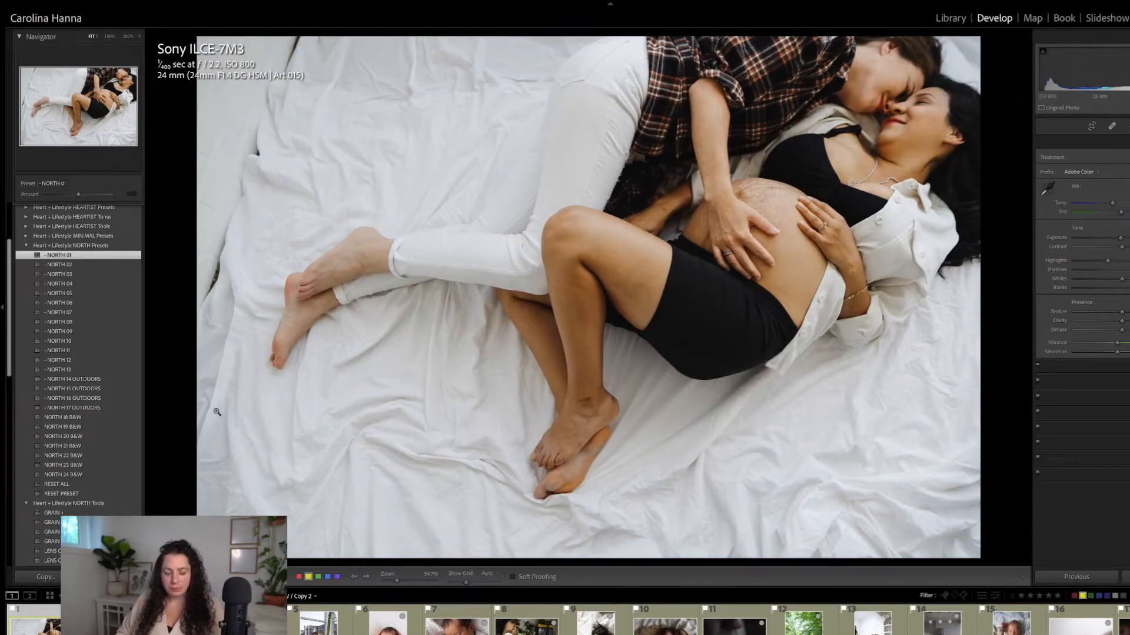
# Apply the NORTH 05 preset to the photo of parents holding a newborn, warm its white balance slightly and compare it with the original
pyautogui.click(250, 623)
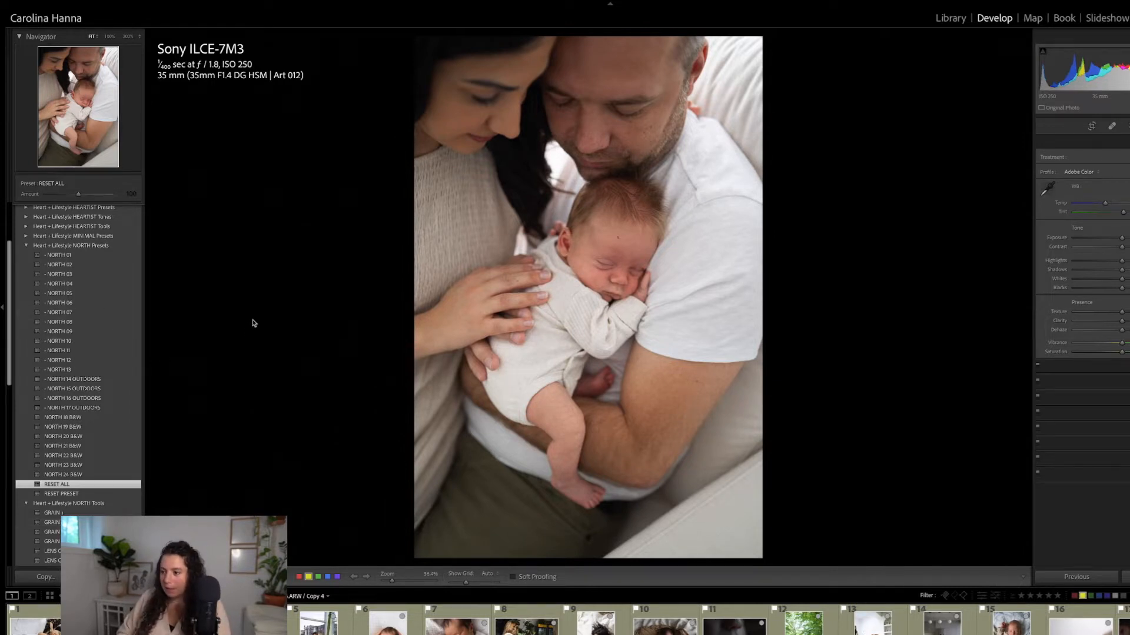
pyautogui.click(65, 293)
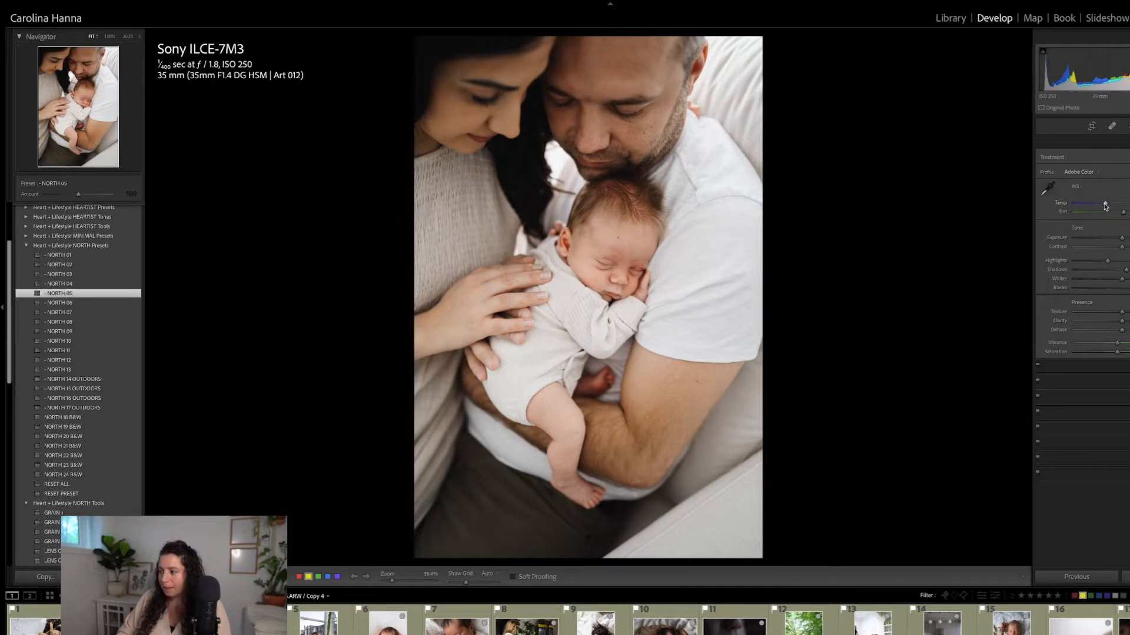
pyautogui.moveTo(1105, 205); pyautogui.dragTo(1107, 205)
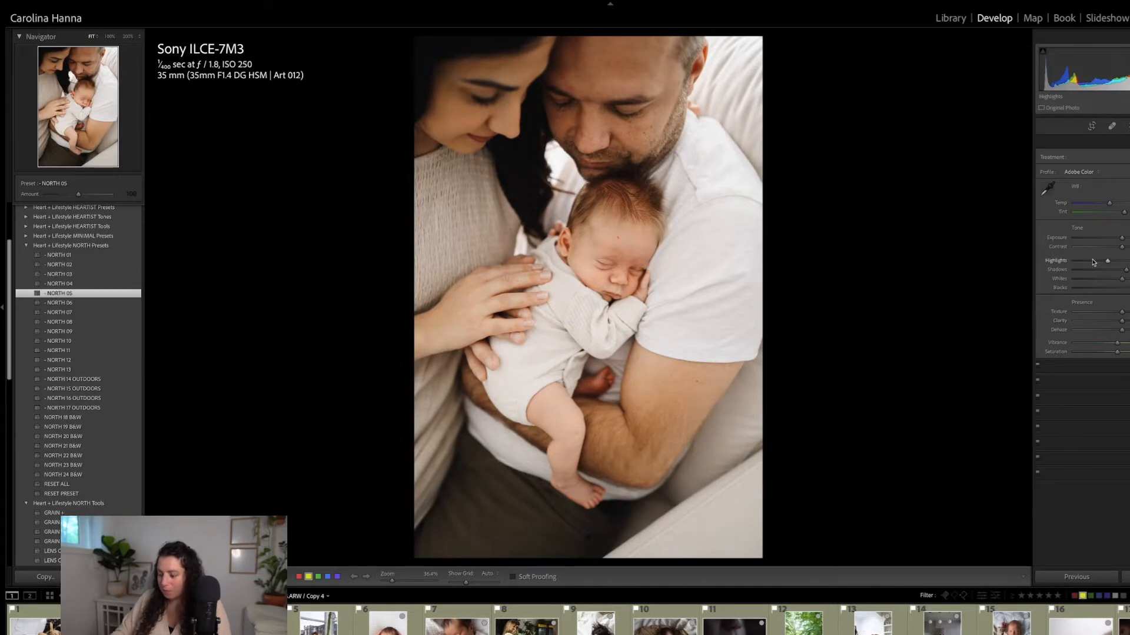
pyautogui.press('\\')
pyautogui.press('\\')
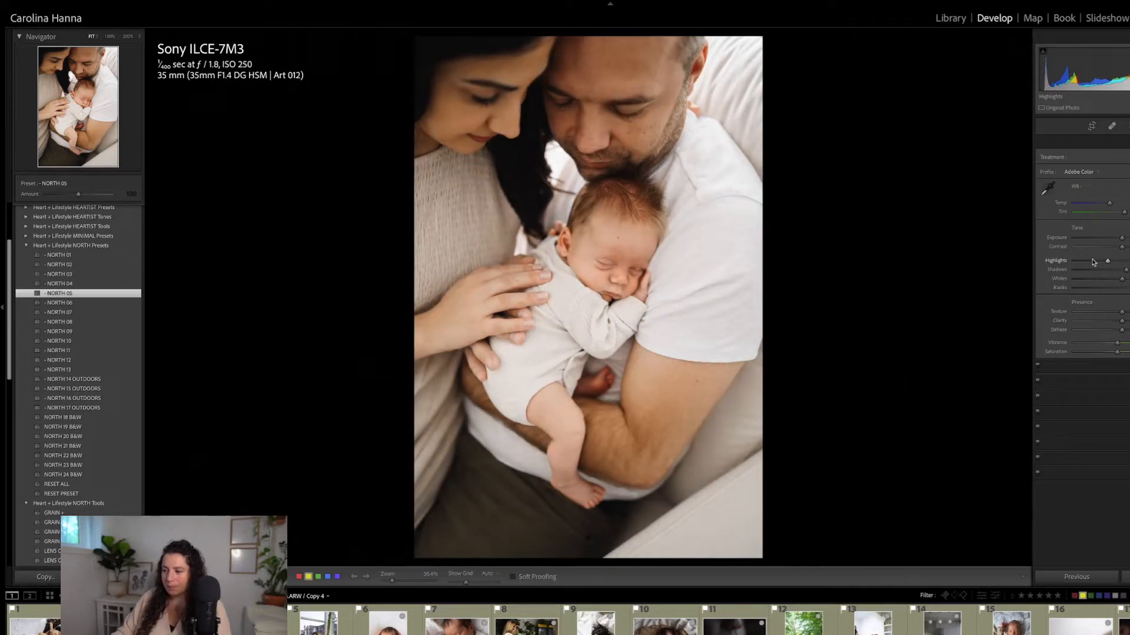
# Apply the NORTH 08 preset to the photo of the woman and girl in the bedroom and warm its temperature
pyautogui.press('Right')
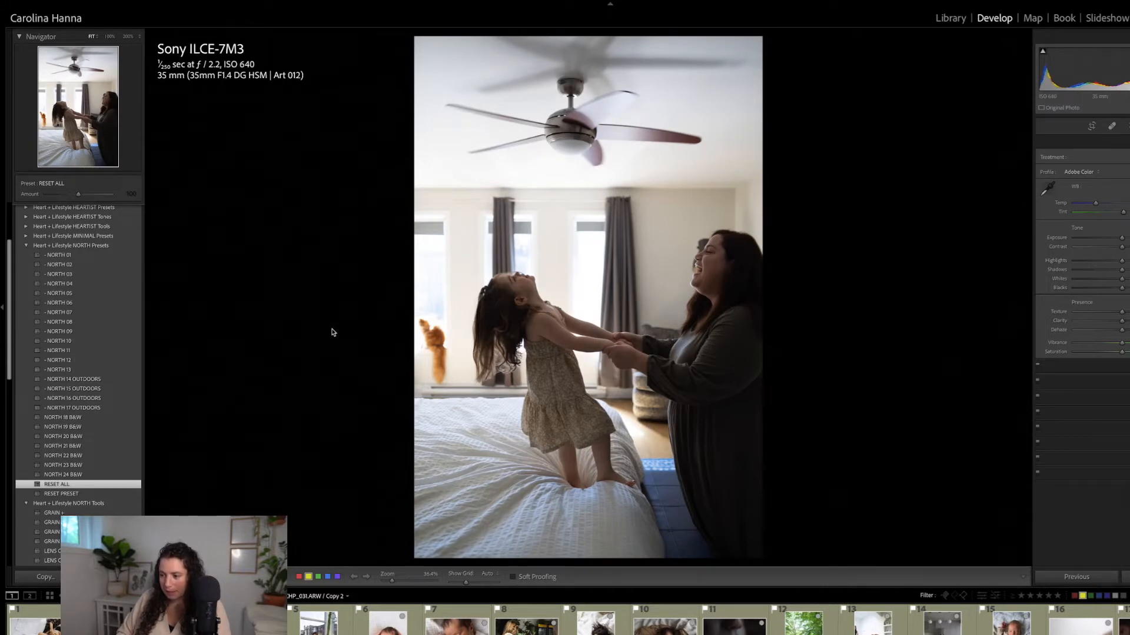
pyautogui.click(69, 323)
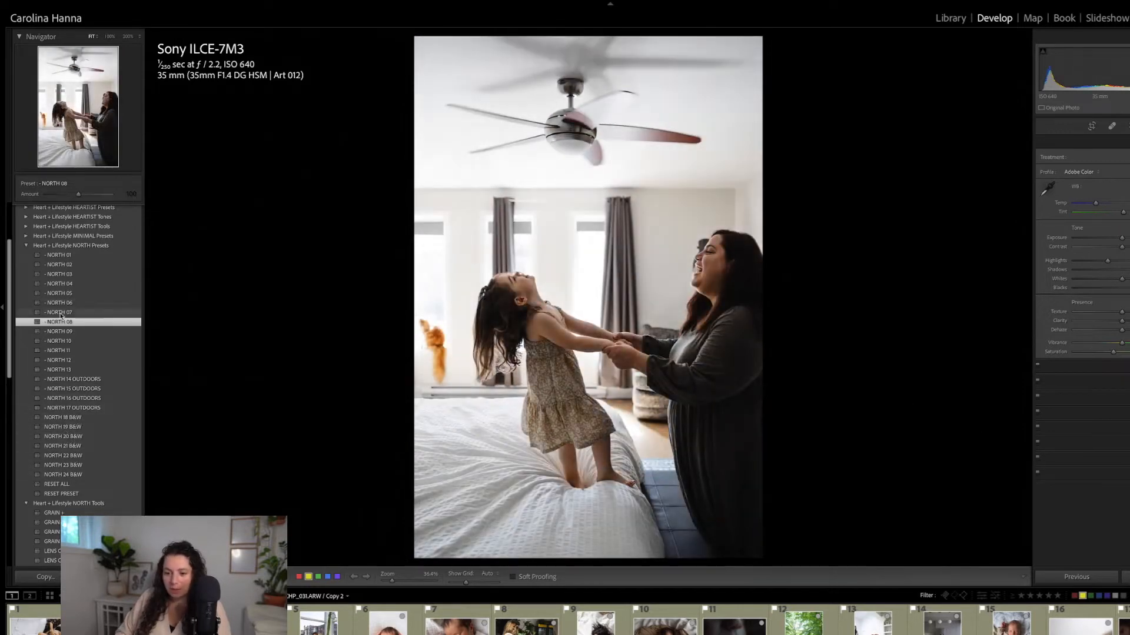
pyautogui.moveTo(1095, 204); pyautogui.dragTo(1099, 205)
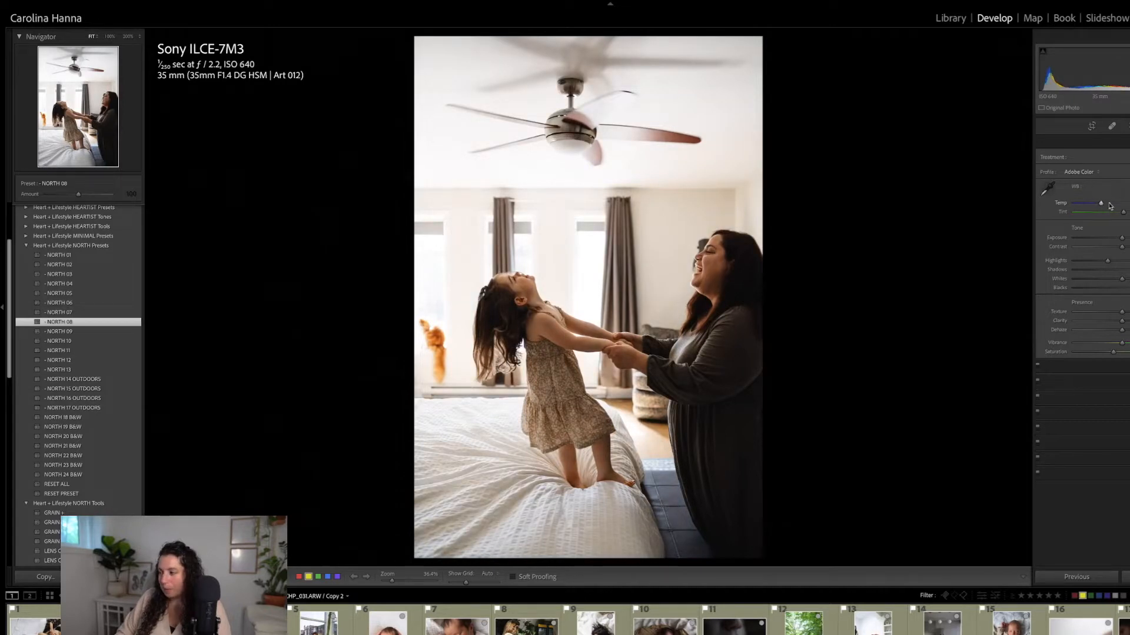
# Raise the bedroom photo's exposure slightly, strongly reduce its highlights and compare the edit with the original
pyautogui.moveTo(1122, 237); pyautogui.dragTo(1124, 238)
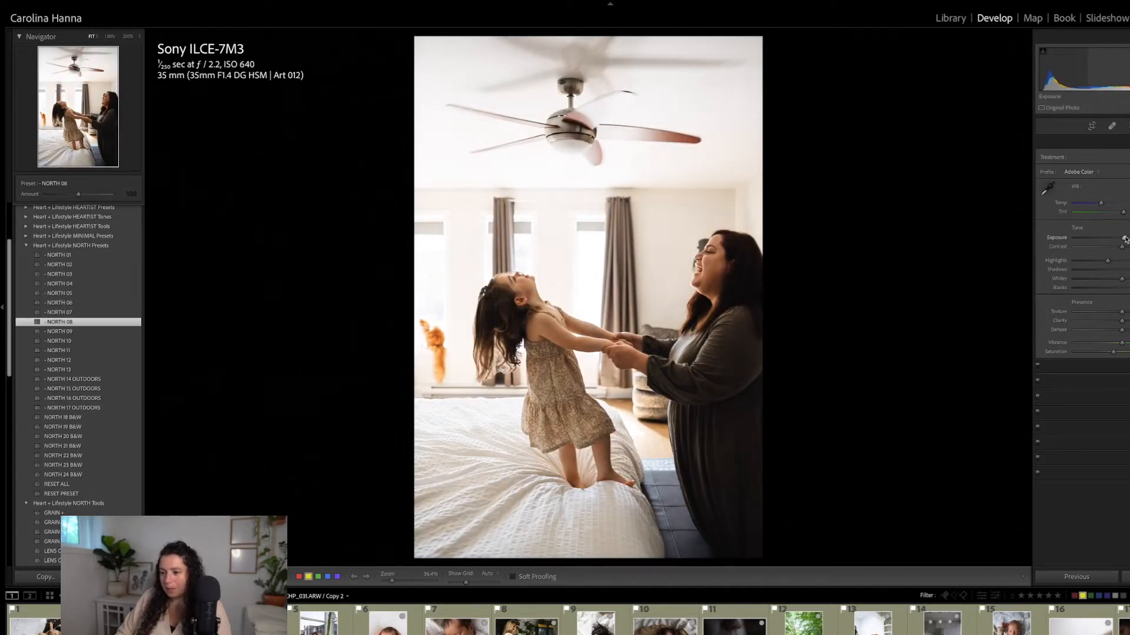
pyautogui.moveTo(1107, 260); pyautogui.dragTo(1063, 261)
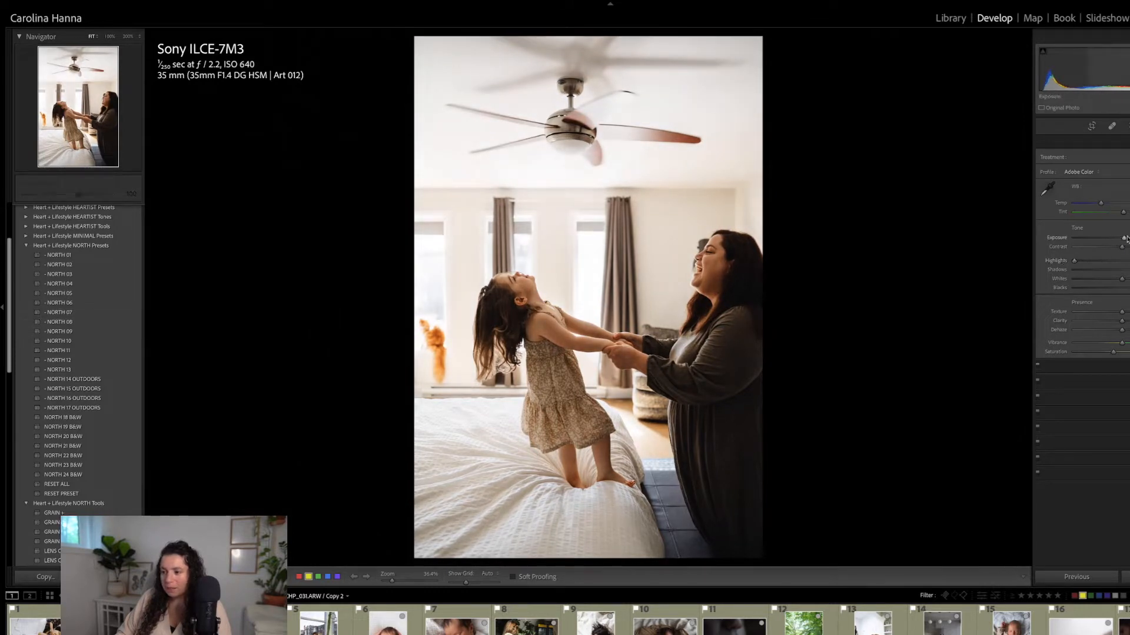
pyautogui.moveTo(1125, 239); pyautogui.dragTo(1128, 238)
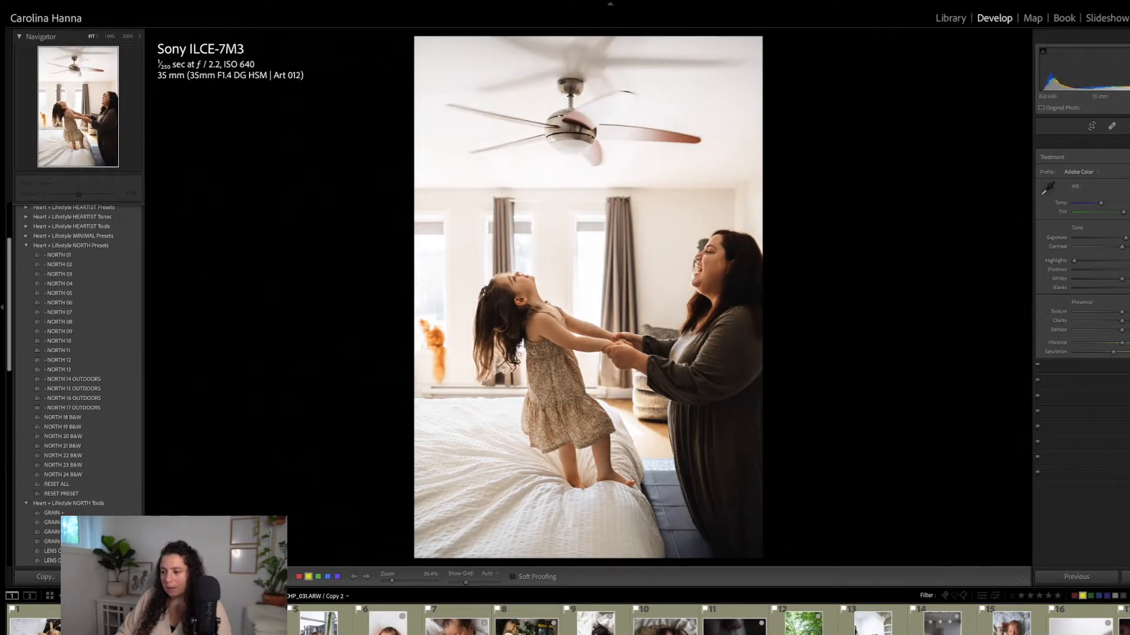
pyautogui.press('\\')
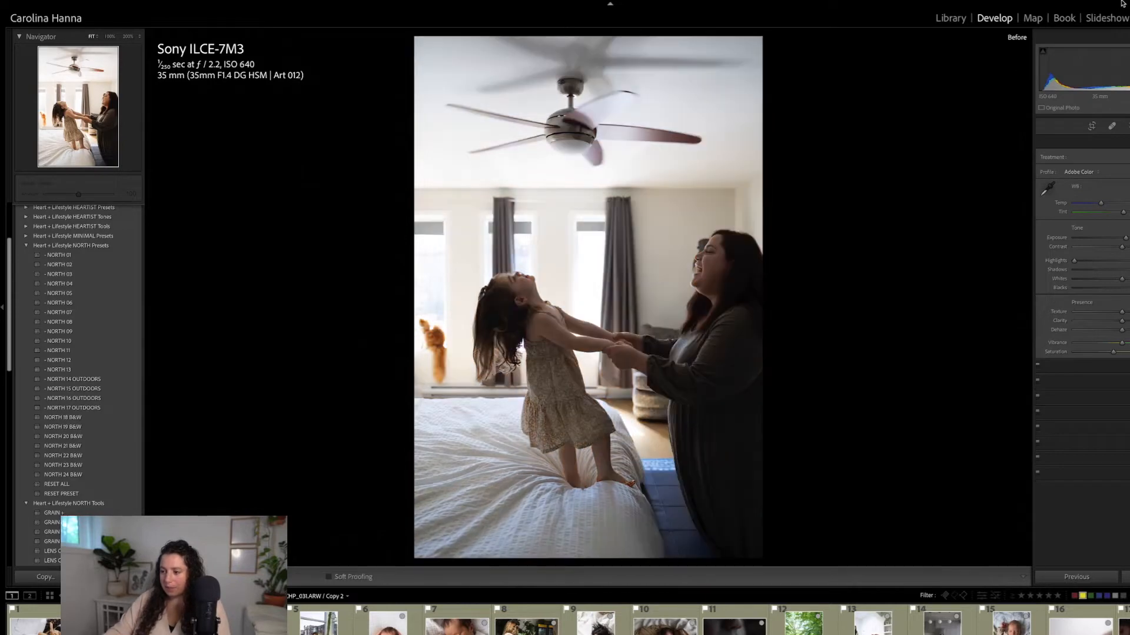
pyautogui.press('\\')
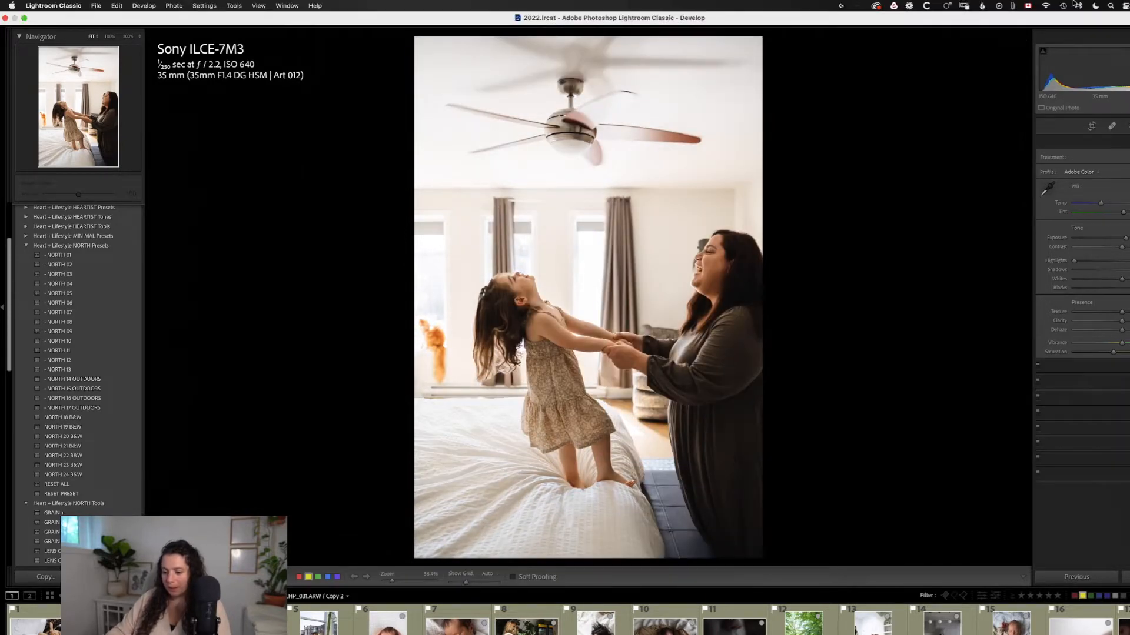
# Go to the photo of the newborn in the wicker basket and apply the NORTH 01 preset
pyautogui.press('Right')
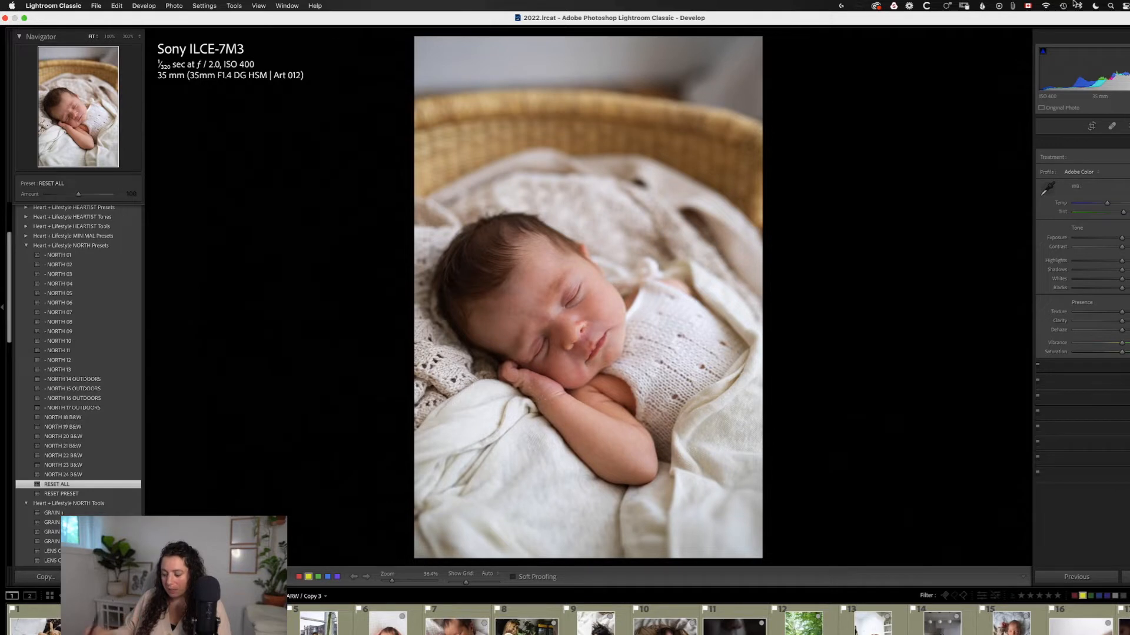
pyautogui.press('\\')
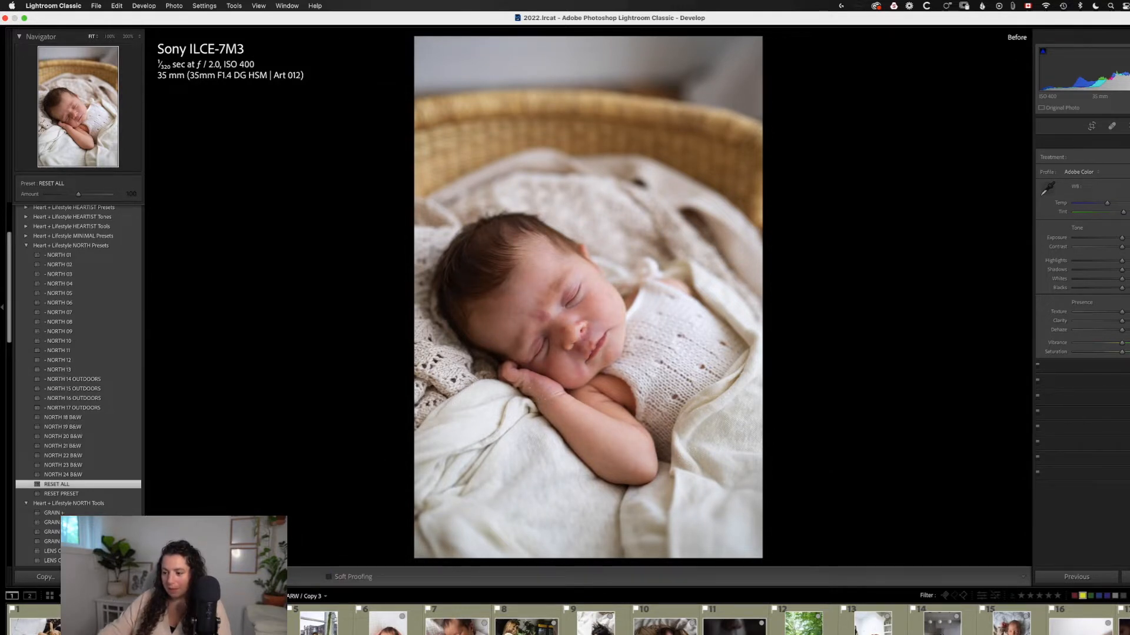
pyautogui.press('\\')
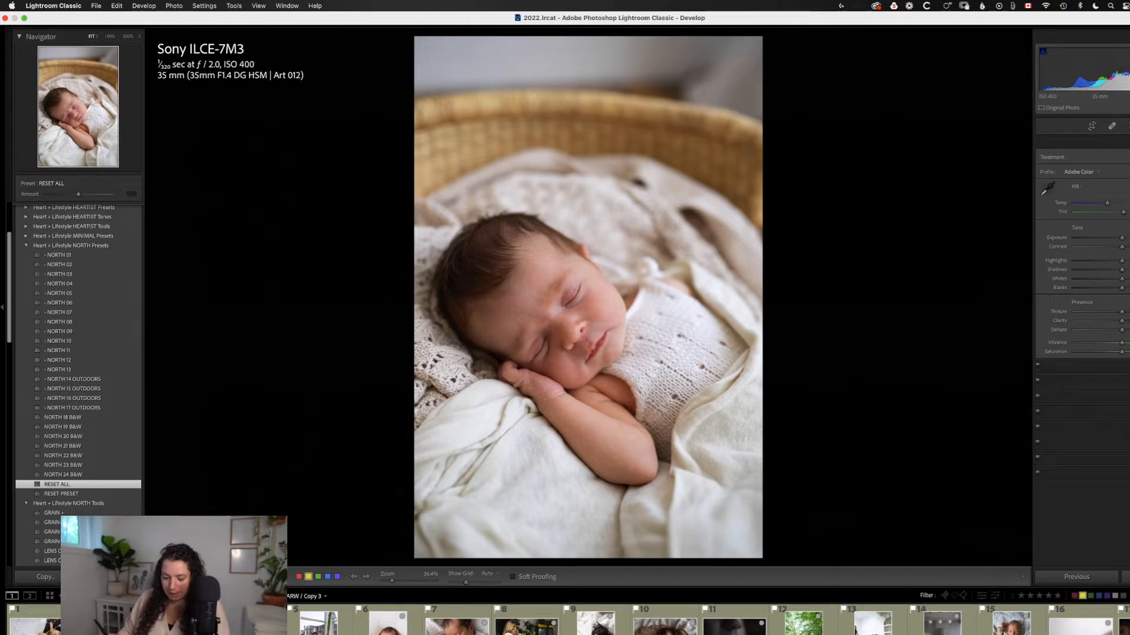
pyautogui.click(60, 256)
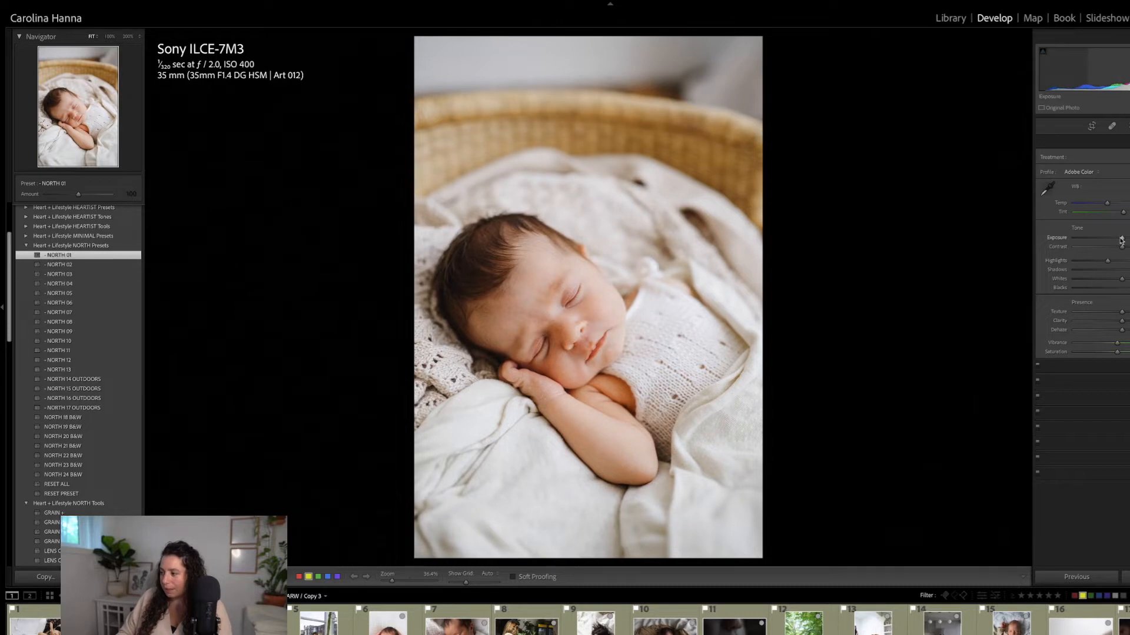
# Reduce the basket photo's exposure, highlights and shadows slightly and compare the edit with the original
pyautogui.moveTo(1123, 240); pyautogui.dragTo(1087, 263)
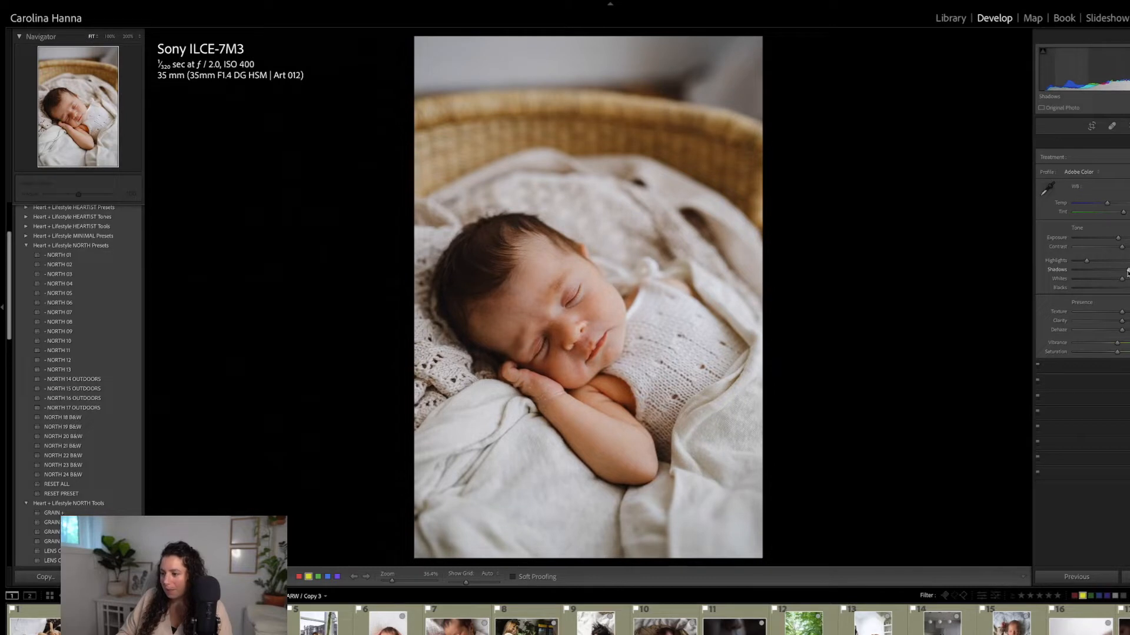
pyautogui.moveTo(1118, 240); pyautogui.dragTo(1120, 241)
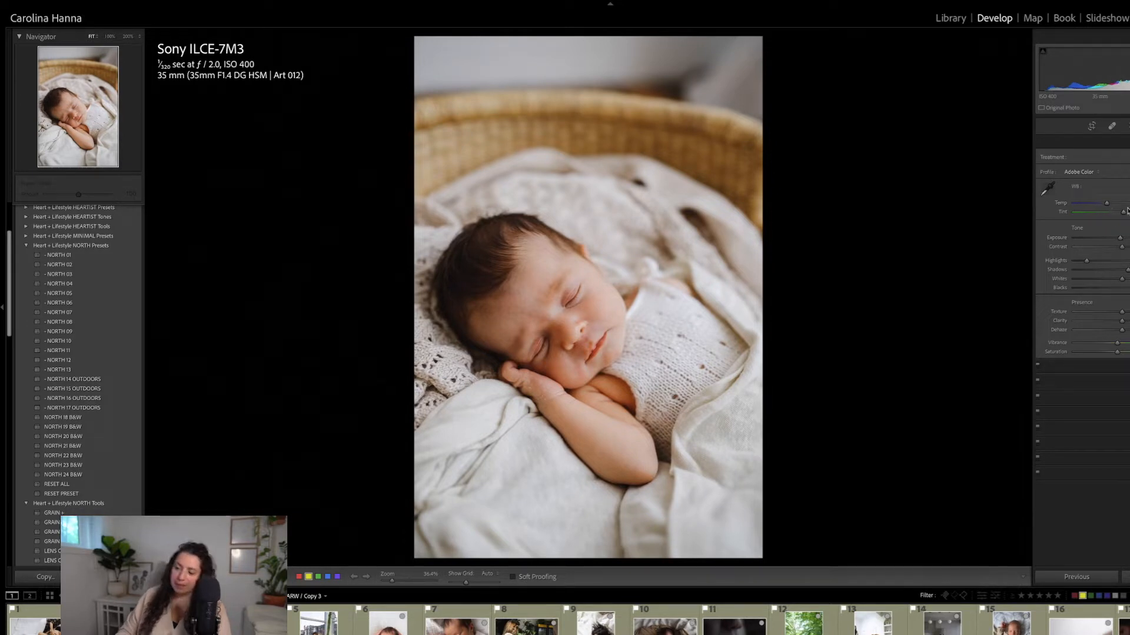
pyautogui.press('\\')
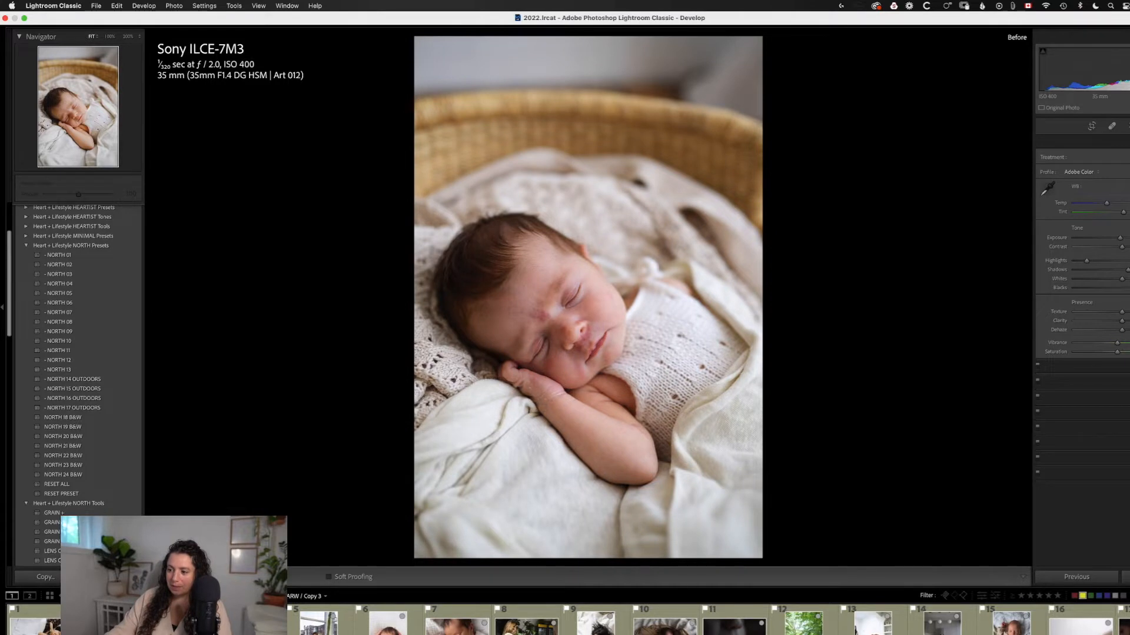
pyautogui.press('\\')
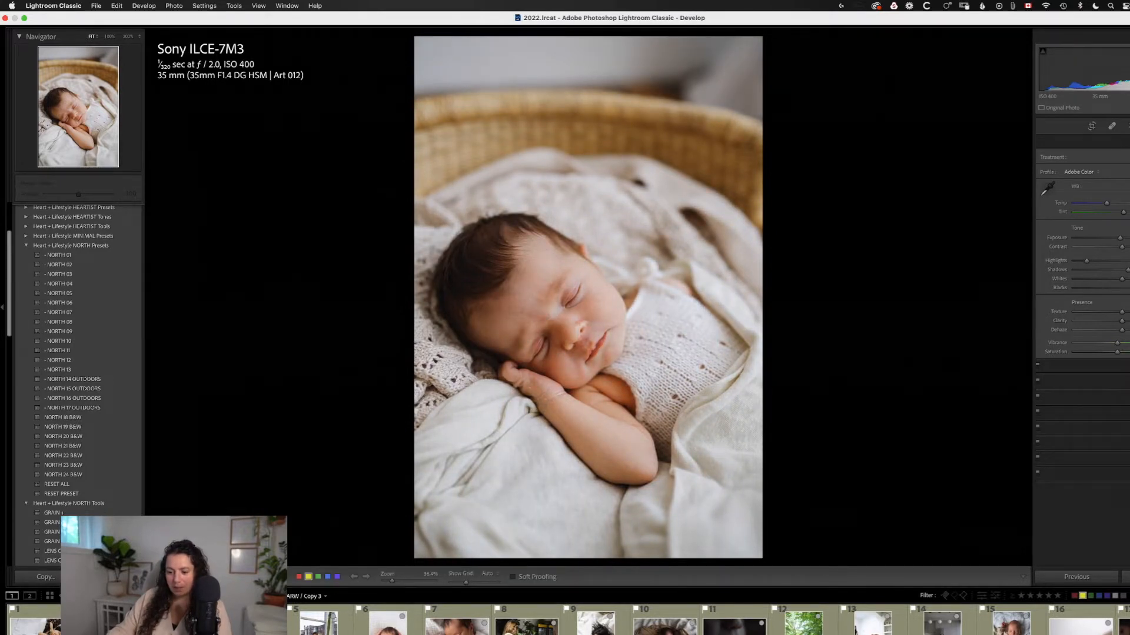
# Apply the NORTH 01 preset to the portrait of the woman in the cream sweater beside the cactus
pyautogui.press('Right')
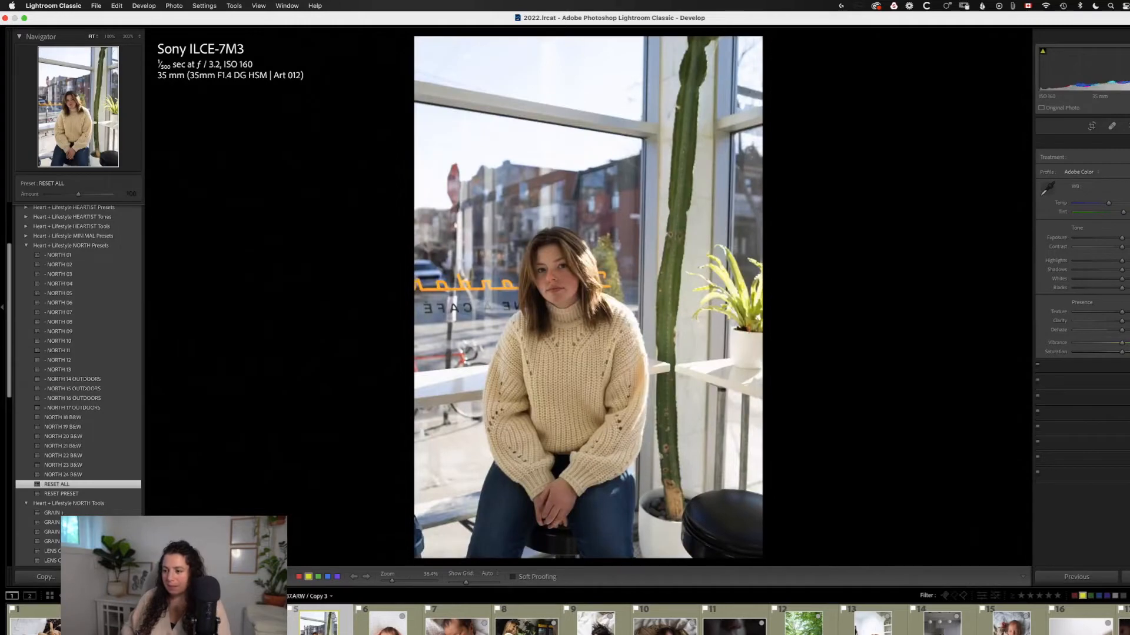
pyautogui.click(73, 255)
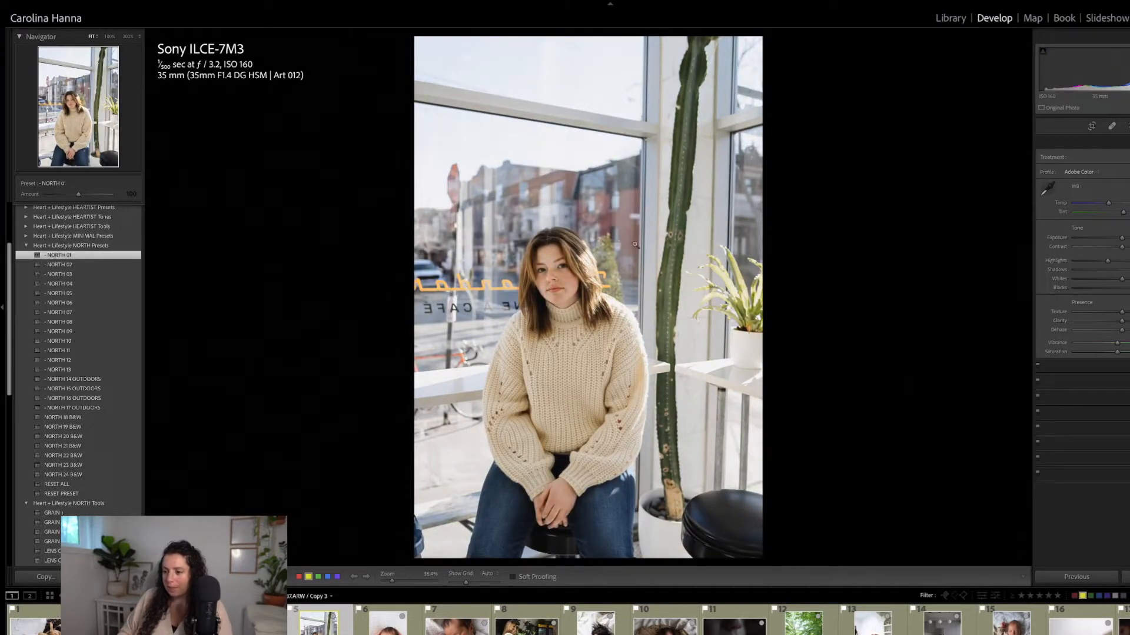
# Create a brush mask with the NORTH GEN Shadow effect and paint over the bright spots around the woman's eyebrows
pyautogui.click(555, 274)
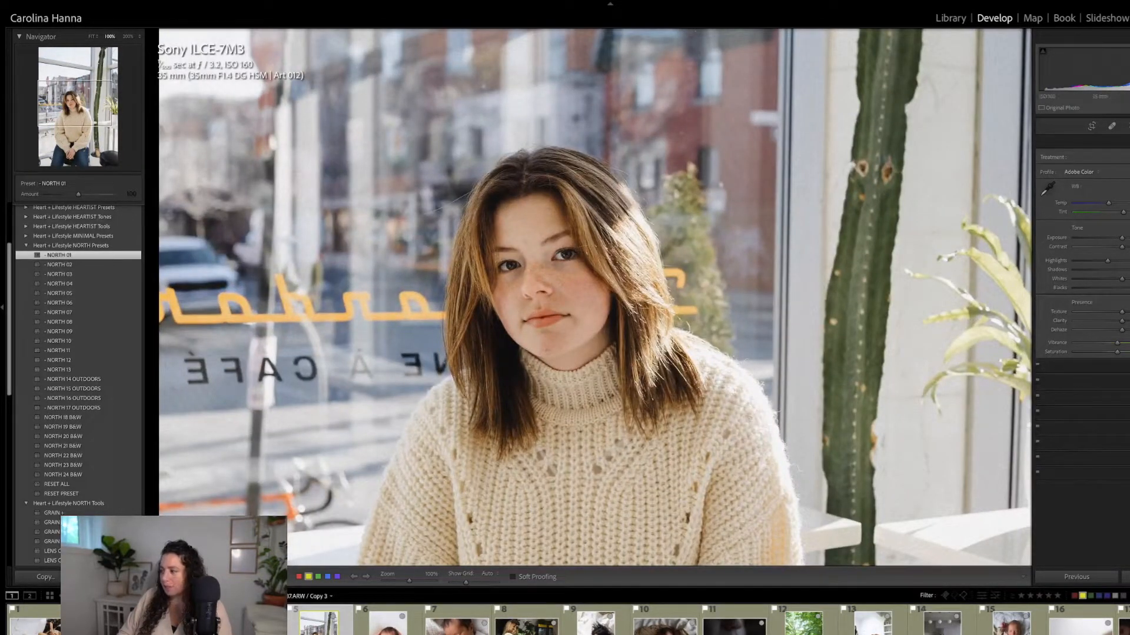
pyautogui.hotkey('shift', 'w')
pyautogui.click(1094, 217)
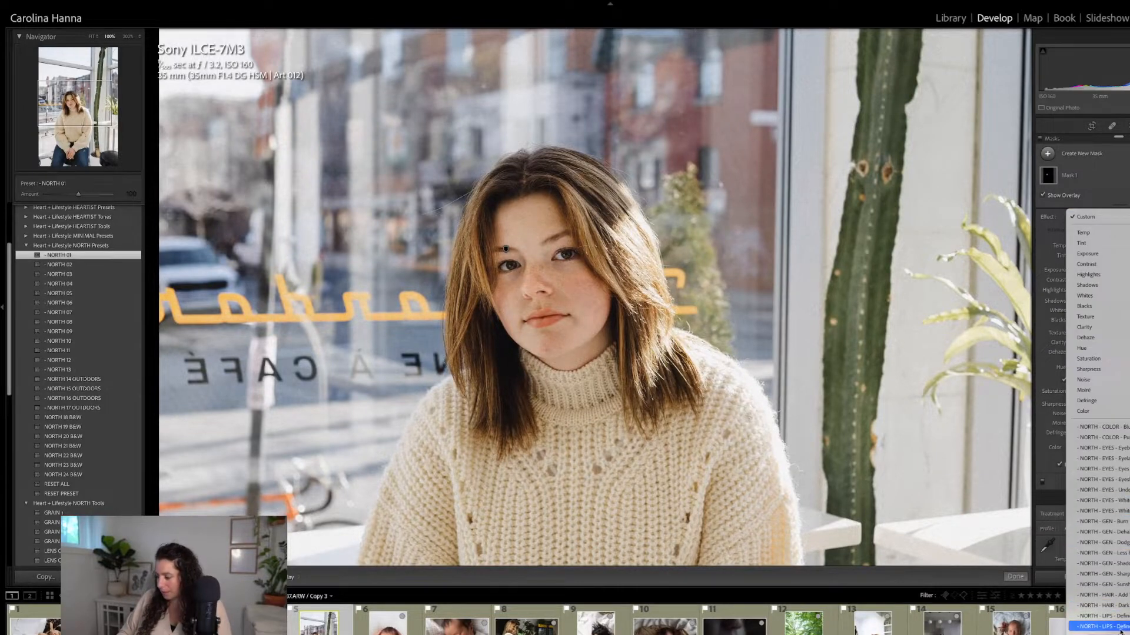
pyautogui.scroll(-3, 1119, 596)
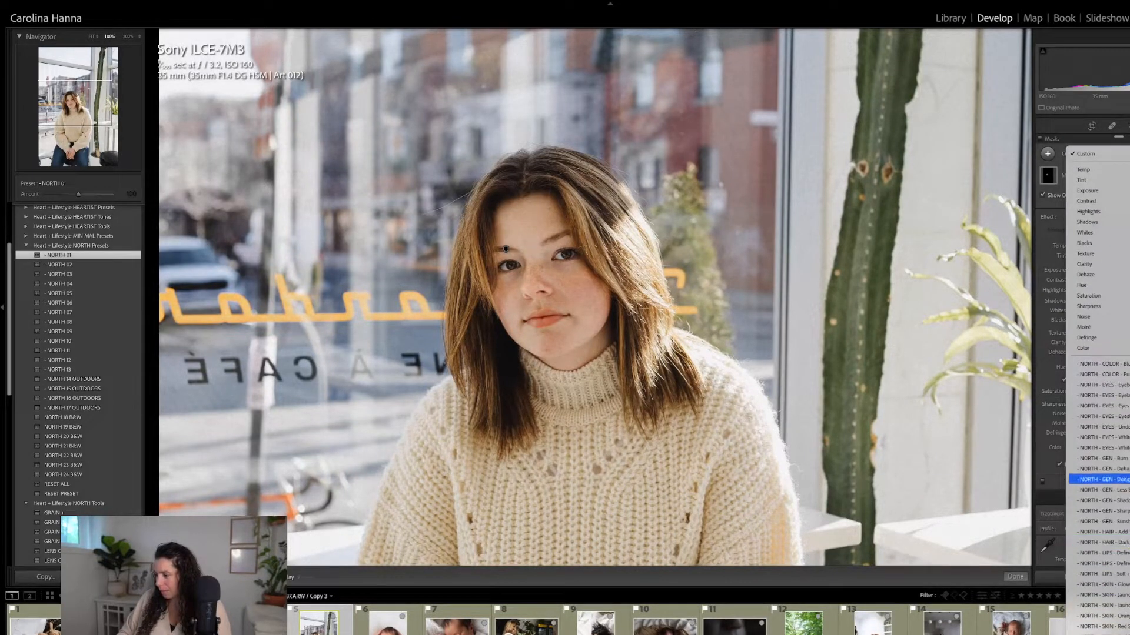
pyautogui.click(1099, 500)
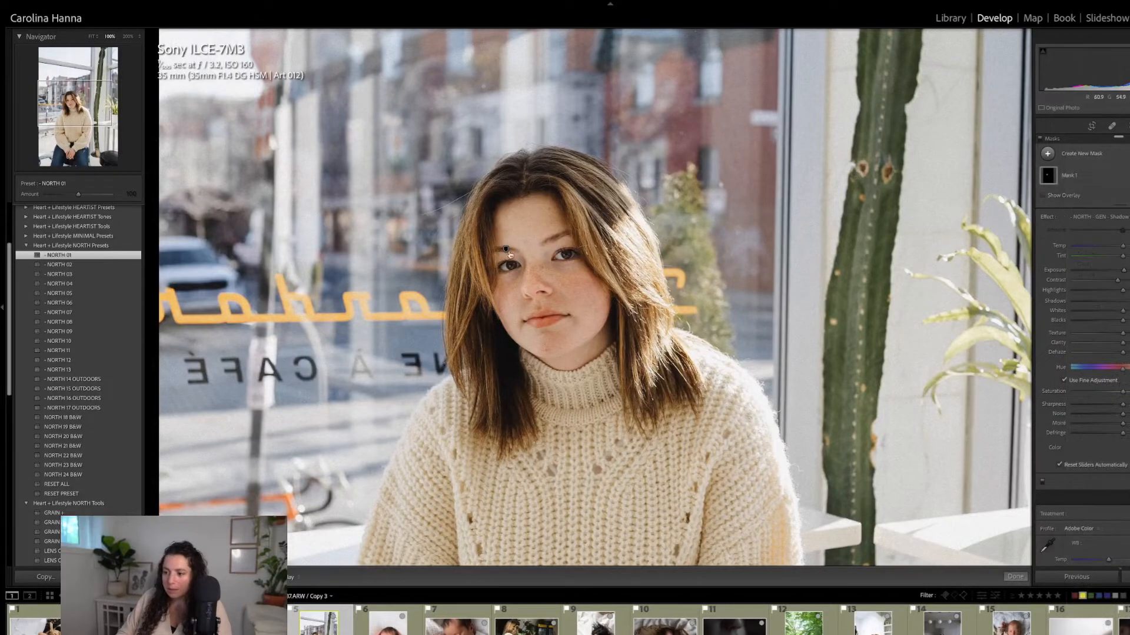
pyautogui.click(507, 251)
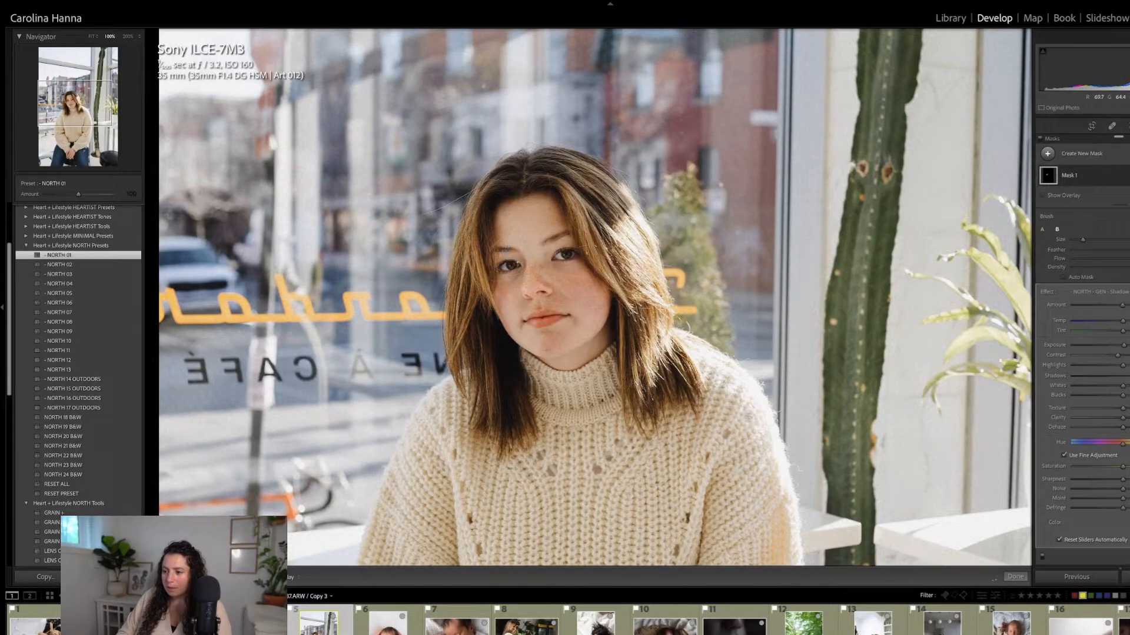
pyautogui.moveTo(559, 241)
pyautogui.mouseDown()
pyautogui.moveTo(580, 257)
pyautogui.moveTo(562, 215)
pyautogui.moveTo(579, 226)
pyautogui.mouseUp()
pyautogui.click(1017, 577)
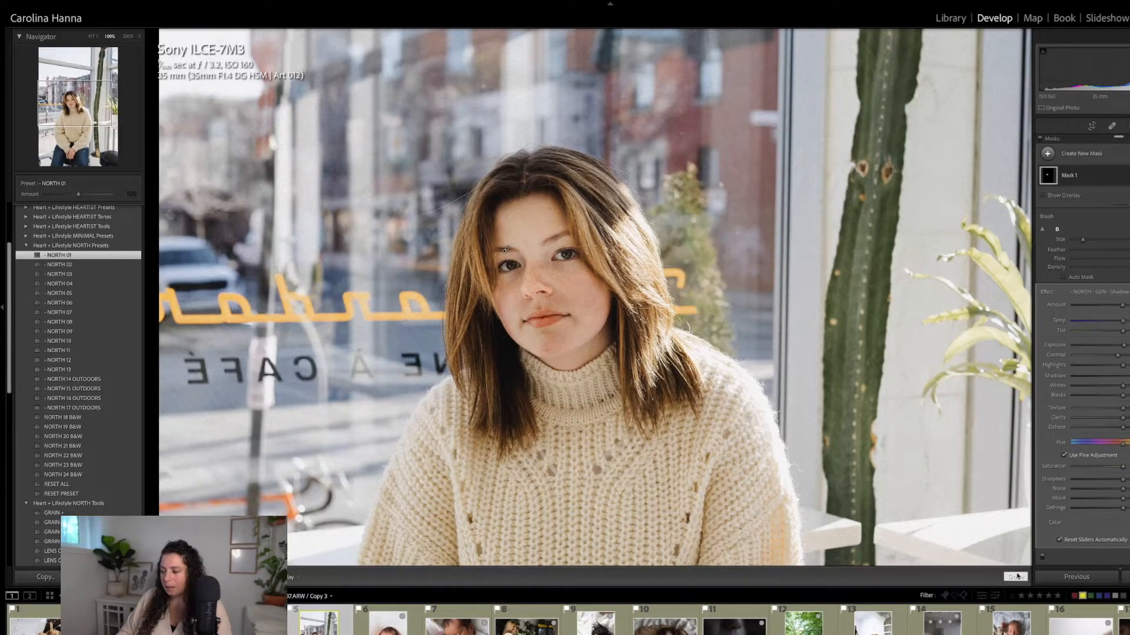
# View the whole sweater portrait and compare the edit with the original
pyautogui.click(659, 367)
pyautogui.moveTo(1112, 3)
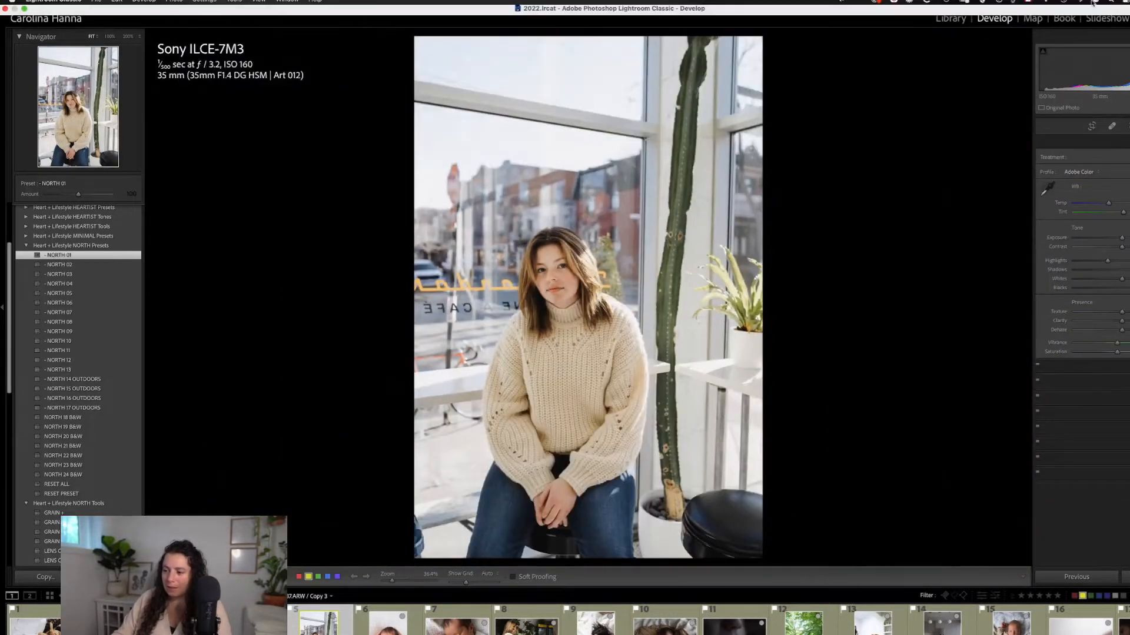
pyautogui.press('\\')
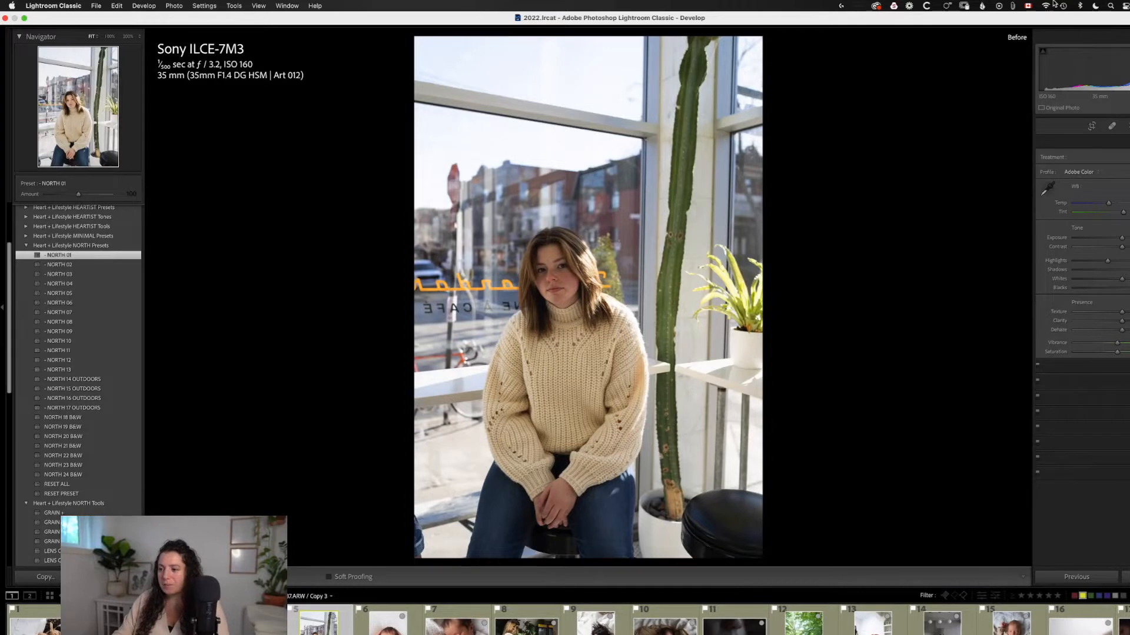
pyautogui.press('\\')
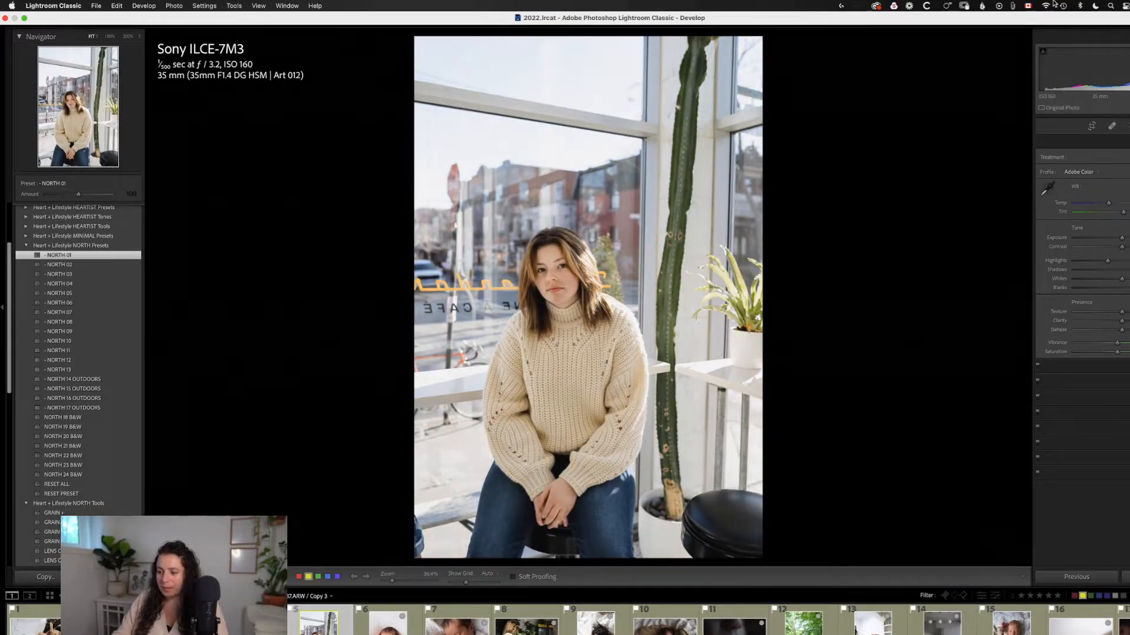
# Apply the NORTH 05 preset to the photo of the newborn's head cradled in two hands
pyautogui.press('Right')
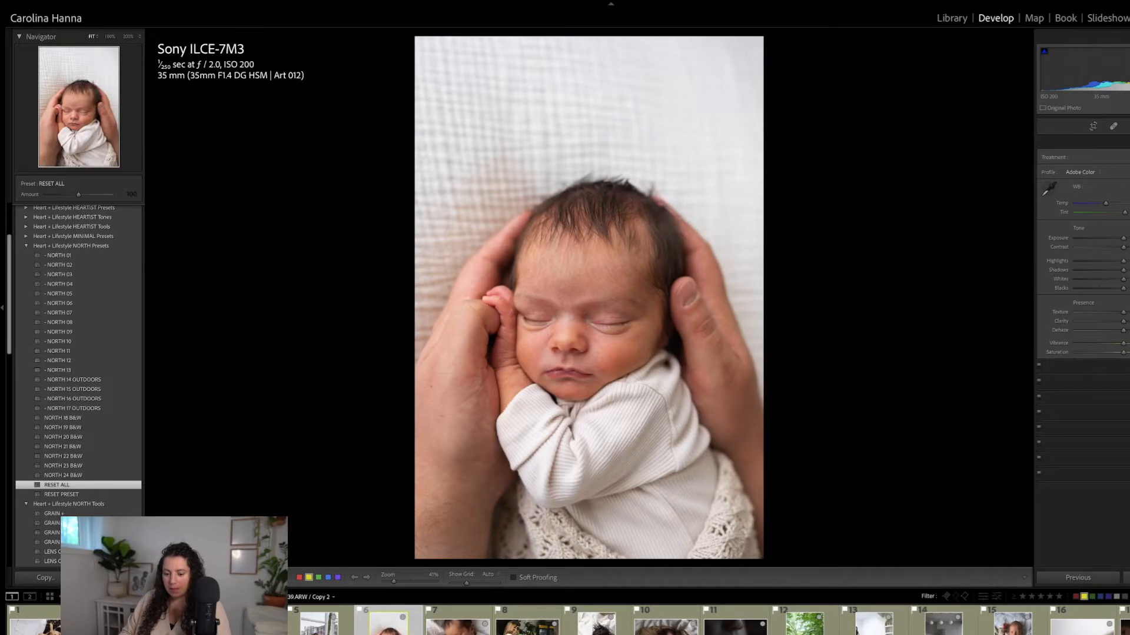
pyautogui.click(68, 294)
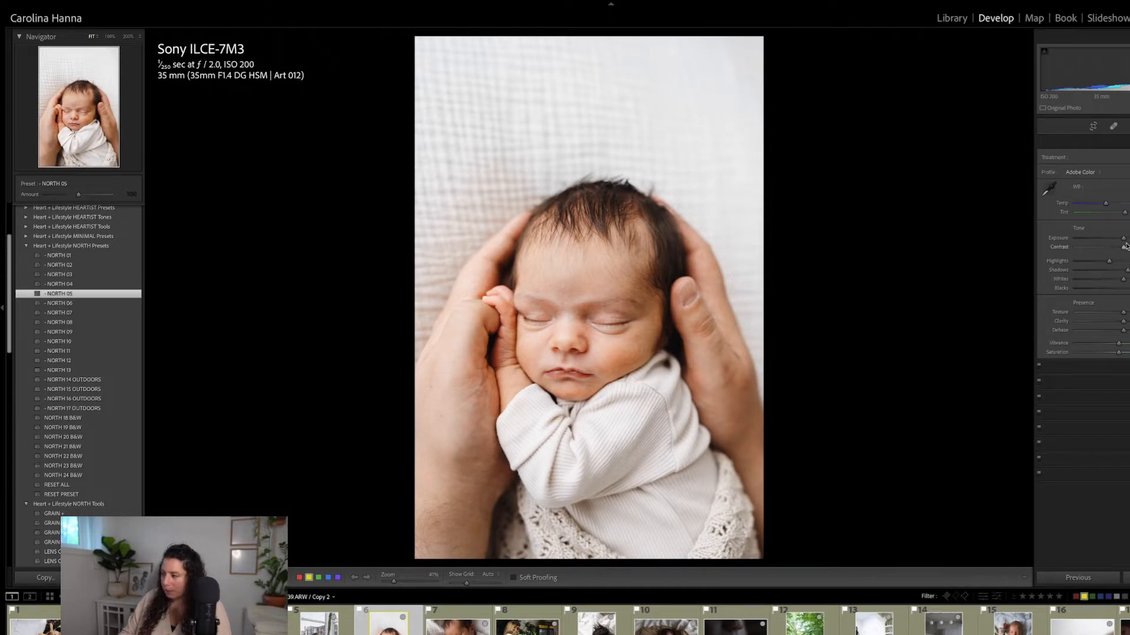
# Lower the exposure and slightly warm the temperature of the newborn-in-hands photo, and compare the edit with the original
pyautogui.moveTo(1123, 238); pyautogui.dragTo(1119, 243)
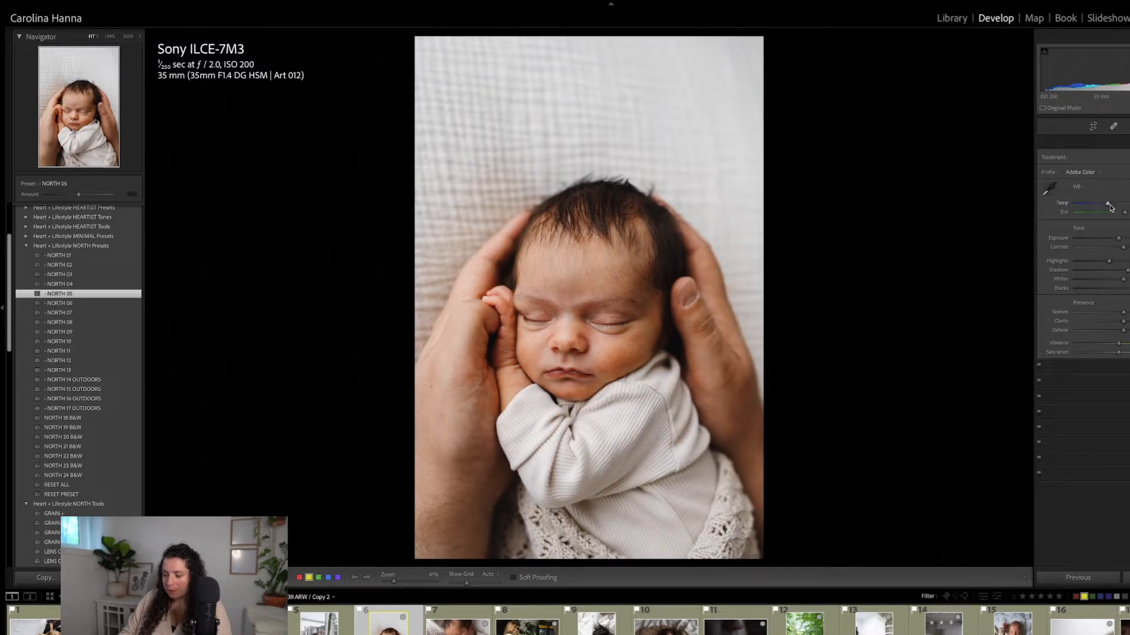
pyautogui.press('\\')
pyautogui.press('\\')
pyautogui.press('\\')
pyautogui.press('\\')
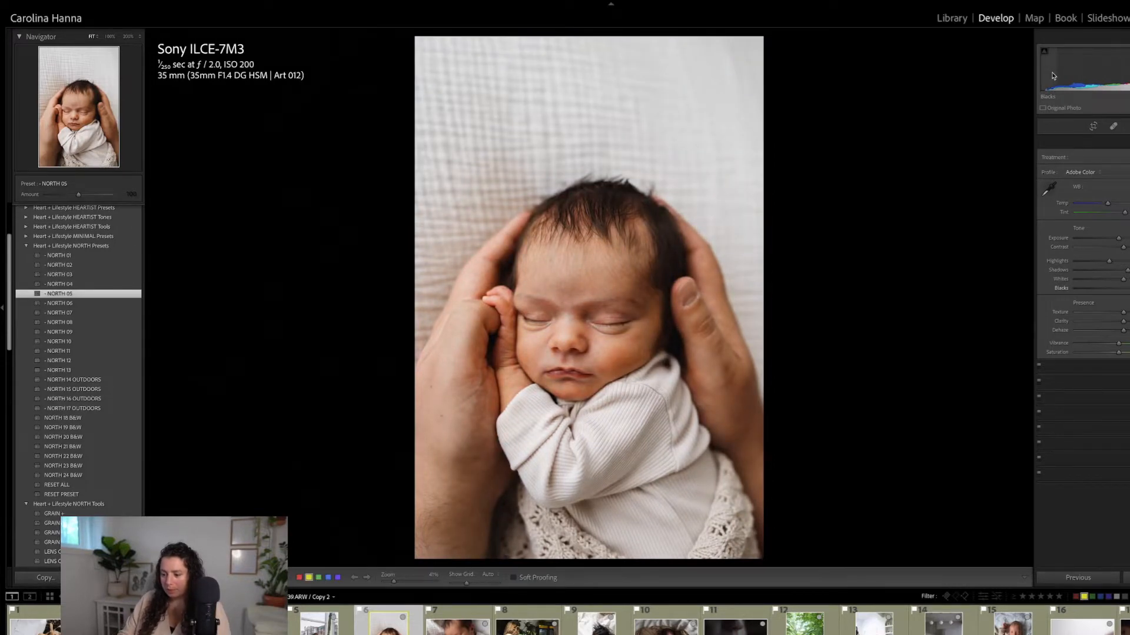
# Apply the NORTH 01 preset to the photo of the sleeping newborn with a raised fist and slightly lower its exposure
pyautogui.press('Right')
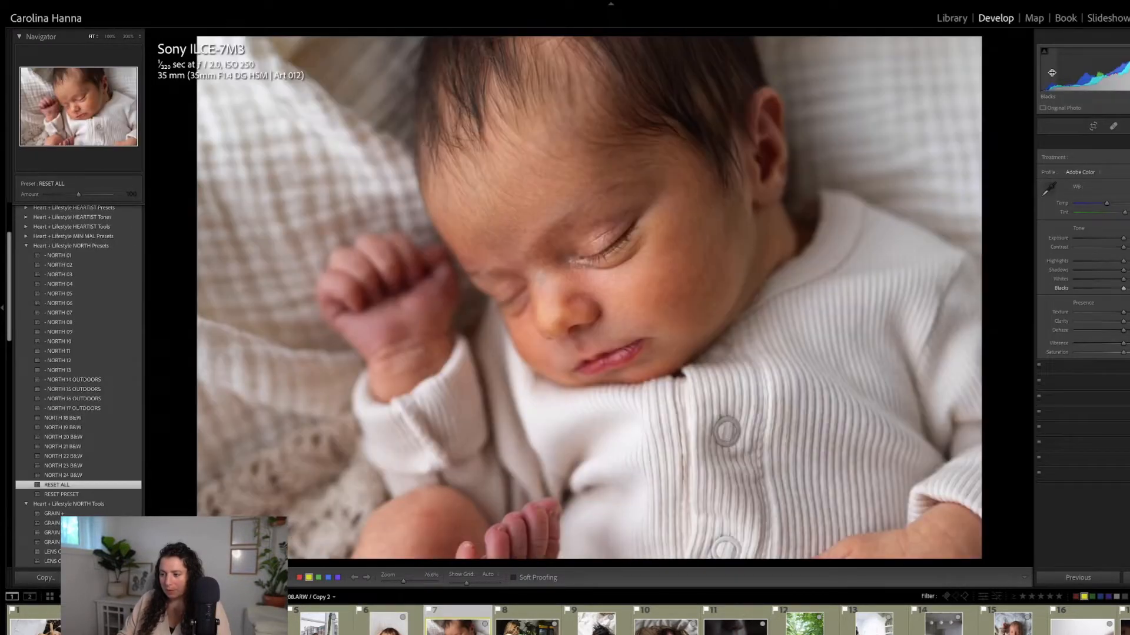
pyautogui.hotkey('shift', 'w')
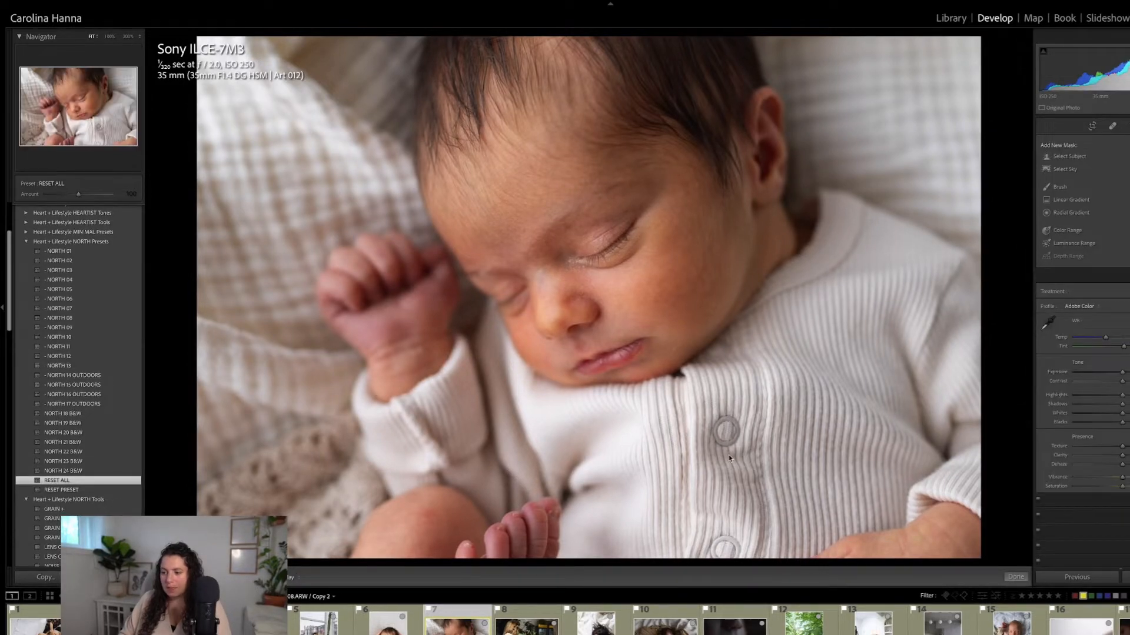
pyautogui.click(68, 252)
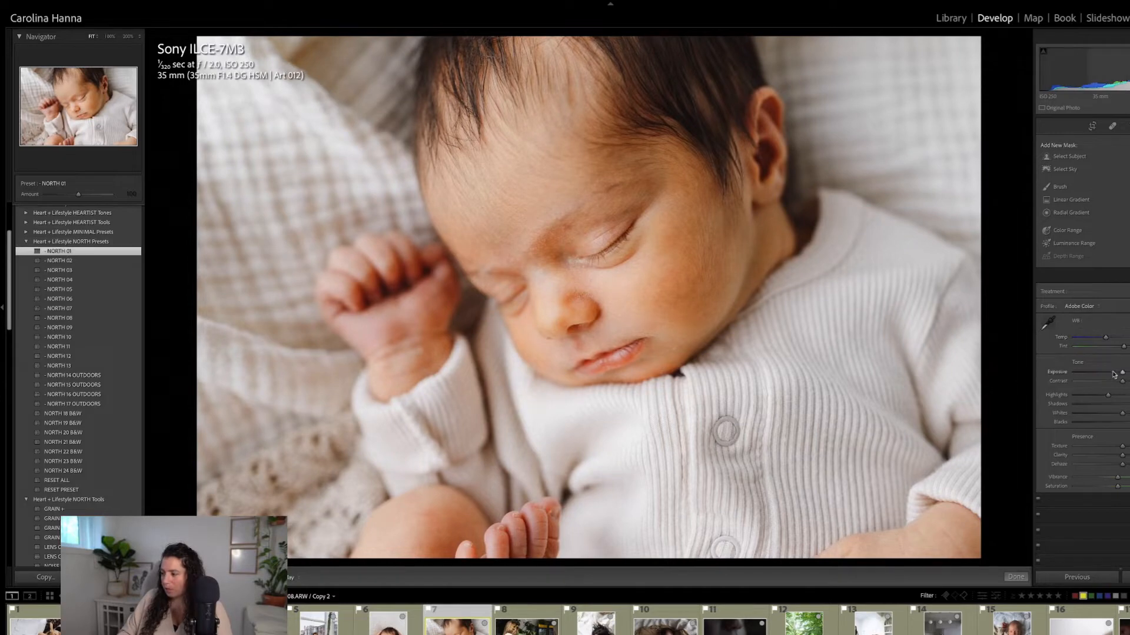
pyautogui.moveTo(1122, 375); pyautogui.dragTo(1120, 377)
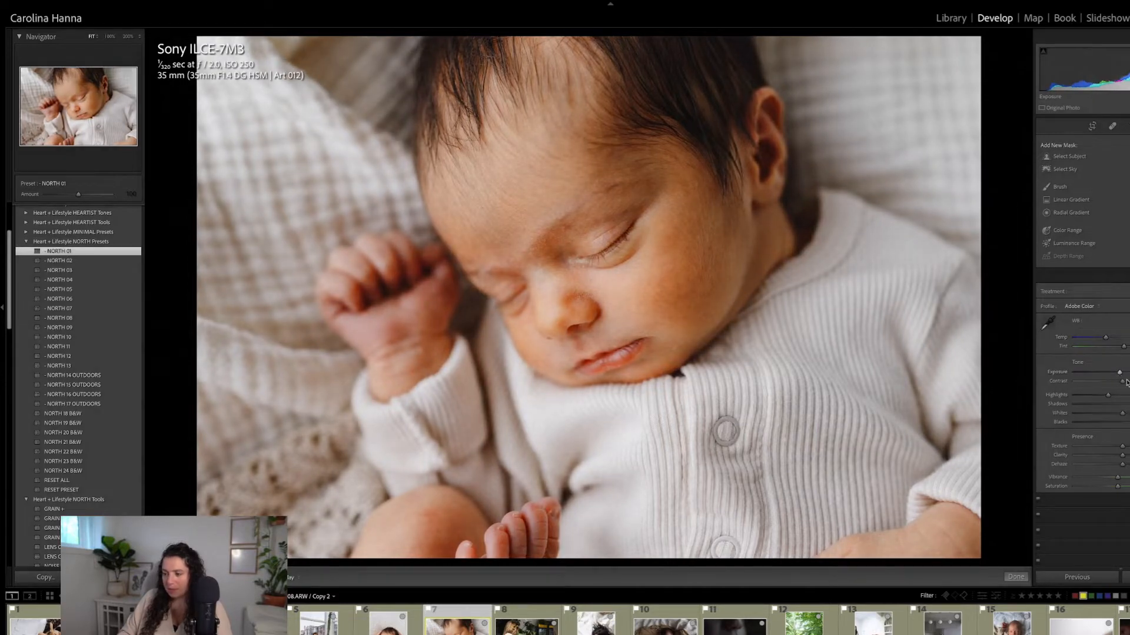
# Apply the ORANGE SKIN FIX + tool preset to the sleeping newborn and fine-tune the exposure
pyautogui.moveTo(8, 273); pyautogui.dragTo(7, 278)
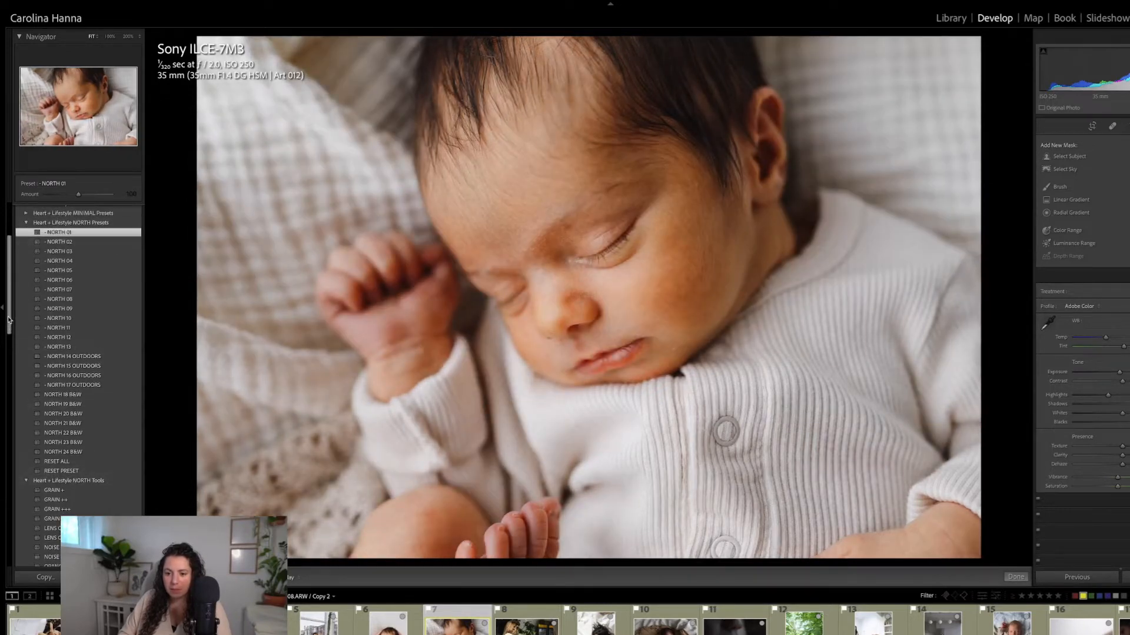
pyautogui.scroll(-5, 59, 351)
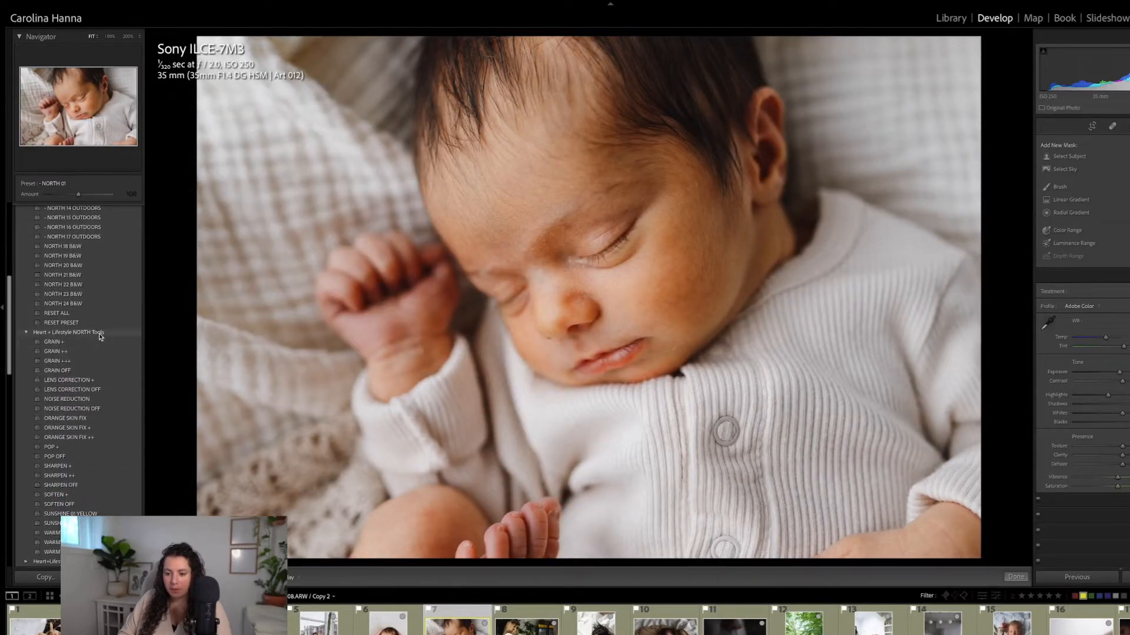
pyautogui.click(78, 430)
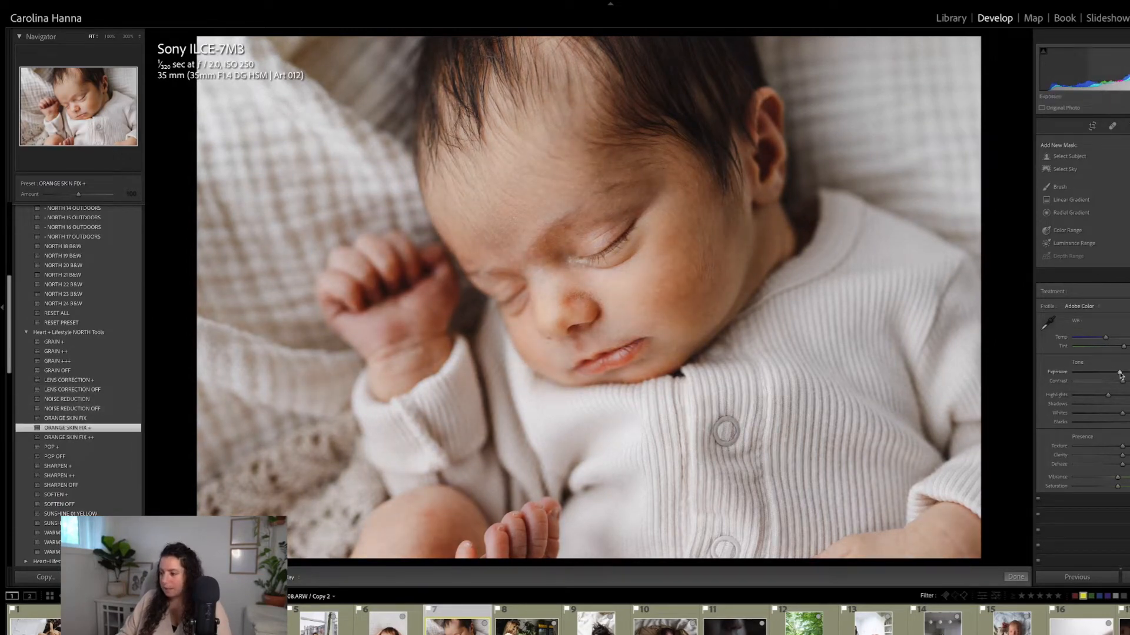
pyautogui.moveTo(1119, 372); pyautogui.dragTo(1117, 372)
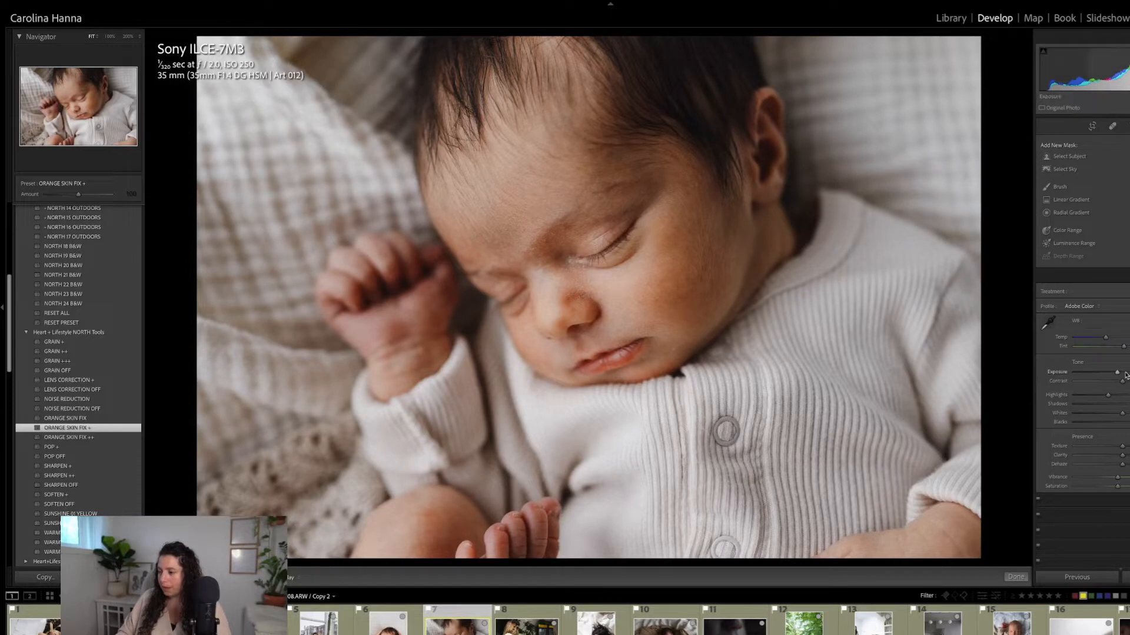
pyautogui.moveTo(1118, 373); pyautogui.dragTo(1120, 374)
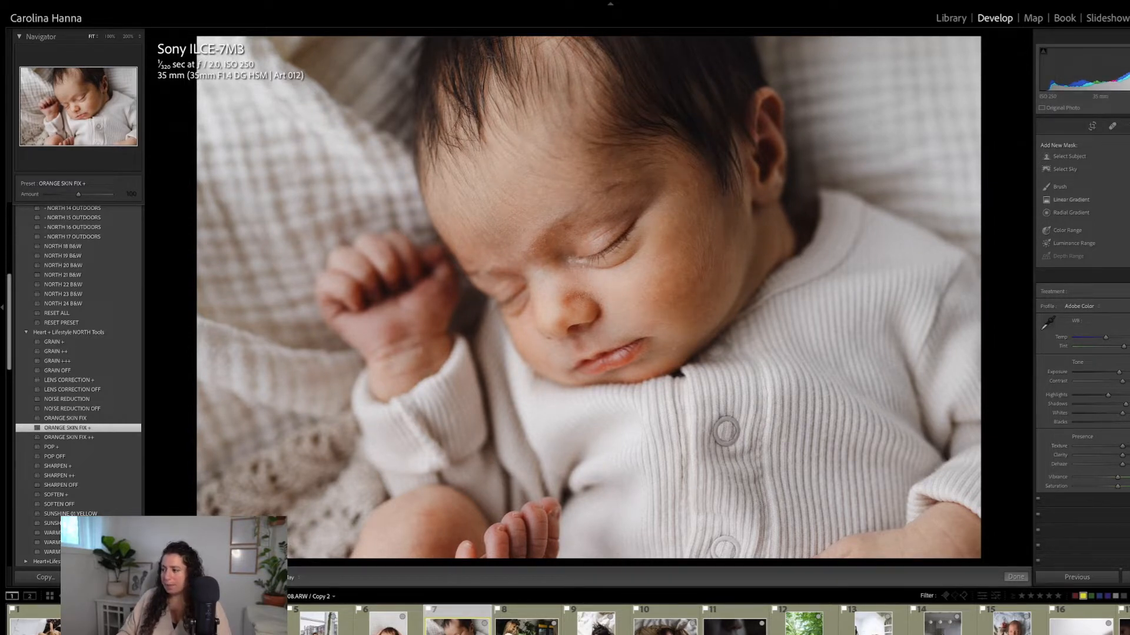
# Create a brush mask with the NORTH EYES eyelash effect and paint with a smaller brush over the newborn's eyelashes
pyautogui.press('k')
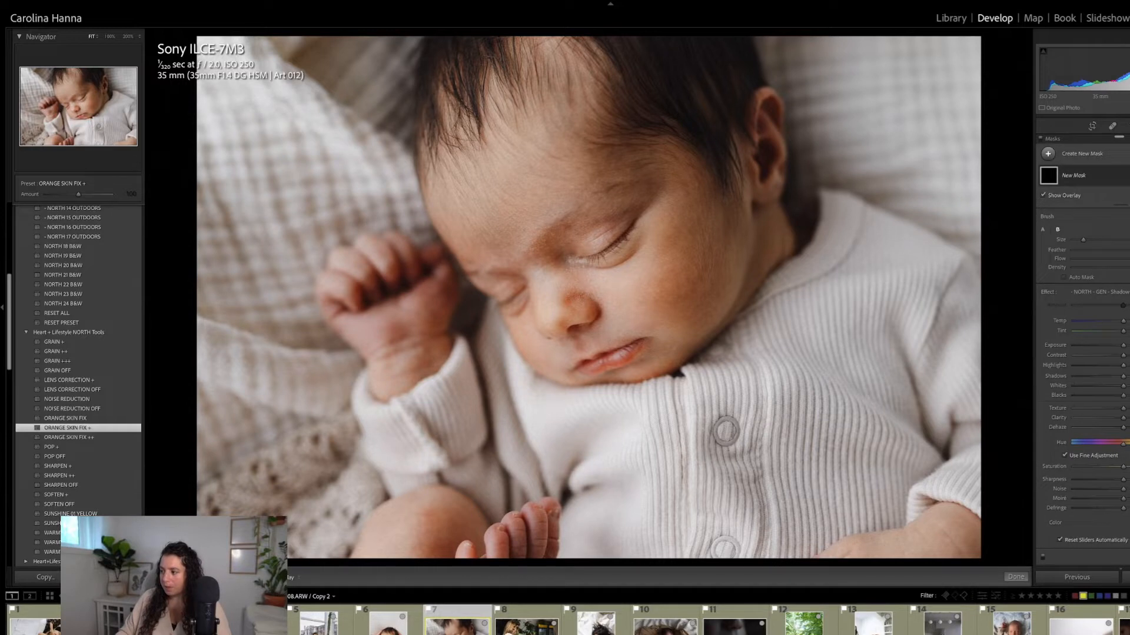
pyautogui.click(1126, 293)
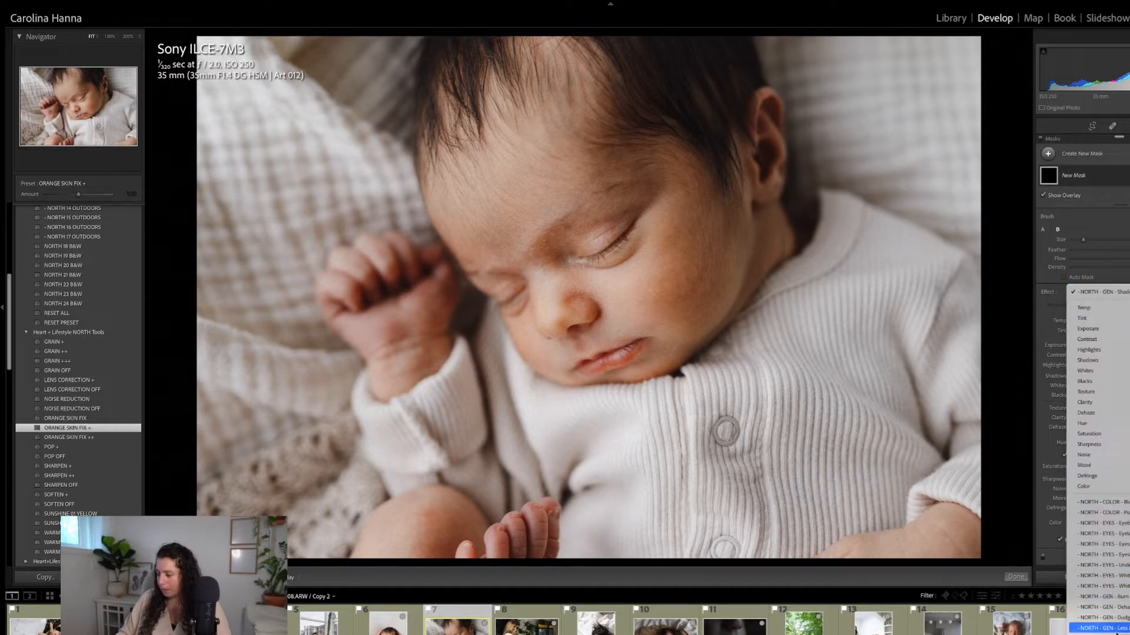
pyautogui.moveTo(1118, 633)
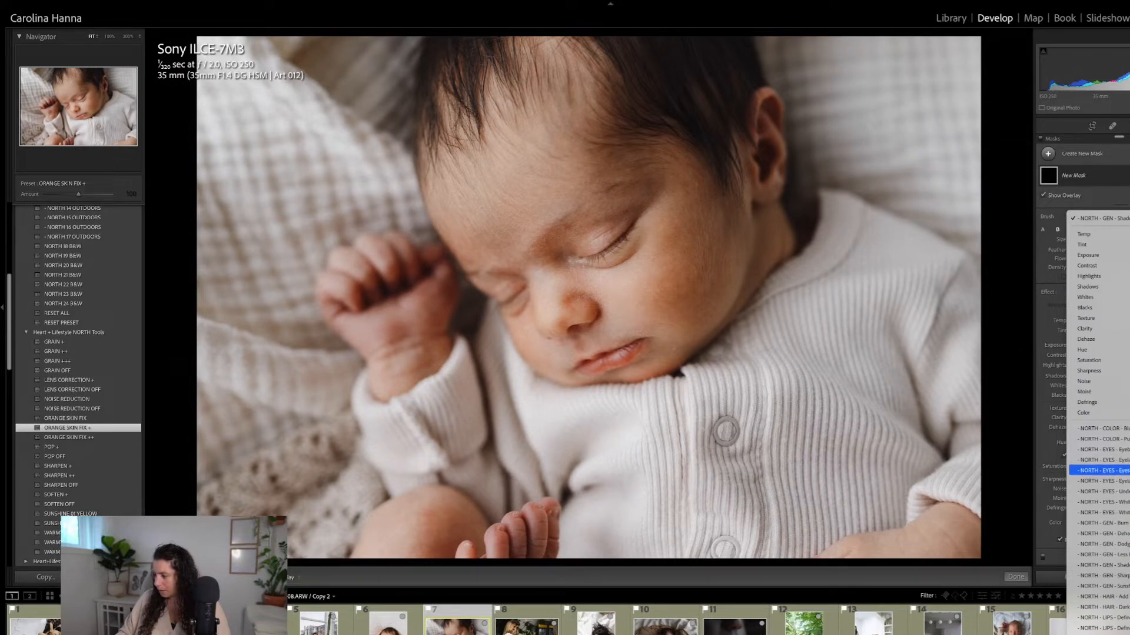
pyautogui.click(1100, 460)
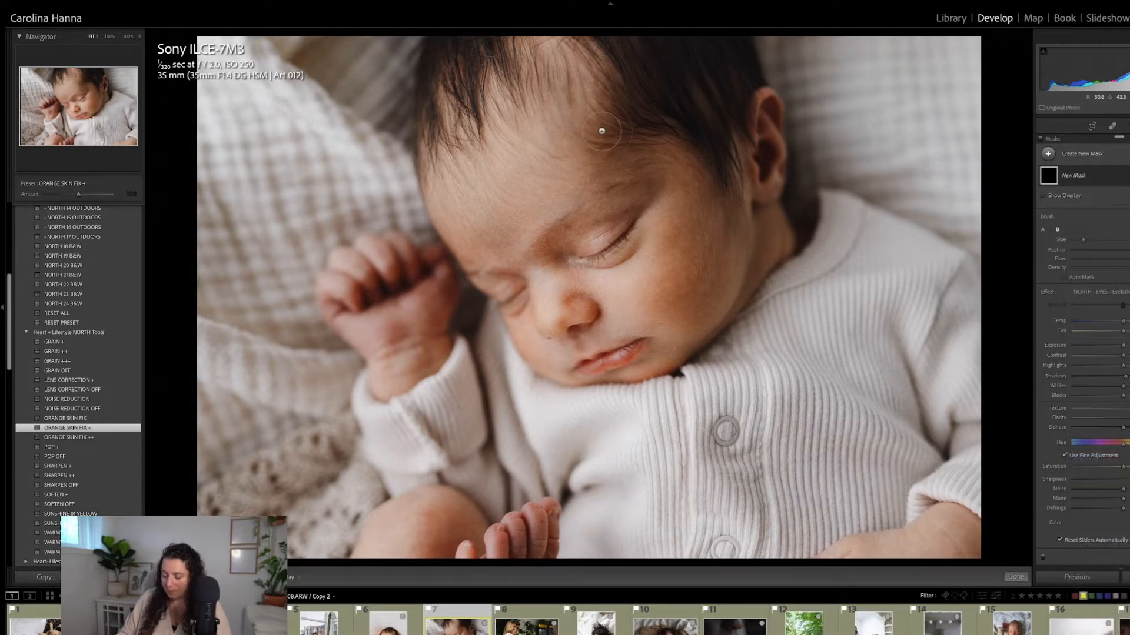
pyautogui.press('[')
pyautogui.press('[')
pyautogui.moveTo(591, 259); pyautogui.dragTo(589, 260)
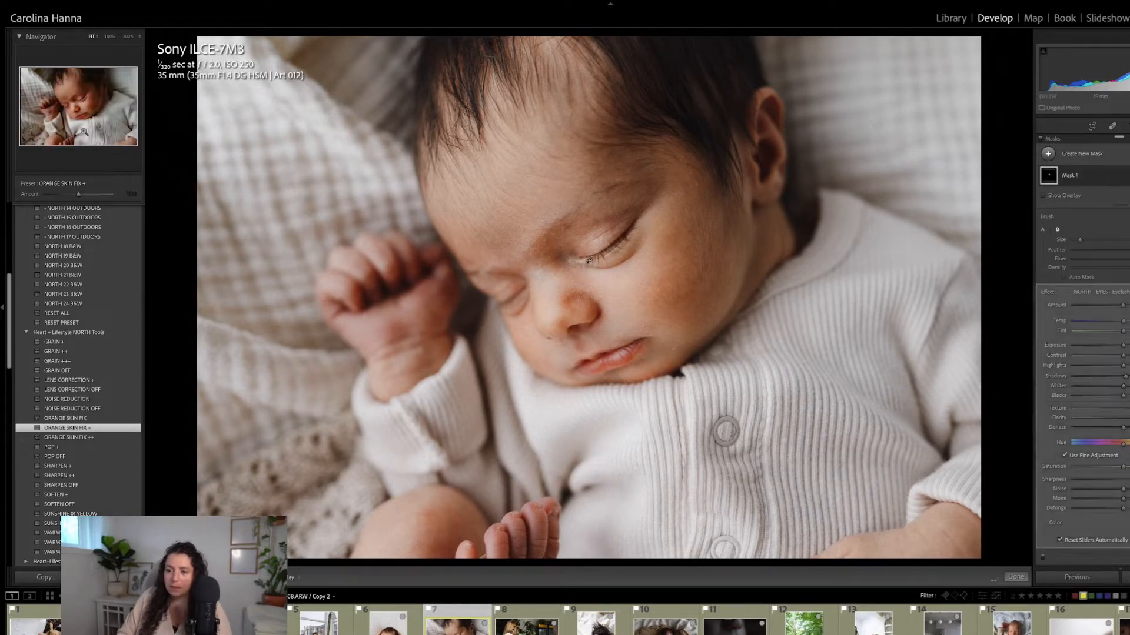
# Create a second brush mask with the NORTH LIPS Define effect and paint over the newborn's lips
pyautogui.click(128, 37)
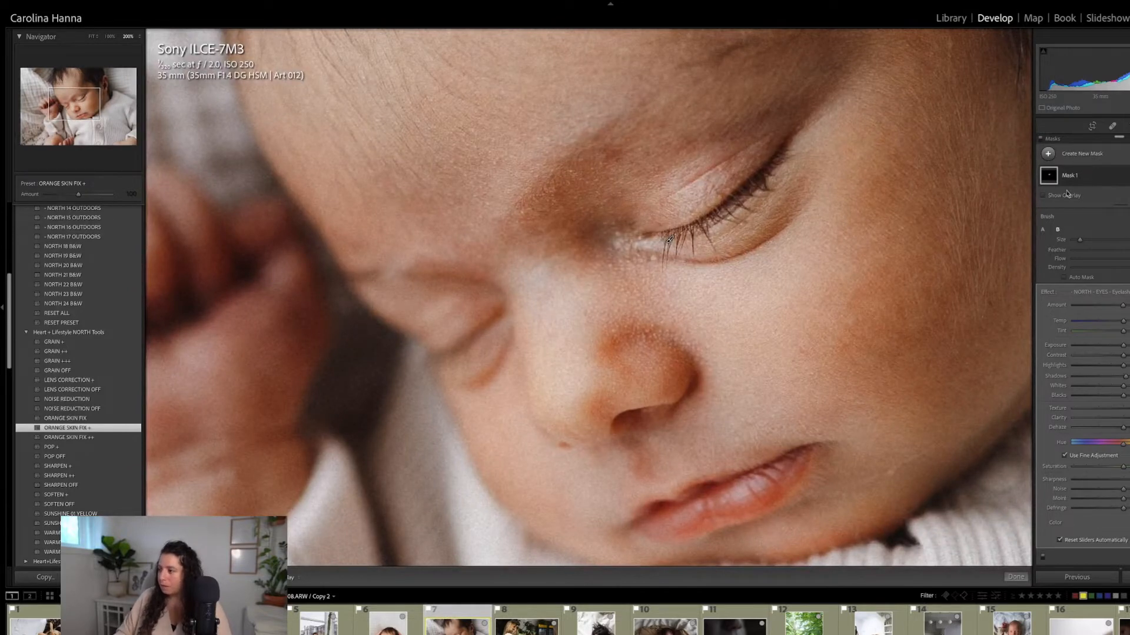
pyautogui.click(1041, 143)
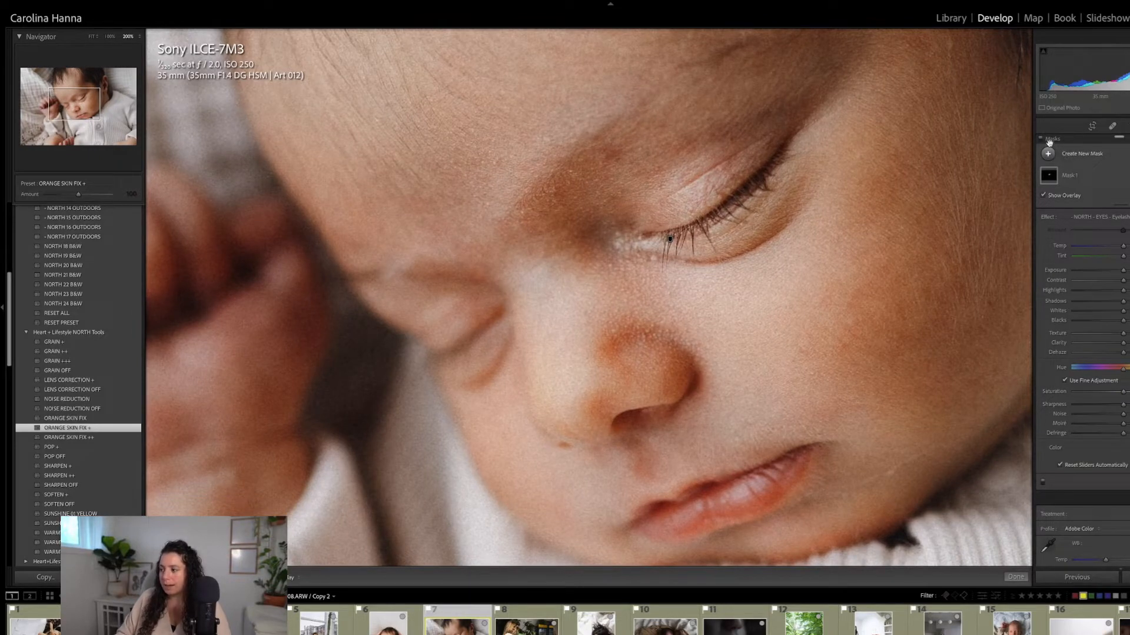
pyautogui.moveTo(76, 100); pyautogui.dragTo(81, 103)
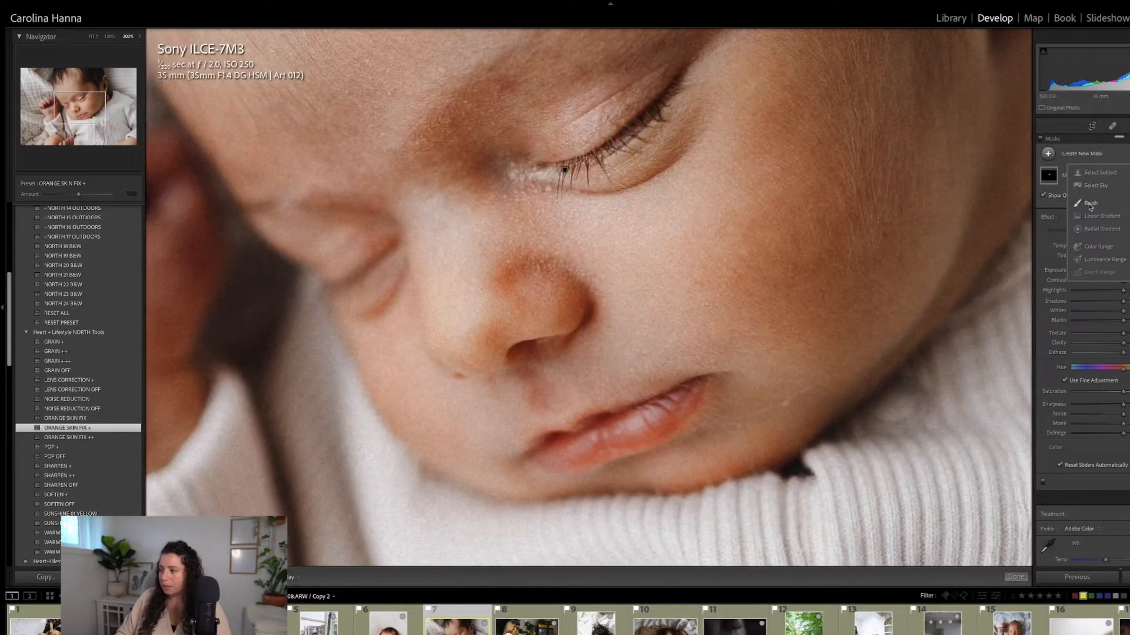
pyautogui.click(1102, 313)
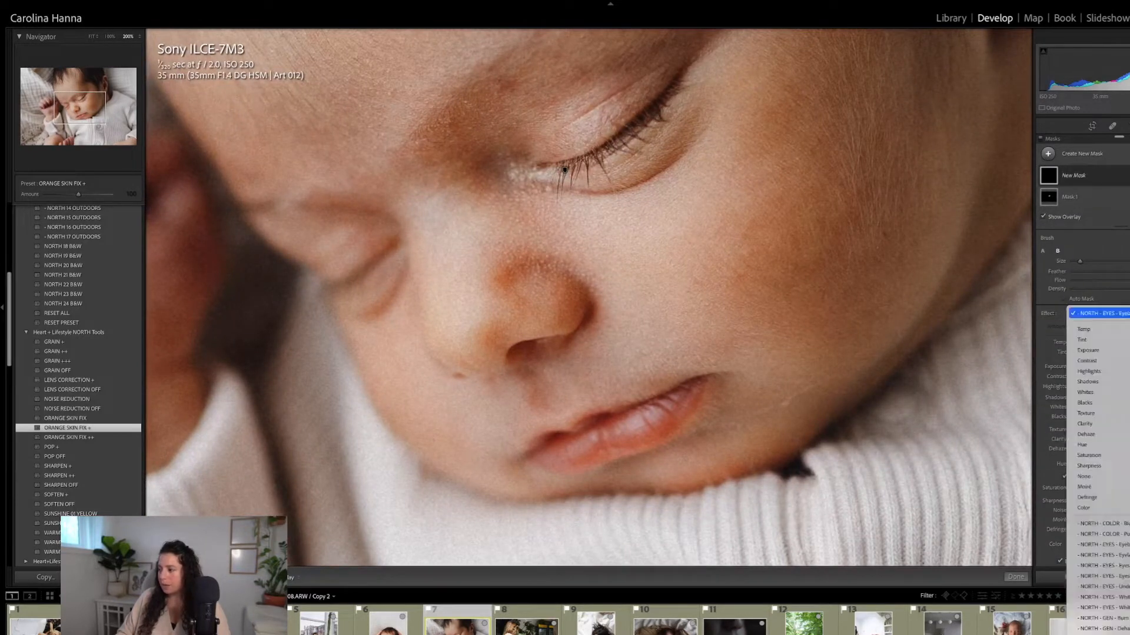
pyautogui.scroll(-3, 1098, 565)
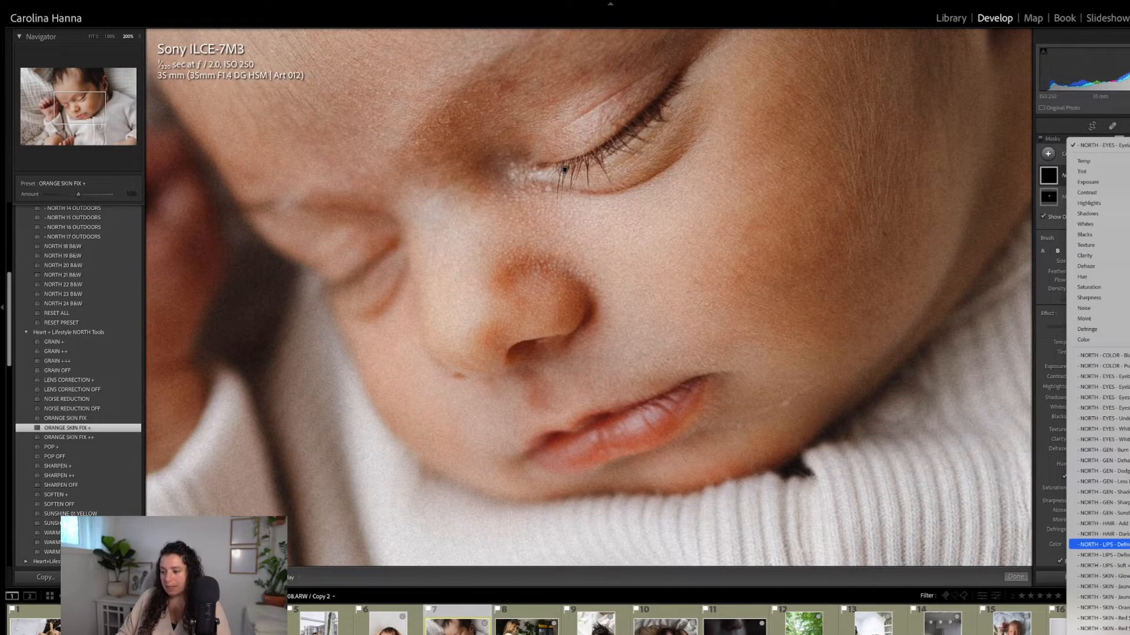
pyautogui.click(1101, 544)
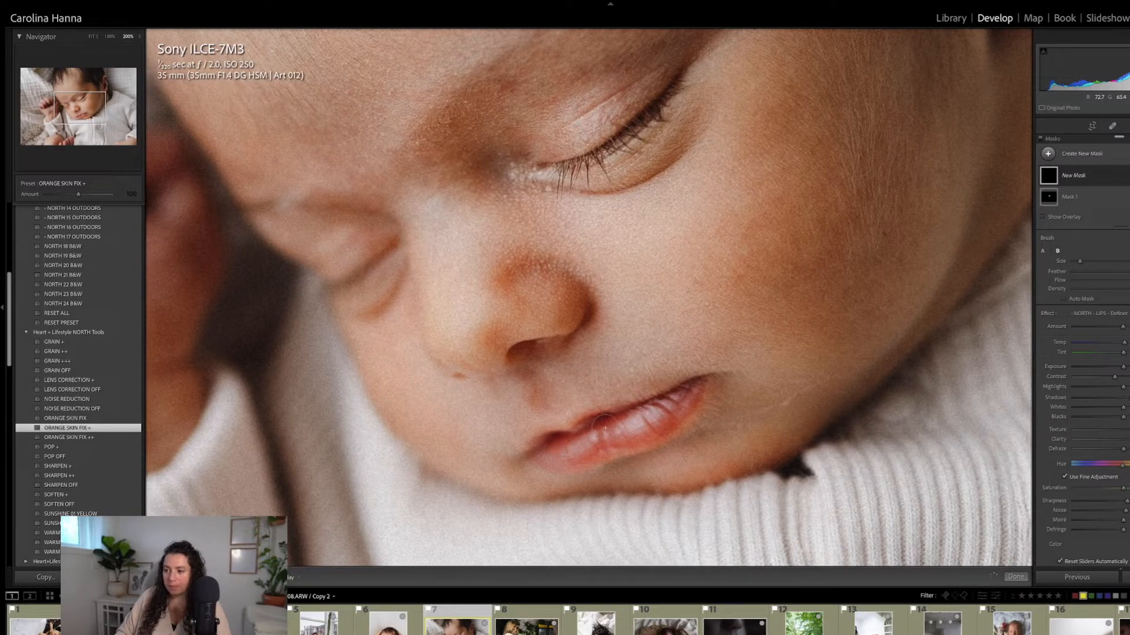
pyautogui.moveTo(630, 423); pyautogui.dragTo(665, 407)
# Finish masking, view the whole sleeping newborn photo and compare the edit with the original
pyautogui.click(80, 98)
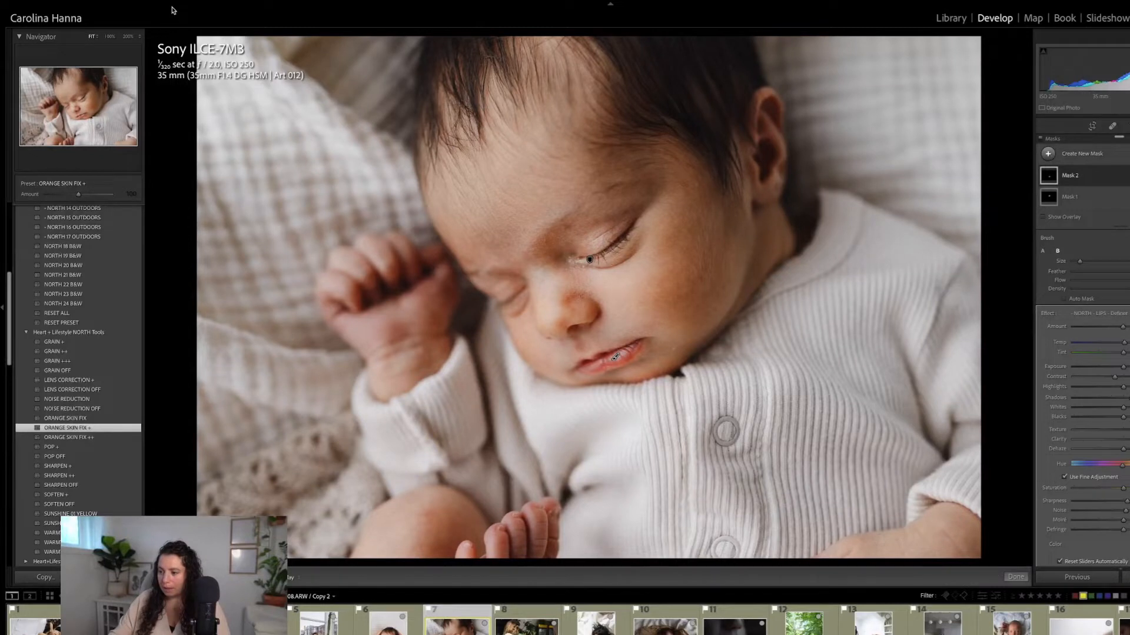
pyautogui.press('\\')
pyautogui.press('\\')
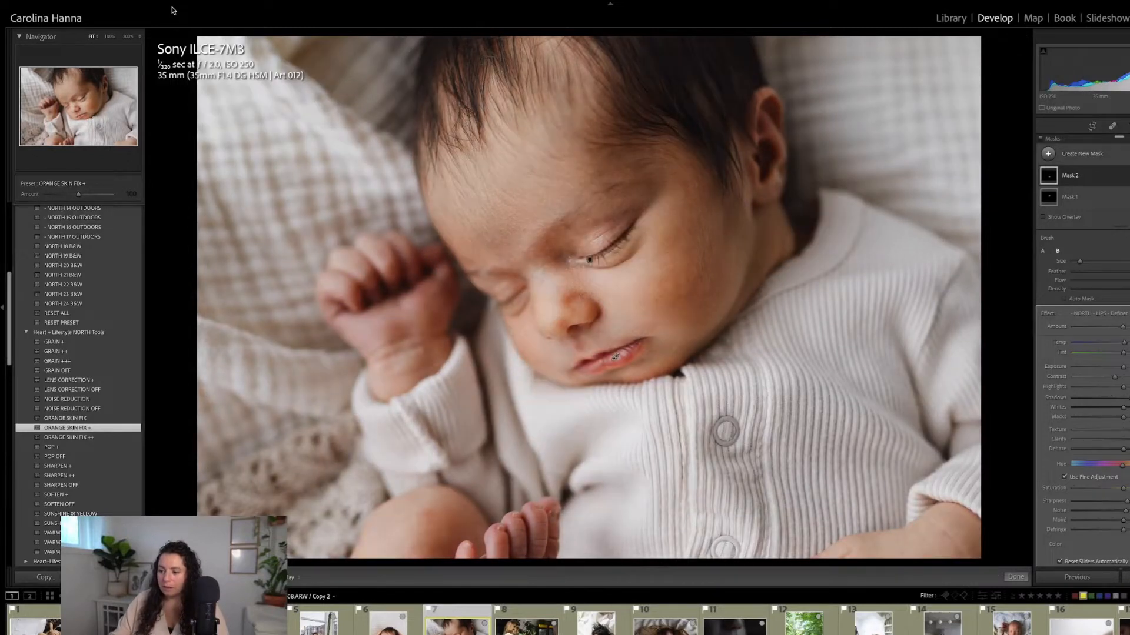
pyautogui.click(1016, 577)
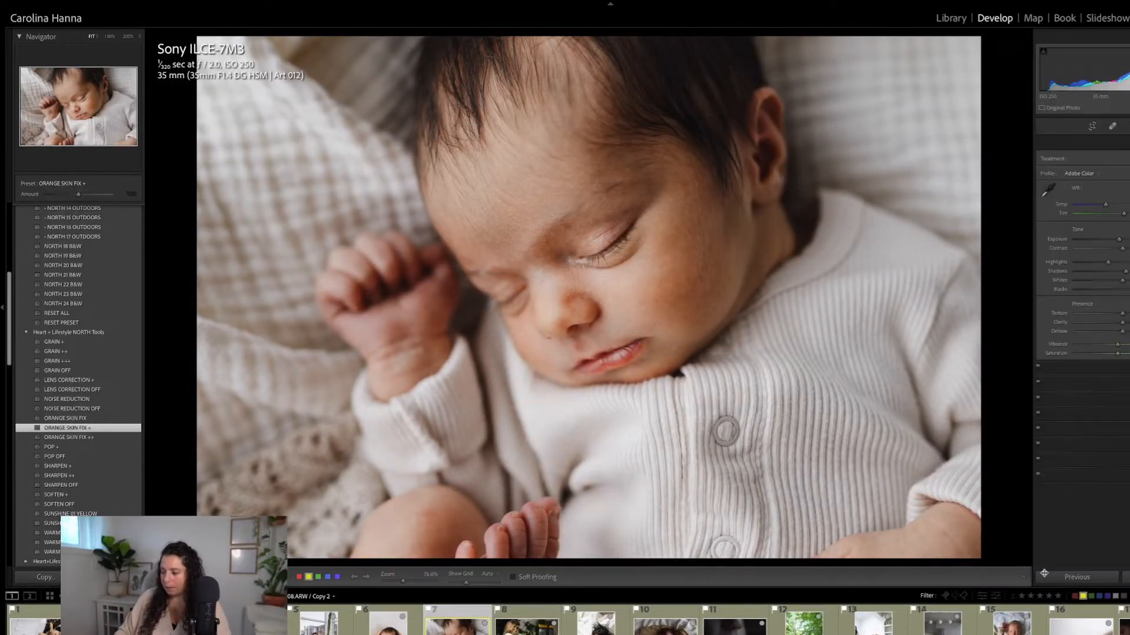
pyautogui.press('\\')
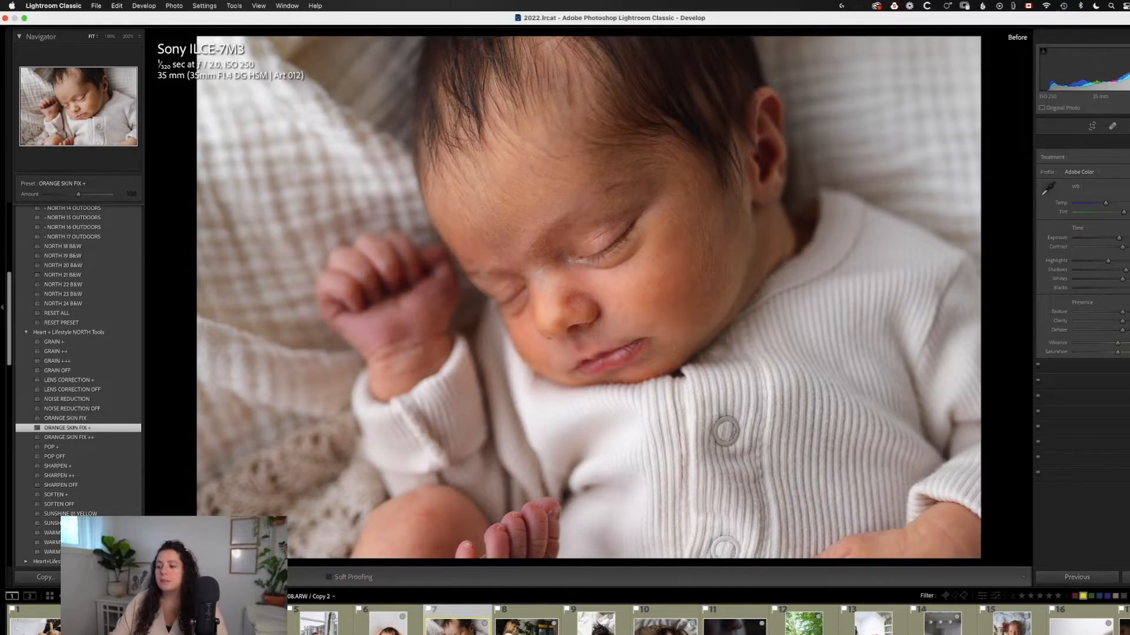
pyautogui.press('\\')
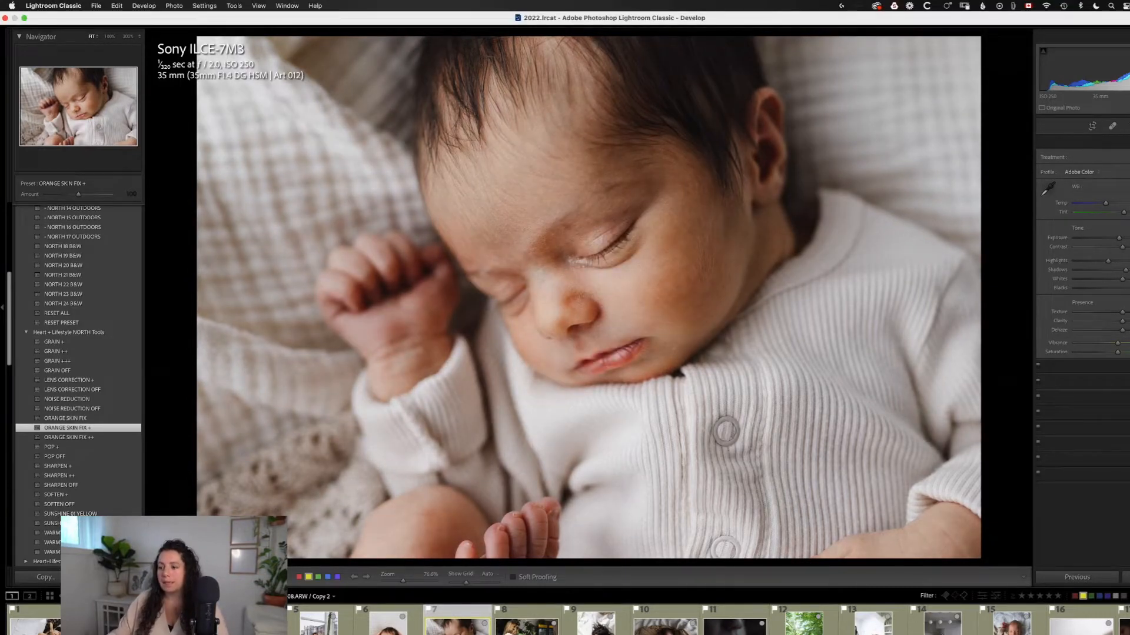
# Apply the NORTH 01 preset with lowered exposure to the café photo of the woman and boy, and compare it with the original
pyautogui.press('Right')
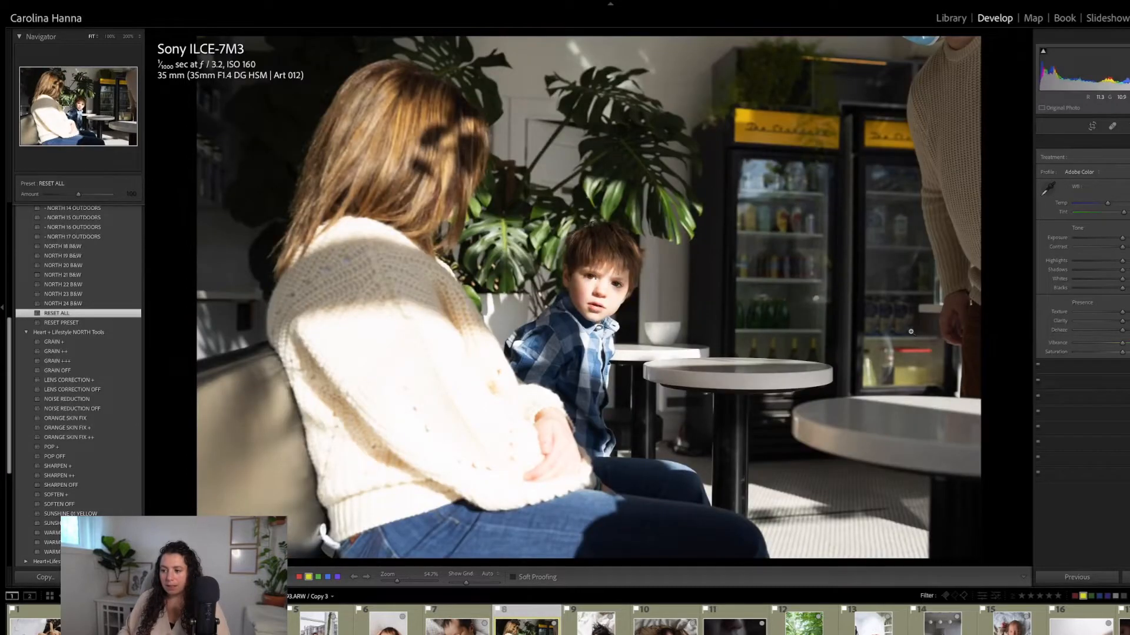
pyautogui.moveTo(9, 327); pyautogui.dragTo(8, 238)
pyautogui.click(68, 288)
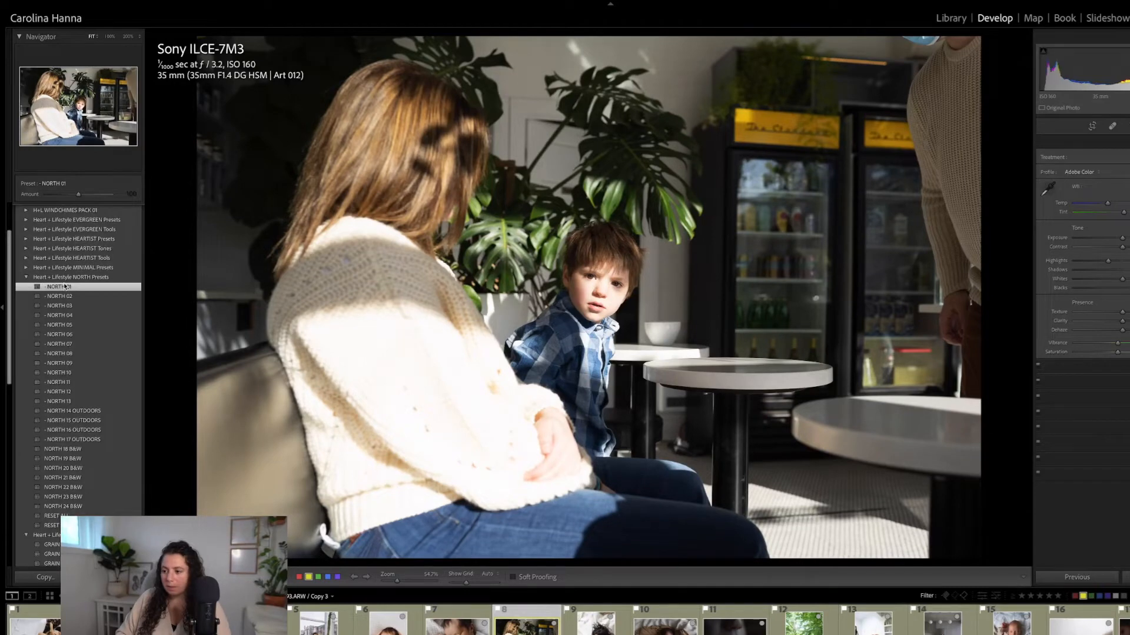
pyautogui.moveTo(1122, 237); pyautogui.dragTo(1116, 238)
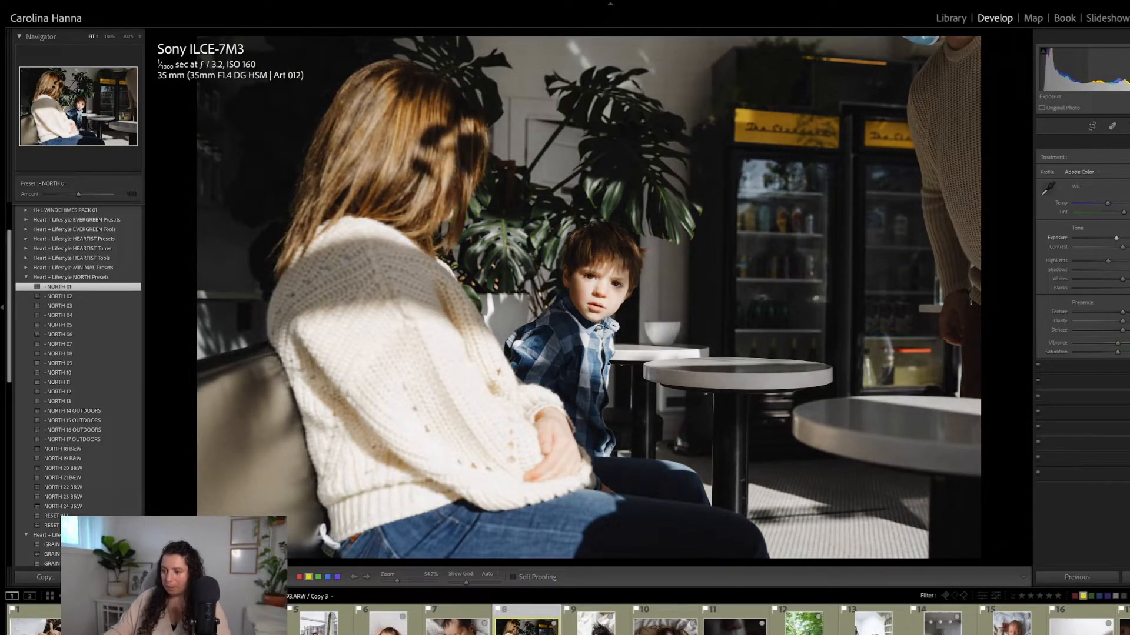
pyautogui.press('\\')
pyautogui.press('\\')
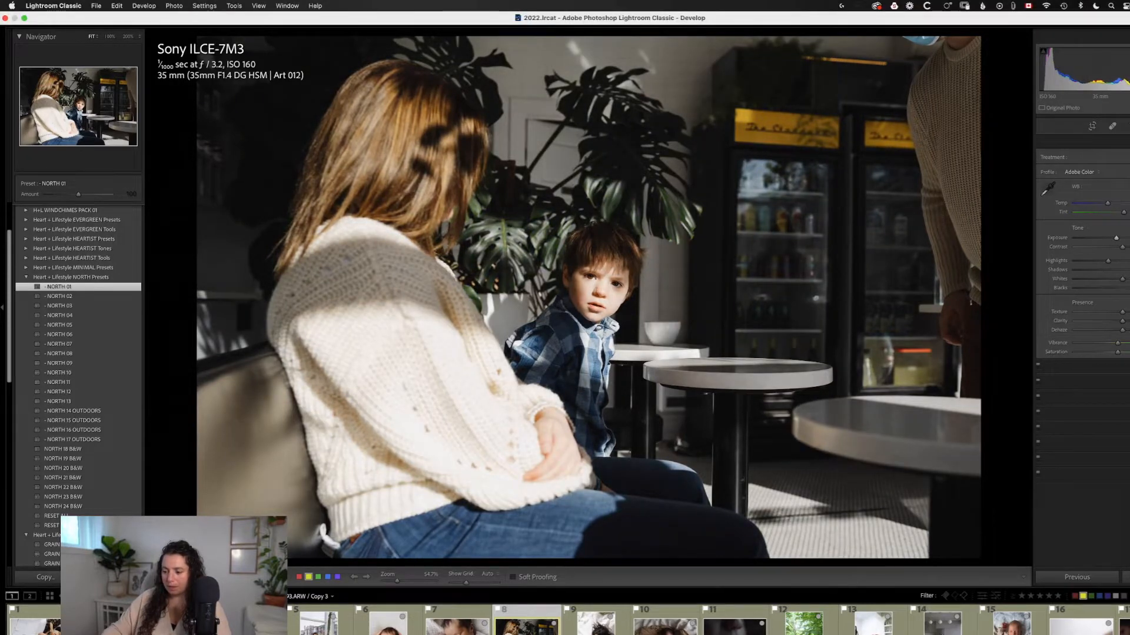
# Apply the NORTH 06 preset to the photo of the curly-haired girl on the blanket and lower its exposure and highlights
pyautogui.press('Right')
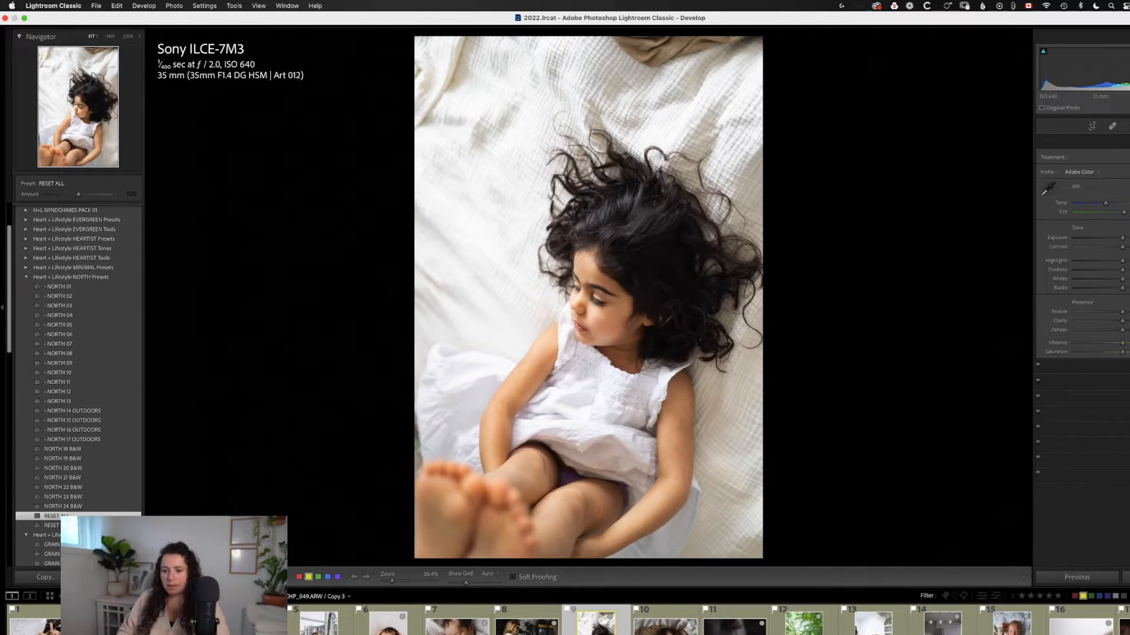
pyautogui.click(65, 334)
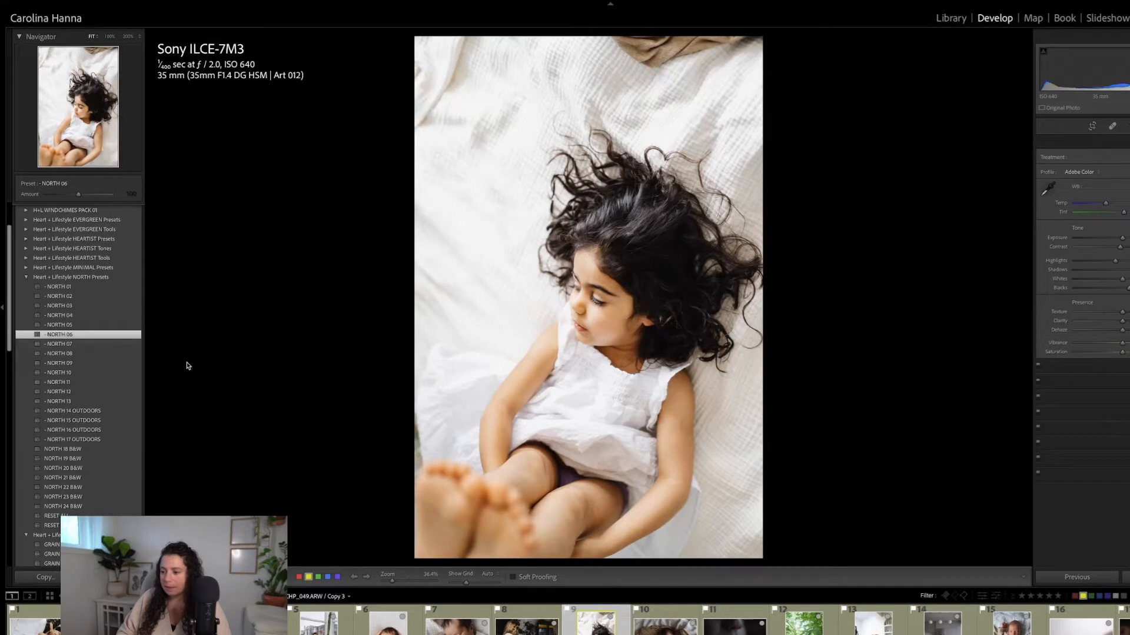
pyautogui.moveTo(1123, 240); pyautogui.dragTo(1118, 240)
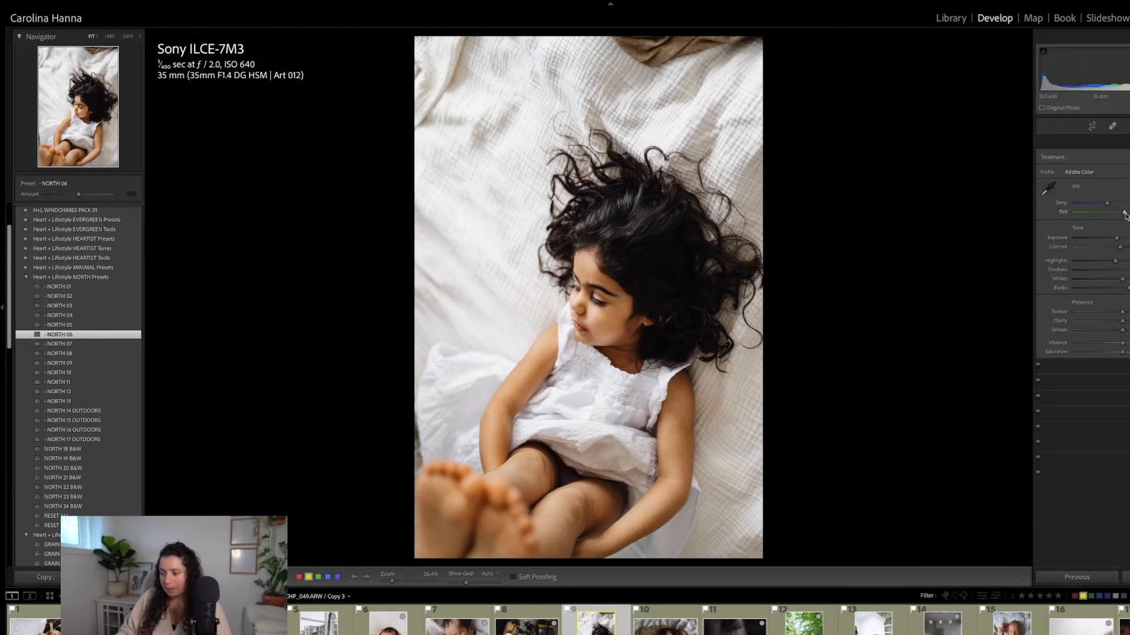
pyautogui.moveTo(1115, 260); pyautogui.dragTo(1119, 238)
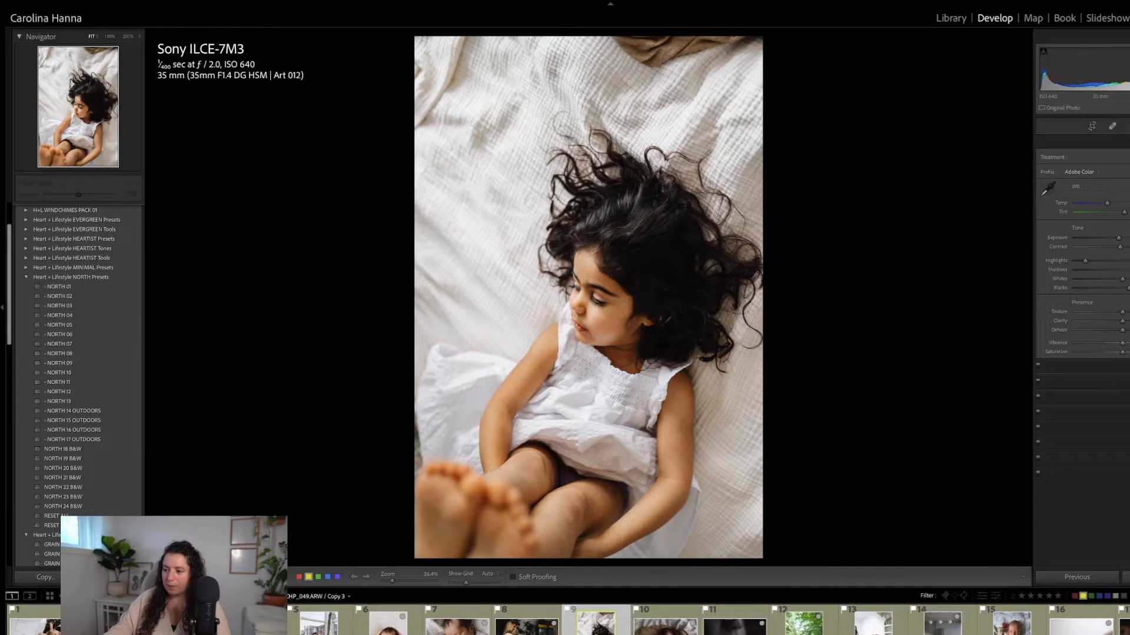
# Compare the edited photo of the curly-haired girl on the blanket with its original
pyautogui.press('\\')
pyautogui.press('\\')
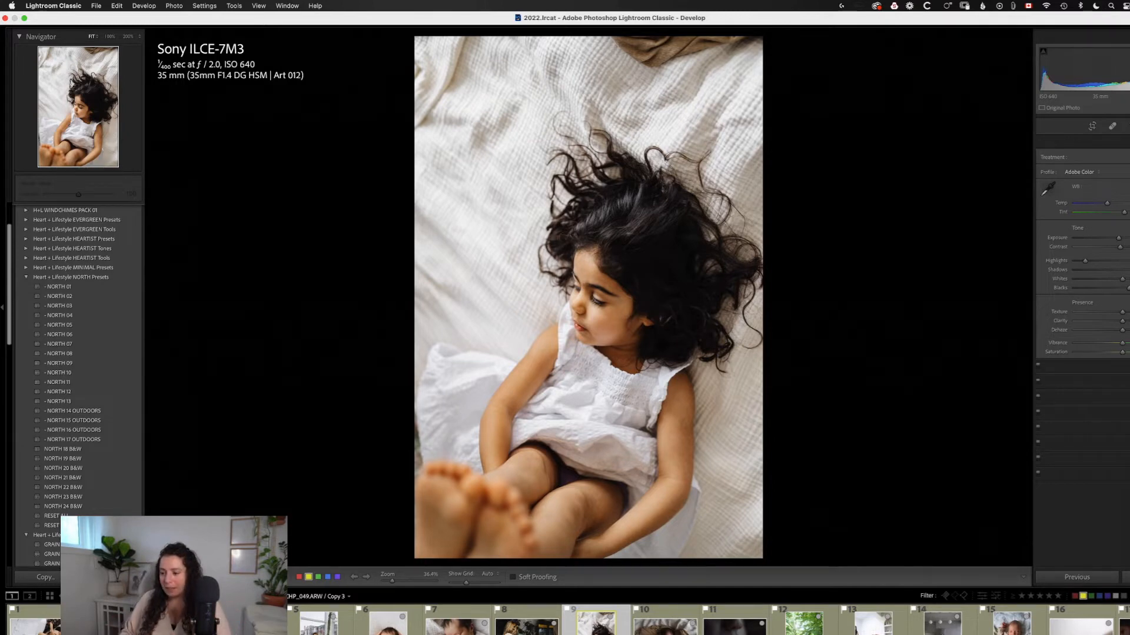
# Apply the NORTH 01 preset with raised exposure to the photo of the newborn in the brown wrap, and compare it with the original
pyautogui.press('Right')
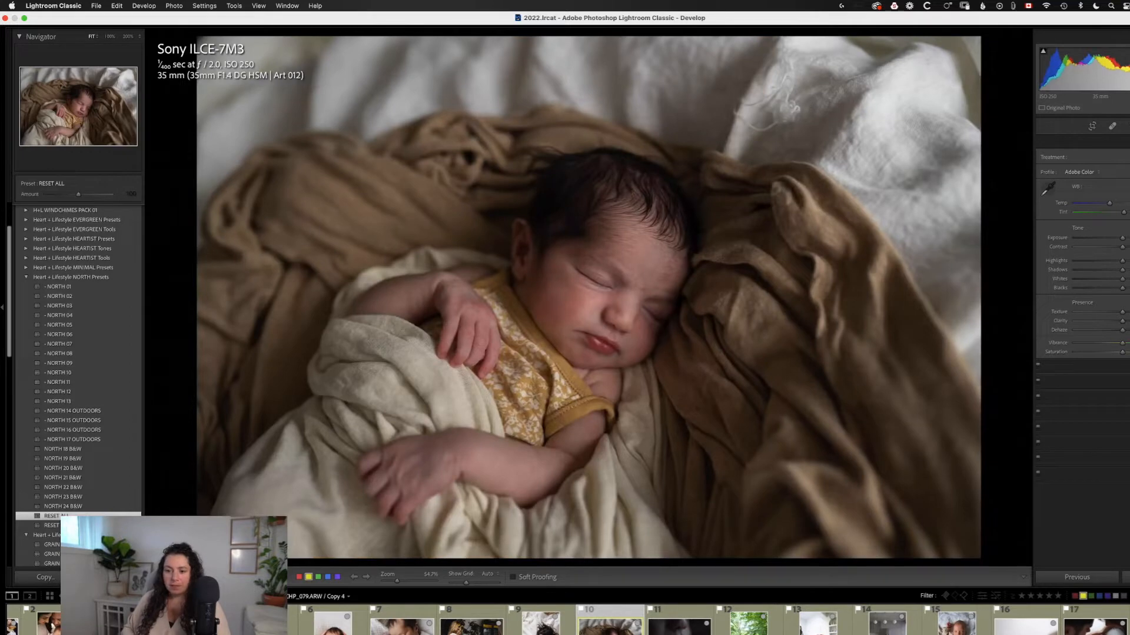
pyautogui.click(59, 286)
pyautogui.moveTo(1122, 237)
pyautogui.mouseDown()
pyautogui.moveTo(1105, 261)
pyautogui.moveTo(1125, 238)
pyautogui.mouseUp()
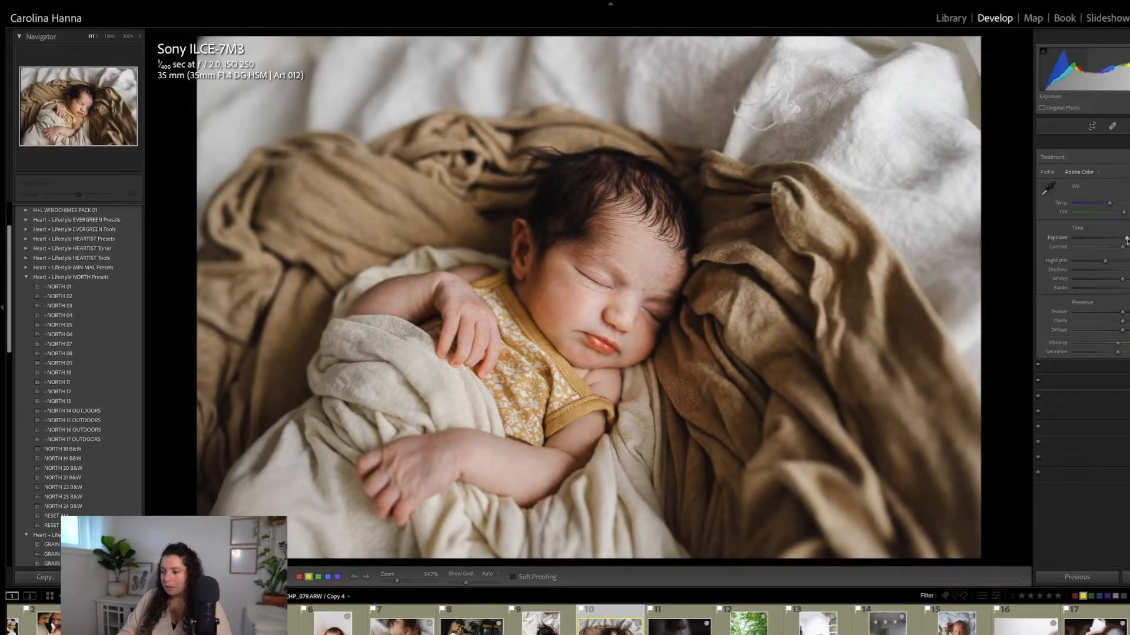
pyautogui.moveTo(1114, 3)
pyautogui.press('\\')
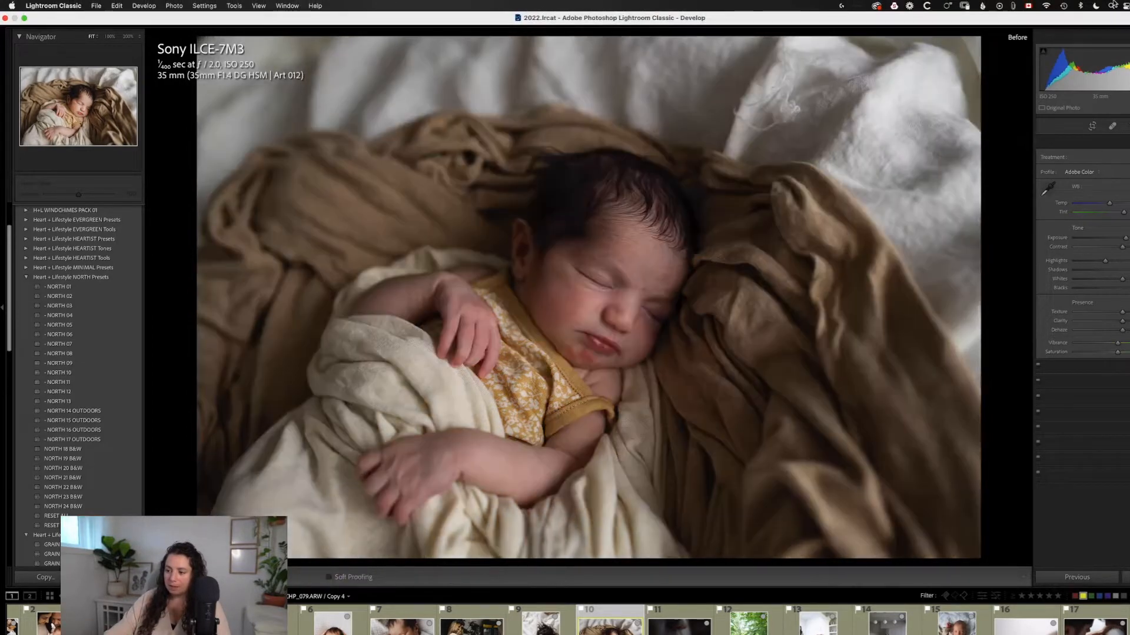
pyautogui.press('\\')
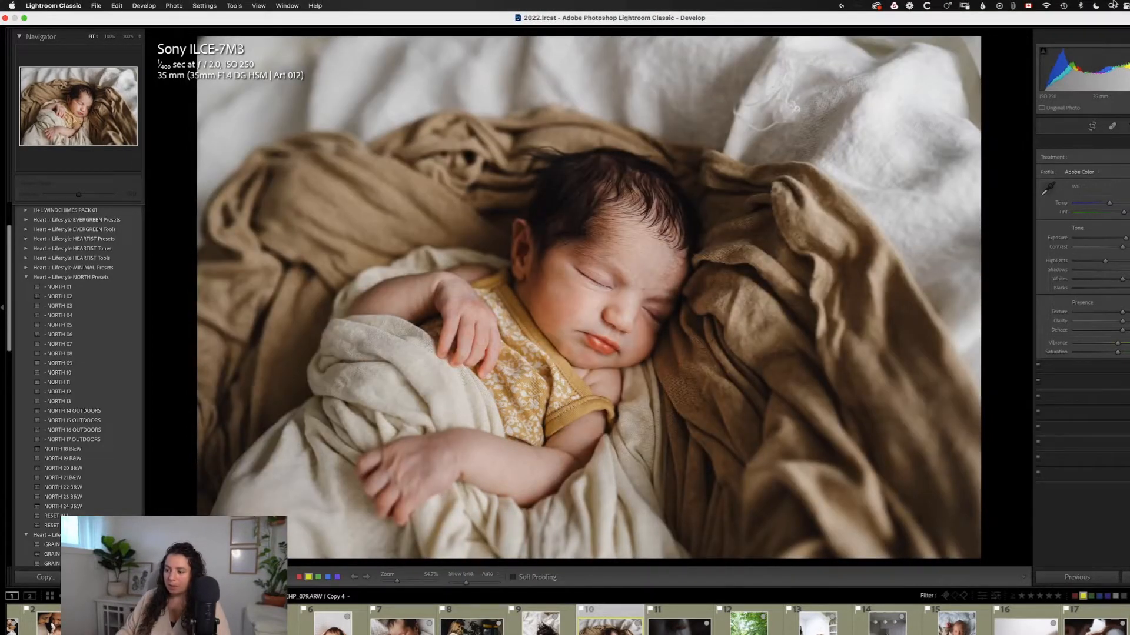
# Raise the exposure of the dark close-up of the child's mouth and heal the spots in its background and on the cheek
pyautogui.click(679, 625)
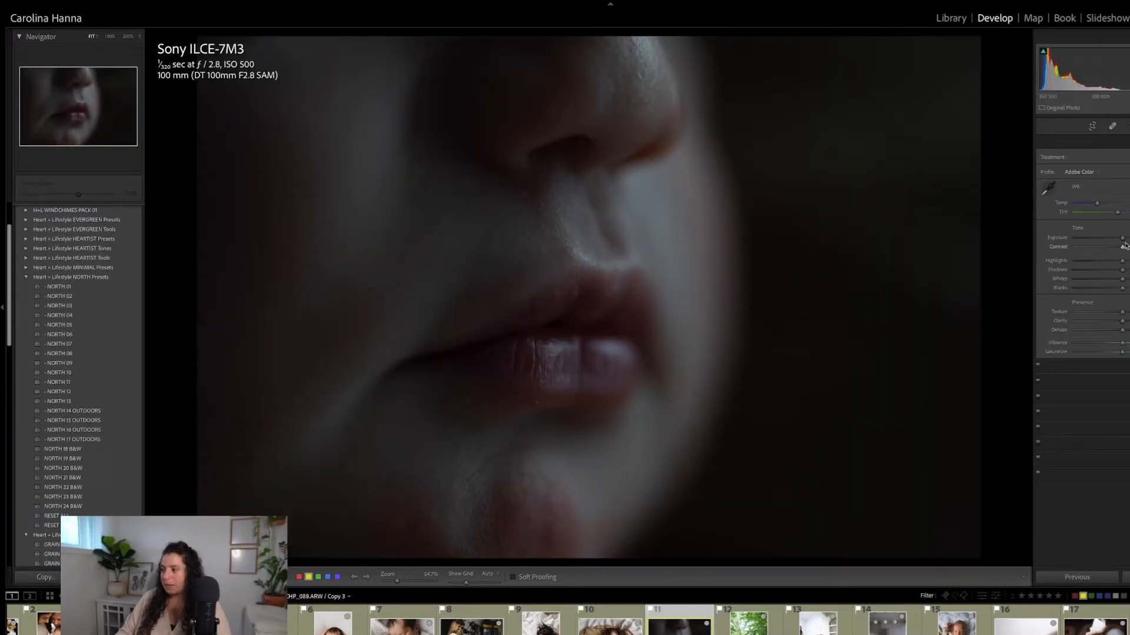
pyautogui.moveTo(1122, 237); pyautogui.dragTo(1129, 238)
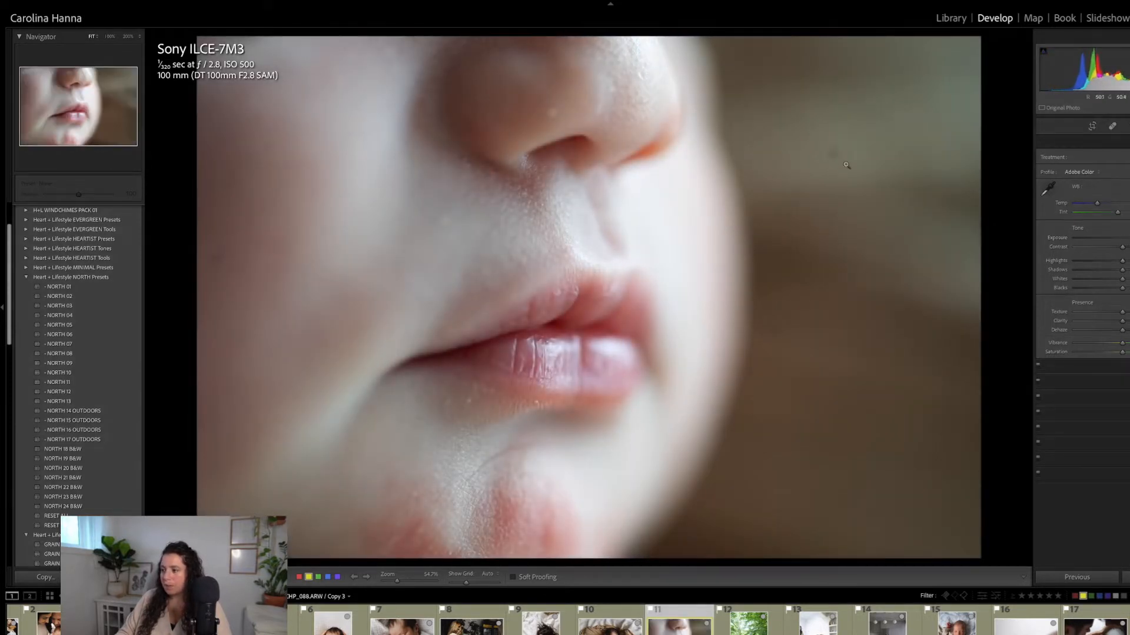
pyautogui.click(1112, 126)
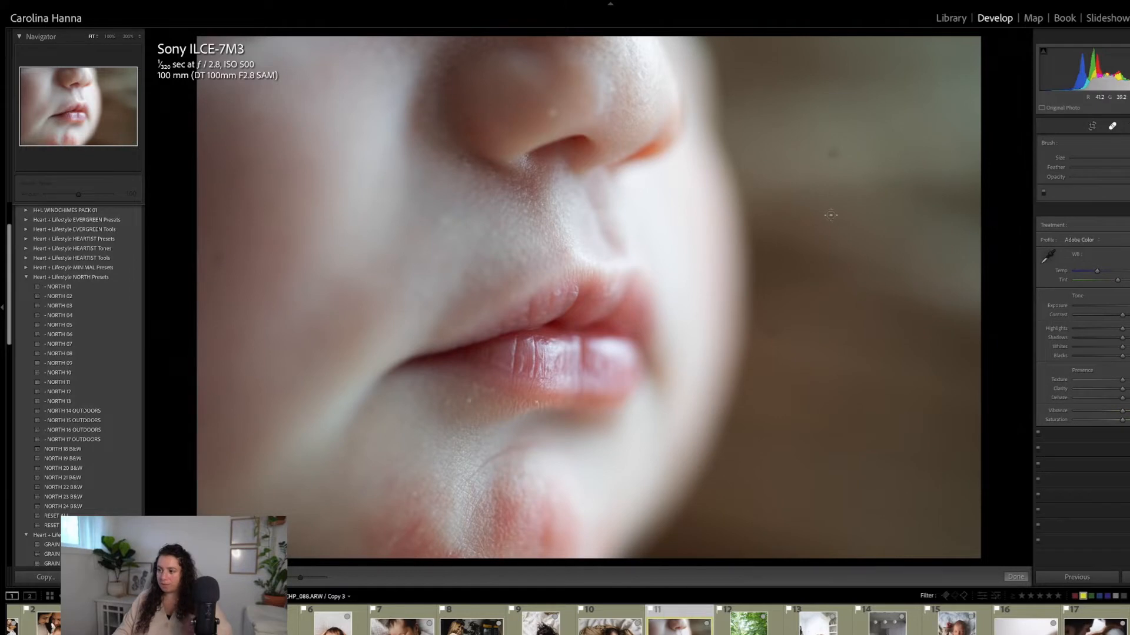
pyautogui.click(835, 154)
pyautogui.click(772, 332)
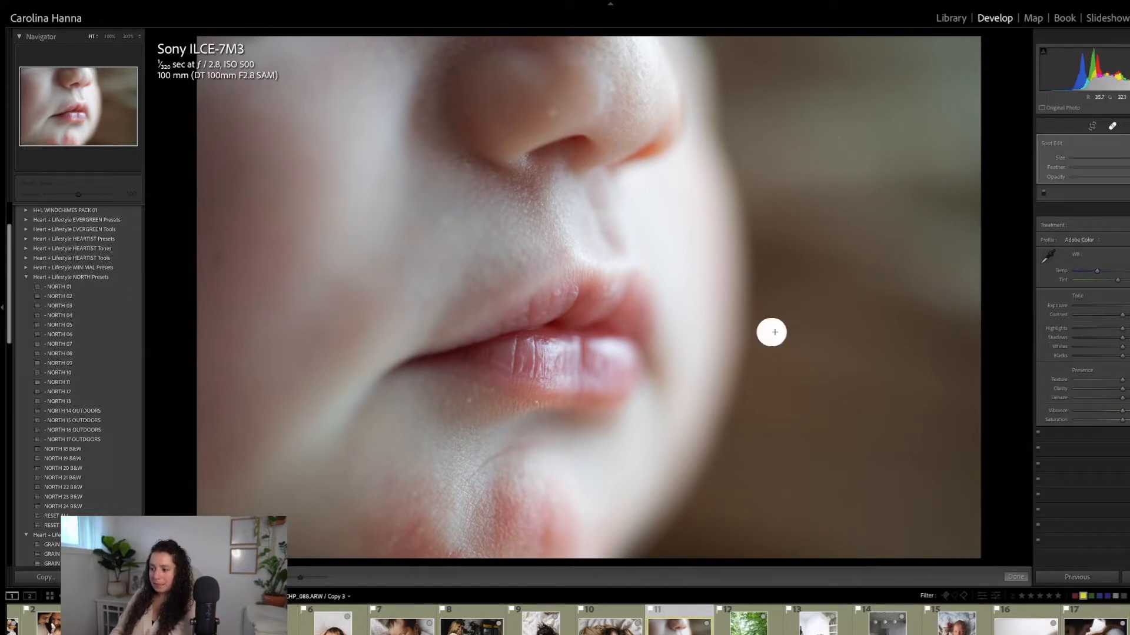
pyautogui.click(217, 255)
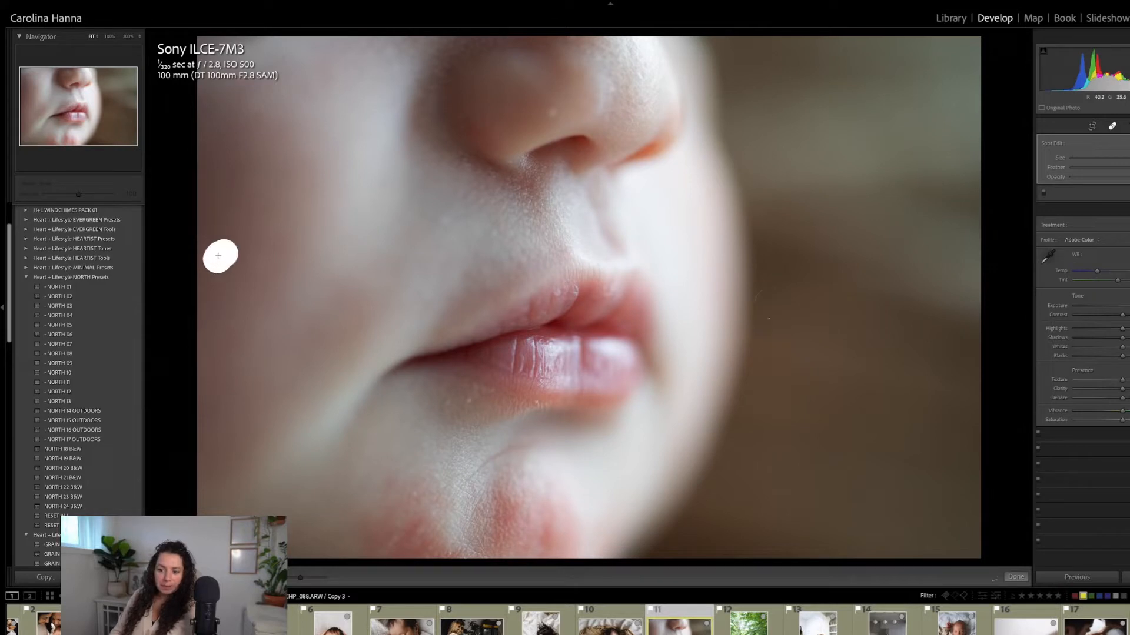
pyautogui.click(1016, 577)
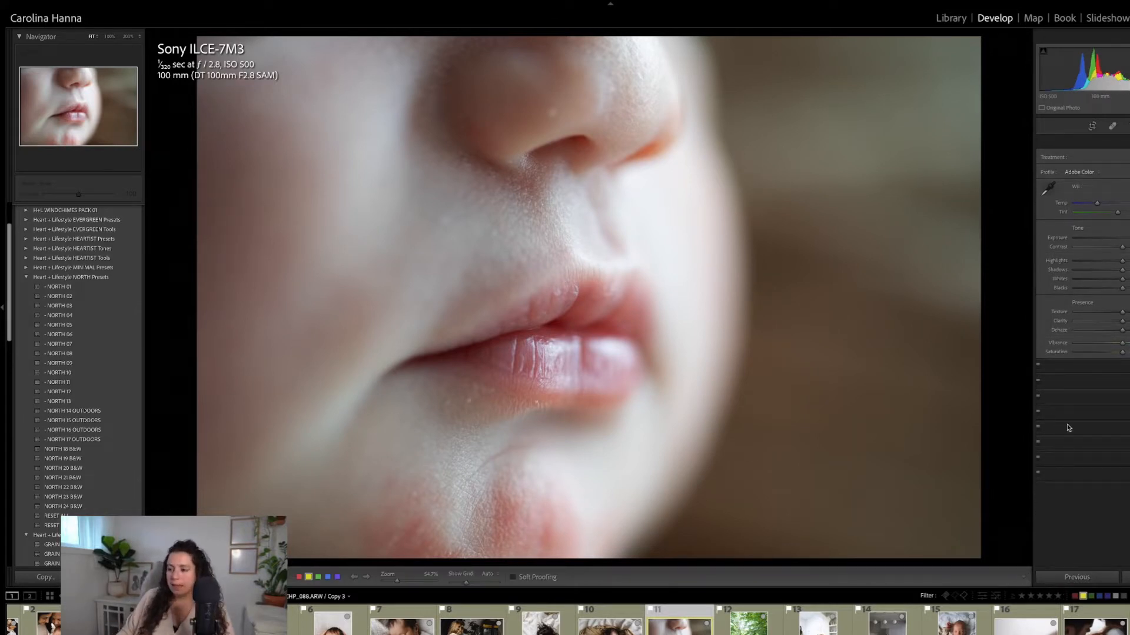
# Apply the NORTH 01 preset to the mouth close-up and warm its white balance temperature
pyautogui.click(64, 287)
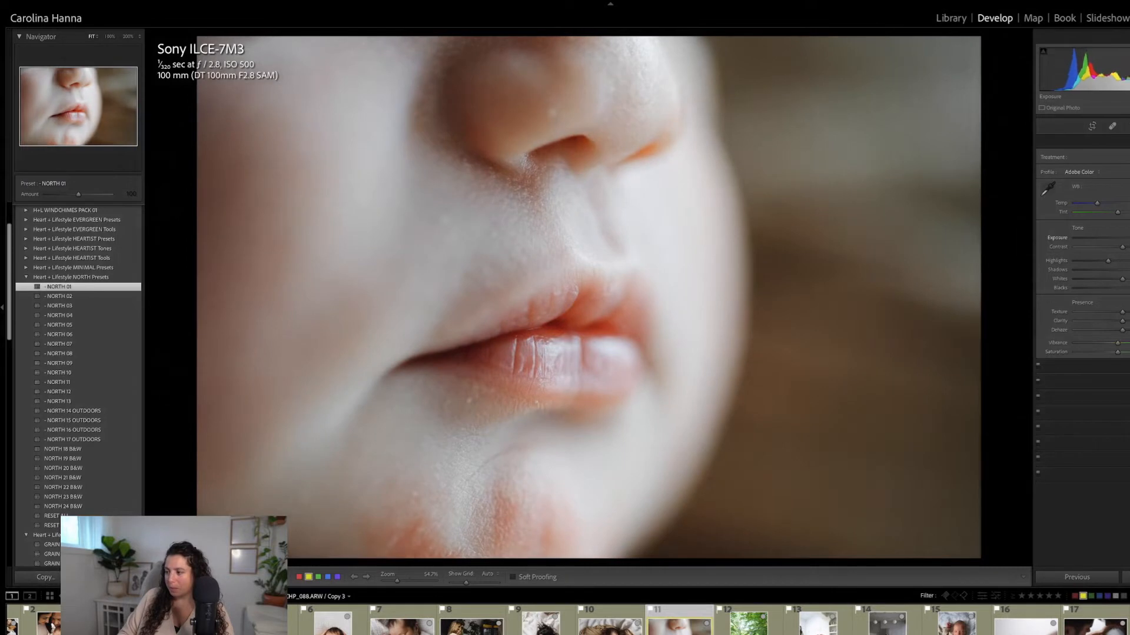
pyautogui.moveTo(1098, 204); pyautogui.dragTo(1104, 207)
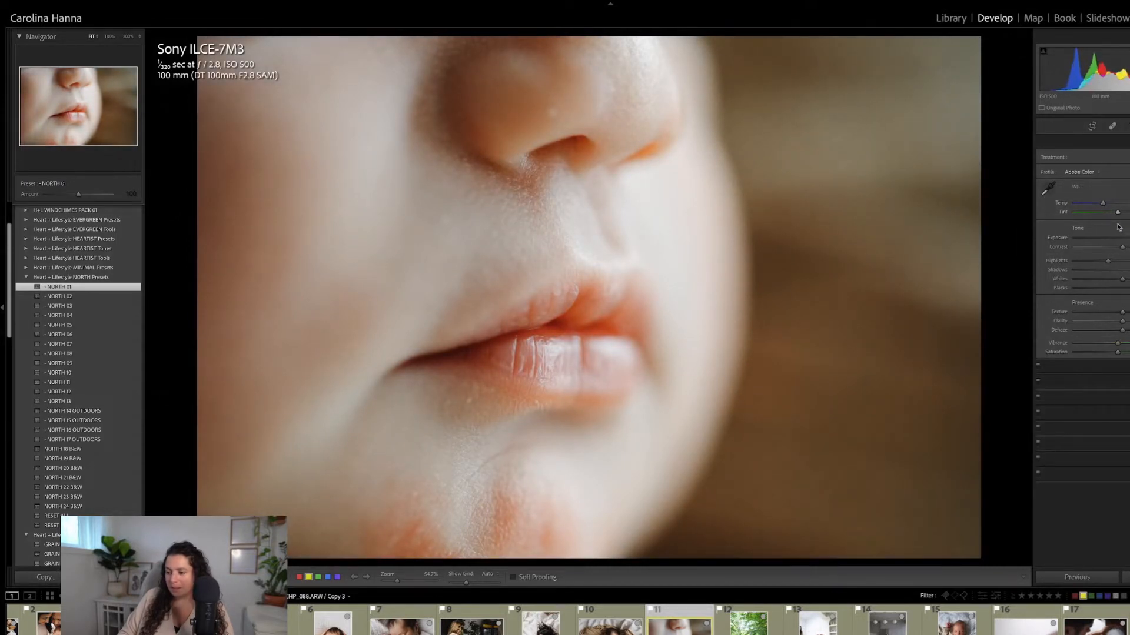
# Create a brush mask with the NORTH LIPS Define effect and paint over the child's lips in the close-up
pyautogui.press('k')
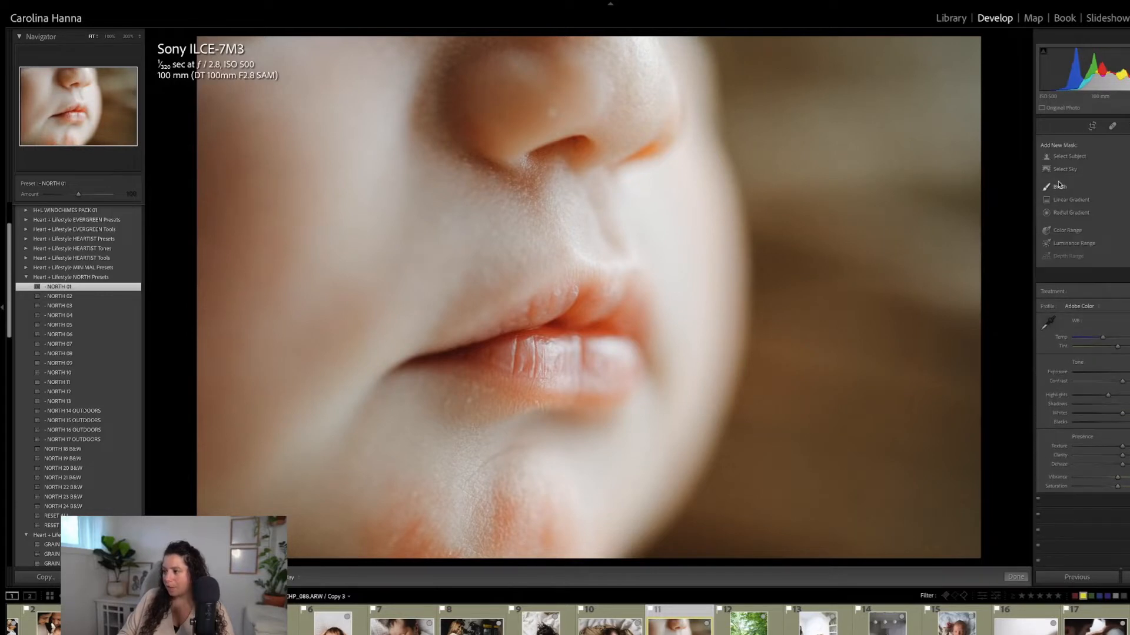
pyautogui.click(1106, 292)
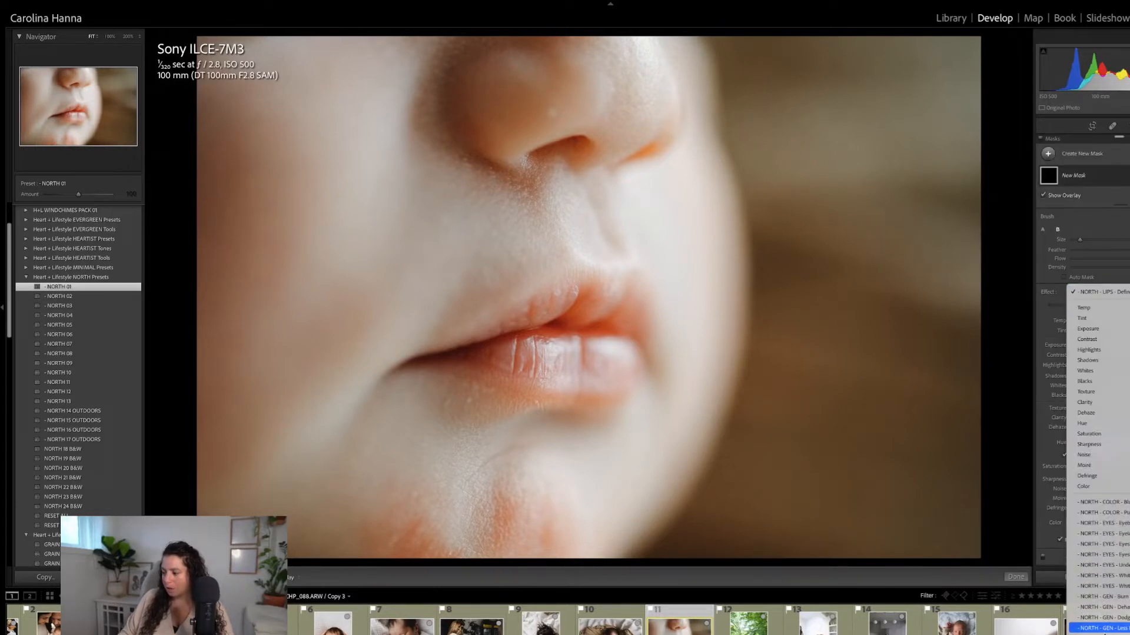
pyautogui.scroll(-5, 1111, 612)
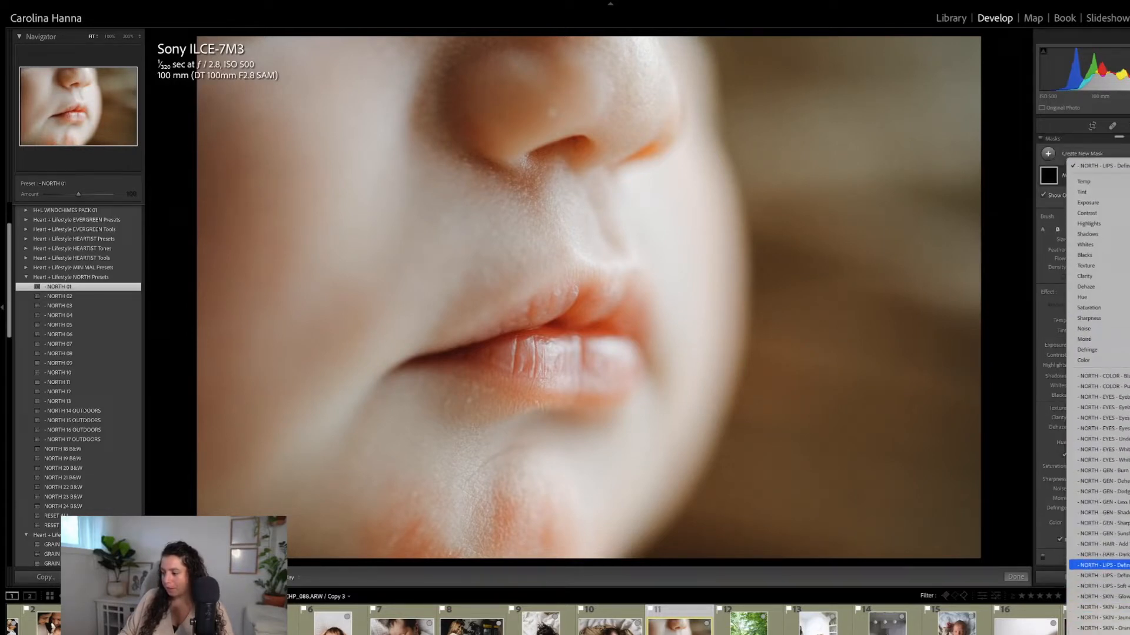
pyautogui.click(1100, 565)
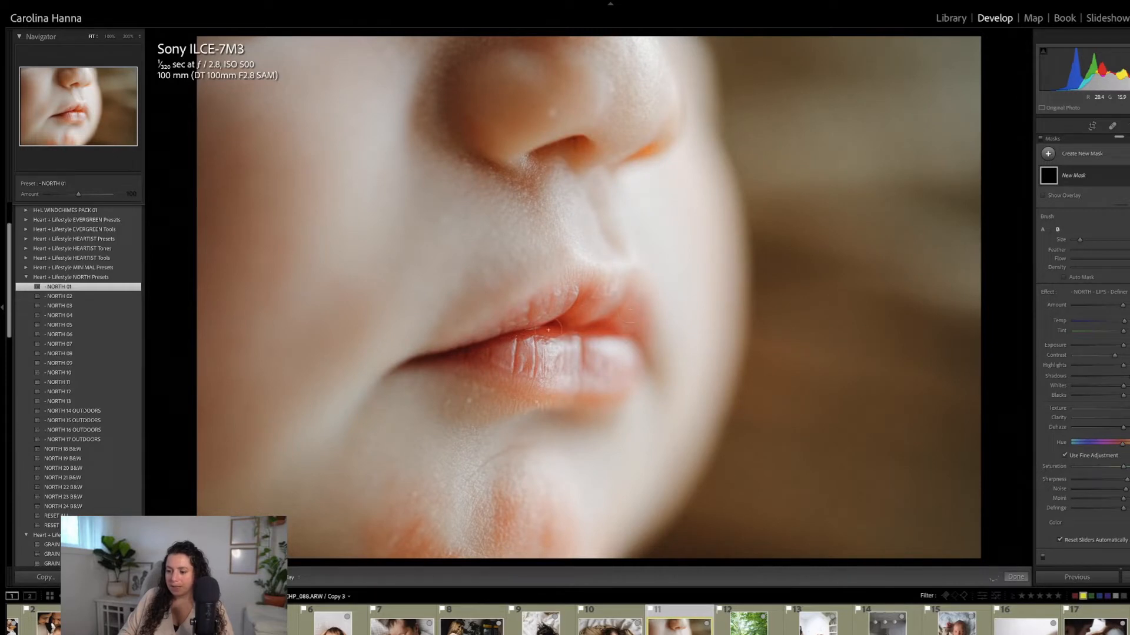
pyautogui.moveTo(564, 326); pyautogui.dragTo(630, 316)
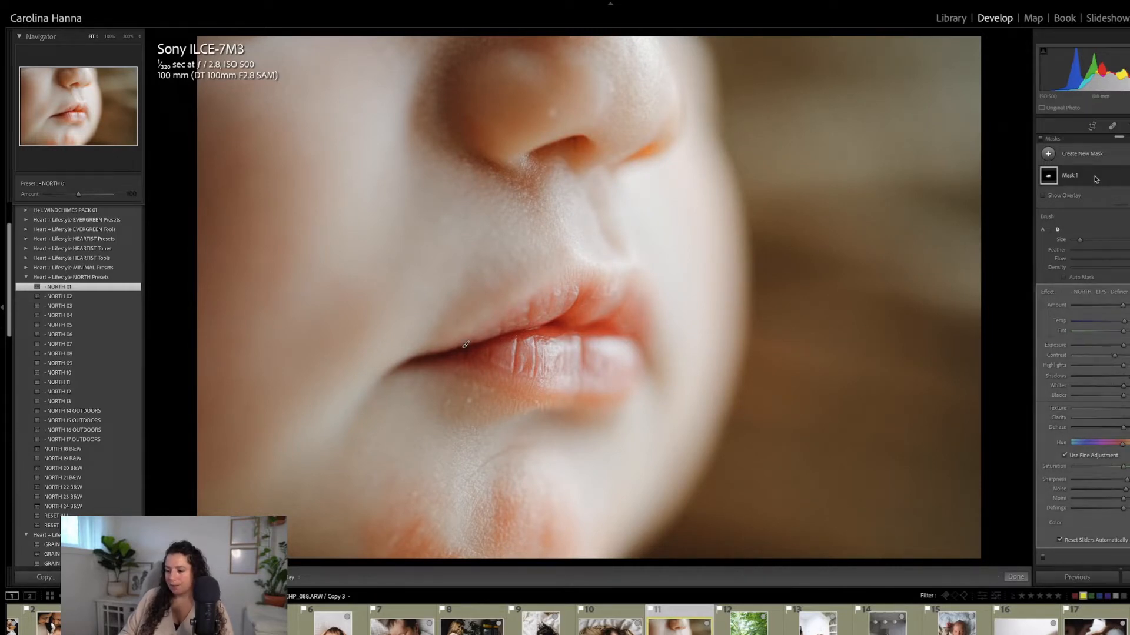
# Add a second brush mask with the NORTH SKIN Red effect, paint over the red patches on the chin and reduce its amount
pyautogui.click(1044, 153)
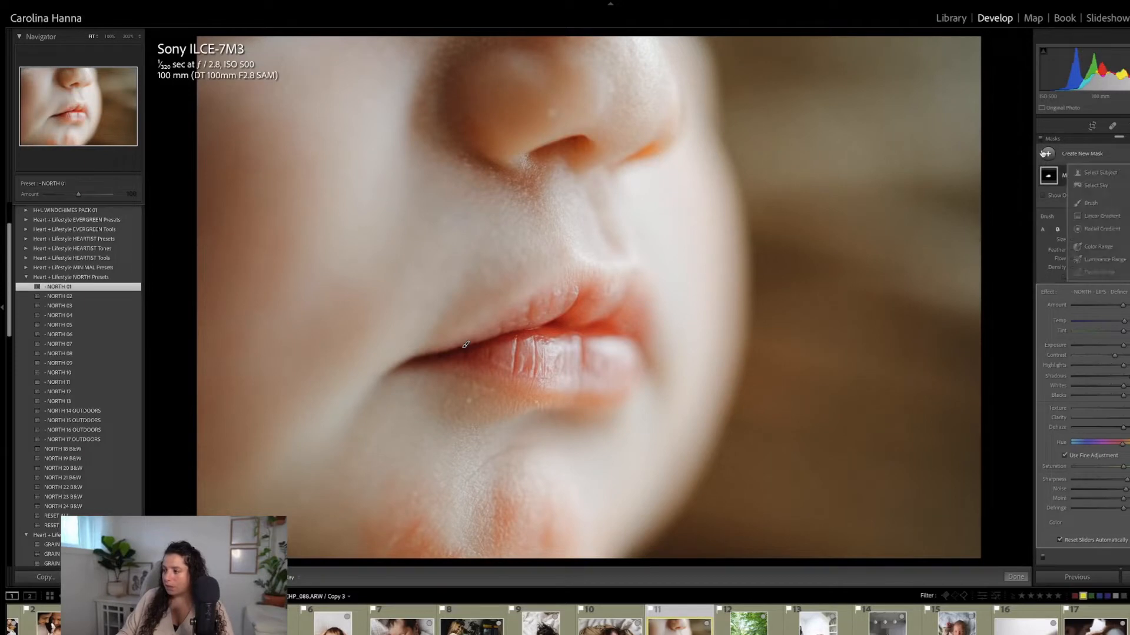
pyautogui.click(1092, 203)
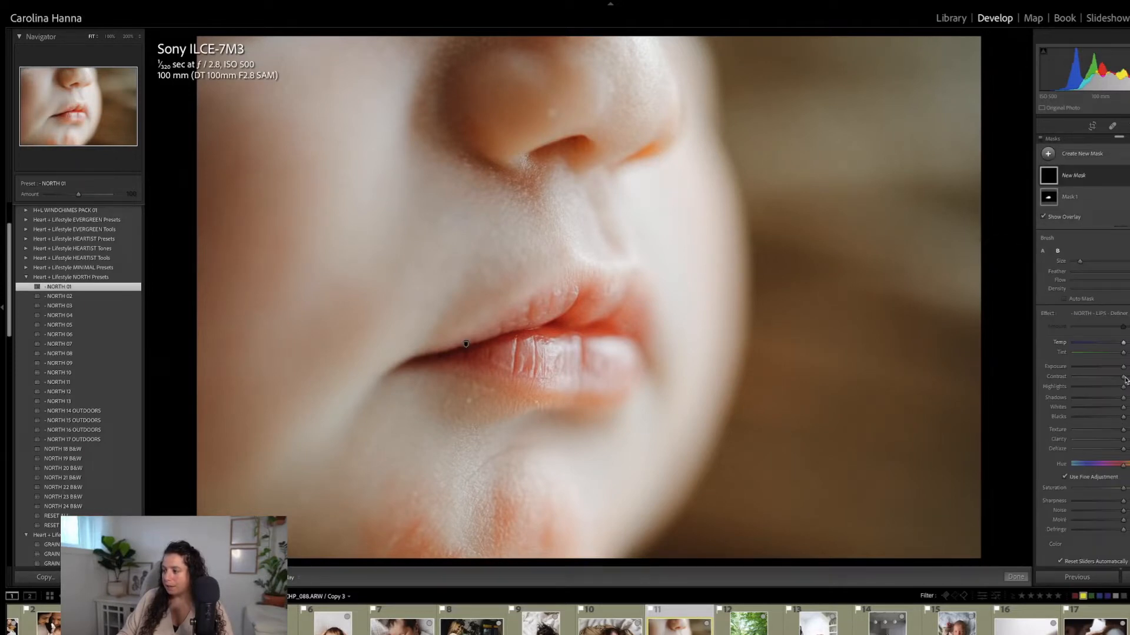
pyautogui.click(1099, 314)
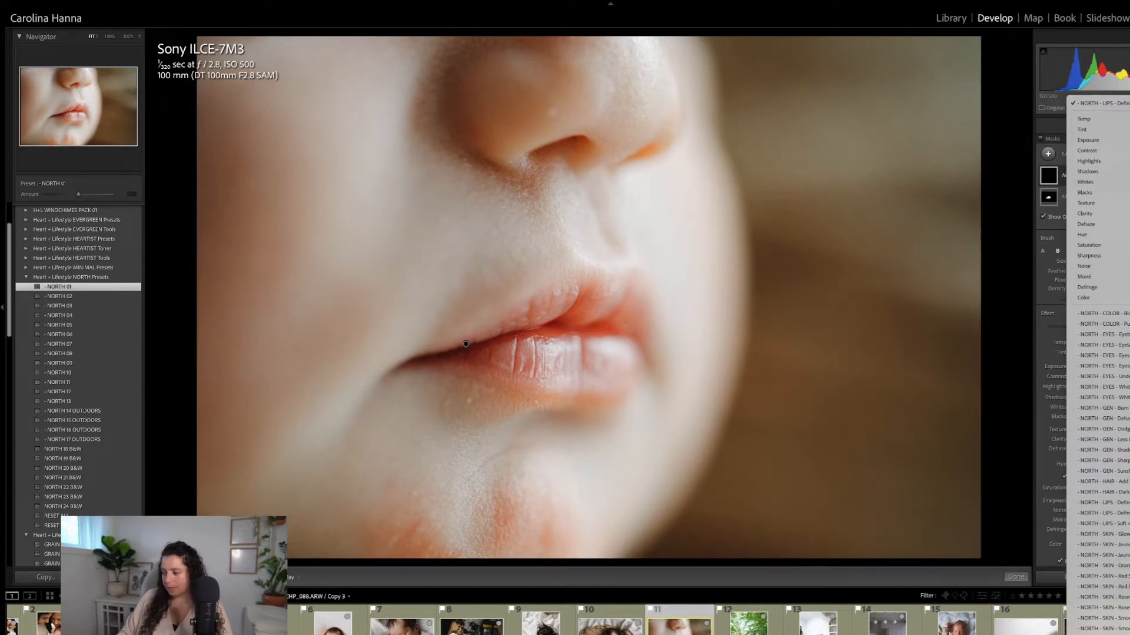
pyautogui.click(1100, 576)
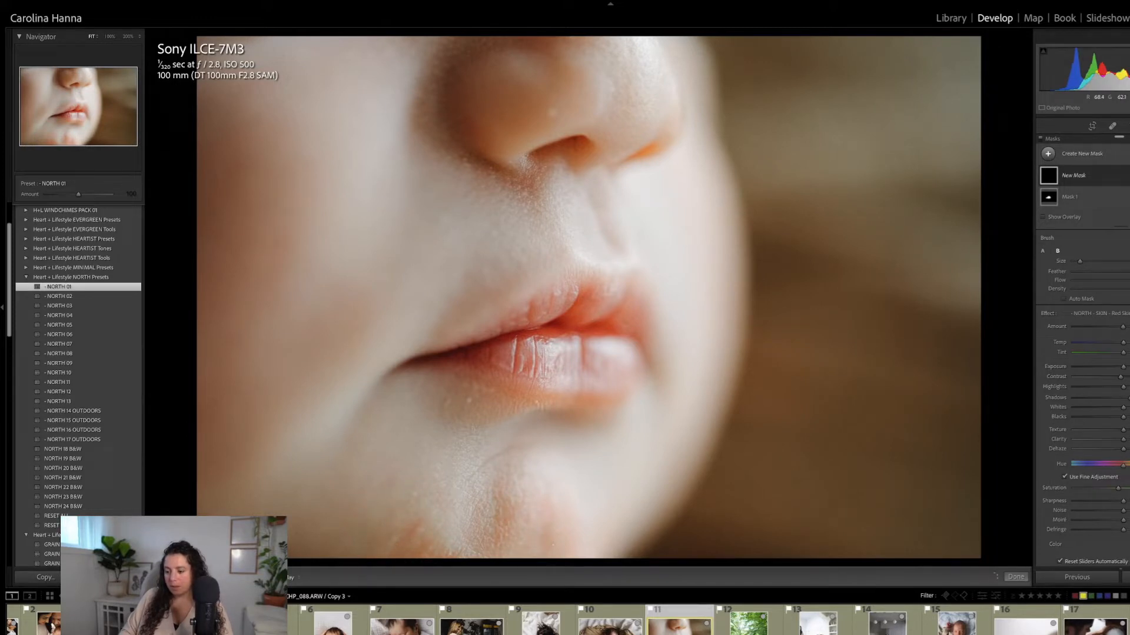
pyautogui.moveTo(546, 547); pyautogui.dragTo(551, 544)
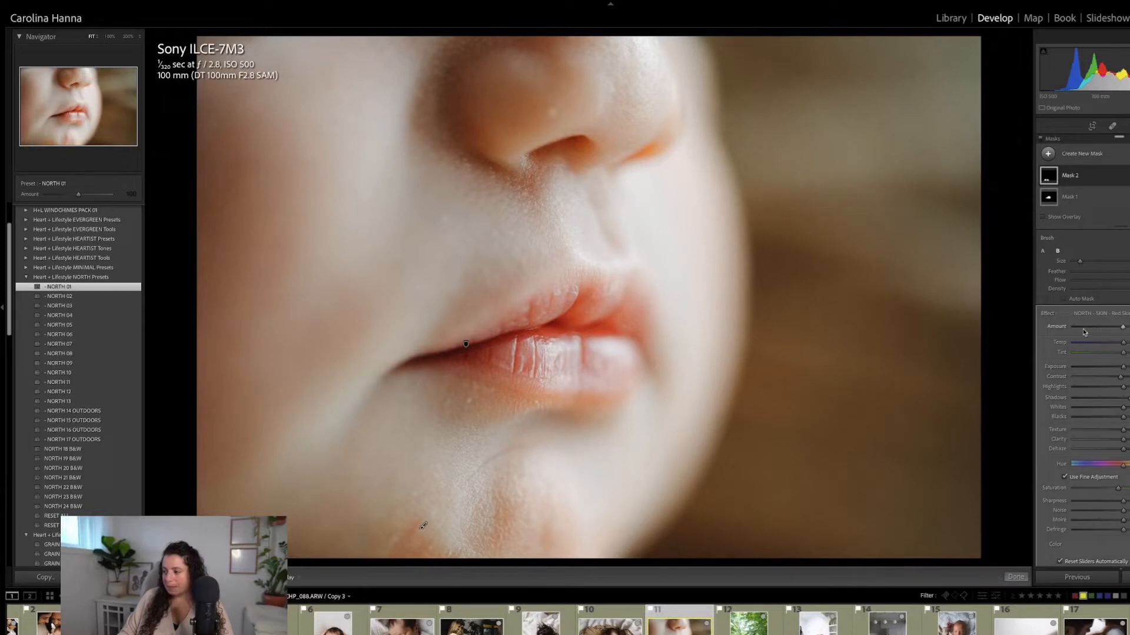
pyautogui.moveTo(1122, 329); pyautogui.dragTo(1110, 329)
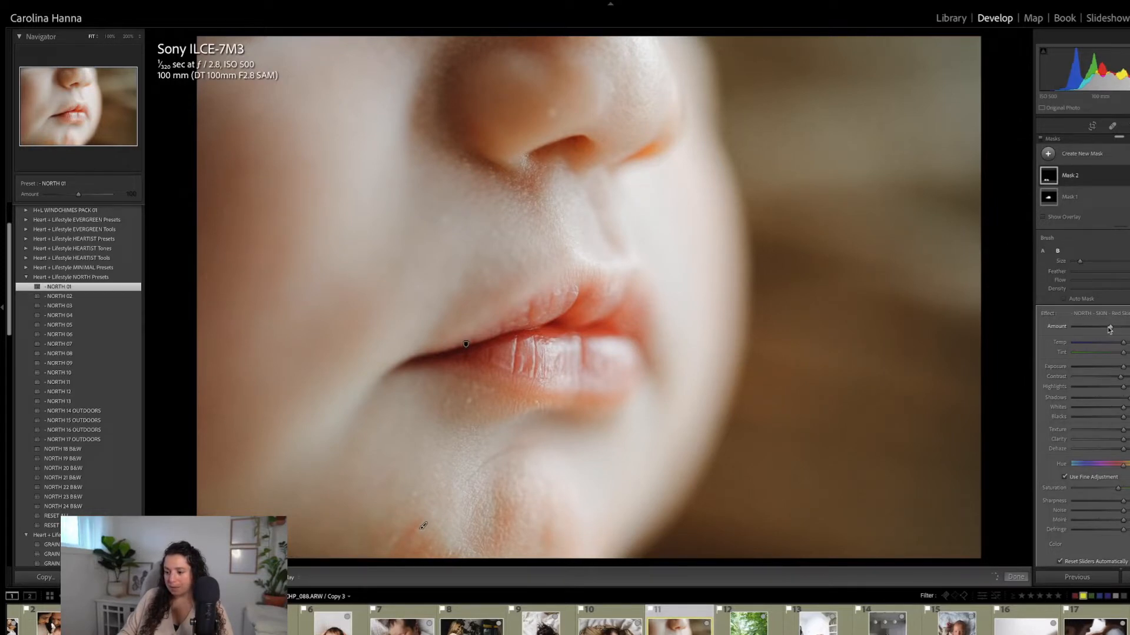
pyautogui.moveTo(1104, 330); pyautogui.dragTo(1103, 329)
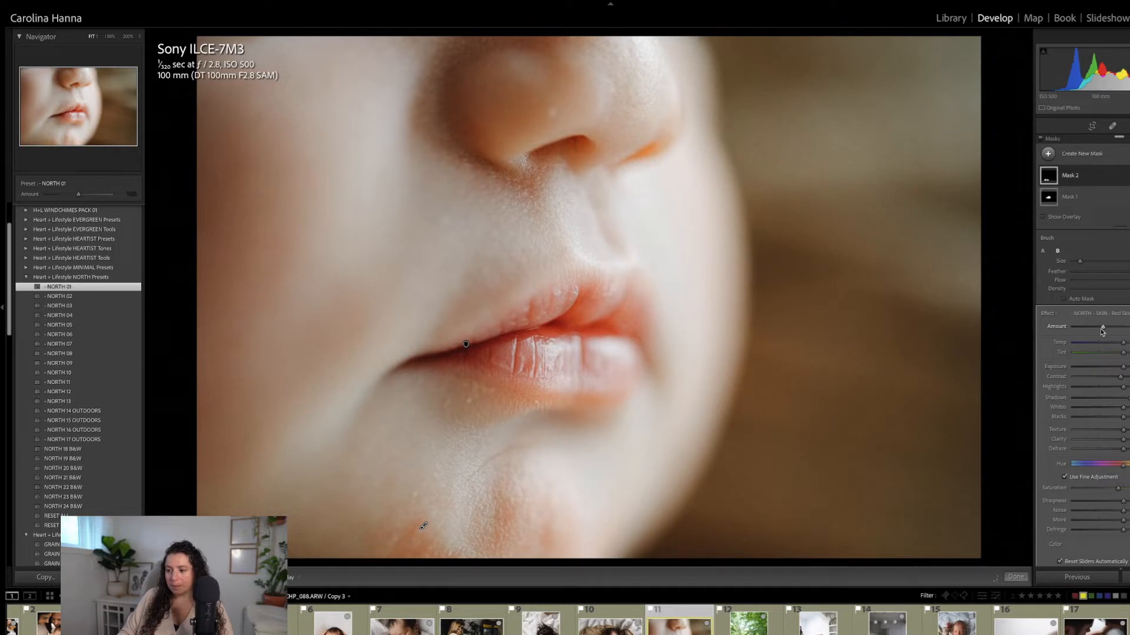
# Finish masking the mouth close-up and compare the edit with the original
pyautogui.click(1017, 578)
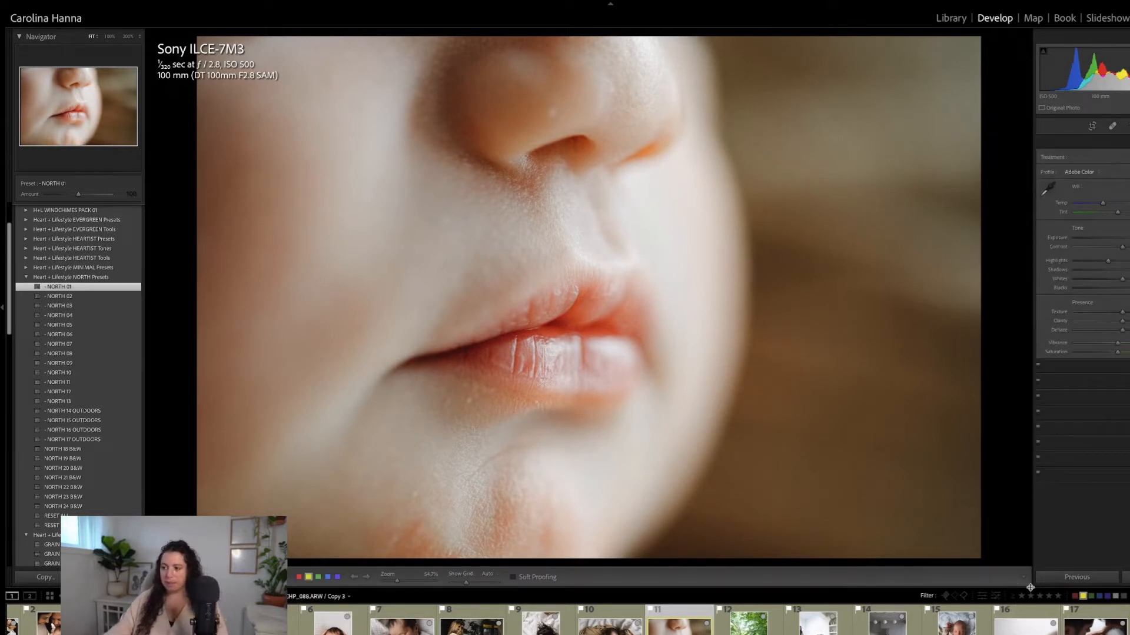
pyautogui.press('\\')
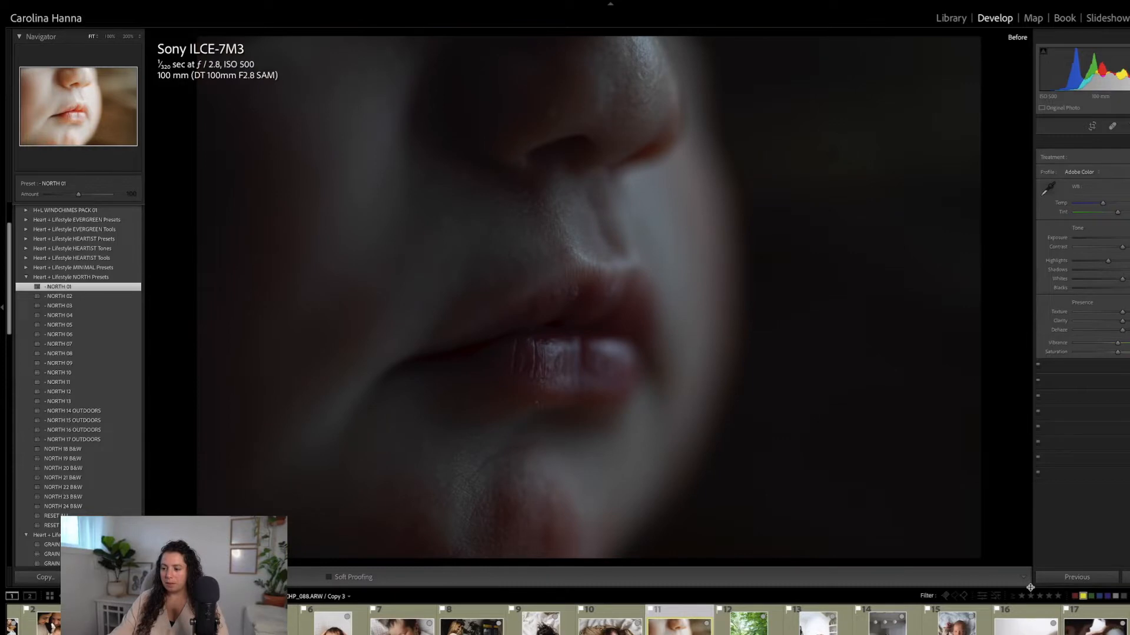
pyautogui.press('\\')
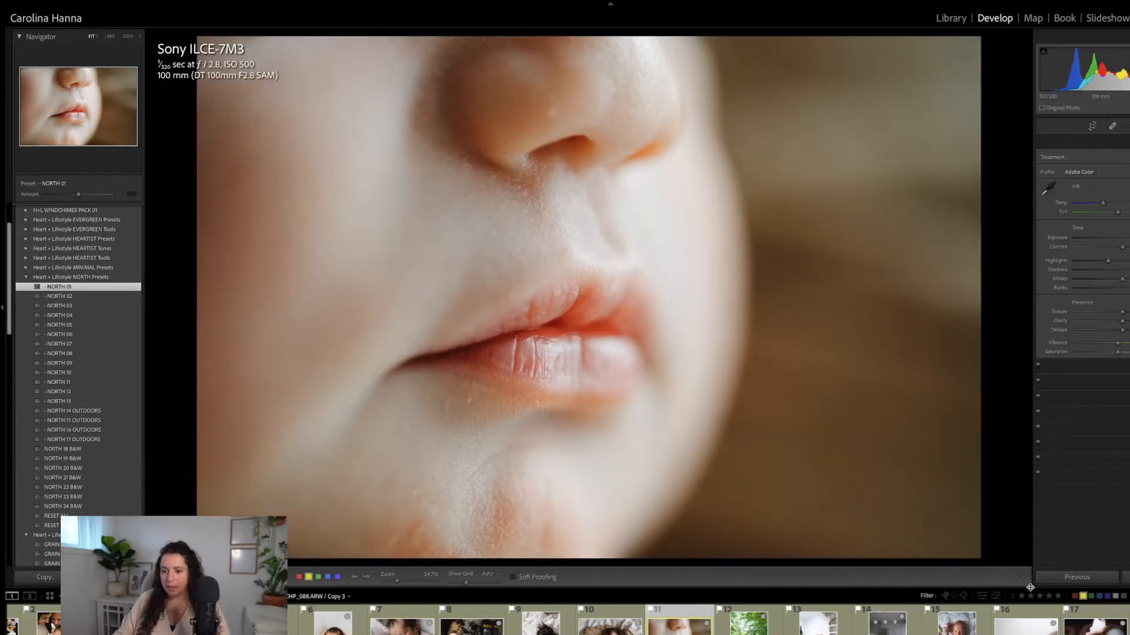
# Apply the NORTH 16 OUTDOORS preset to the photo of the two girls on the forest path and compare it with the original
pyautogui.press('Right')
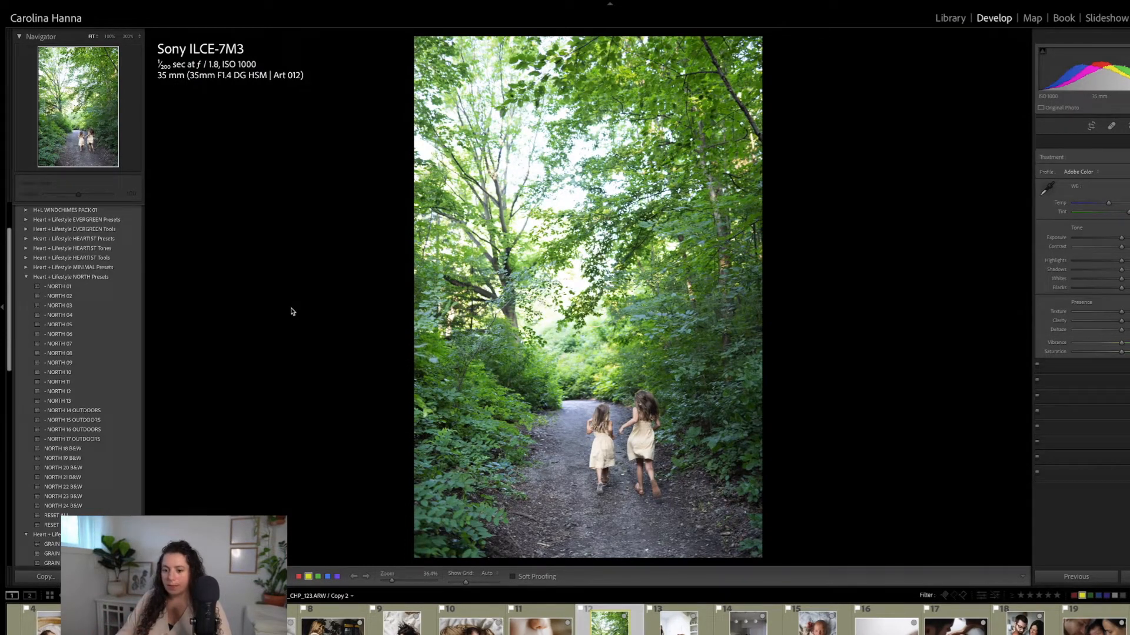
pyautogui.click(85, 432)
pyautogui.click(84, 433)
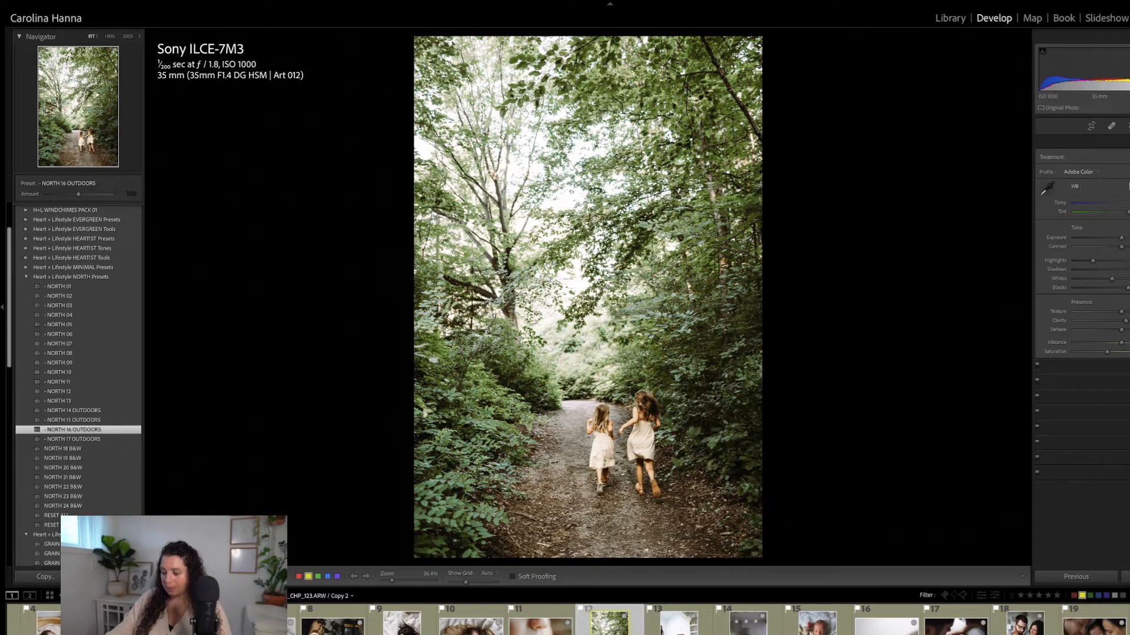
pyautogui.press('\\')
pyautogui.press('\\')
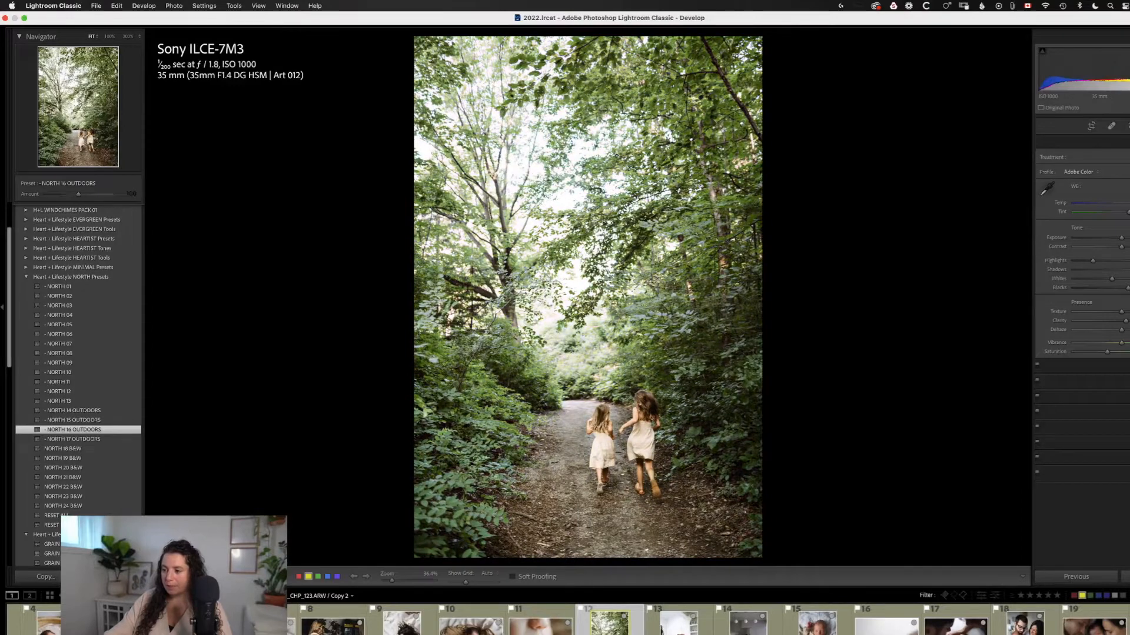
# Apply the NORTH 08 preset to the photo of the boy lying on the sofa, lower the highlights and compare with the original
pyautogui.press('Right')
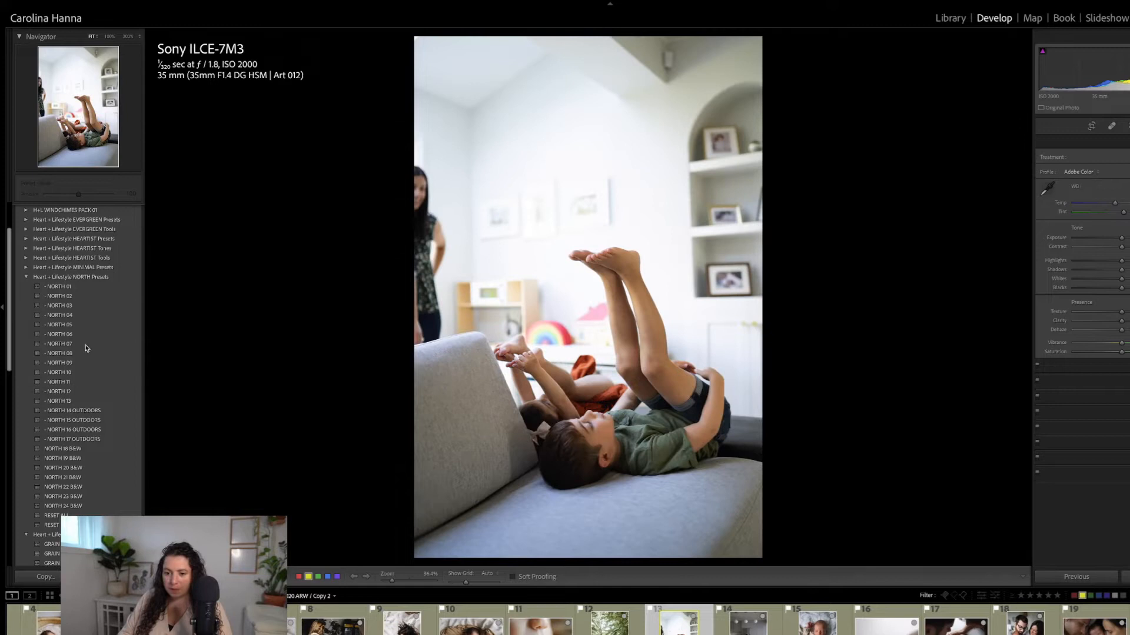
pyautogui.click(66, 354)
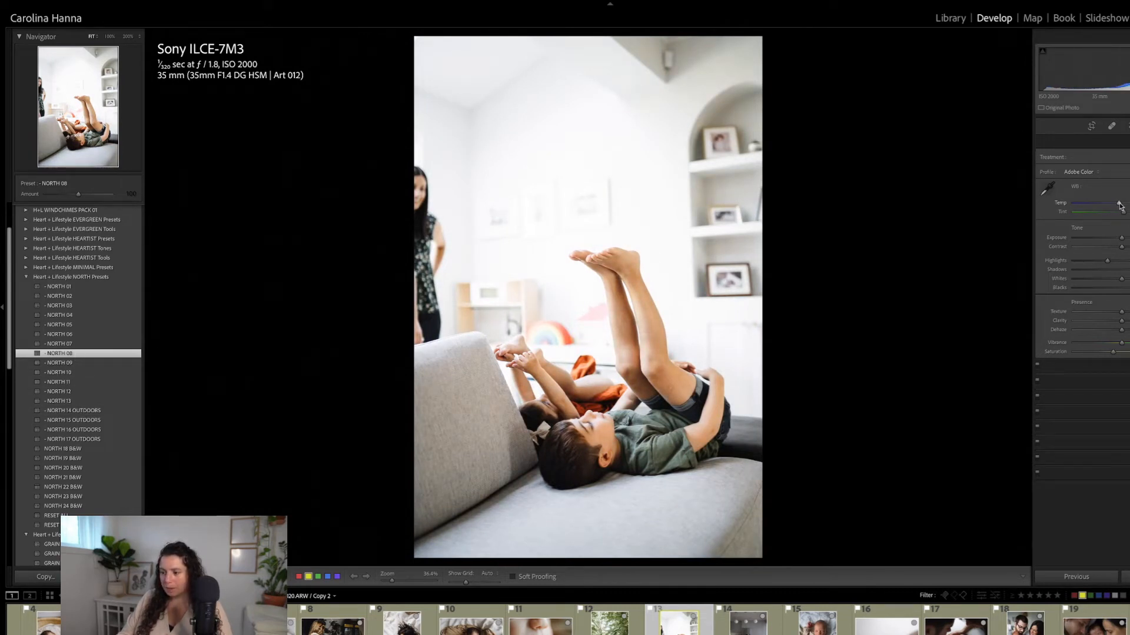
pyautogui.moveTo(1106, 261); pyautogui.dragTo(1080, 262)
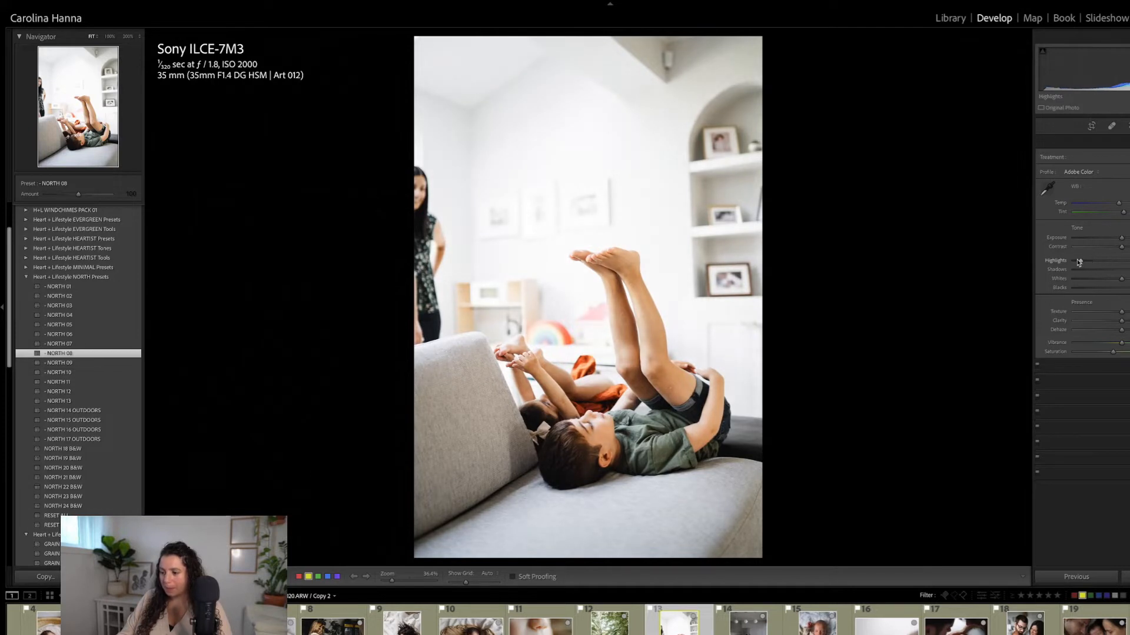
pyautogui.press('\\')
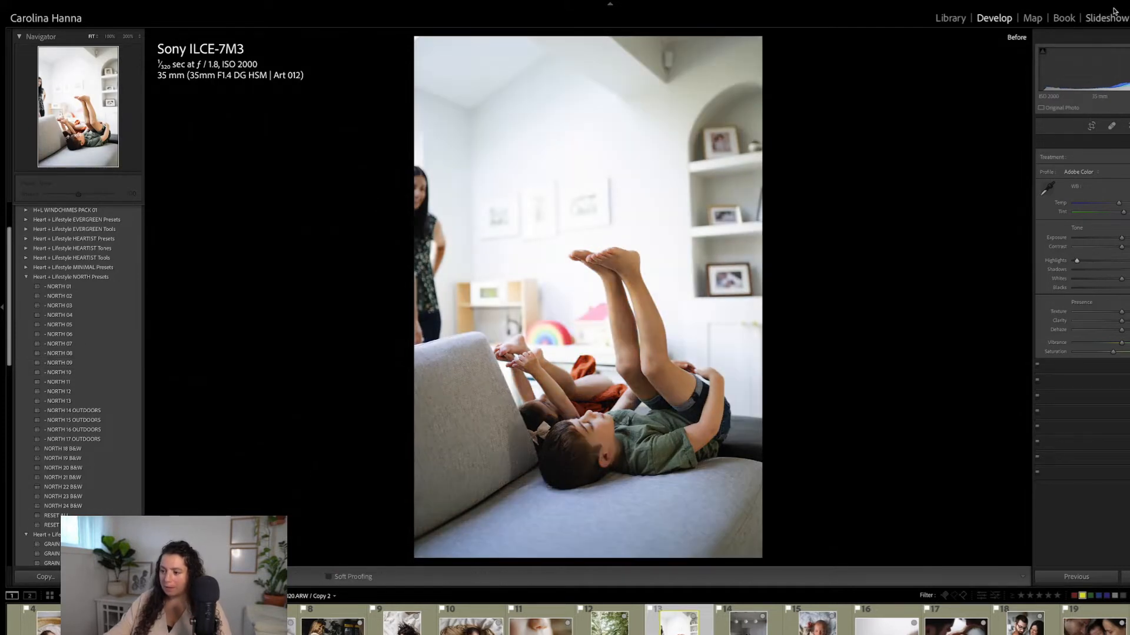
pyautogui.press('\\')
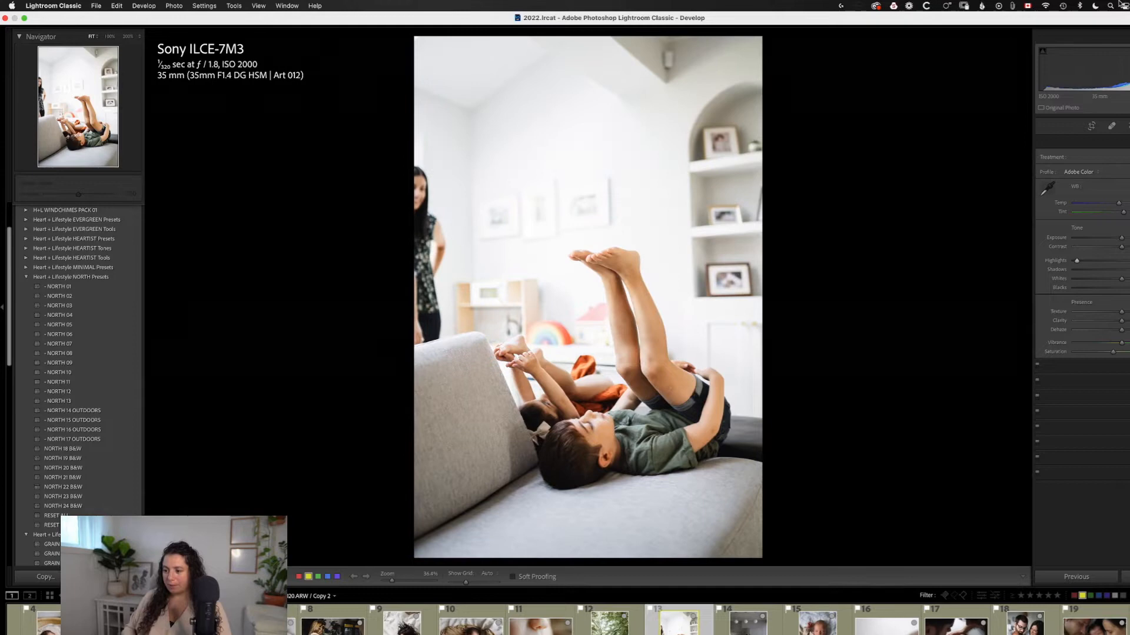
# On the photo of the girl in the red dress, apply NORTH 09, raise the exposure, add LENS CORRECTION + and compare with the original
pyautogui.press('Right')
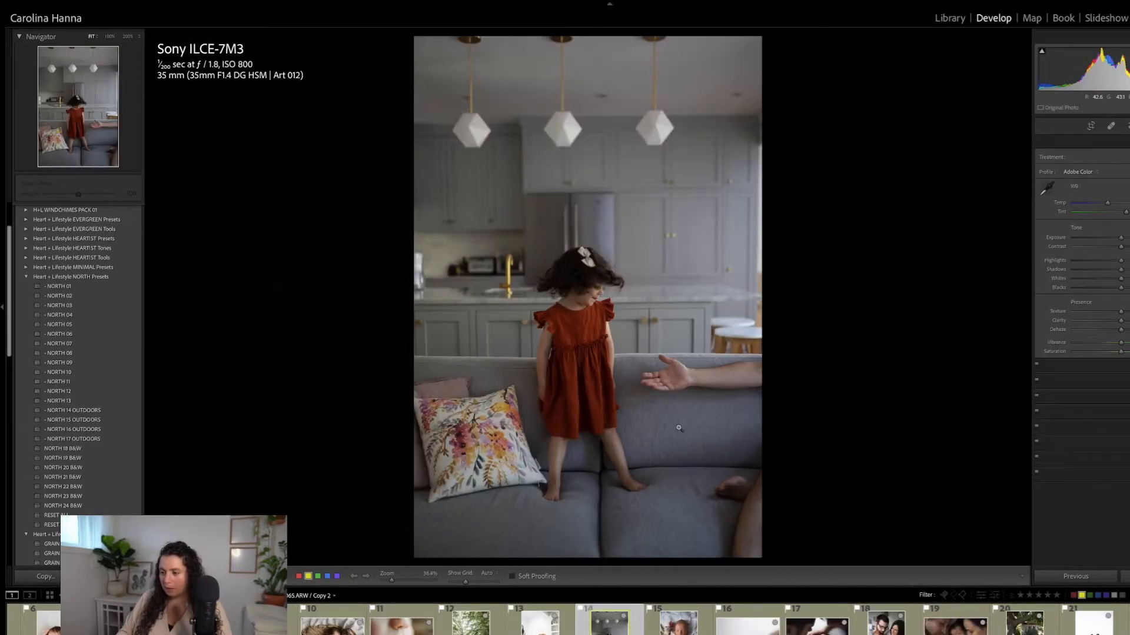
pyautogui.click(67, 364)
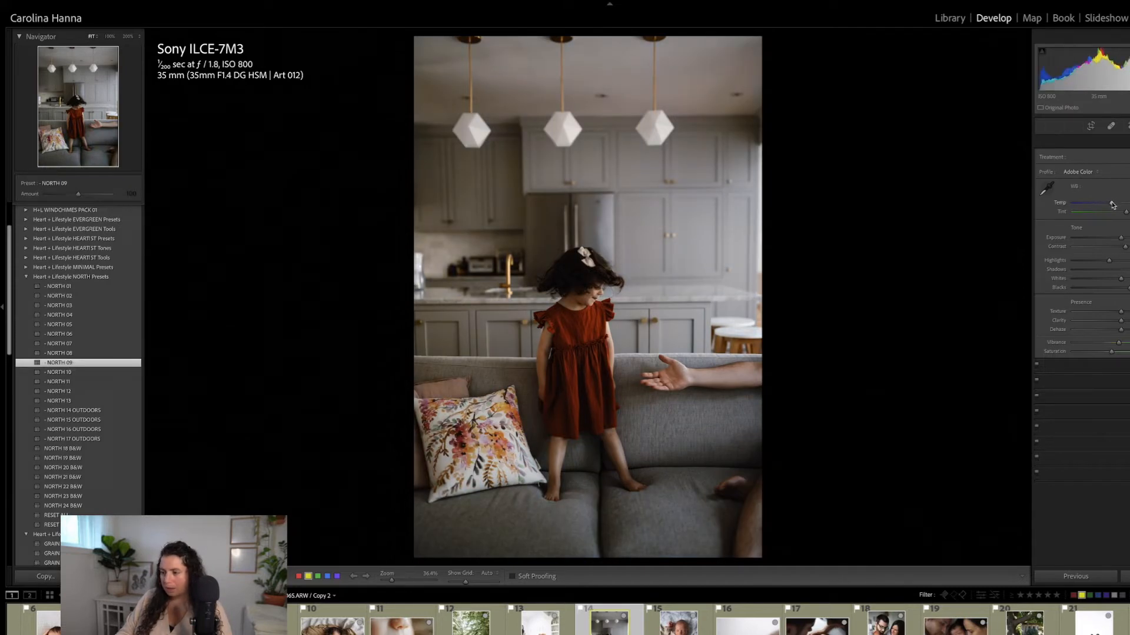
pyautogui.moveTo(1121, 241); pyautogui.dragTo(1126, 241)
pyautogui.moveTo(9, 283); pyautogui.dragTo(8, 329)
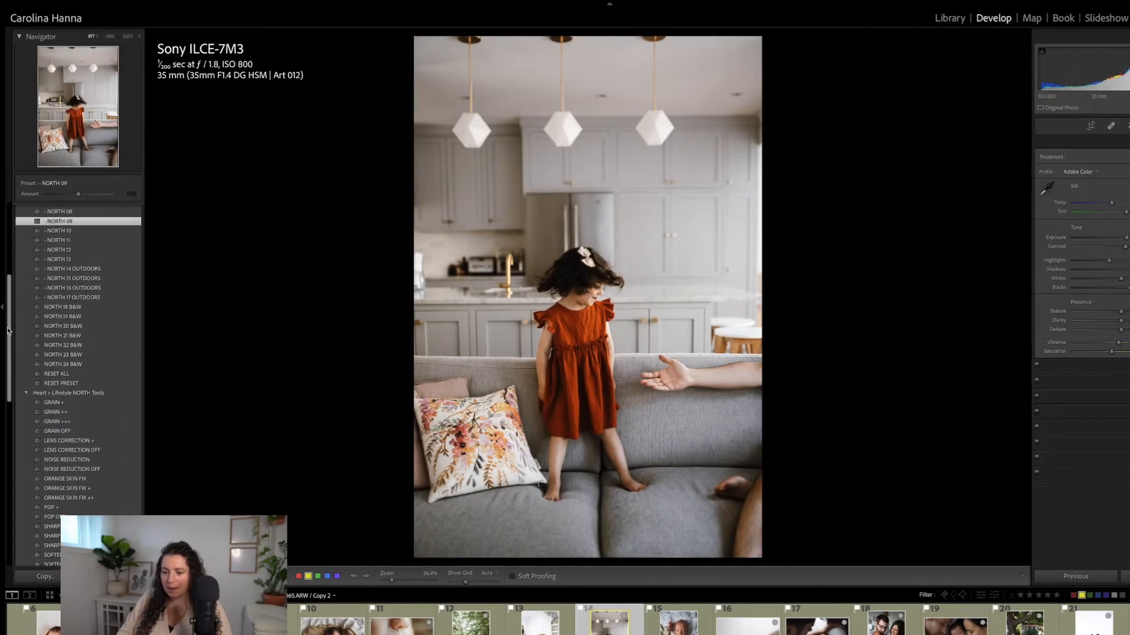
pyautogui.click(84, 444)
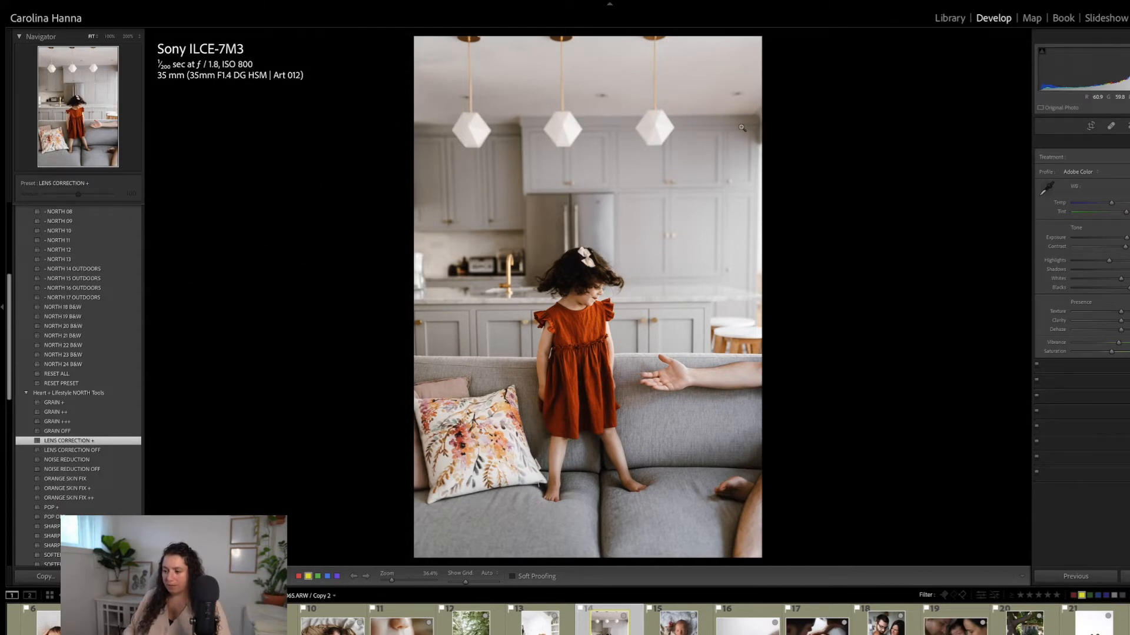
pyautogui.press('\\')
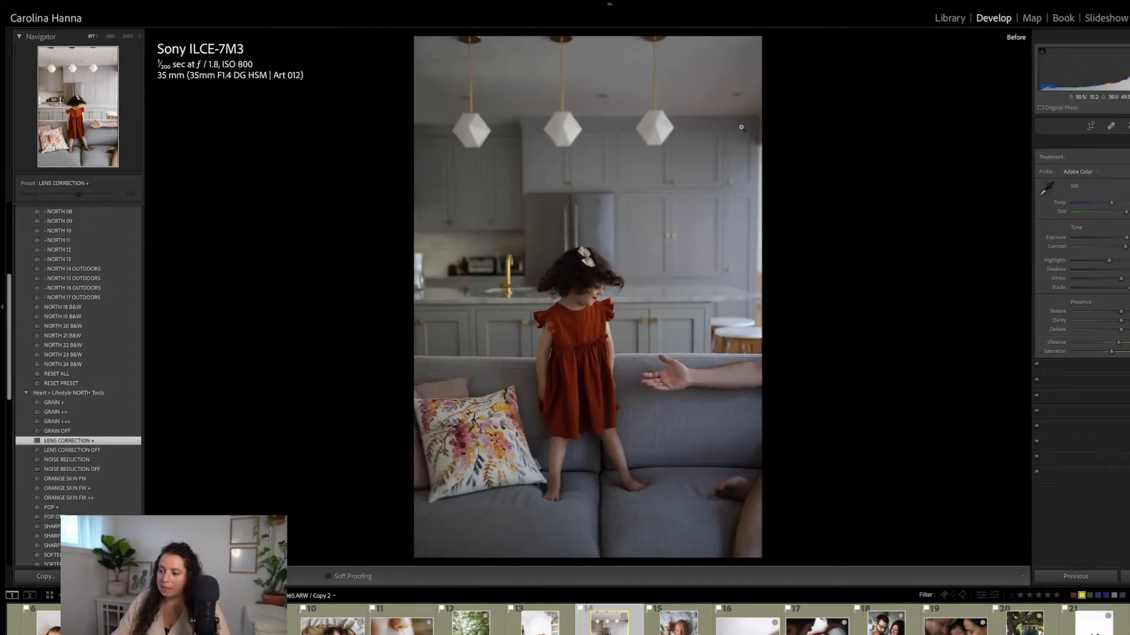
pyautogui.press('\\')
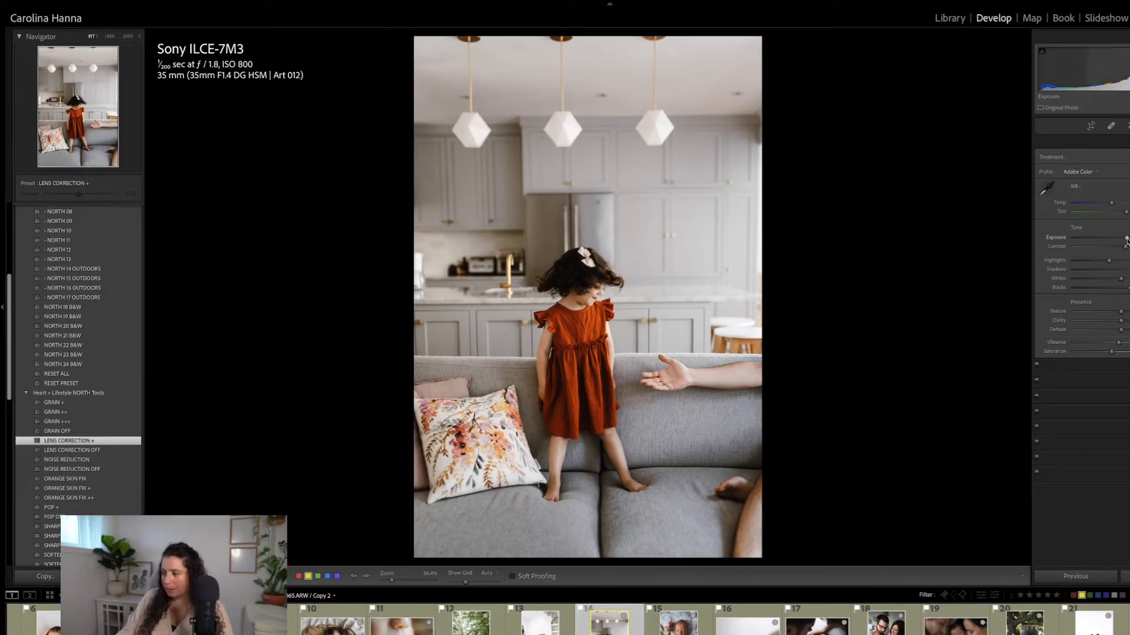
# Lower the highlights strongly on the photo of the girl in the red dress and check it against the original
pyautogui.moveTo(1109, 260); pyautogui.dragTo(1078, 263)
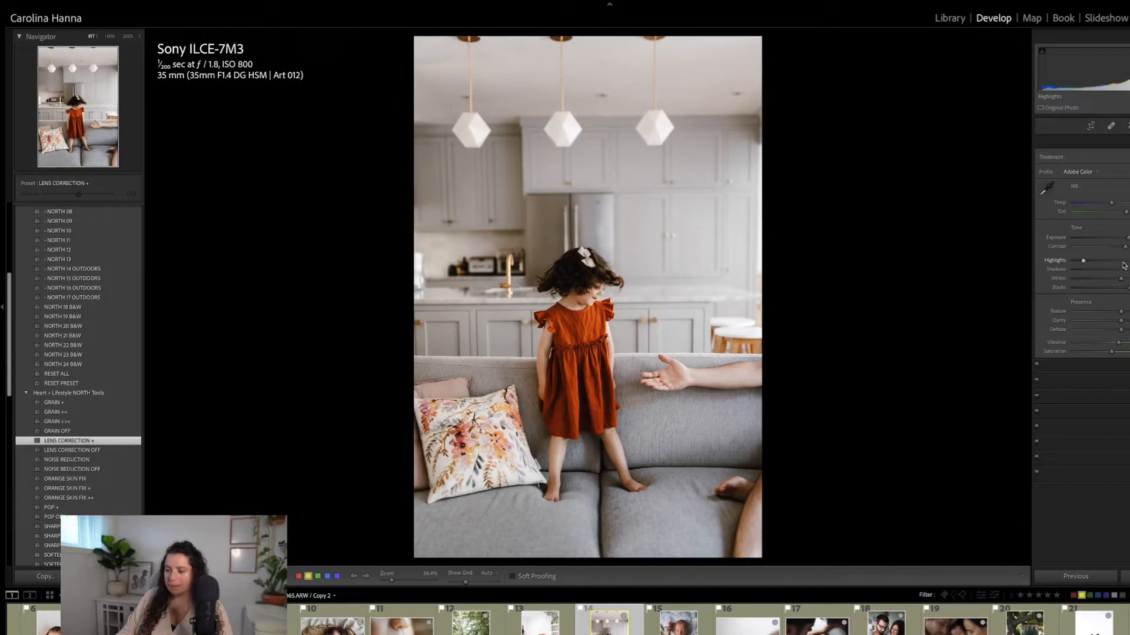
pyautogui.press('\\')
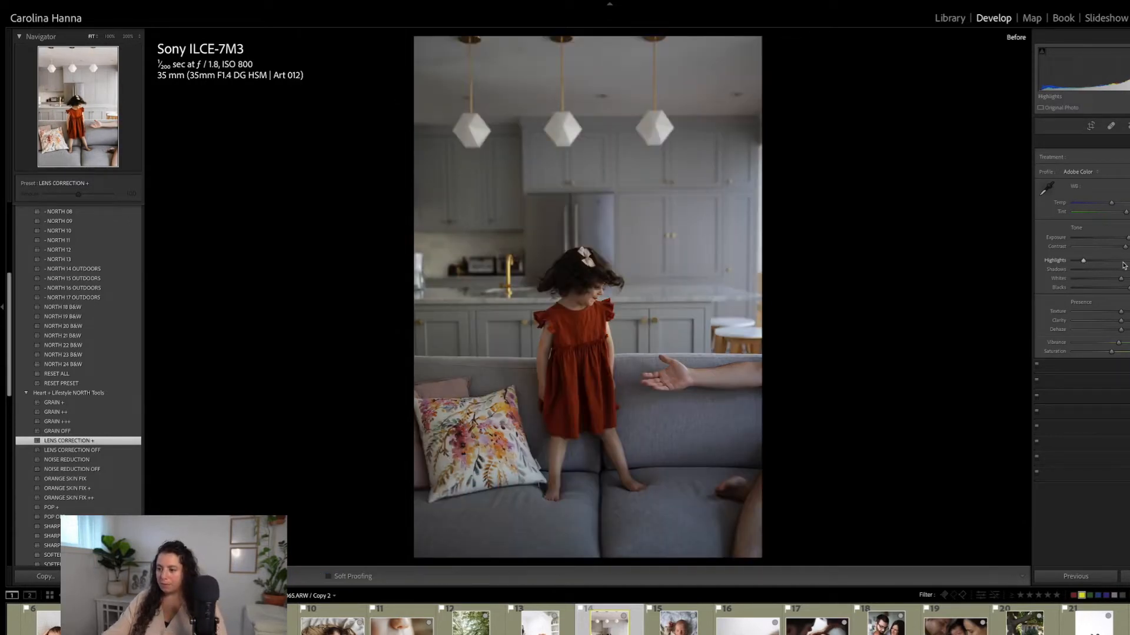
pyautogui.press('\\')
# Apply the NORTH 04 preset to the sleeping newborn photo, raise the shadows slightly and compare the edit with the original
pyautogui.press('Right')
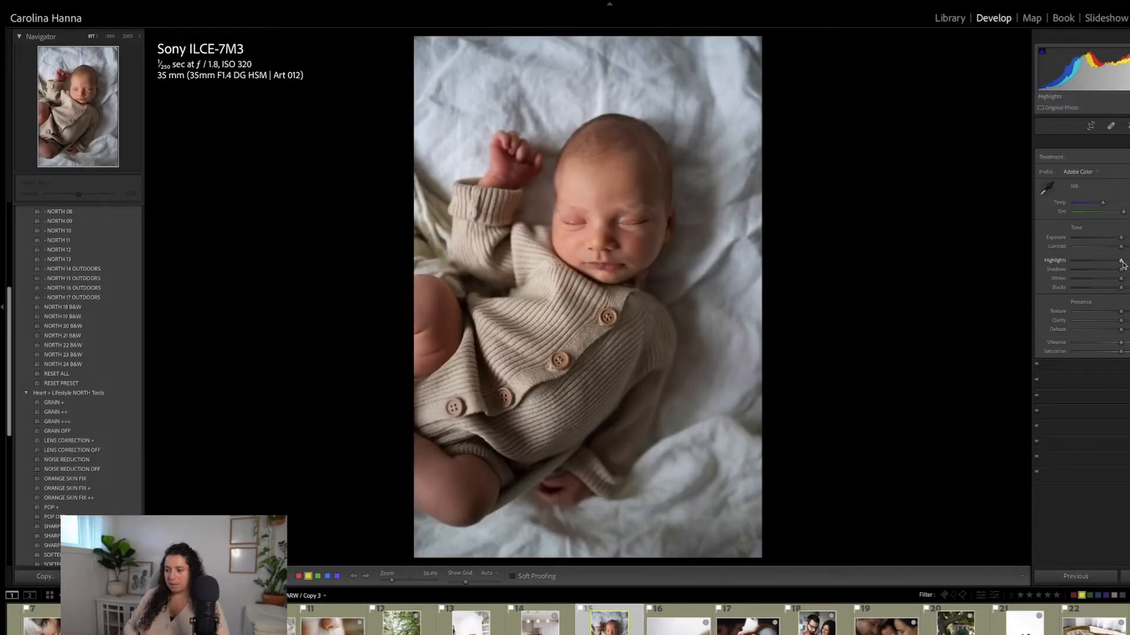
pyautogui.moveTo(9, 330); pyautogui.dragTo(8, 283)
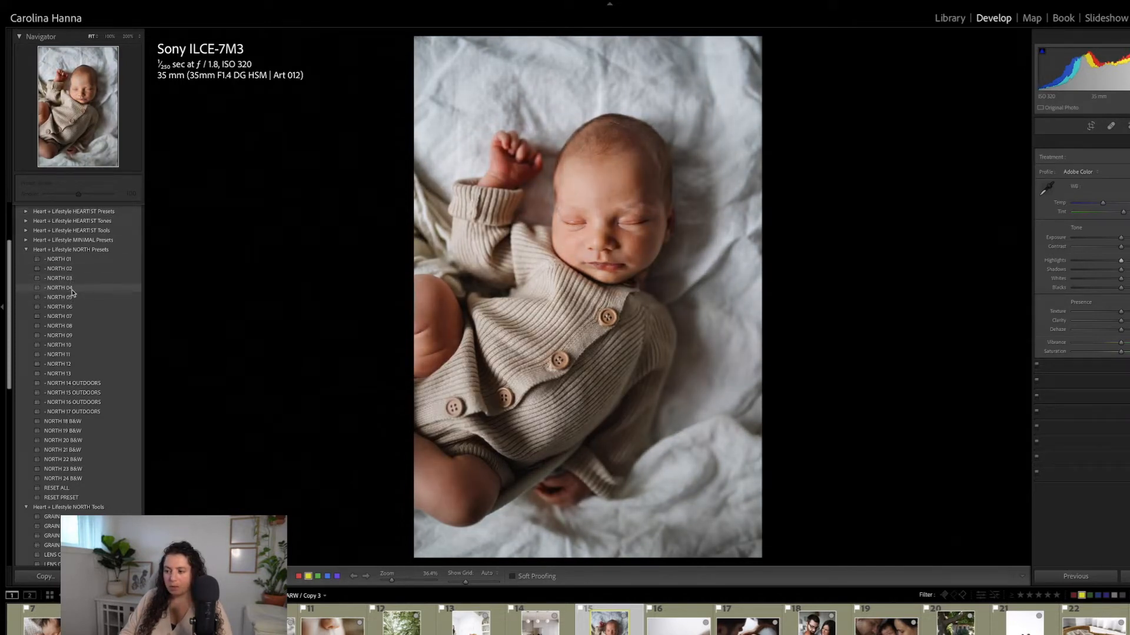
pyautogui.click(73, 290)
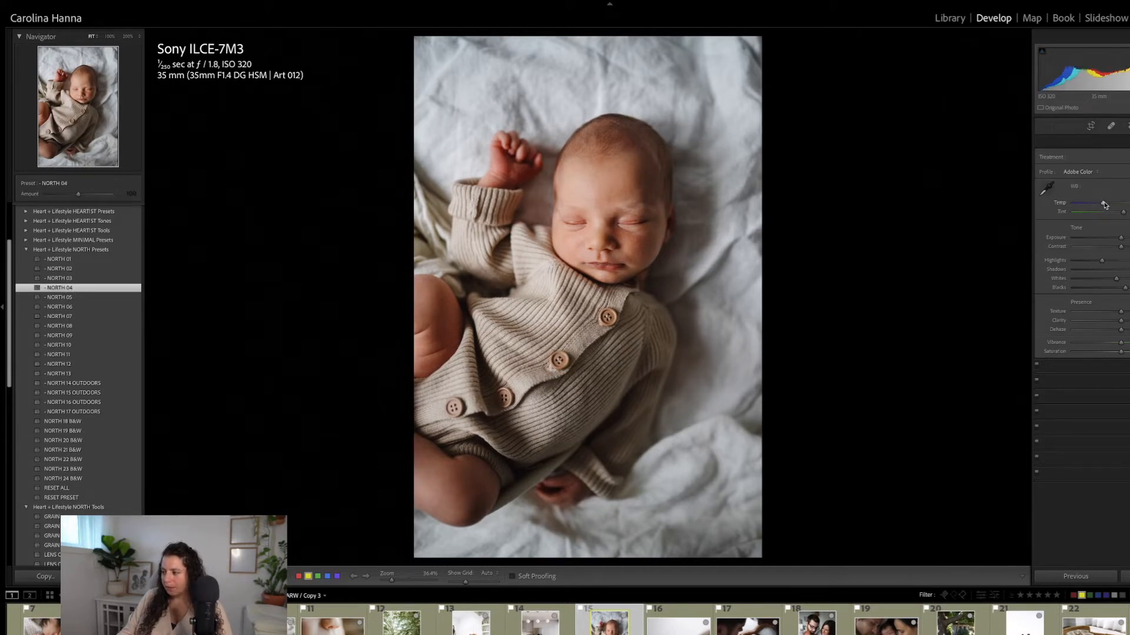
pyautogui.moveTo(1119, 237); pyautogui.dragTo(1123, 270)
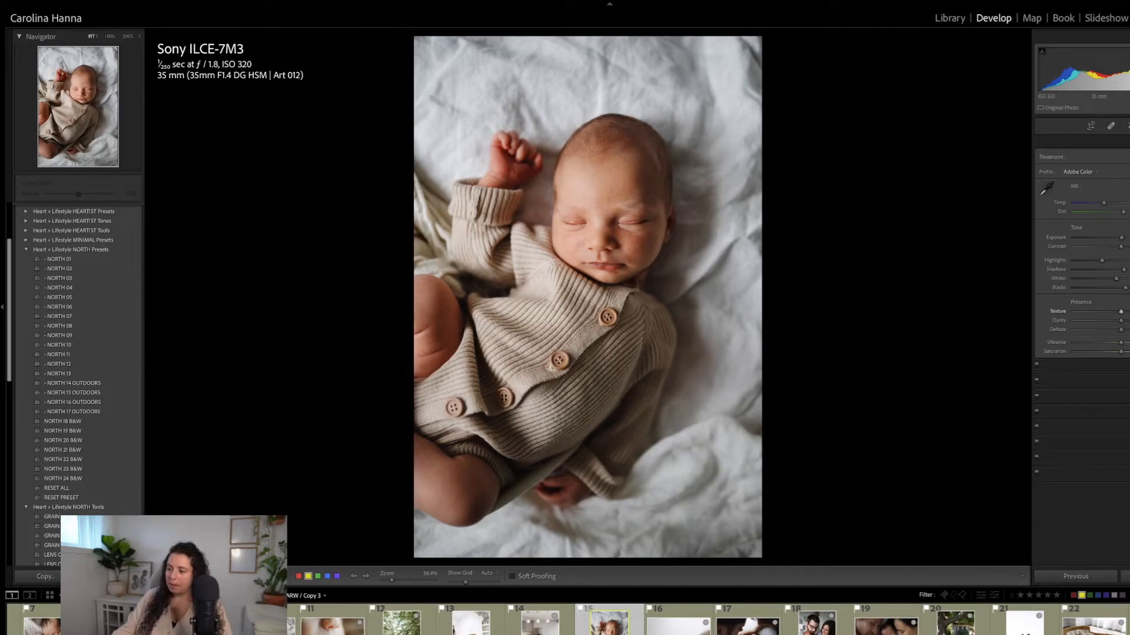
pyautogui.press('\\')
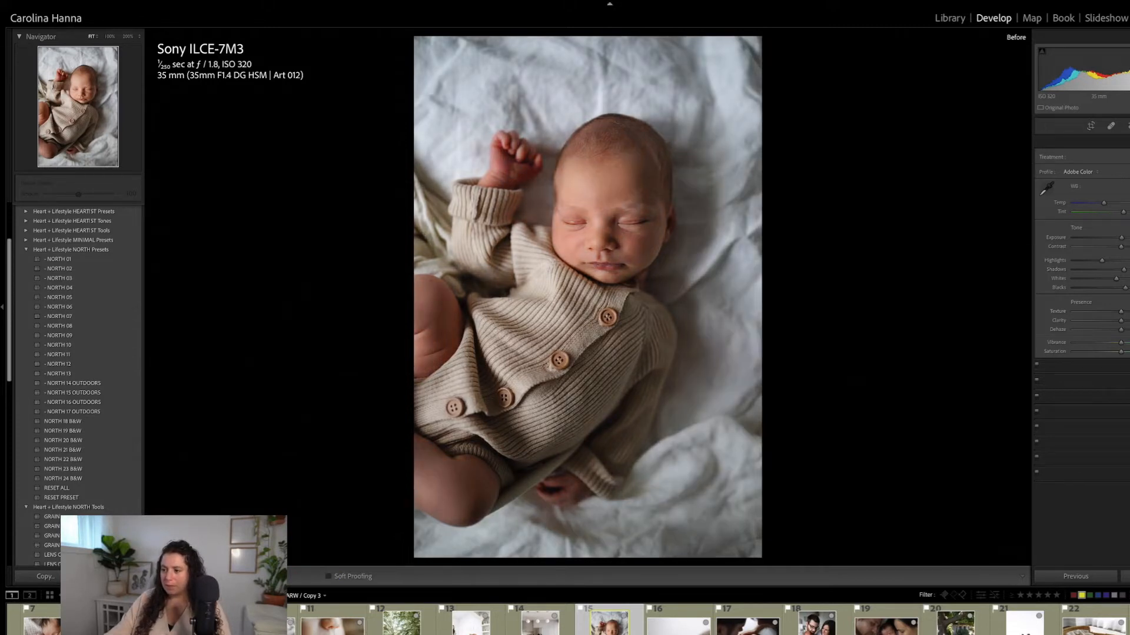
pyautogui.press('\\')
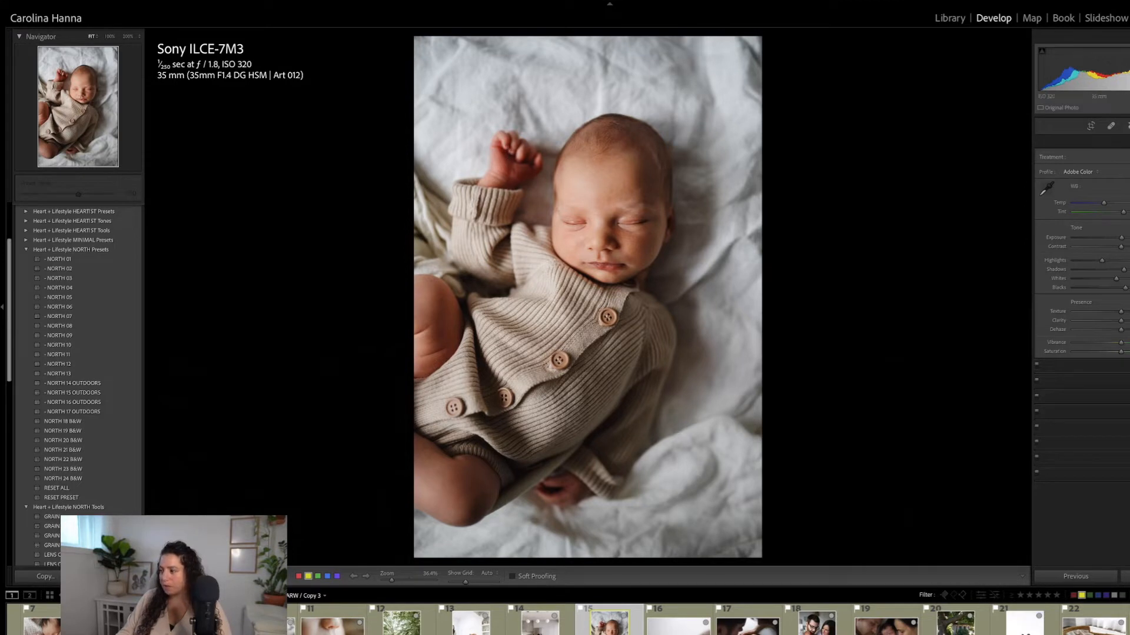
# Create a brush mask with the NORTH SKIN Red effect, paint over the newborn's raised hand and compare with the original
pyautogui.press('k')
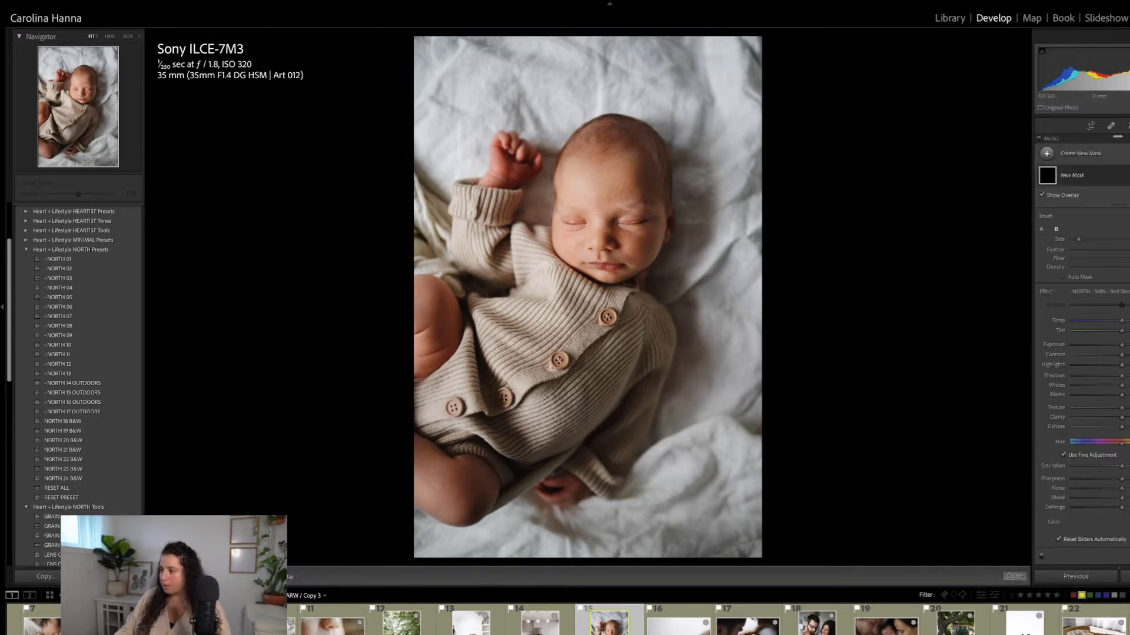
pyautogui.click(1099, 291)
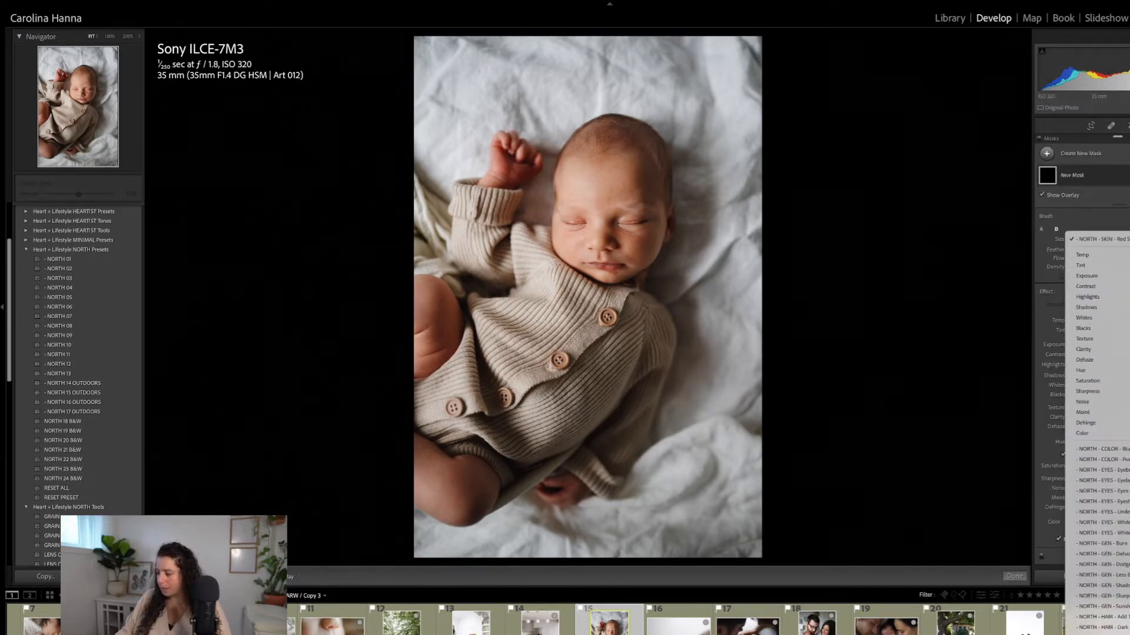
pyautogui.click(1098, 595)
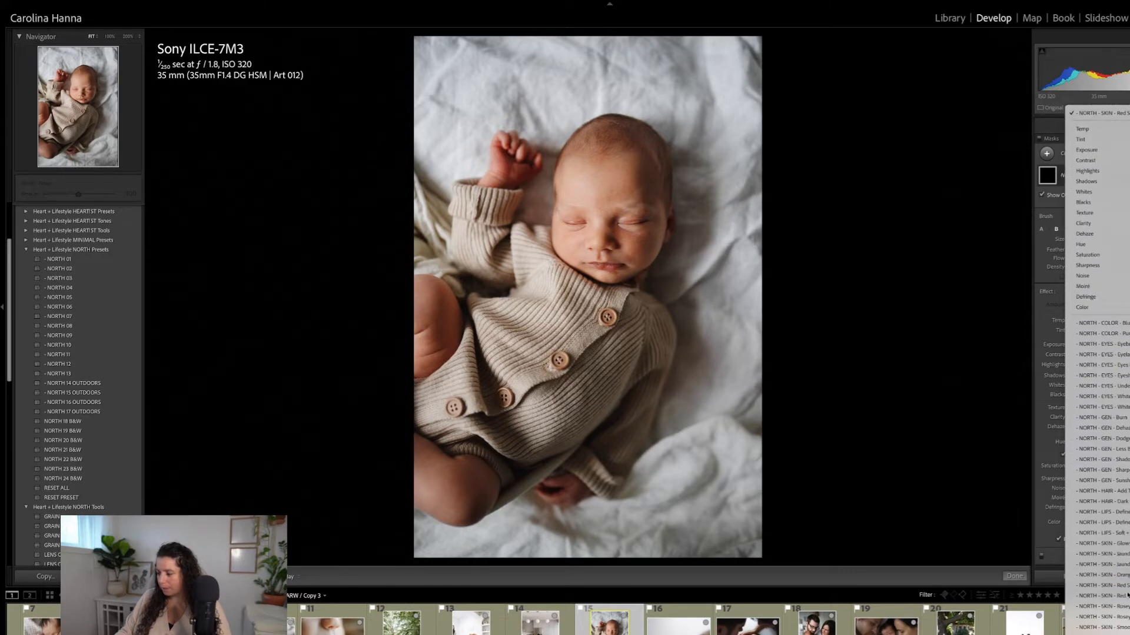
pyautogui.moveTo(509, 164)
pyautogui.mouseDown()
pyautogui.moveTo(519, 170)
pyautogui.moveTo(509, 174)
pyautogui.mouseUp()
pyautogui.click(1014, 576)
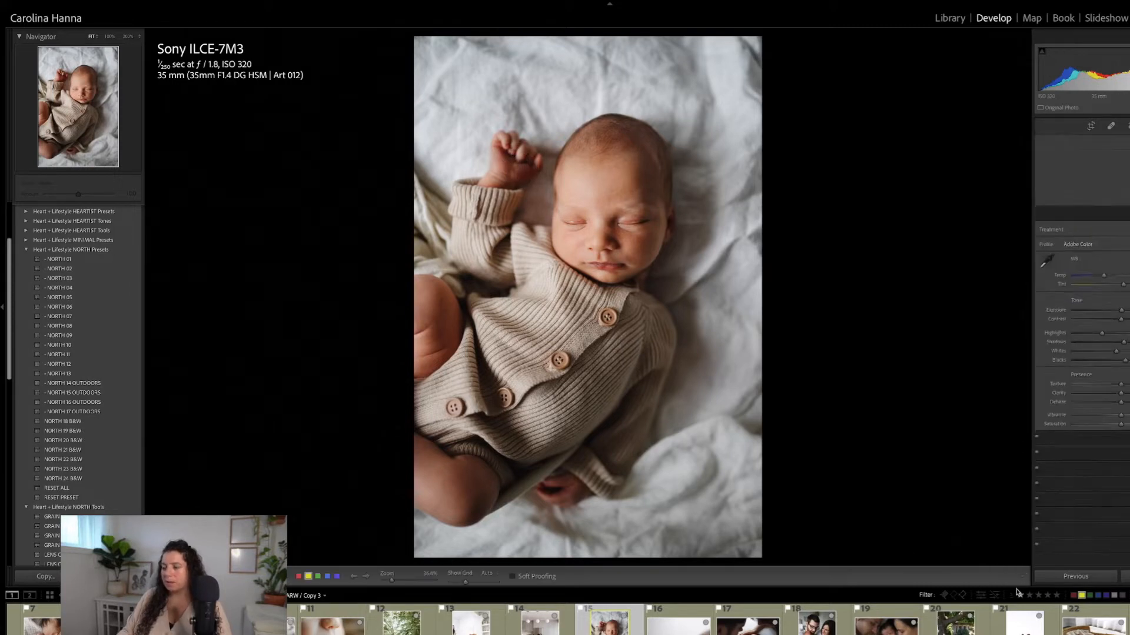
pyautogui.press('\\')
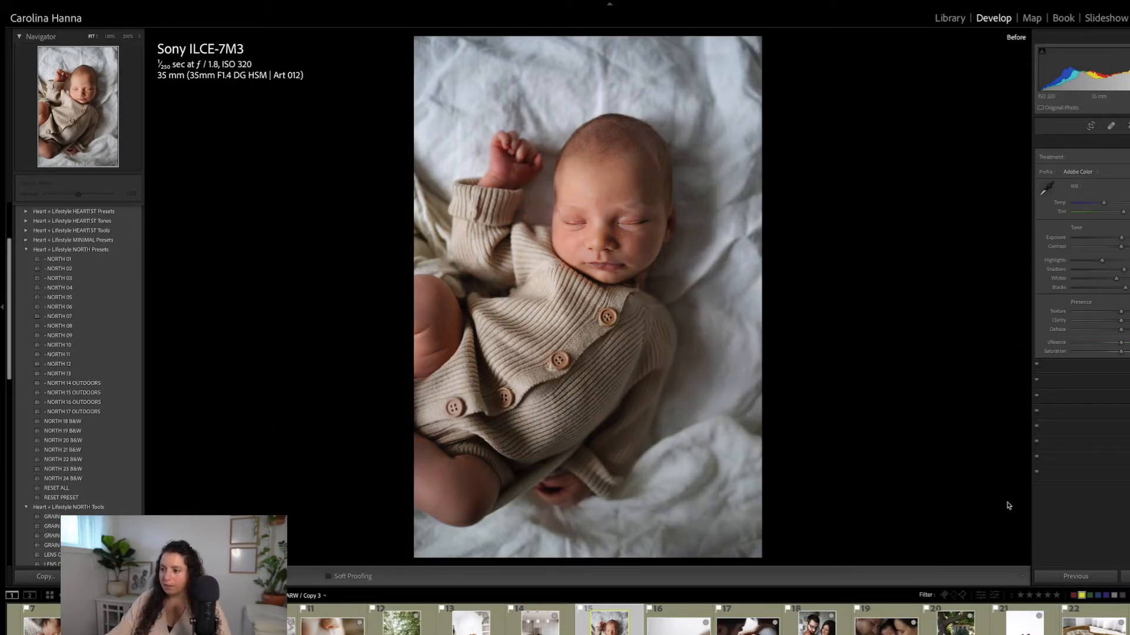
pyautogui.press('\\')
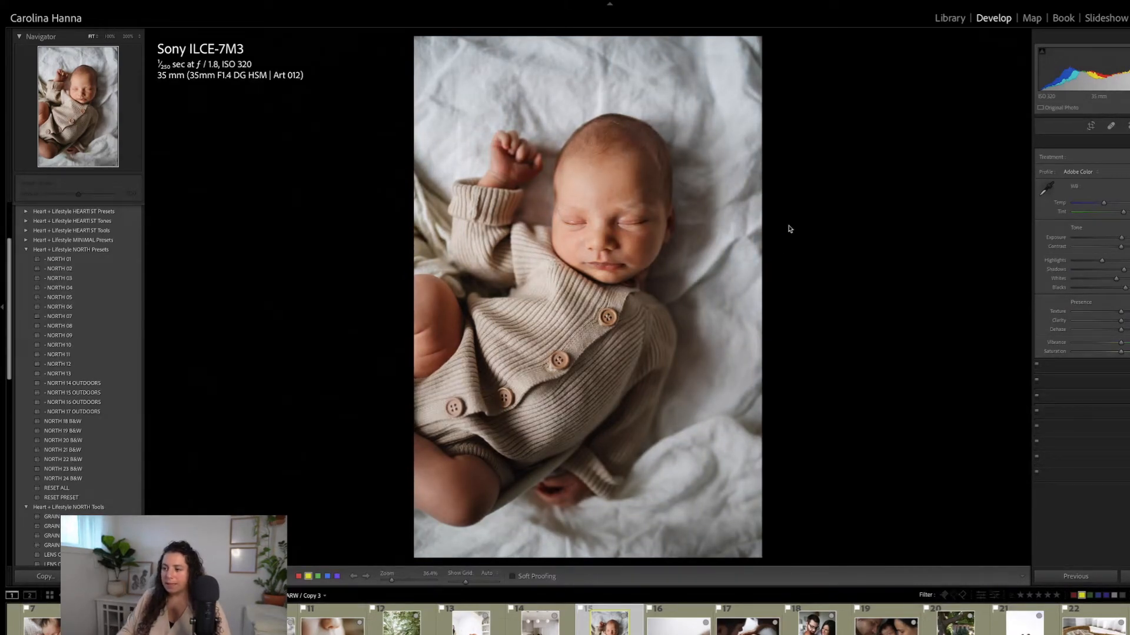
# Add a second brush mask with the NORTH EYES Eyelash effect and paint along the lashes of the newborn's closed eye
pyautogui.click(623, 241)
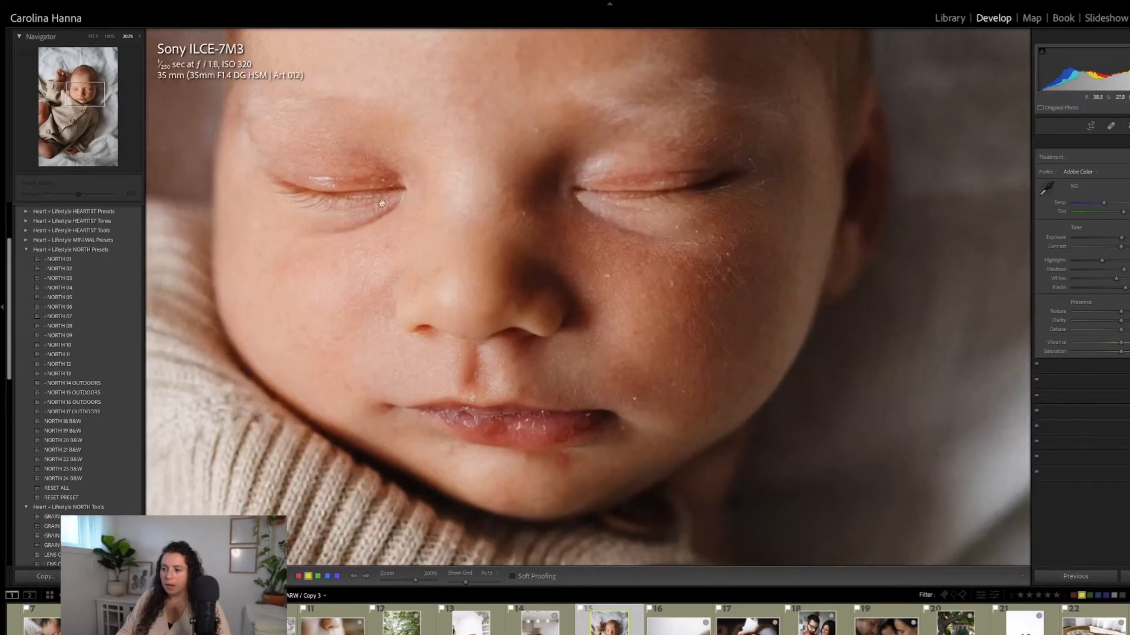
pyautogui.hotkey('shift', 'w')
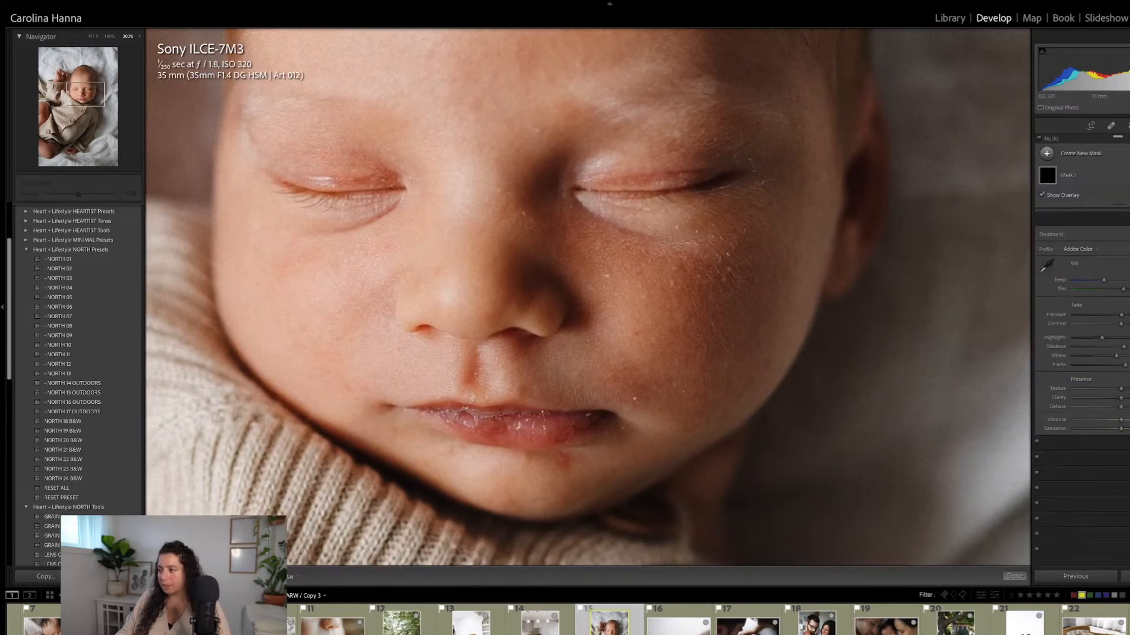
pyautogui.click(1047, 153)
pyautogui.click(1088, 203)
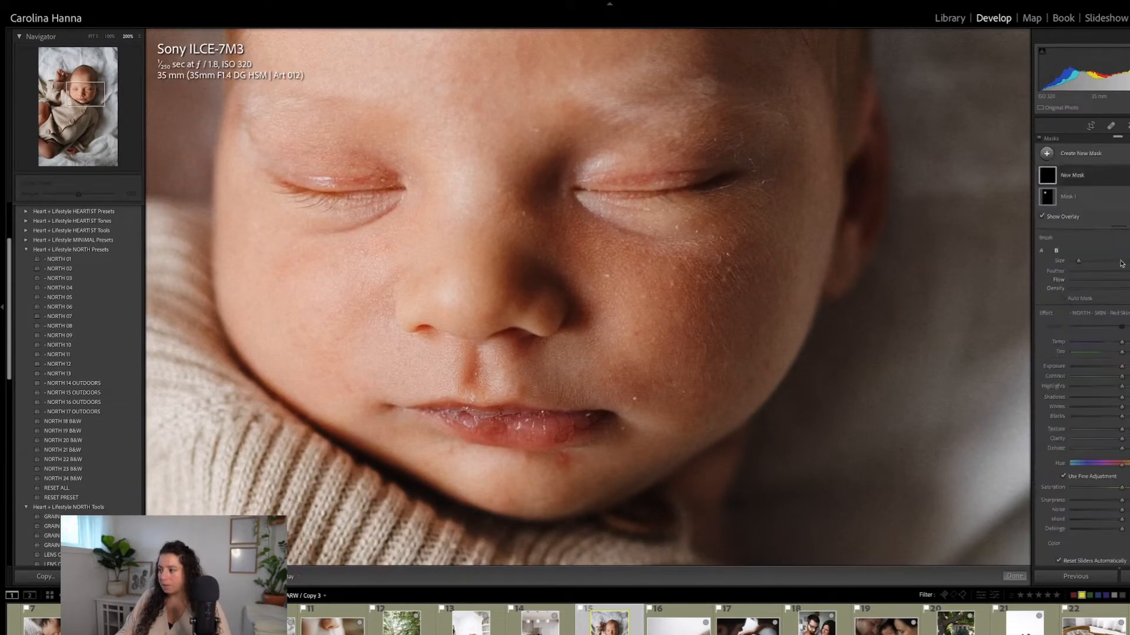
pyautogui.click(1097, 313)
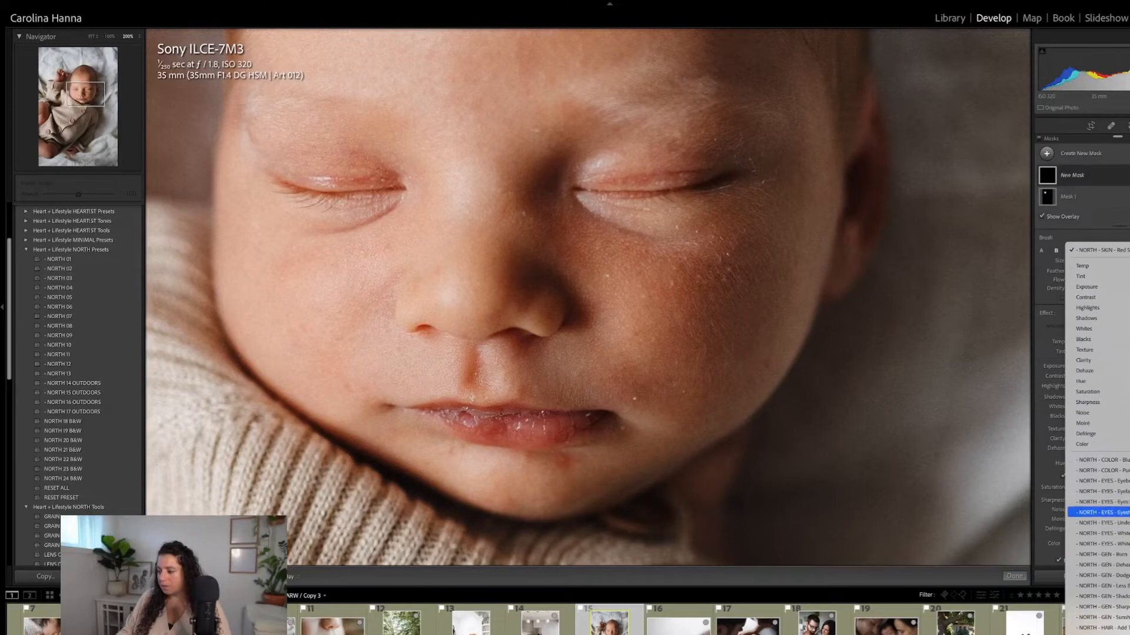
pyautogui.moveTo(737, 182); pyautogui.dragTo(593, 188)
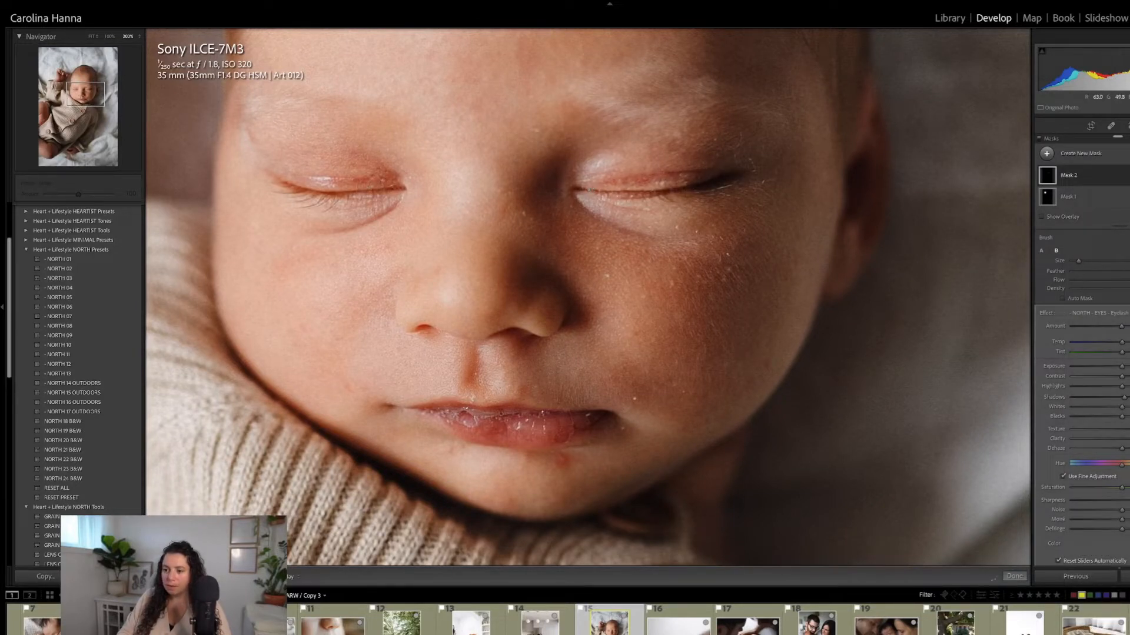
# Add a third brush mask, choose its NORTH brush effect and paint over the newborn's lips
pyautogui.click(1046, 154)
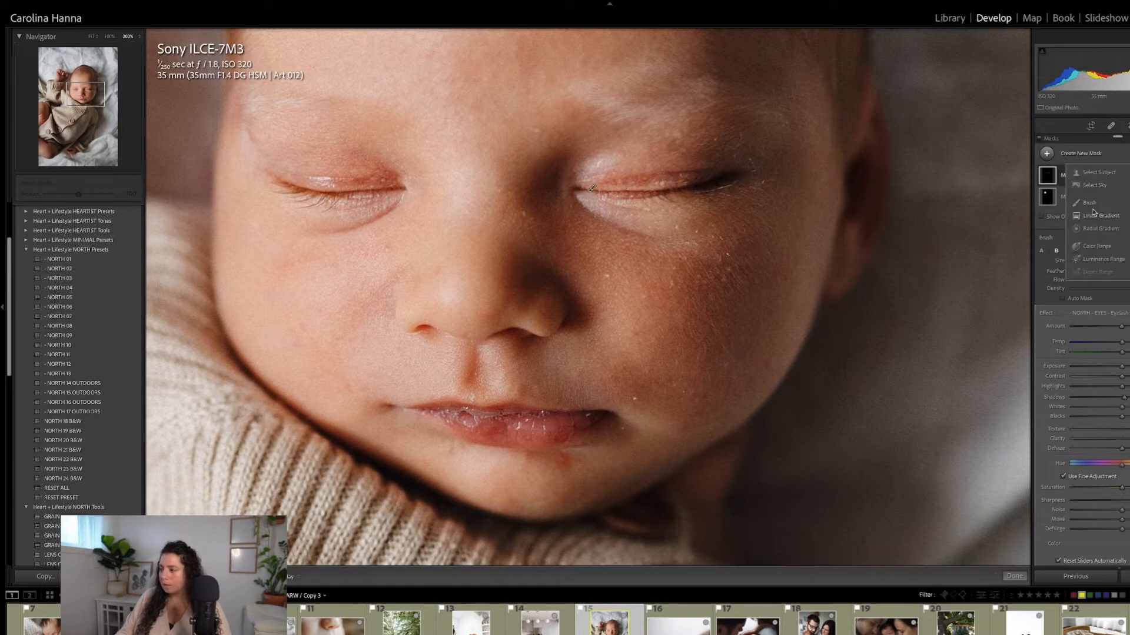
pyautogui.click(1090, 203)
pyautogui.click(1105, 334)
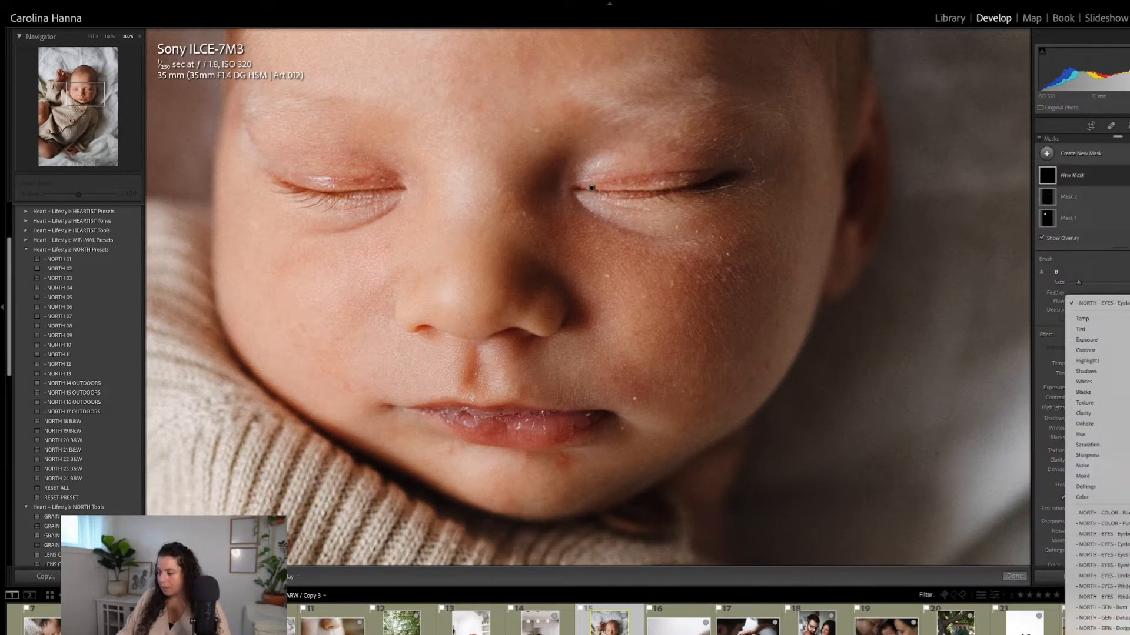
pyautogui.click(1100, 566)
pyautogui.moveTo(445, 409); pyautogui.dragTo(580, 422)
# Adjust the spot removal brush size and heal the small red spot below the newborn's lower lip
pyautogui.click(1111, 126)
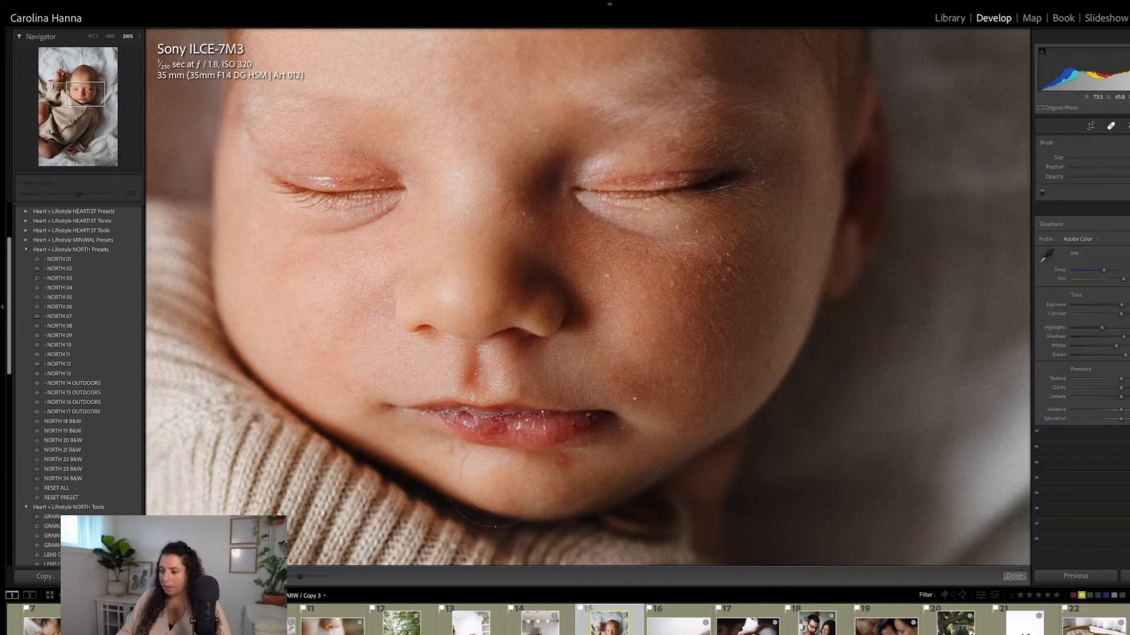
pyautogui.moveTo(1089, 158); pyautogui.dragTo(1096, 158)
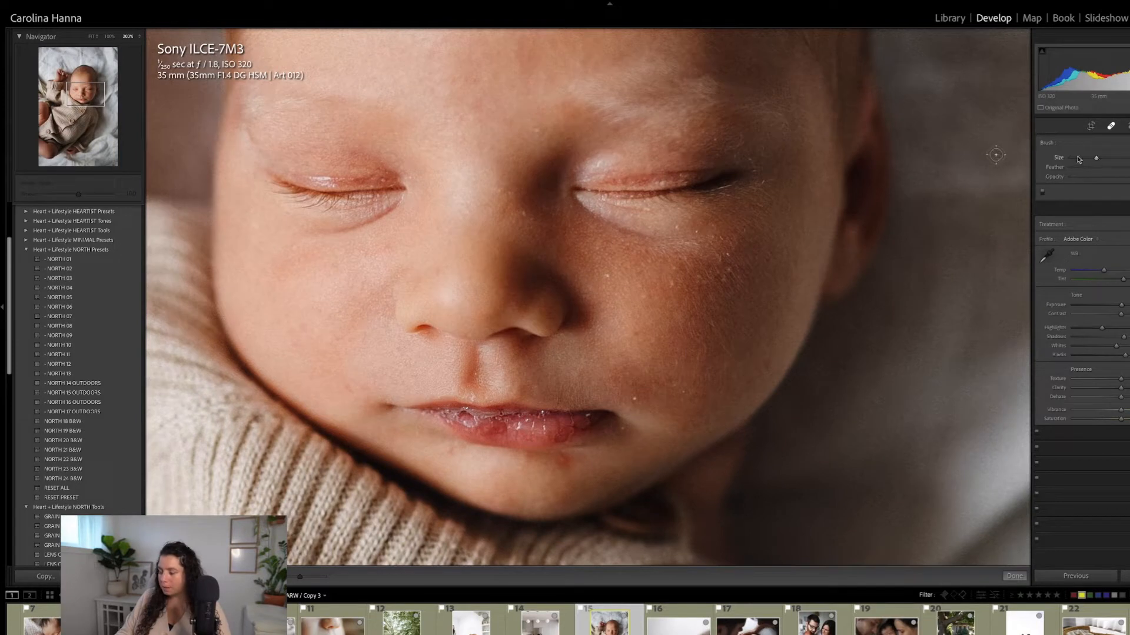
pyautogui.moveTo(570, 470); pyautogui.dragTo(573, 463)
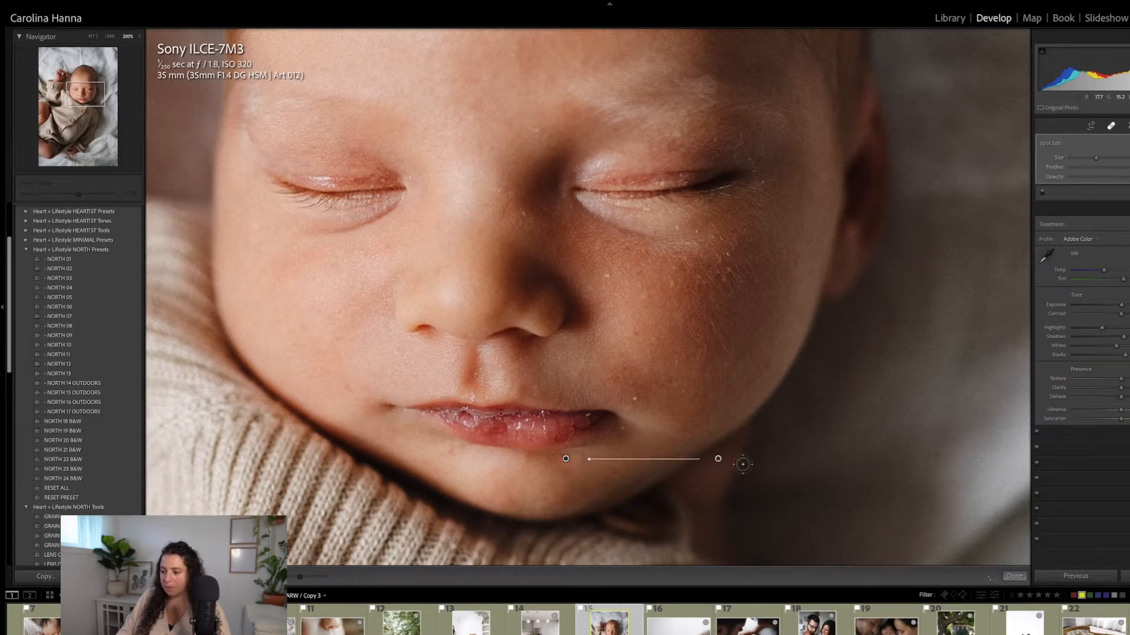
# Move the healing source closer to the spot below the newborn's lip, finish the retouch and compare the whole photo with the original
pyautogui.moveTo(720, 460); pyautogui.dragTo(622, 463)
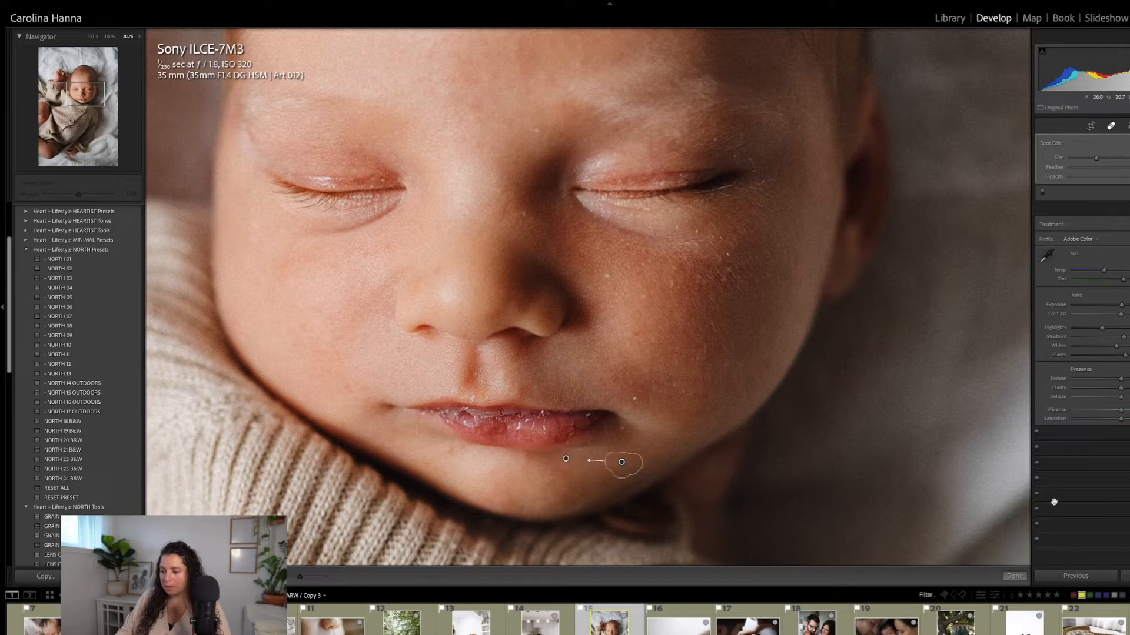
pyautogui.click(1014, 576)
pyautogui.click(706, 449)
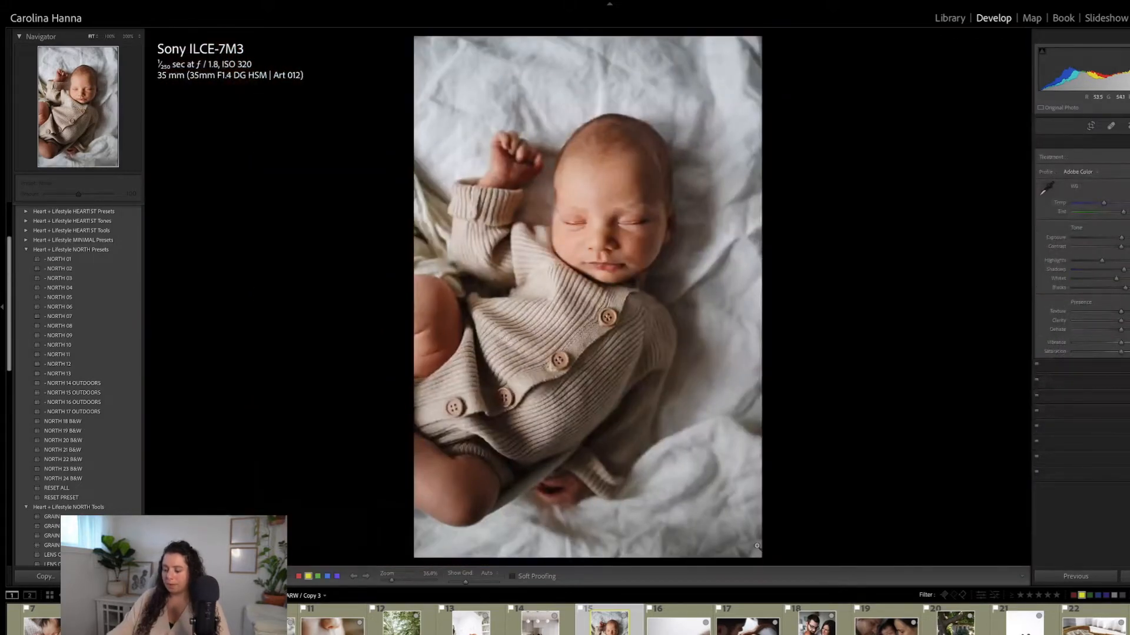
pyautogui.press('\\')
pyautogui.press('\\')
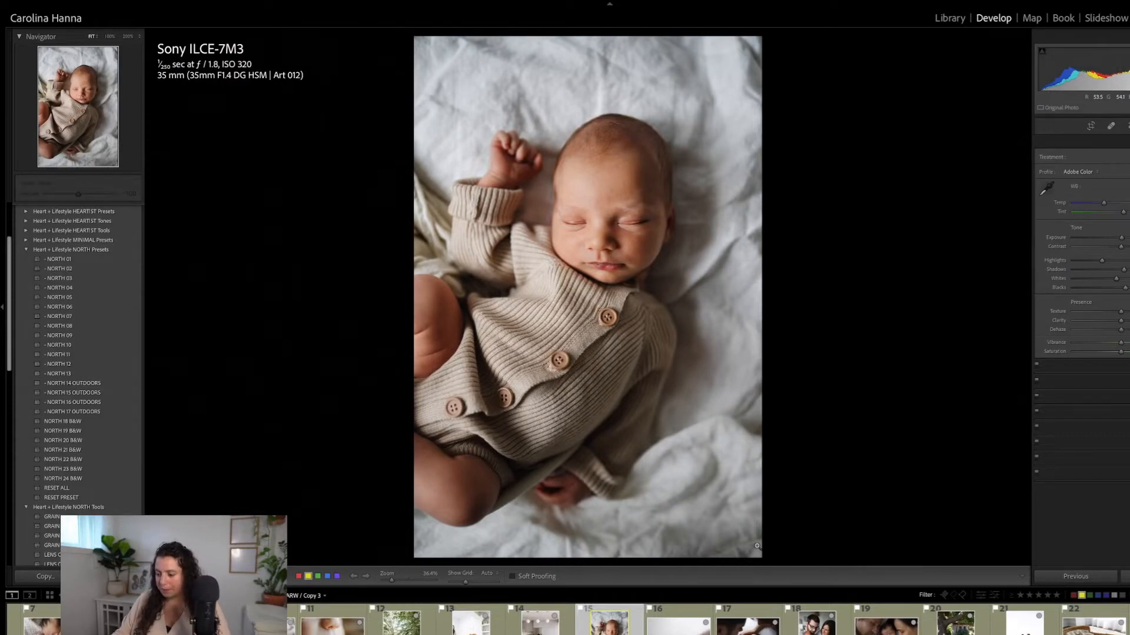
# Go to the close-up of the newborn's profile, apply the NORTH 19 B&W preset and lower the exposure slightly
pyautogui.press('Right')
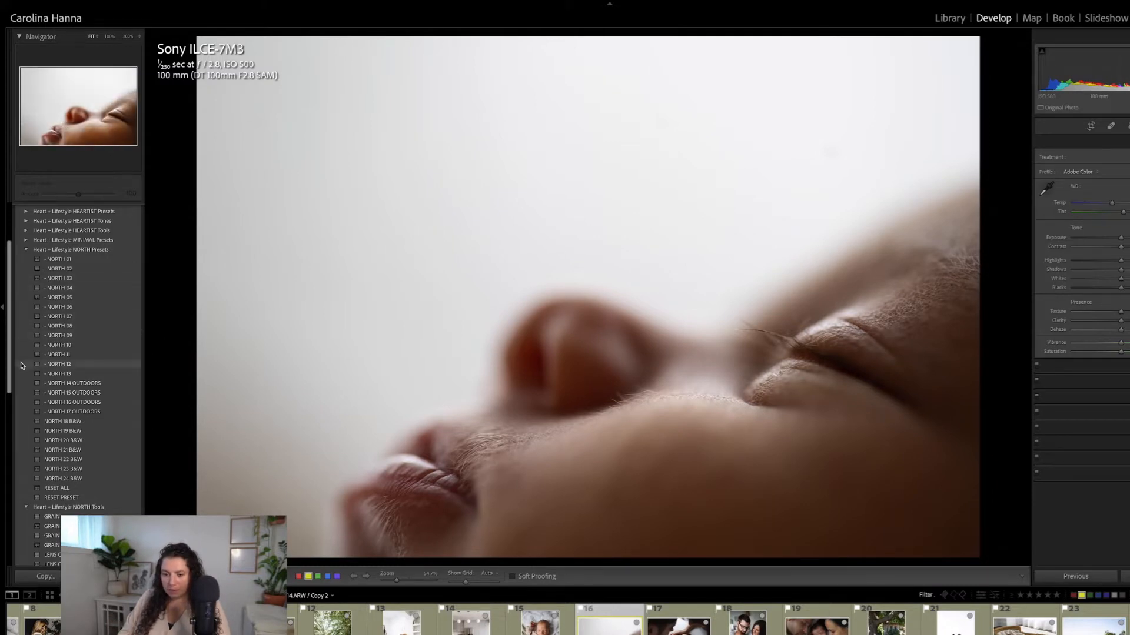
pyautogui.scroll(-2, 7, 377)
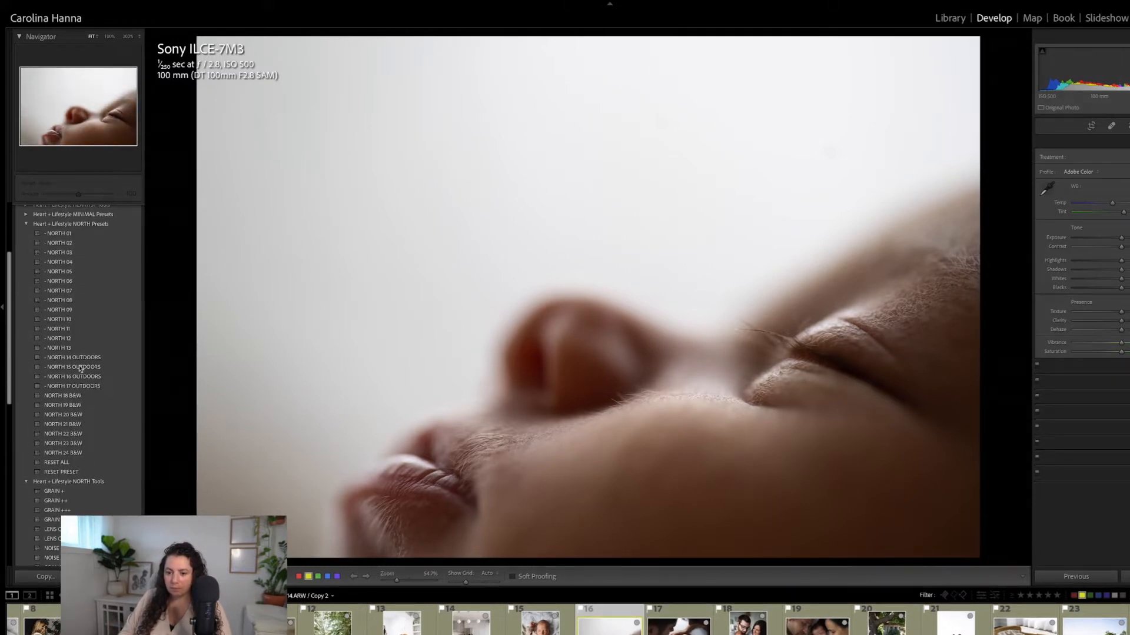
pyautogui.click(84, 406)
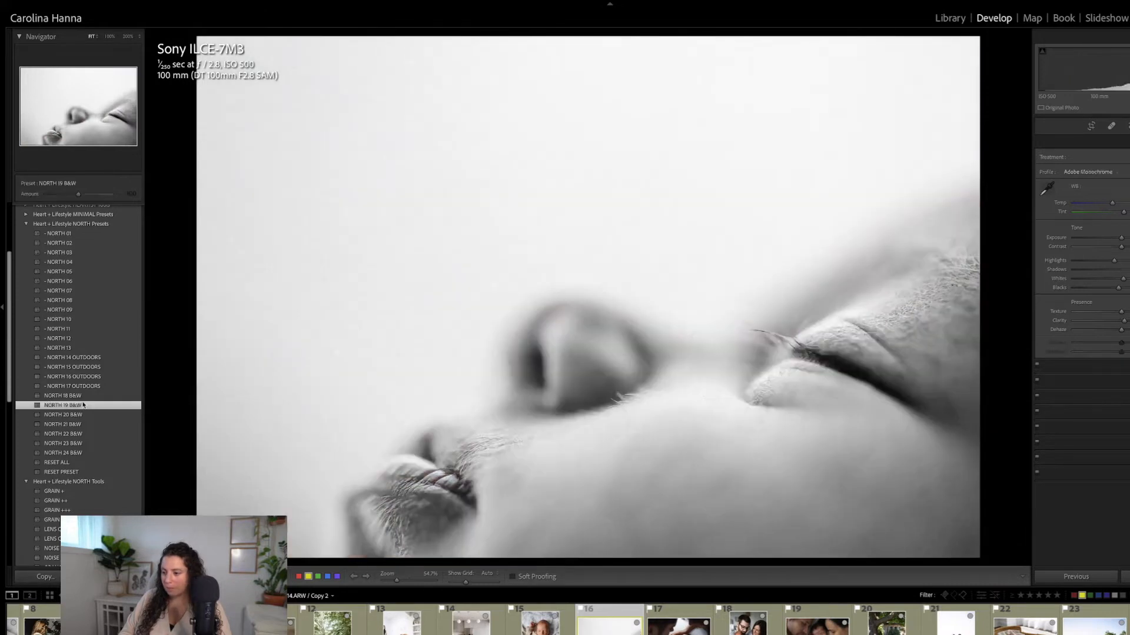
pyautogui.moveTo(1122, 241); pyautogui.dragTo(1118, 240)
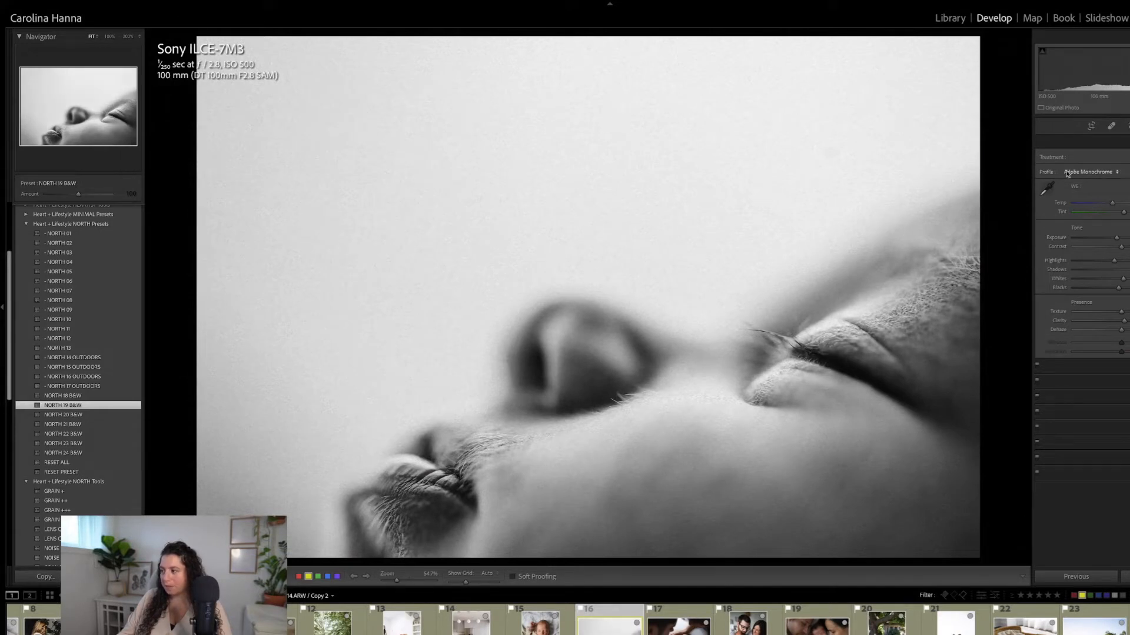
# Create a brush mask with the NORTH EYES Eyelash effect and paint along the newborn's lashes in the profile close-up
pyautogui.press('k')
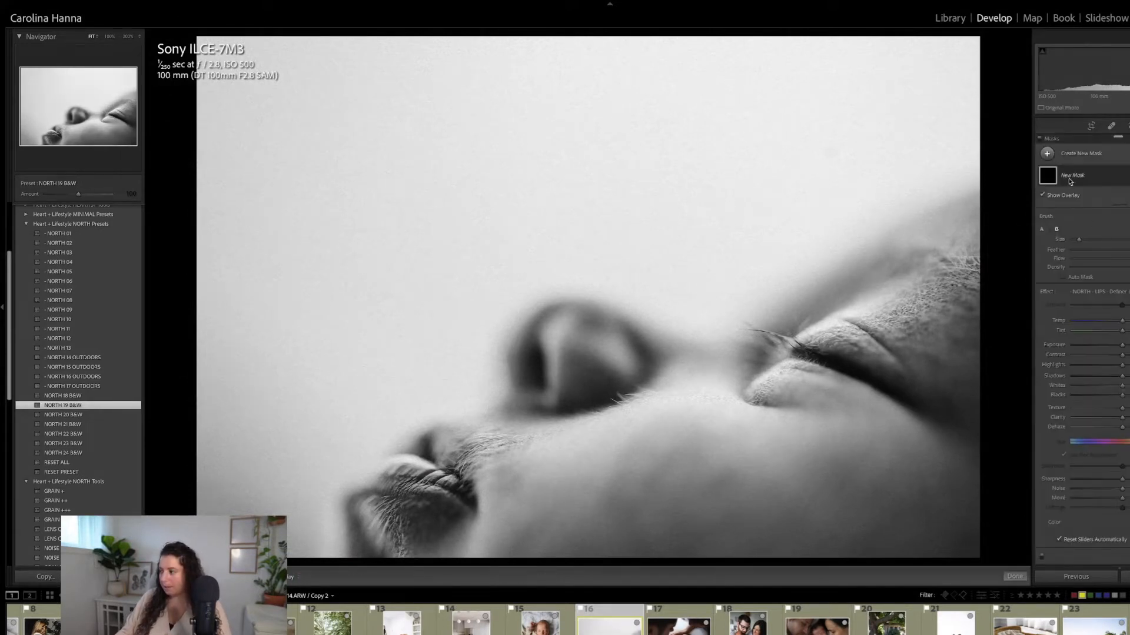
pyautogui.click(1110, 292)
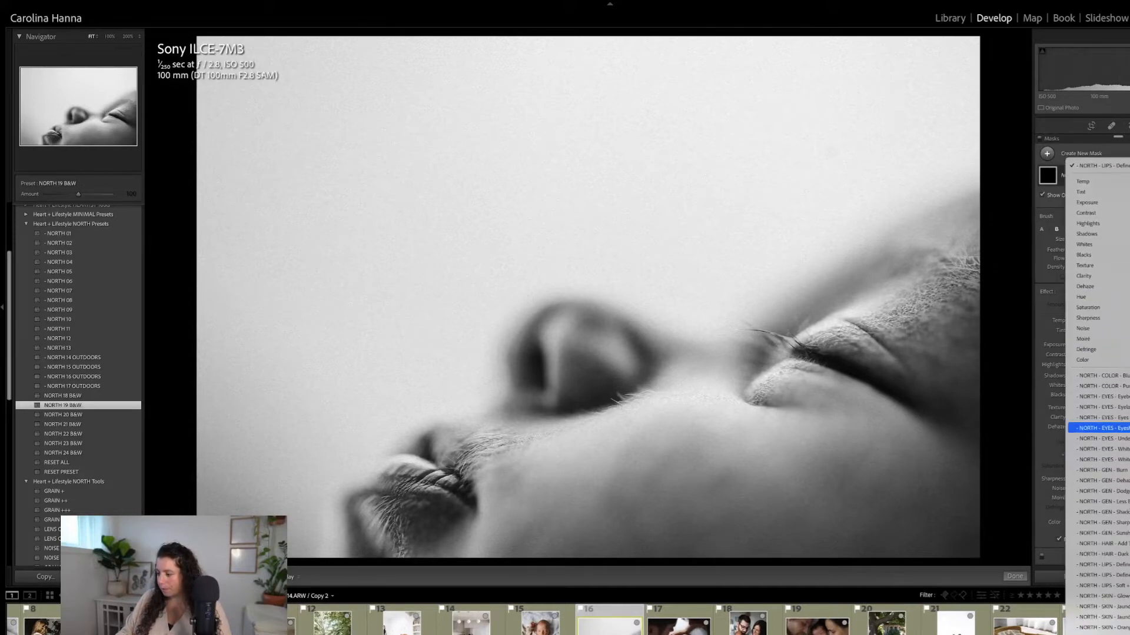
pyautogui.click(1099, 407)
pyautogui.click(886, 380)
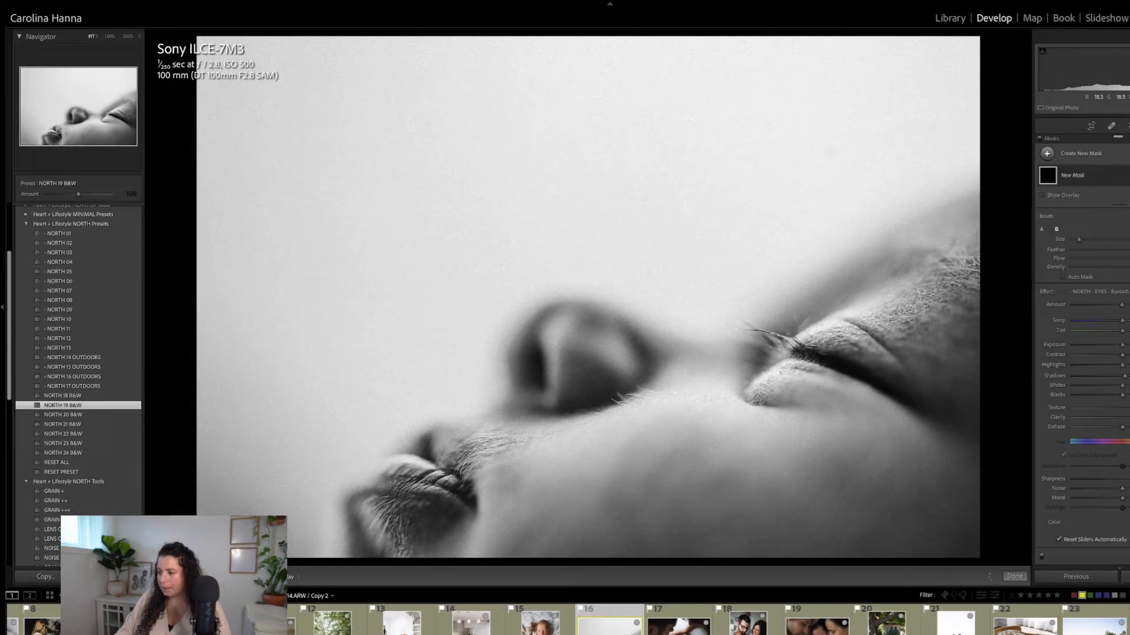
# Add a second brush mask with the NORTH LIPS Define effect over the newborn's lips, finish masking and compare with the original
pyautogui.click(1046, 154)
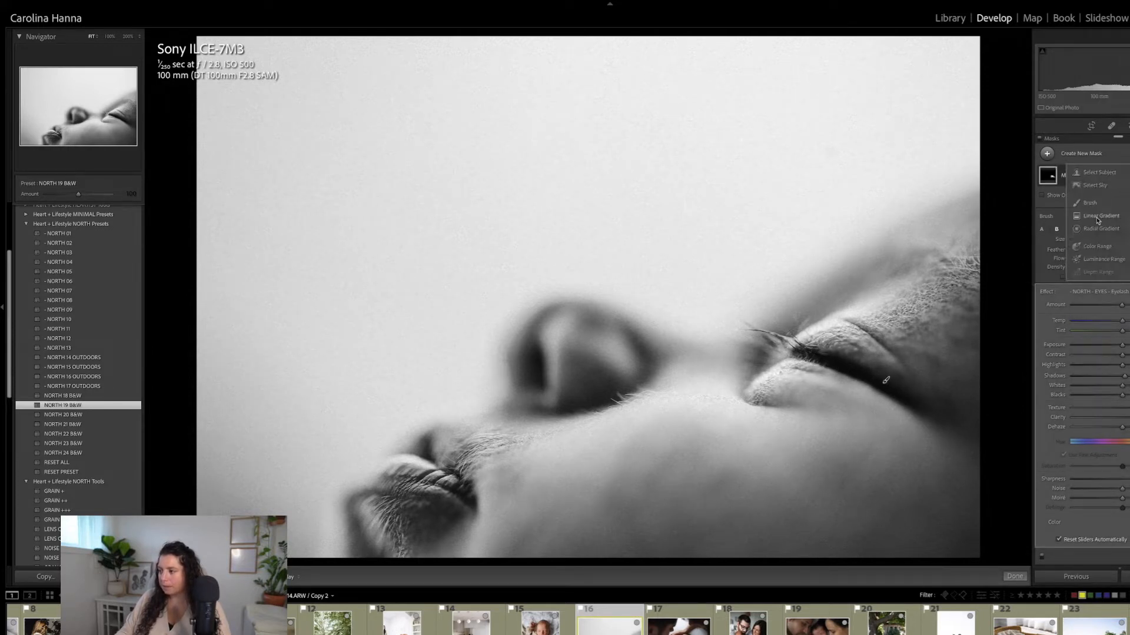
pyautogui.click(1098, 206)
pyautogui.click(1121, 315)
pyautogui.moveTo(1123, 631)
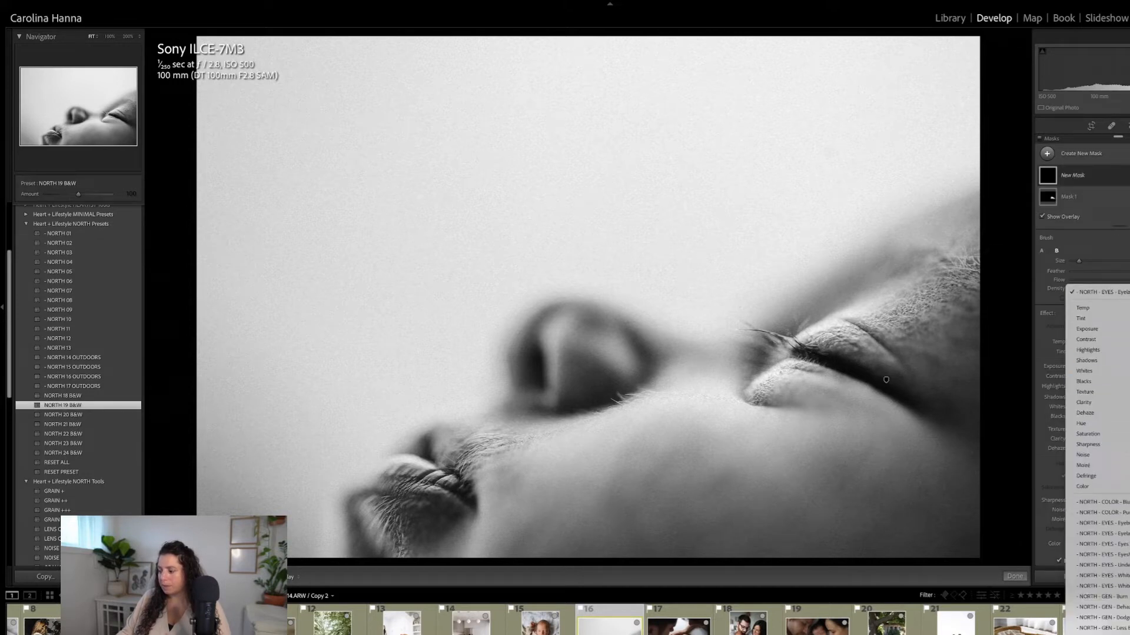
pyautogui.click(1098, 555)
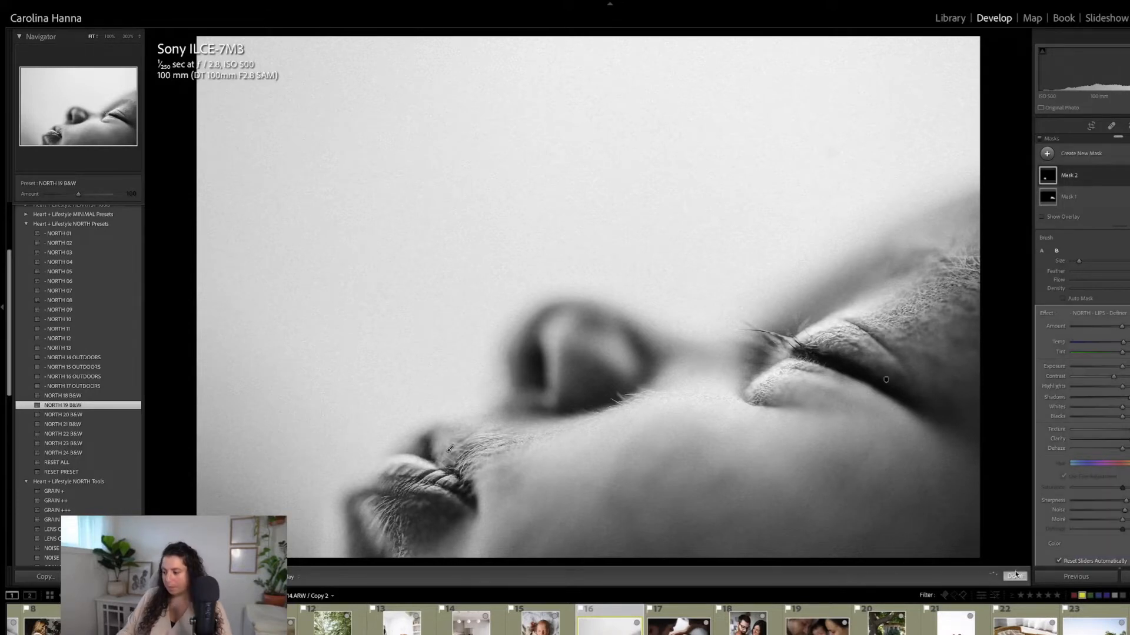
pyautogui.click(1015, 576)
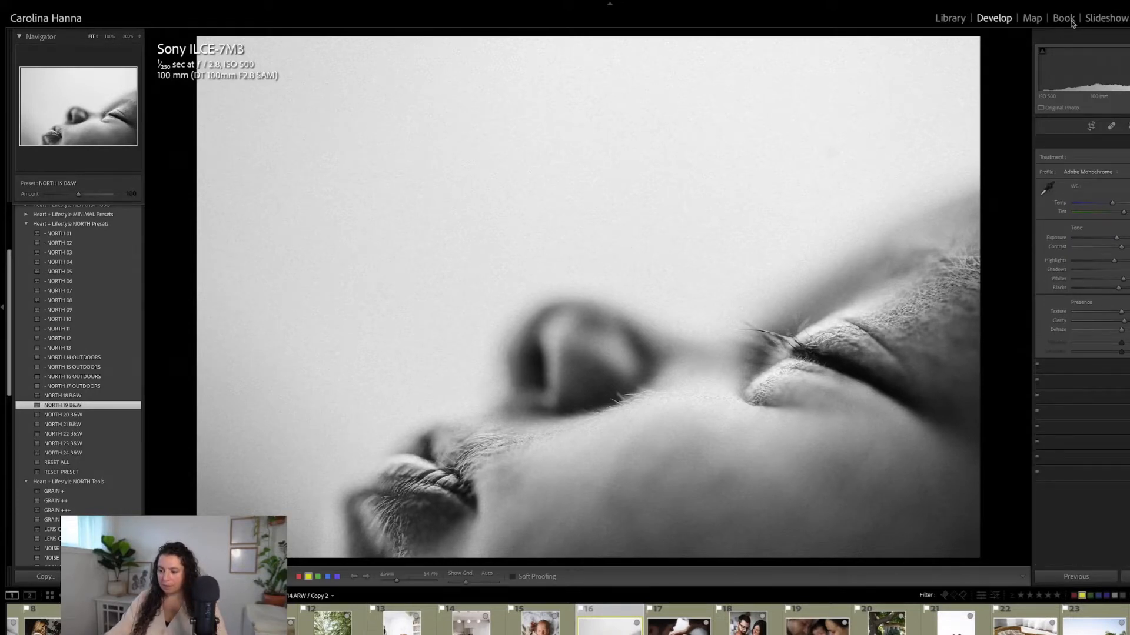
pyautogui.press('\\')
pyautogui.press('\\')
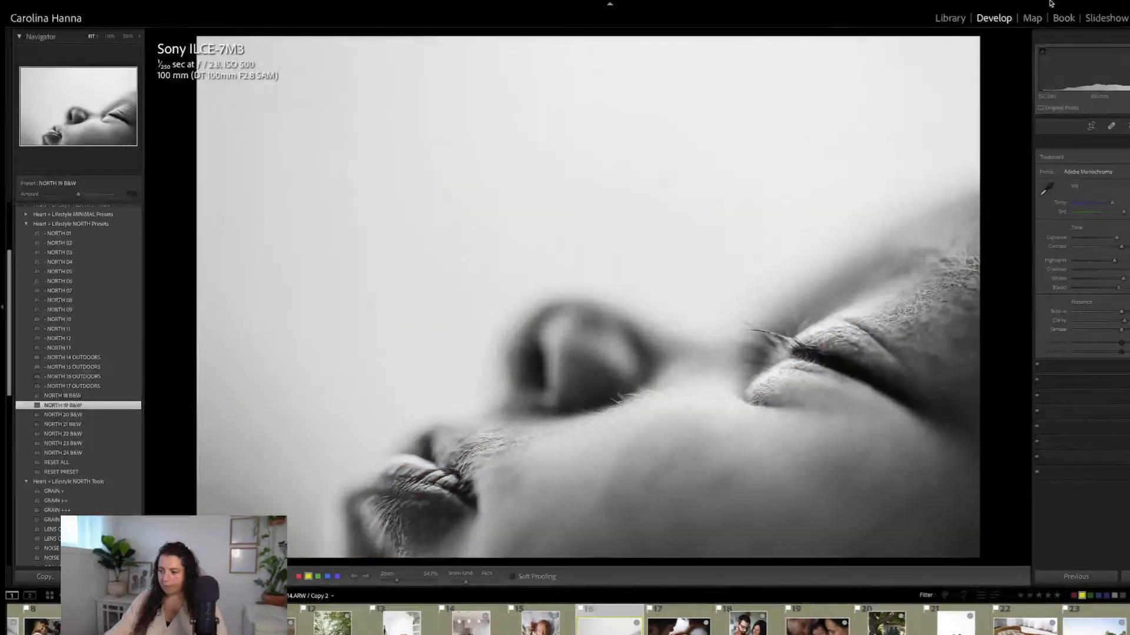
# Go to the photo of the parents cradling the newborn, apply NORTH 05, raise the exposure and lower the contrast and highlights
pyautogui.moveTo(1072, 7)
pyautogui.press('Right')
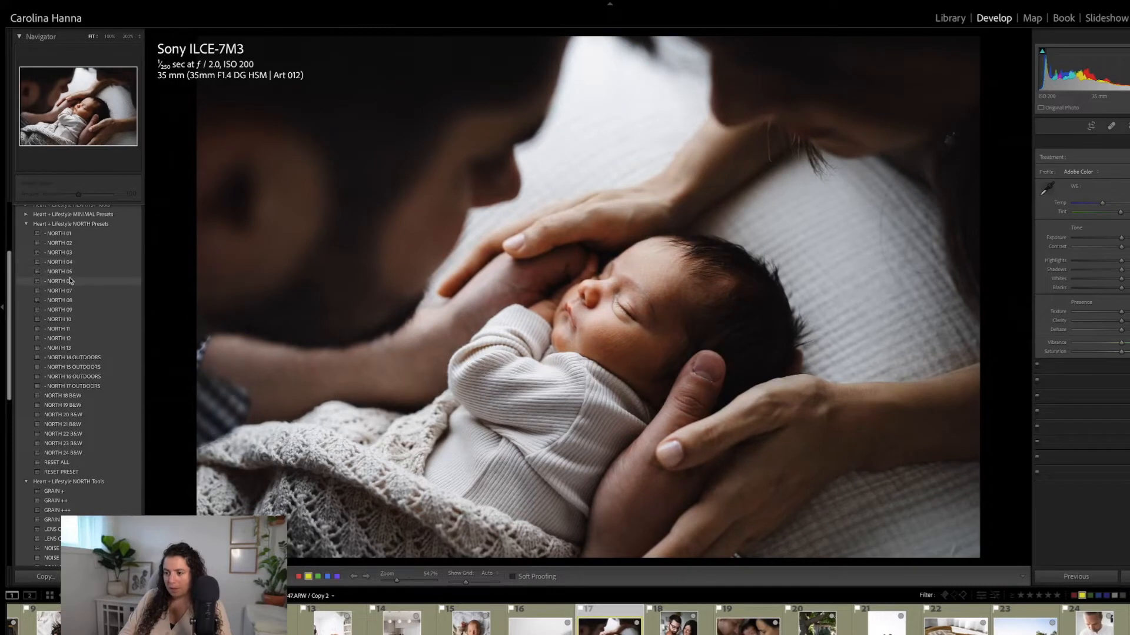
pyautogui.click(70, 272)
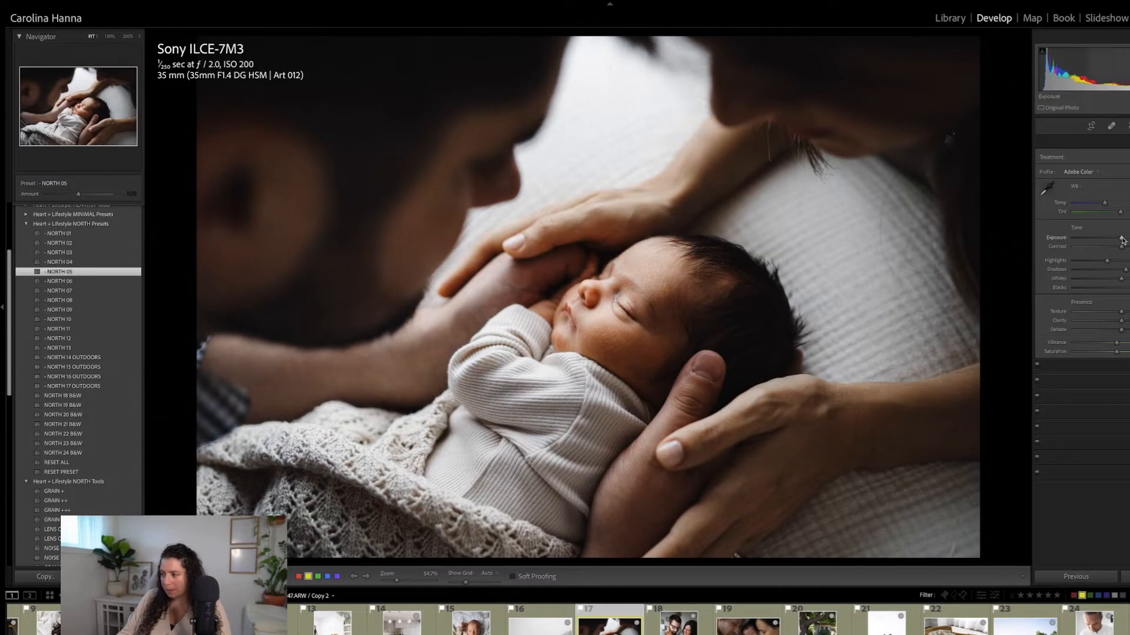
pyautogui.moveTo(1122, 238); pyautogui.dragTo(1126, 240)
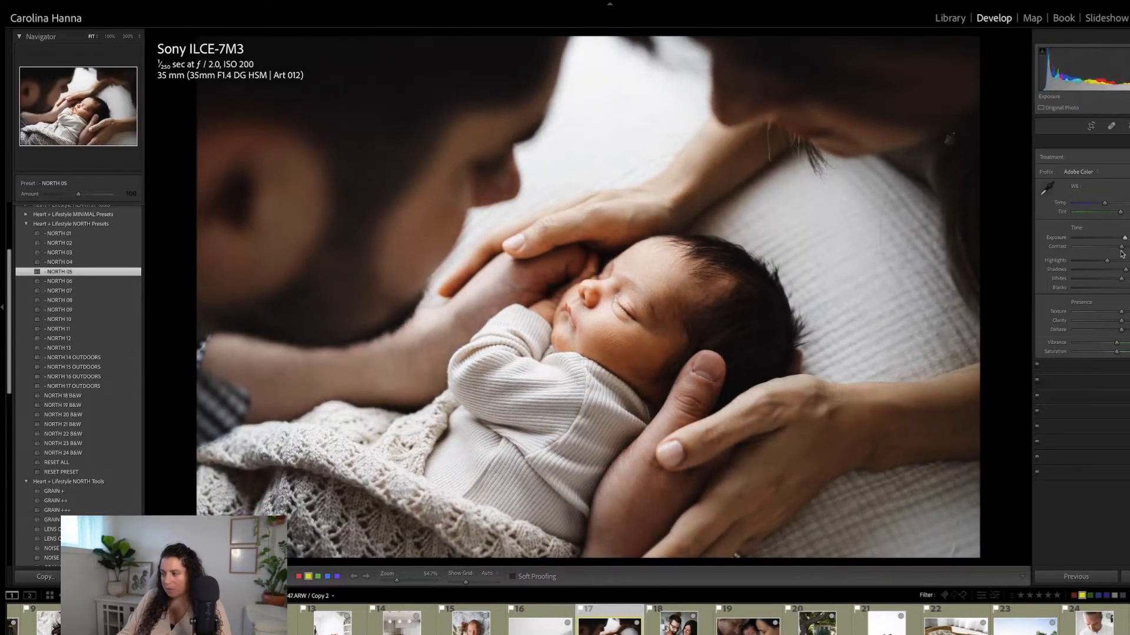
pyautogui.moveTo(1122, 247); pyautogui.dragTo(1093, 267)
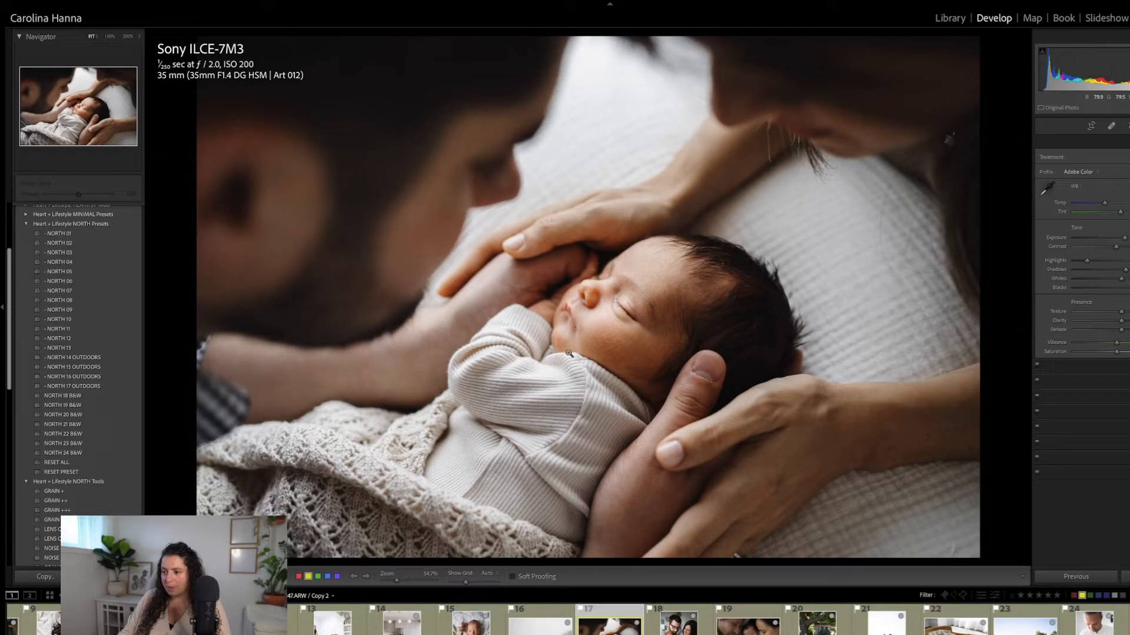
# Create a brush mask with the NORTH SKIN Glowy effect and paint over the mother's hands and forearms
pyautogui.click(1128, 126)
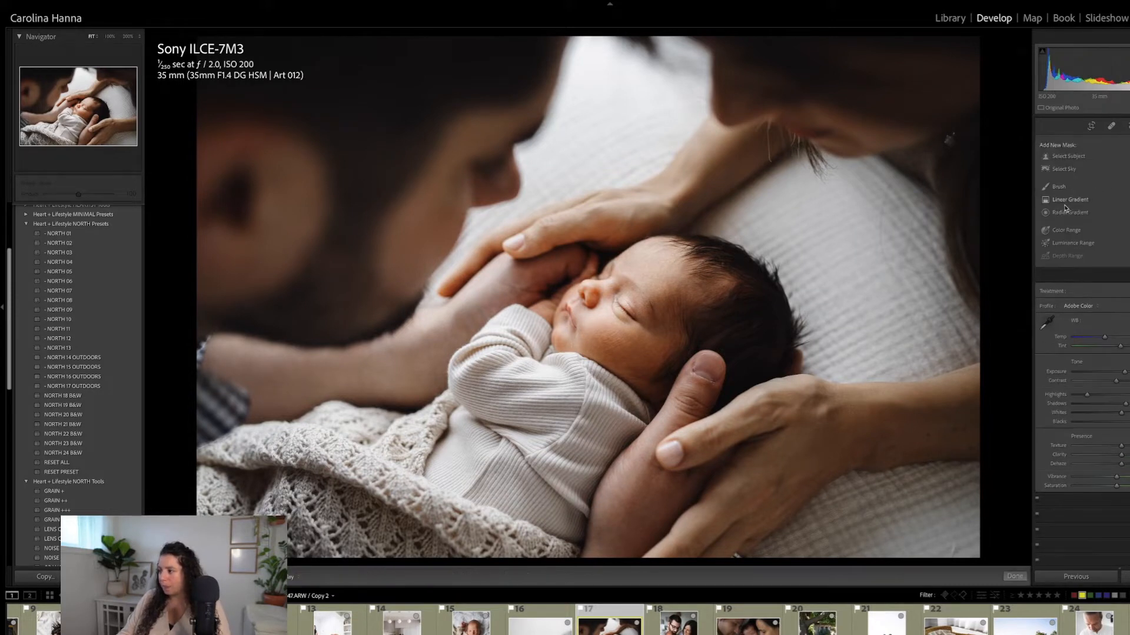
pyautogui.click(1059, 186)
pyautogui.click(1122, 294)
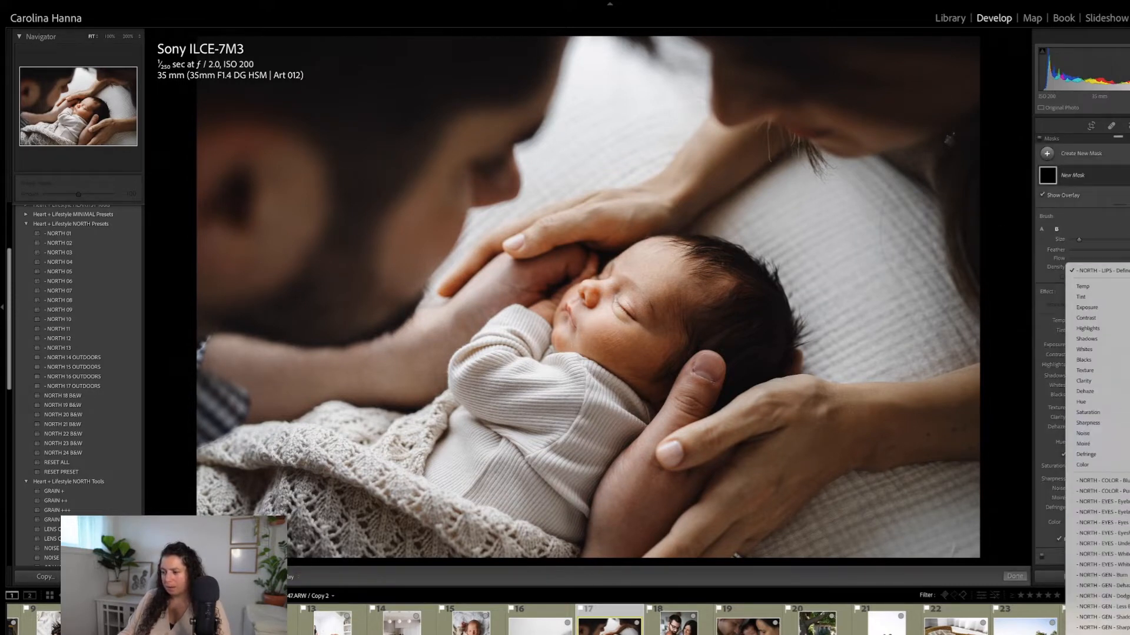
pyautogui.scroll(-8, 1098, 449)
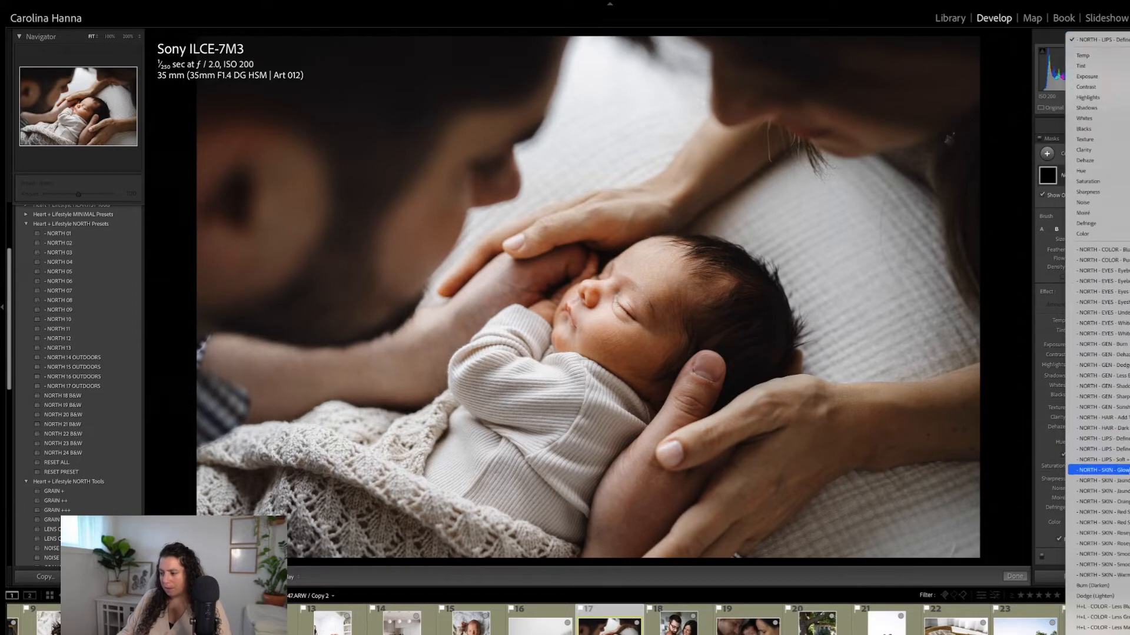
pyautogui.click(1097, 471)
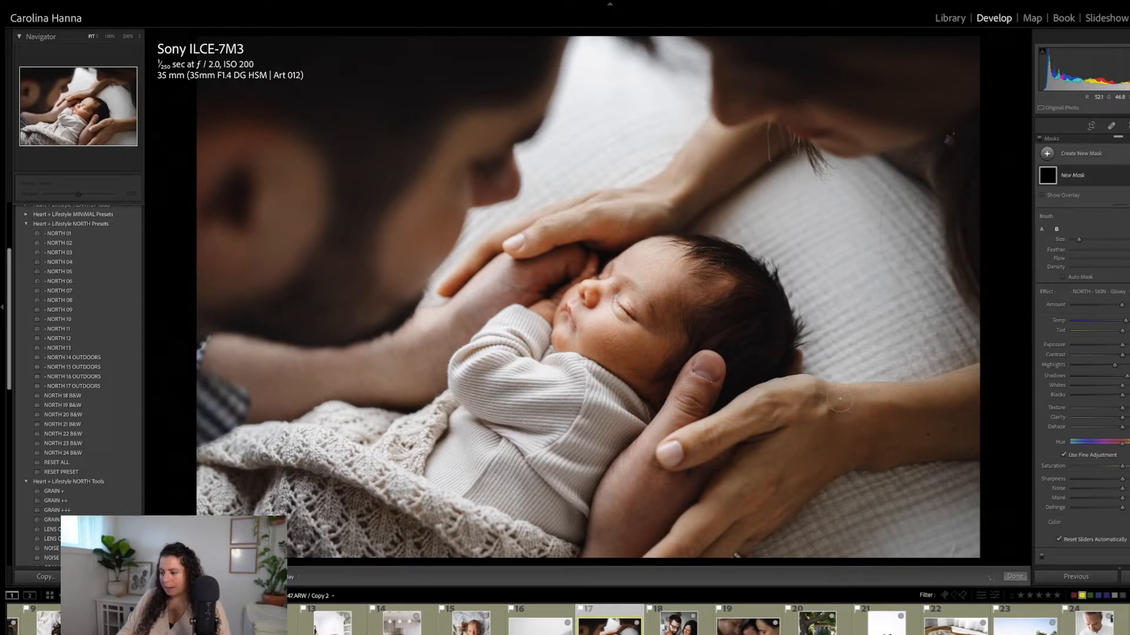
pyautogui.moveTo(740, 424)
pyautogui.mouseDown()
pyautogui.moveTo(766, 453)
pyautogui.moveTo(743, 490)
pyautogui.mouseUp()
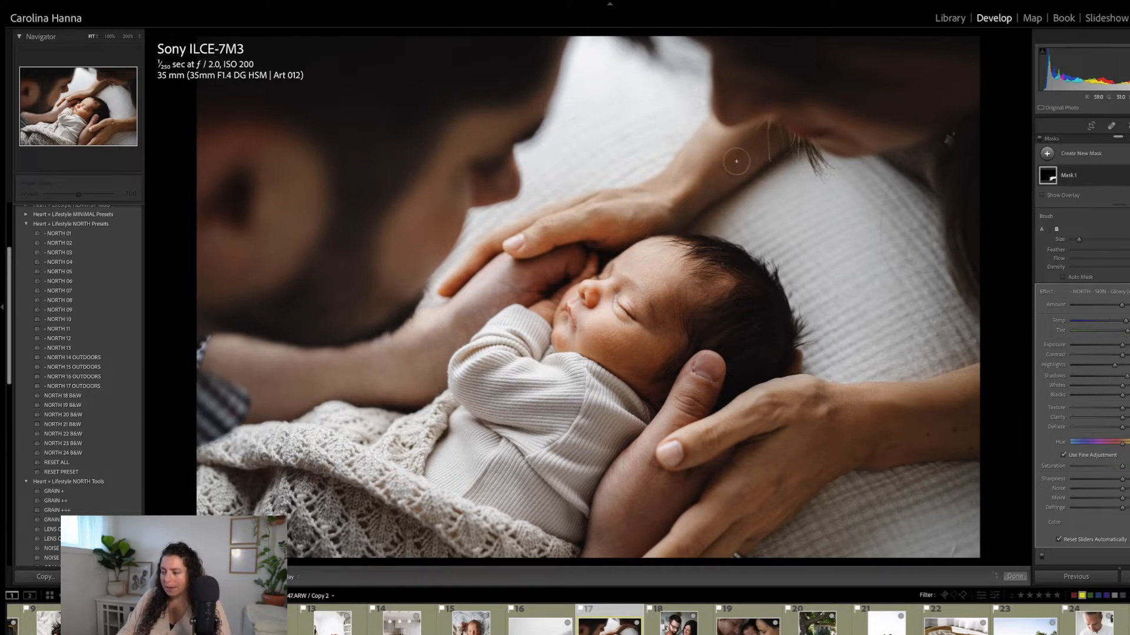
pyautogui.moveTo(717, 169); pyautogui.dragTo(730, 169)
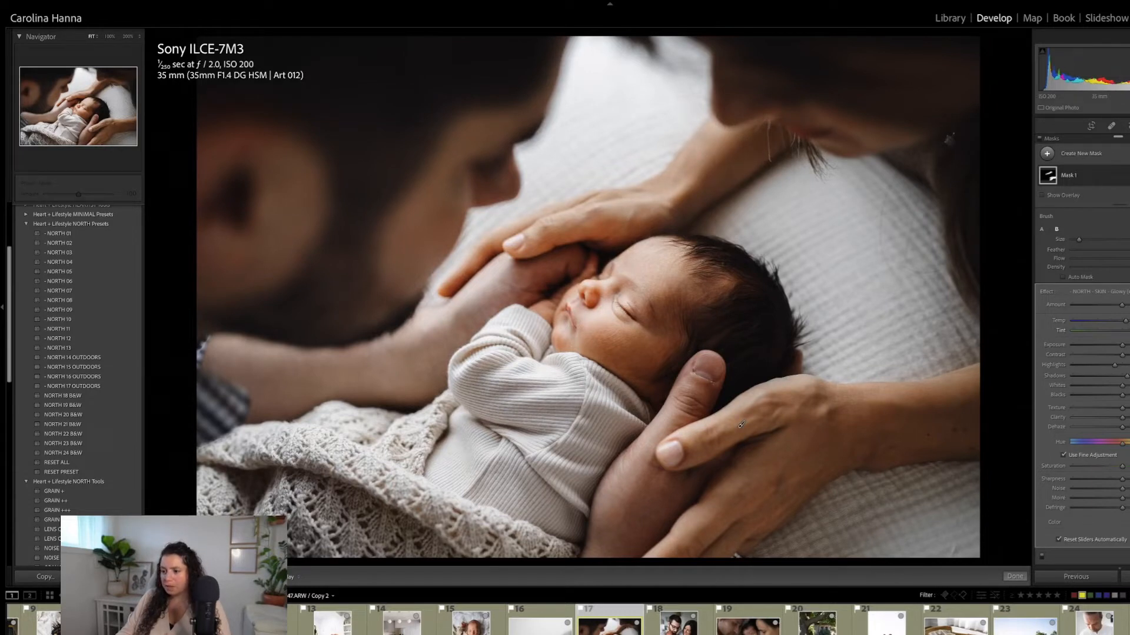
# Add a second brush mask with the NORTH SKIN Glowy effect and paint the father's arm and hands with the overlay shown
pyautogui.click(1048, 153)
pyautogui.click(1088, 201)
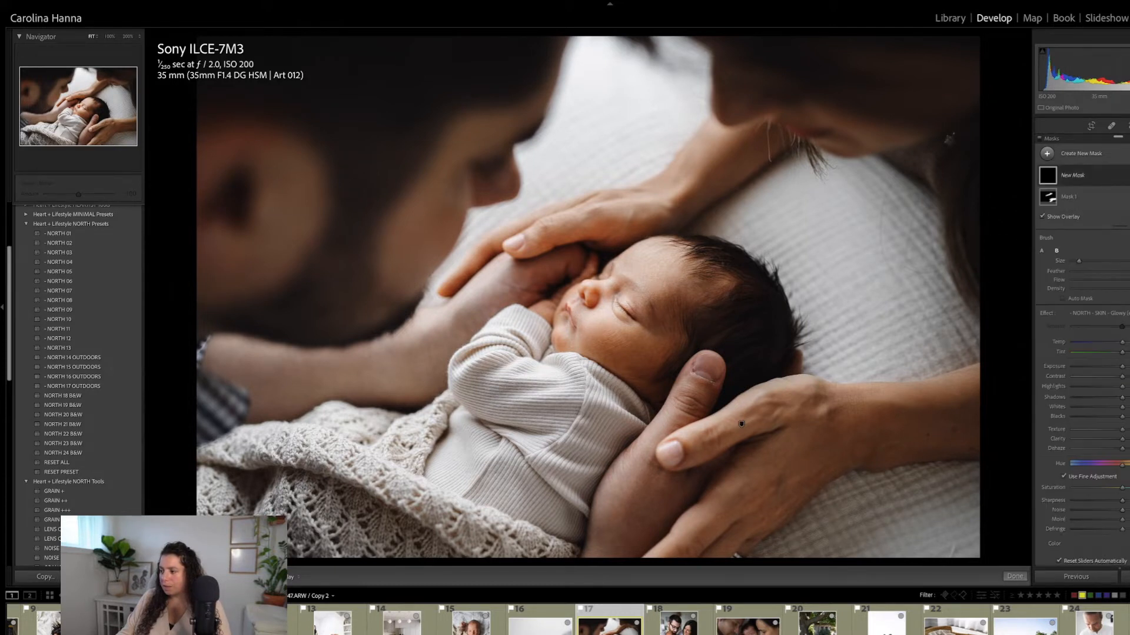
pyautogui.click(1097, 313)
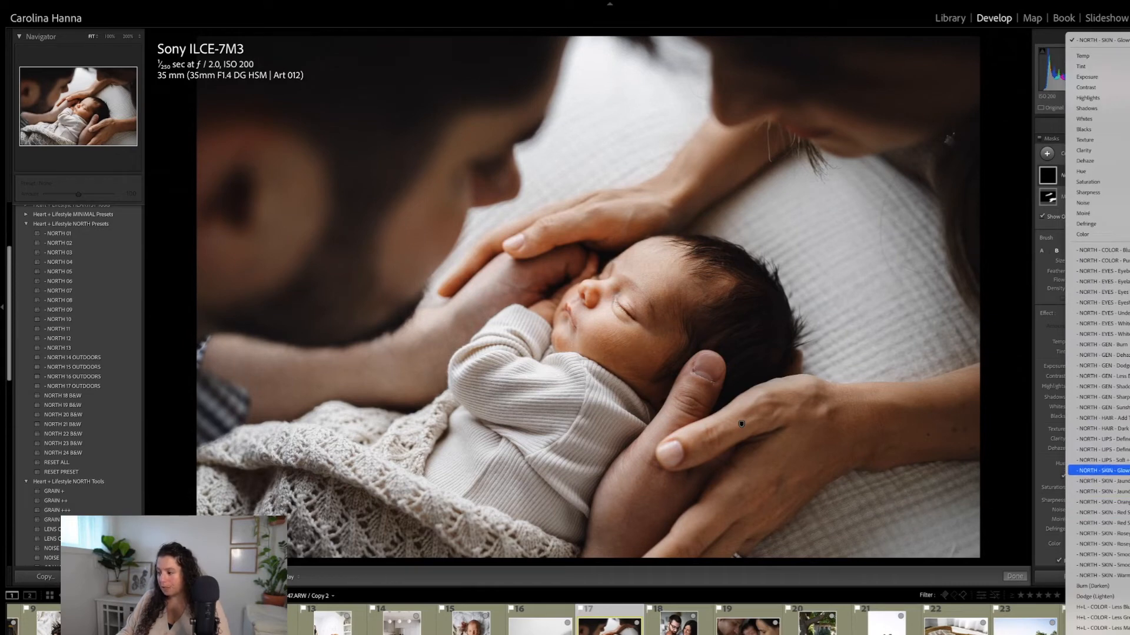
pyautogui.click(1101, 471)
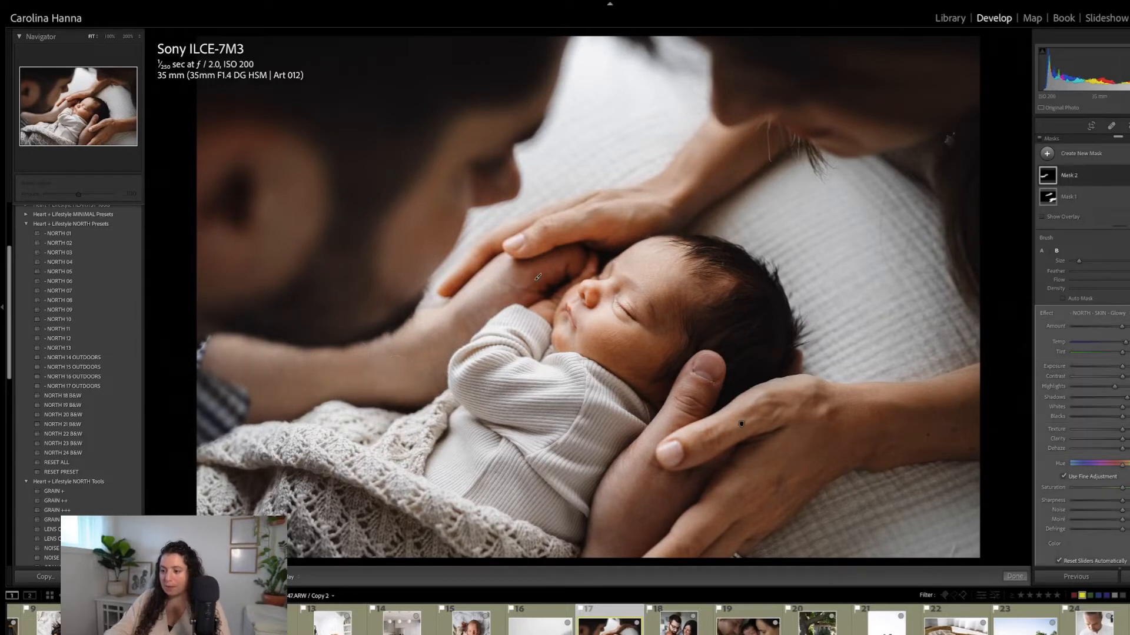
pyautogui.press('o')
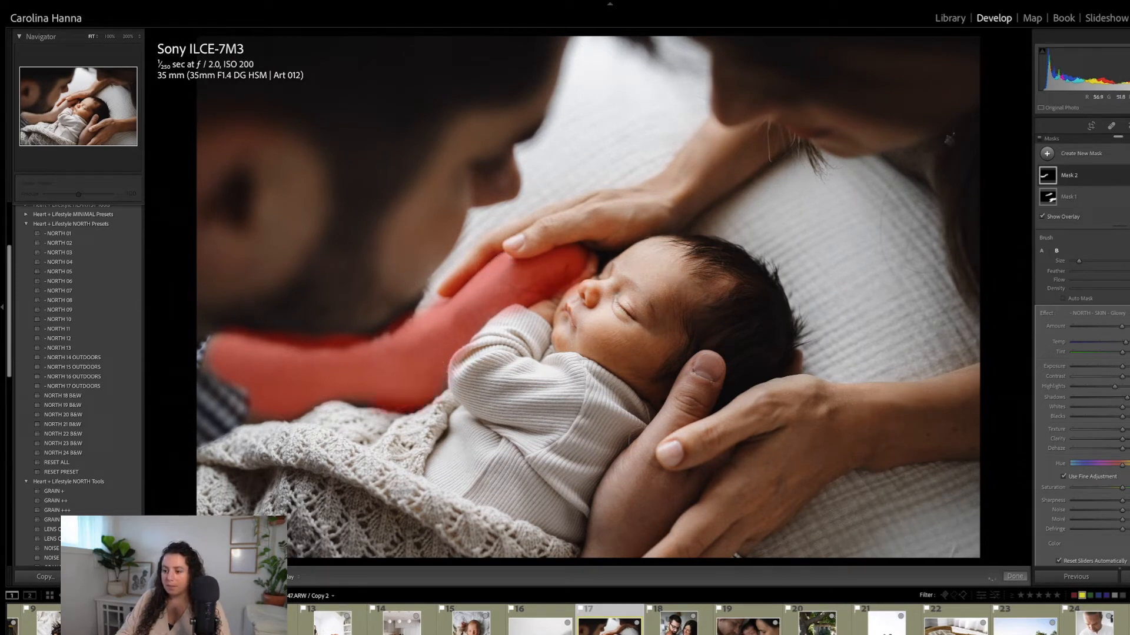
pyautogui.moveTo(624, 489)
pyautogui.mouseDown()
pyautogui.moveTo(597, 547)
pyautogui.moveTo(705, 481)
pyautogui.moveTo(630, 496)
pyautogui.moveTo(637, 451)
pyautogui.moveTo(696, 383)
pyautogui.moveTo(632, 472)
pyautogui.moveTo(657, 495)
pyautogui.mouseUp()
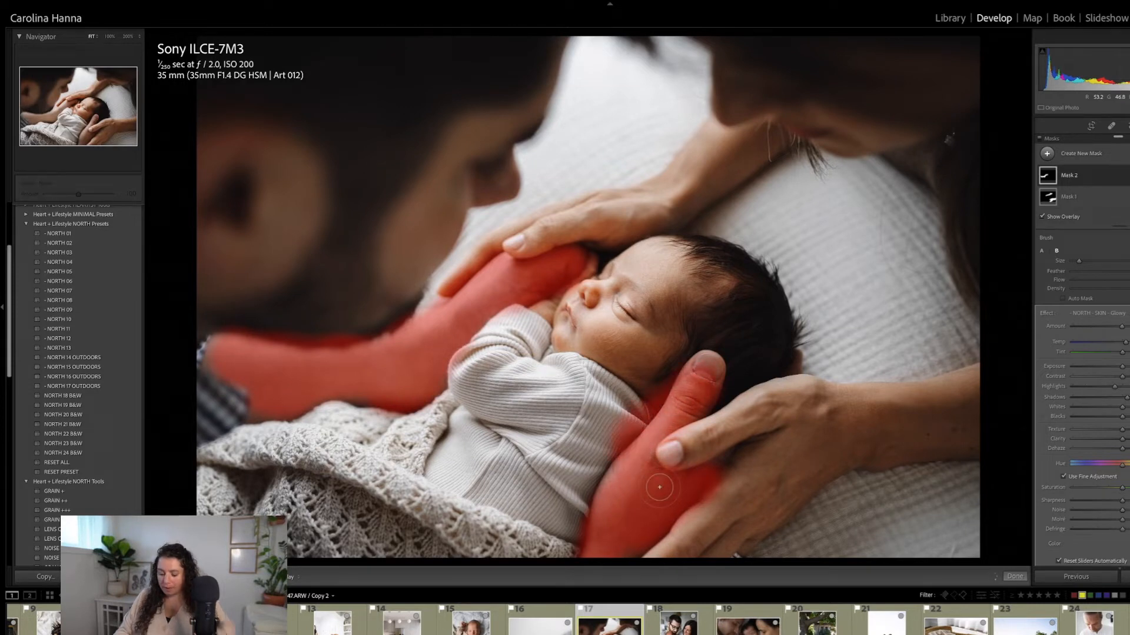
# Erase the mask overspill around the father's hands with a smaller brush, and select the mother's hand mask to check its coverage
pyautogui.press('alt')
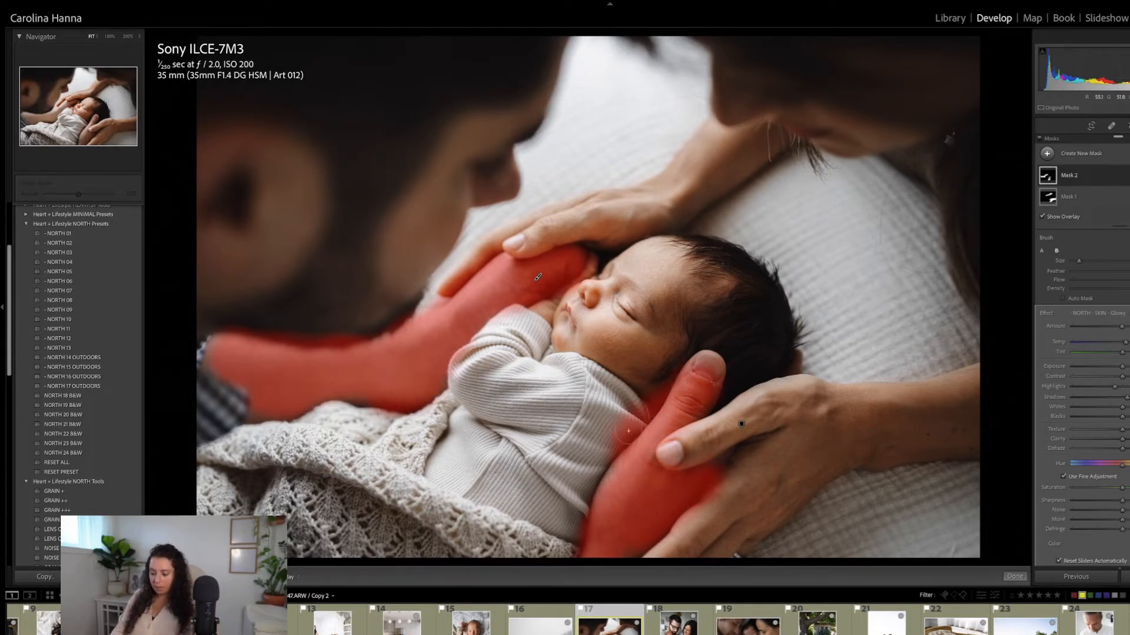
pyautogui.press('alt')
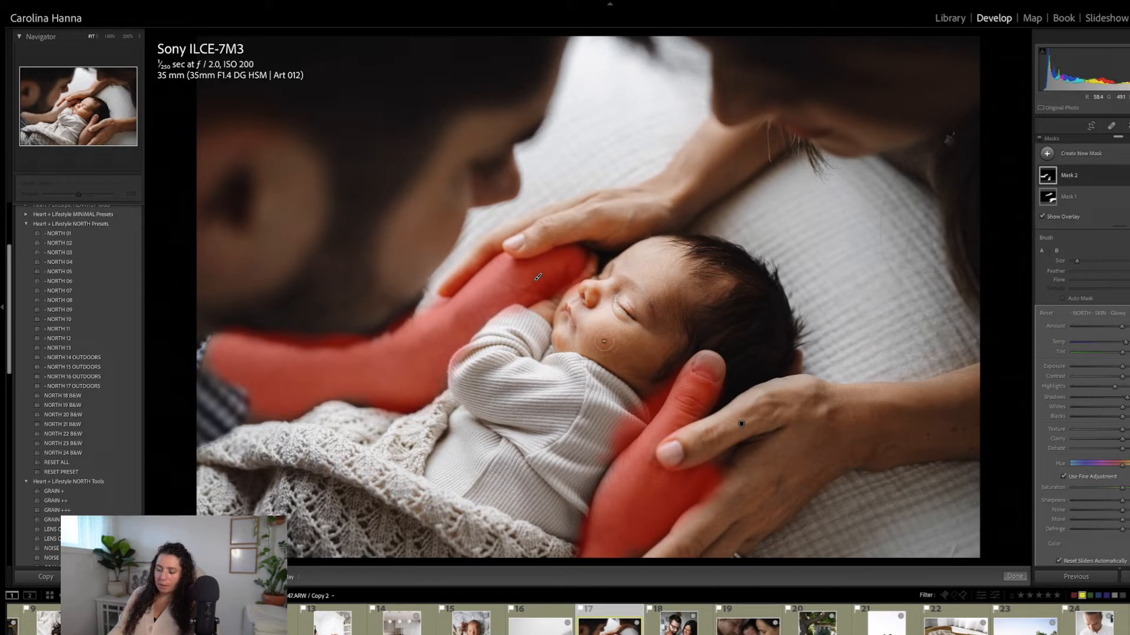
pyautogui.moveTo(646, 395)
pyautogui.mouseDown()
pyautogui.moveTo(663, 370)
pyautogui.moveTo(631, 422)
pyautogui.mouseUp()
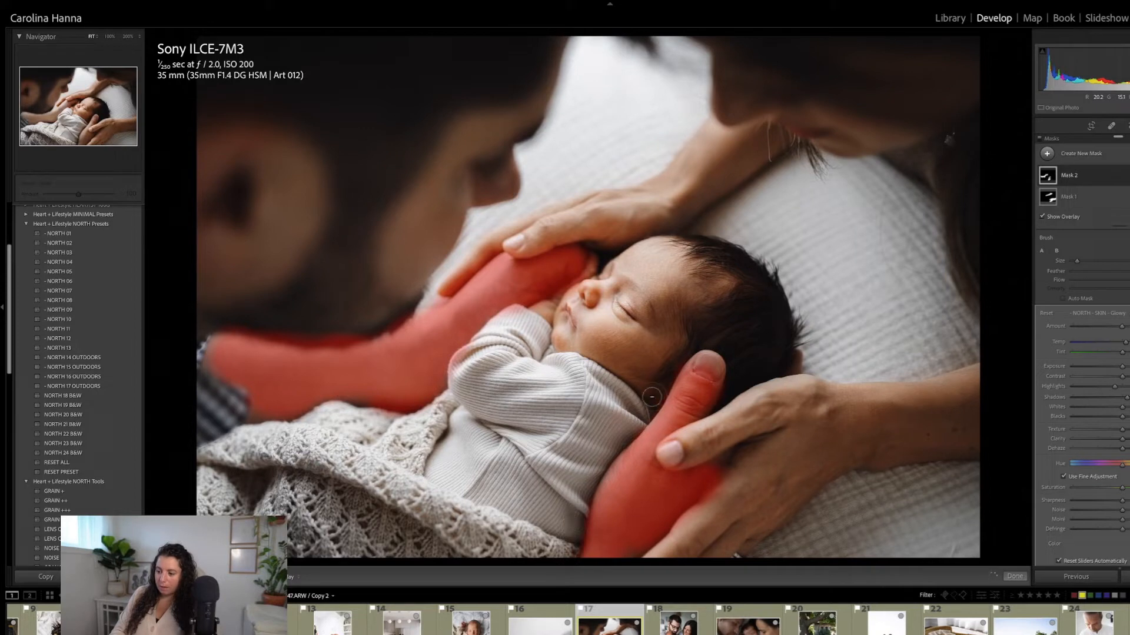
pyautogui.moveTo(451, 277); pyautogui.dragTo(442, 296)
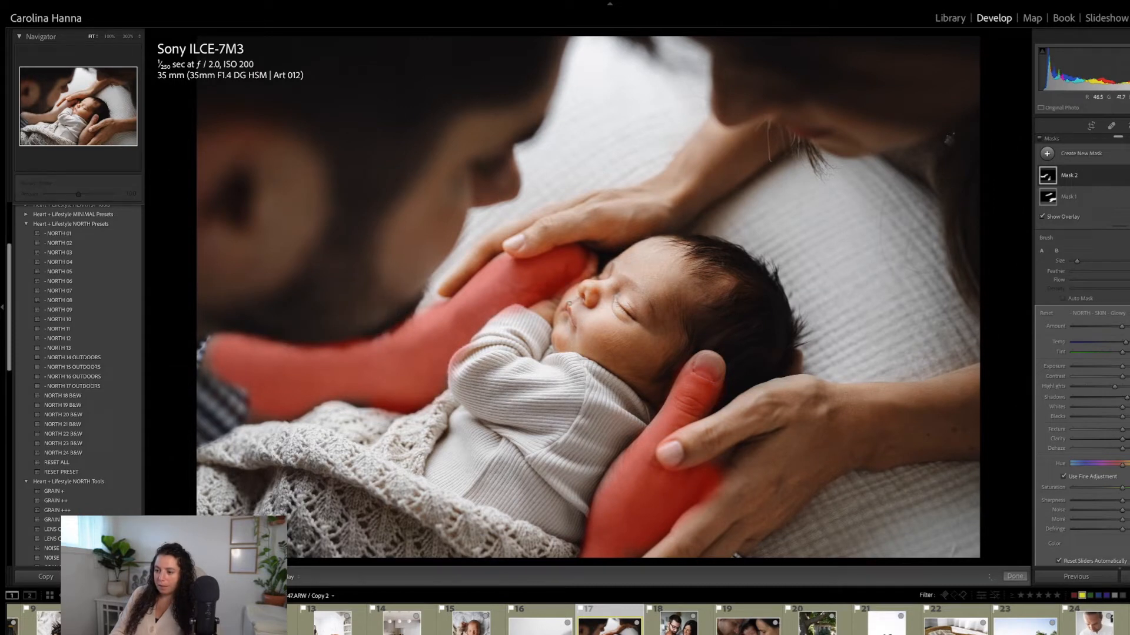
pyautogui.click(741, 423)
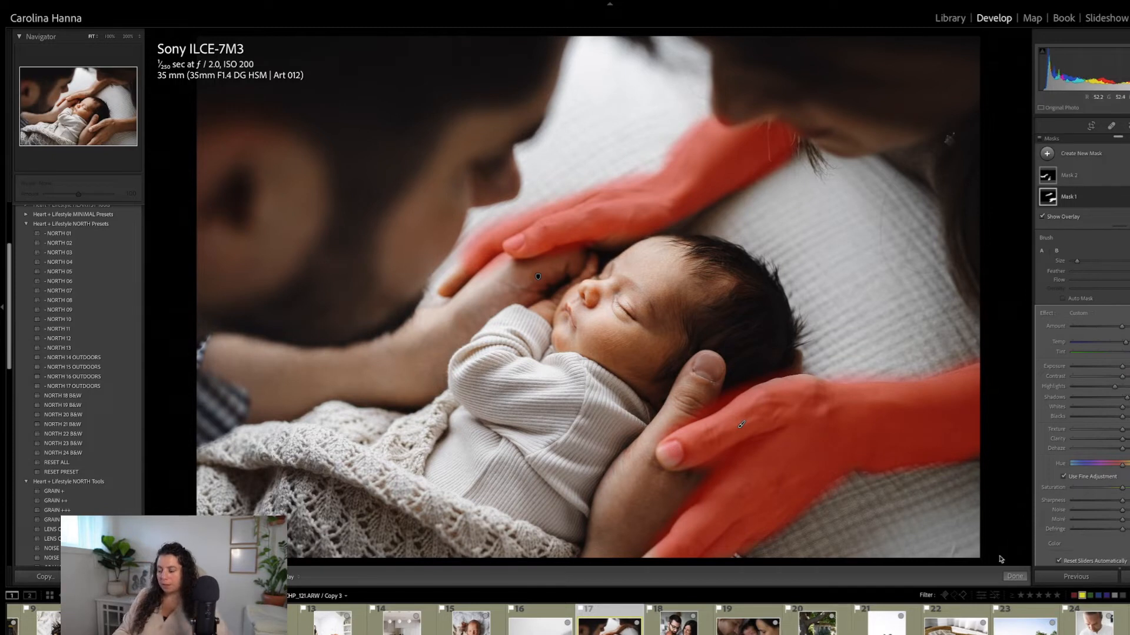
# Check the mask on the father's arm and hands, close masking, and compare the newborn photo with its original
pyautogui.click(1077, 175)
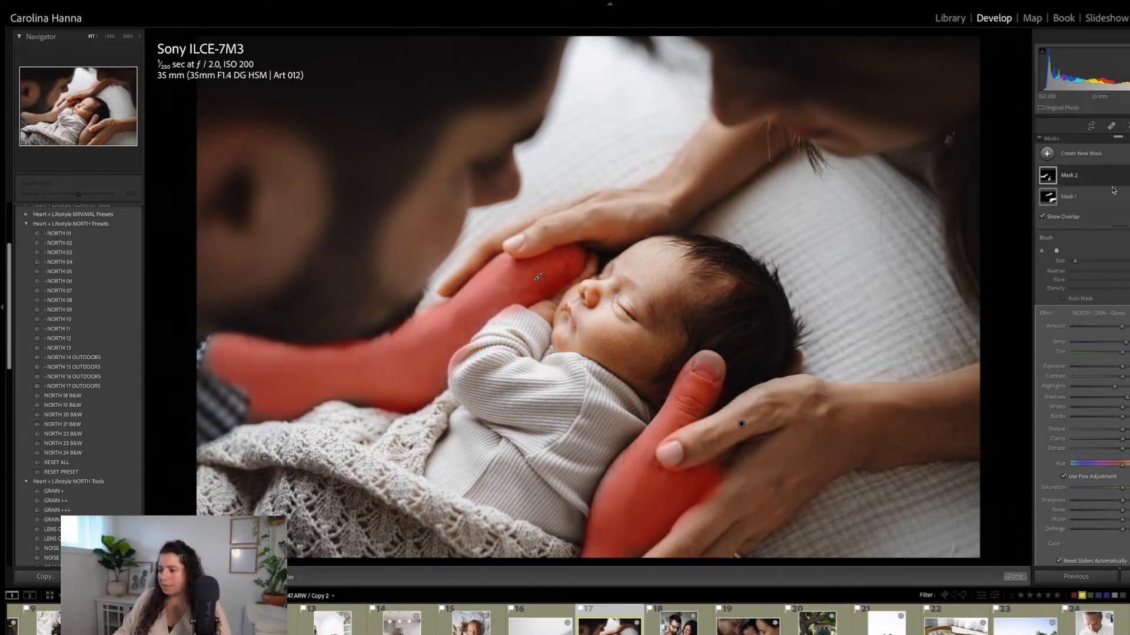
pyautogui.click(1014, 576)
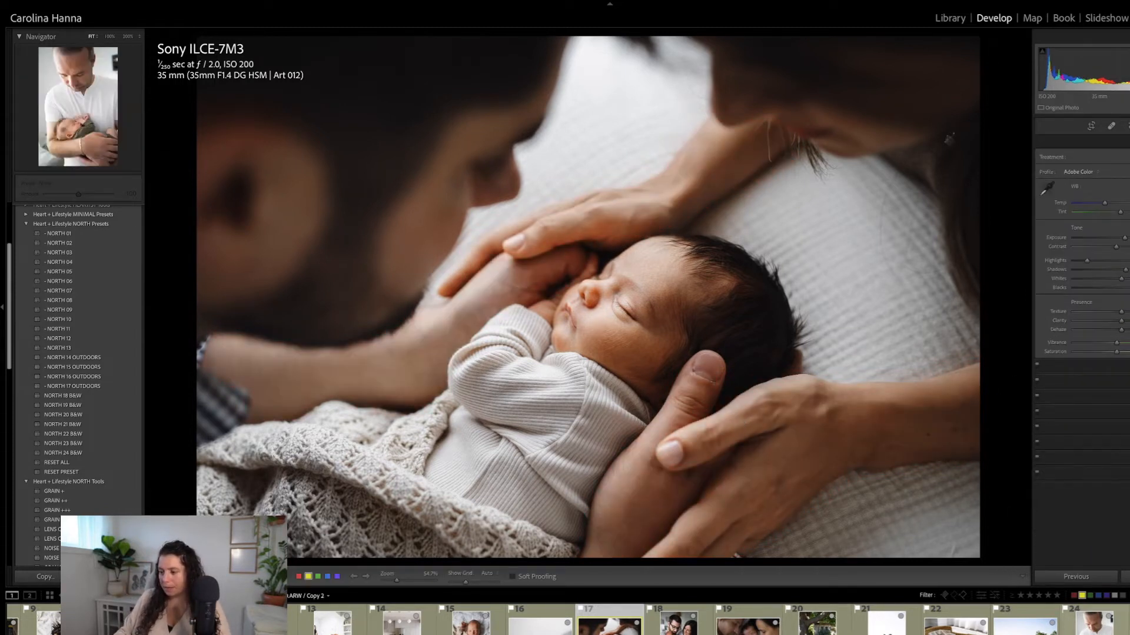
pyautogui.press('\\')
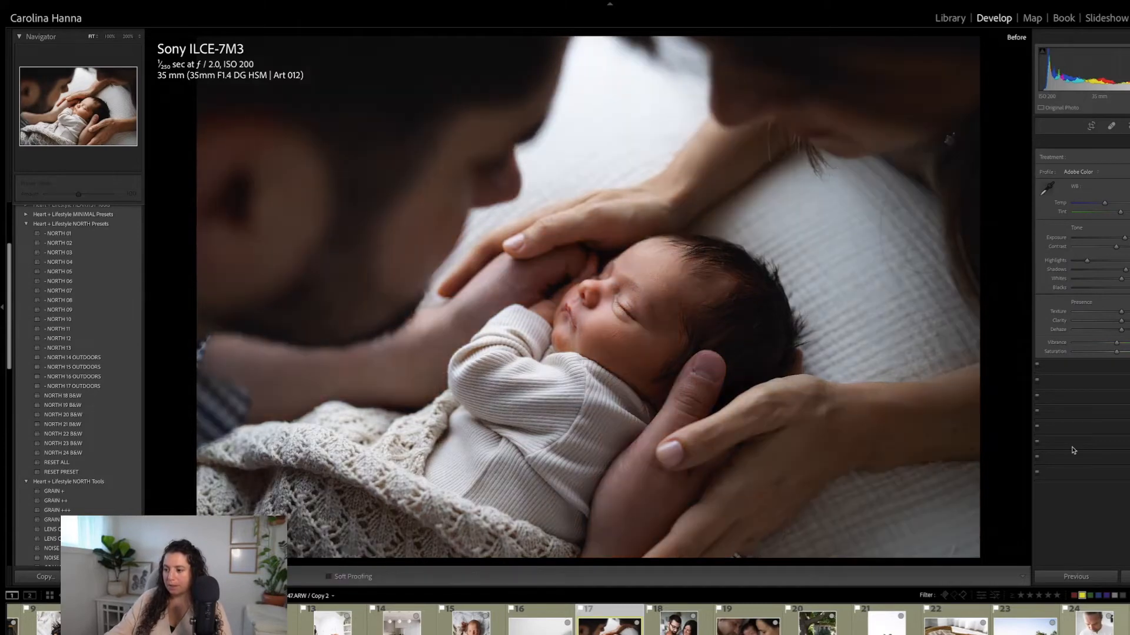
pyautogui.press('\\')
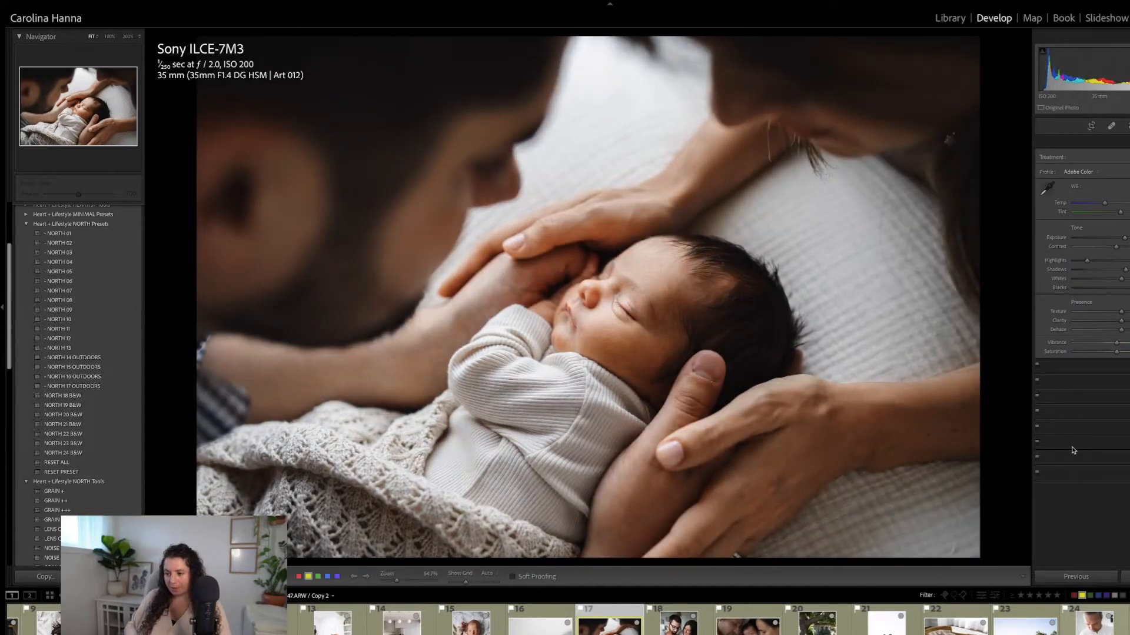
# Go to the photo of the parents holding the swaddled newborn, apply NORTH 04 and lower the highlights
pyautogui.press('Right')
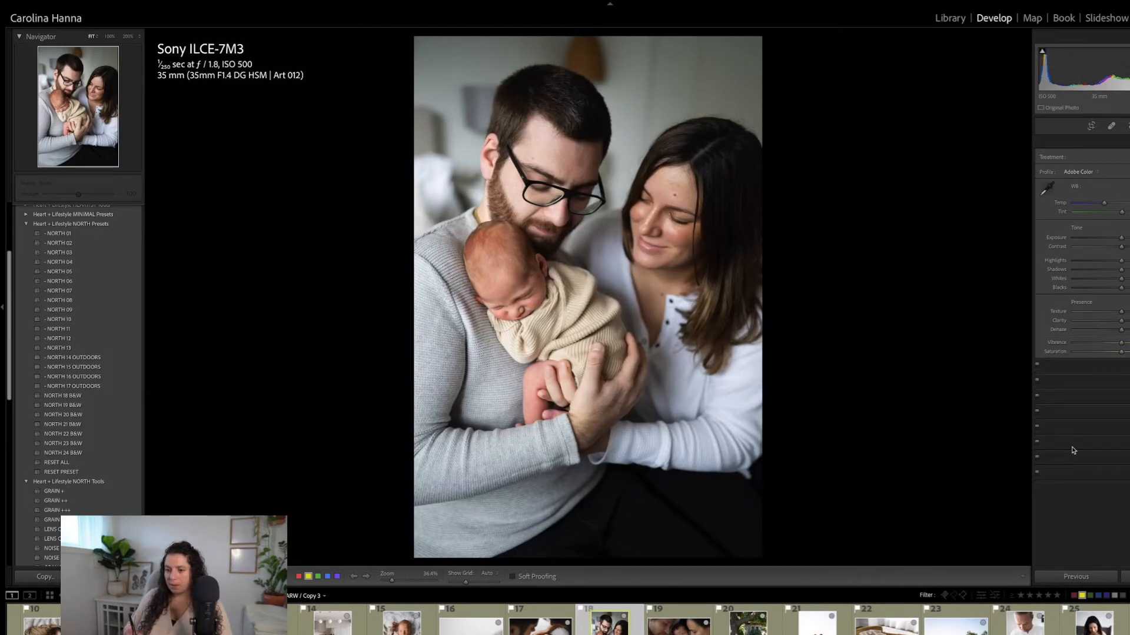
pyautogui.click(65, 262)
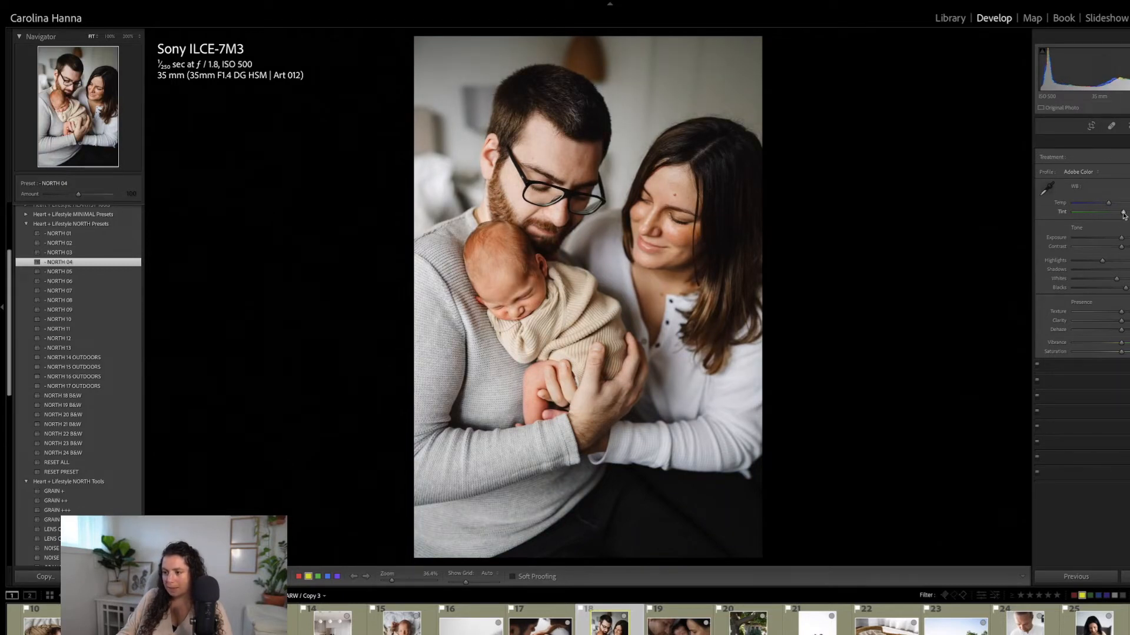
pyautogui.moveTo(1081, 266); pyautogui.dragTo(1090, 263)
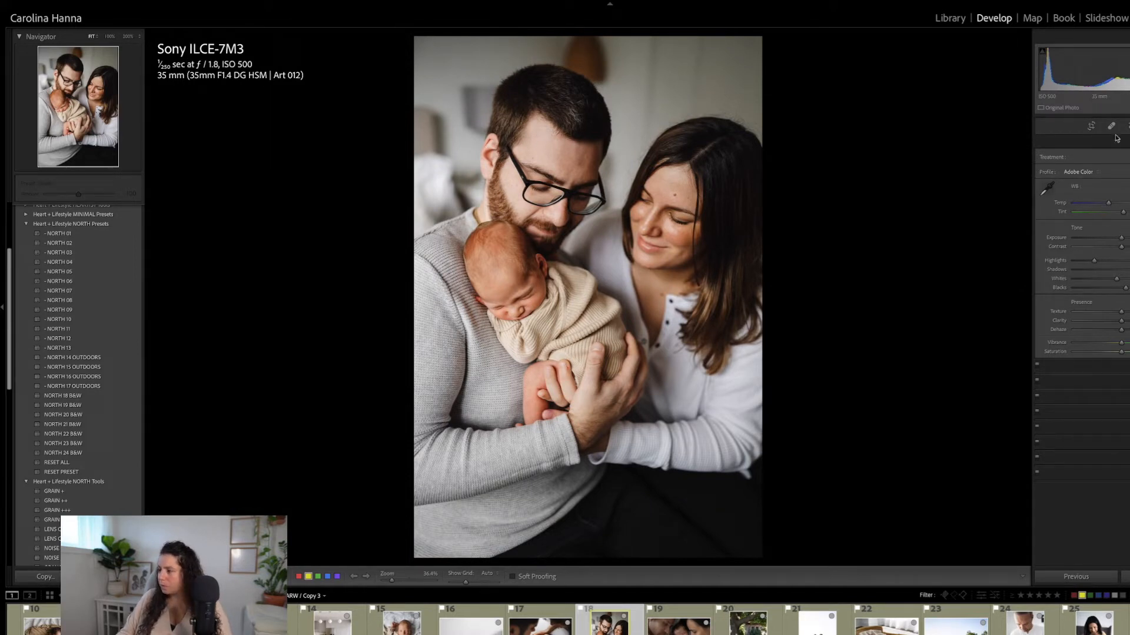
# Create a brush mask with the NORTH GEN Less Bright effect and paint over the brighter window side of the photo around the father
pyautogui.hotkey('shift', 'w')
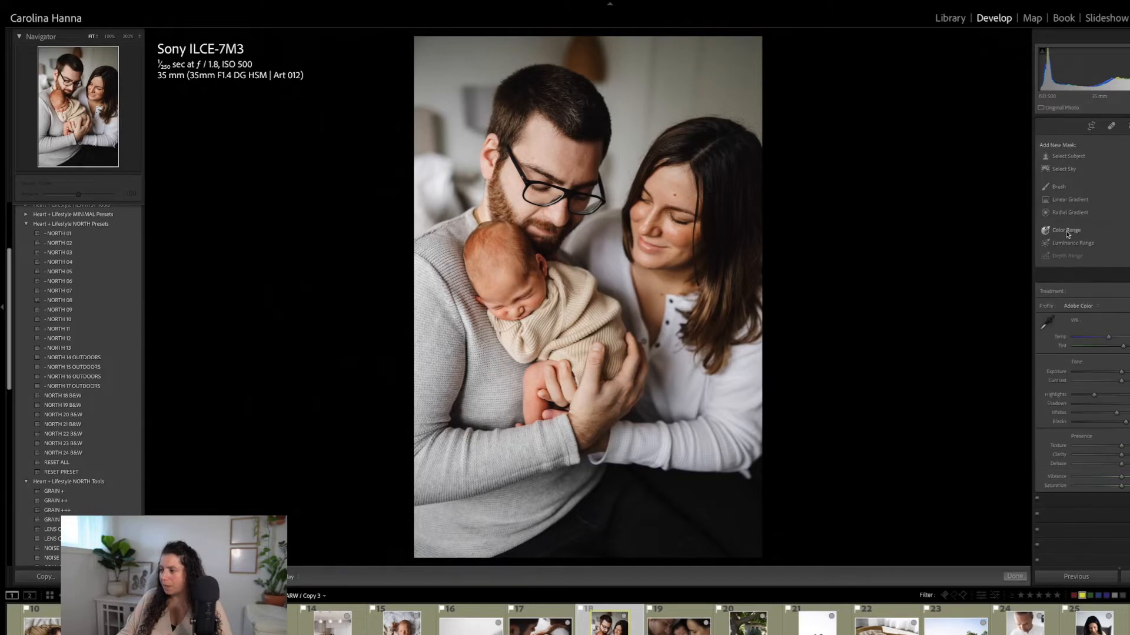
pyautogui.click(1056, 185)
pyautogui.click(1106, 291)
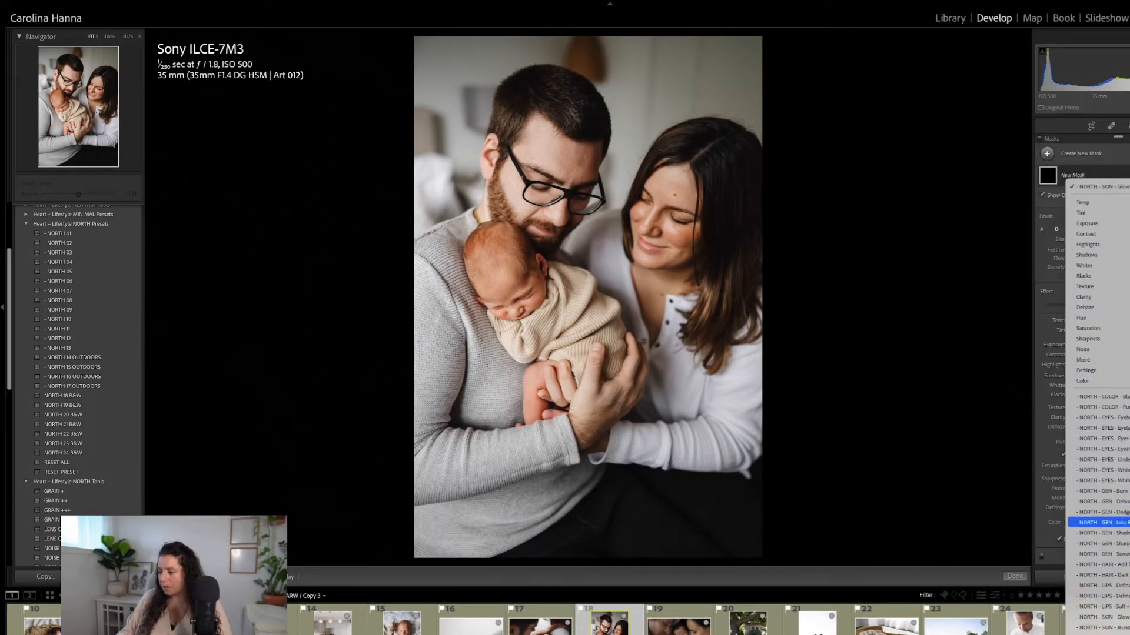
pyautogui.click(1098, 522)
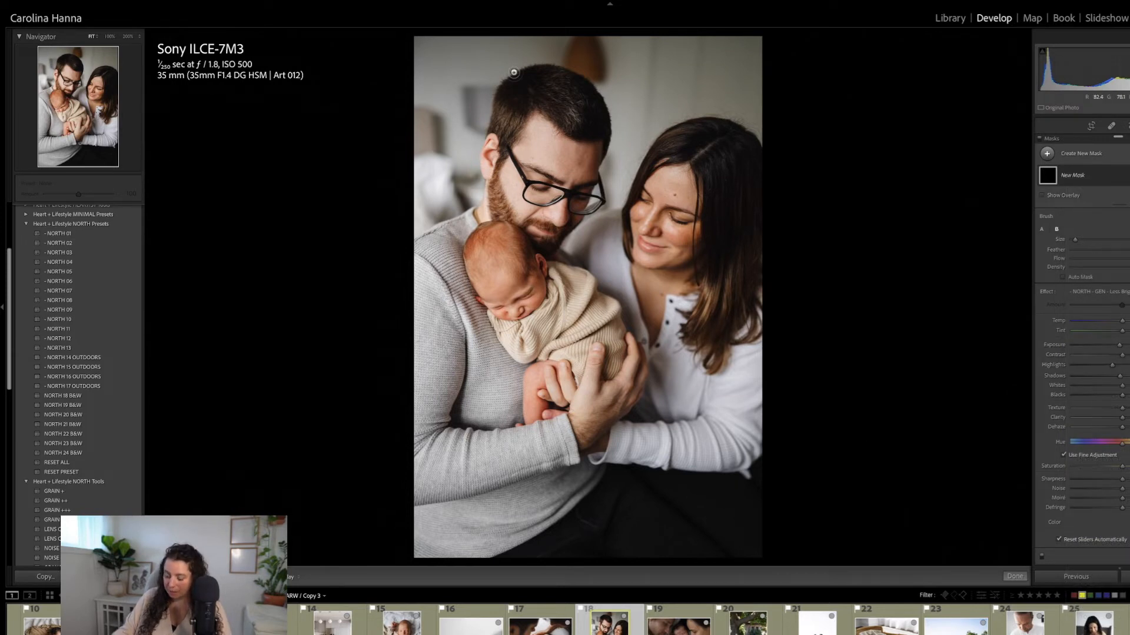
pyautogui.scroll(3, 516, 76)
pyautogui.moveTo(530, 152)
pyautogui.mouseDown()
pyautogui.moveTo(553, 143)
pyautogui.moveTo(498, 168)
pyautogui.moveTo(496, 142)
pyautogui.moveTo(493, 203)
pyautogui.moveTo(421, 280)
pyautogui.moveTo(432, 362)
pyautogui.moveTo(470, 406)
pyautogui.moveTo(404, 471)
pyautogui.moveTo(553, 442)
pyautogui.moveTo(433, 465)
pyautogui.moveTo(476, 530)
pyautogui.moveTo(539, 500)
pyautogui.moveTo(431, 482)
pyautogui.moveTo(390, 315)
pyautogui.moveTo(412, 227)
pyautogui.moveTo(450, 192)
pyautogui.moveTo(468, 148)
pyautogui.moveTo(465, 71)
pyautogui.moveTo(411, 20)
pyautogui.mouseUp()
pyautogui.moveTo(394, 215)
pyautogui.mouseDown()
pyautogui.moveTo(368, 253)
pyautogui.moveTo(391, 291)
pyautogui.mouseUp()
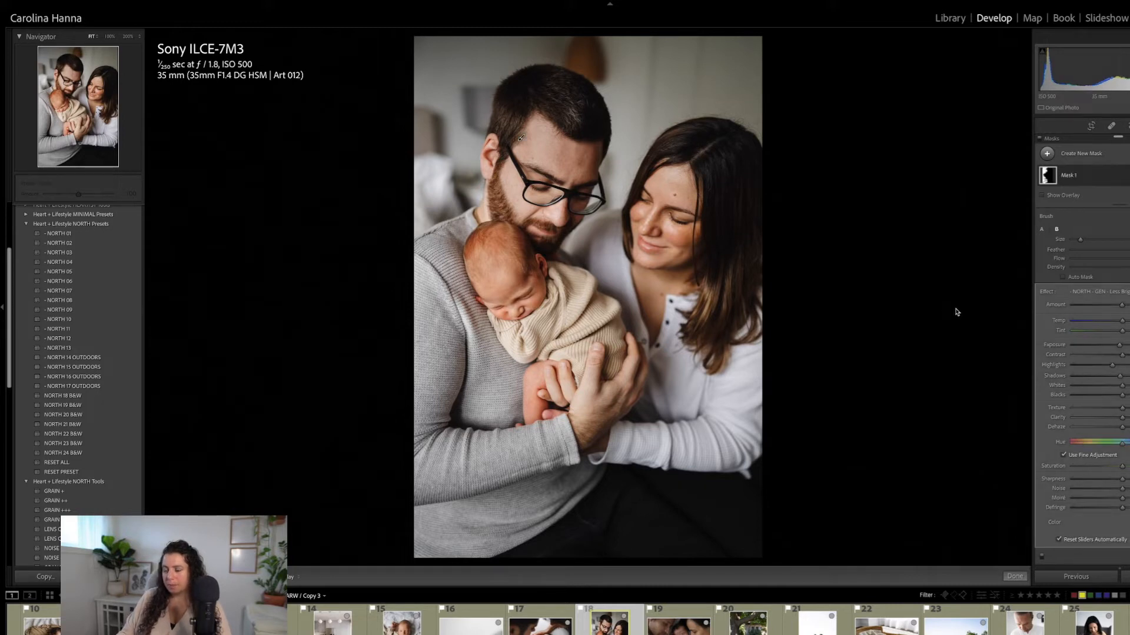
# Add a second brush mask with the NORTH SKIN Glowy effect and paint it over the father's face
pyautogui.click(1048, 154)
pyautogui.click(1092, 205)
pyautogui.click(1094, 313)
pyautogui.scroll(-8, 1106, 512)
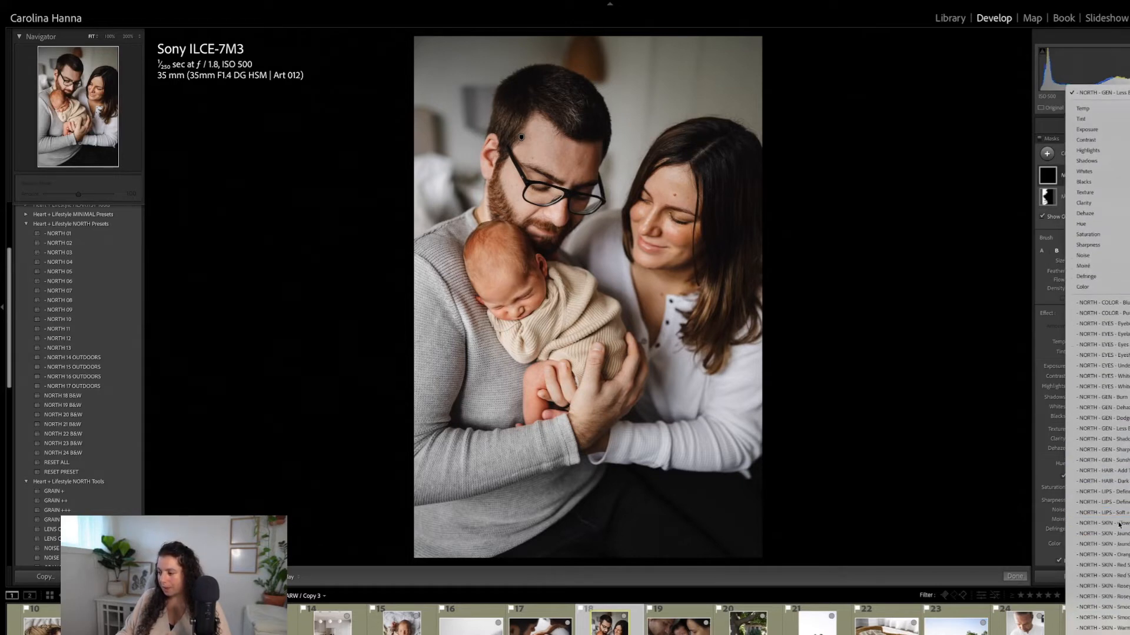
pyautogui.click(1117, 523)
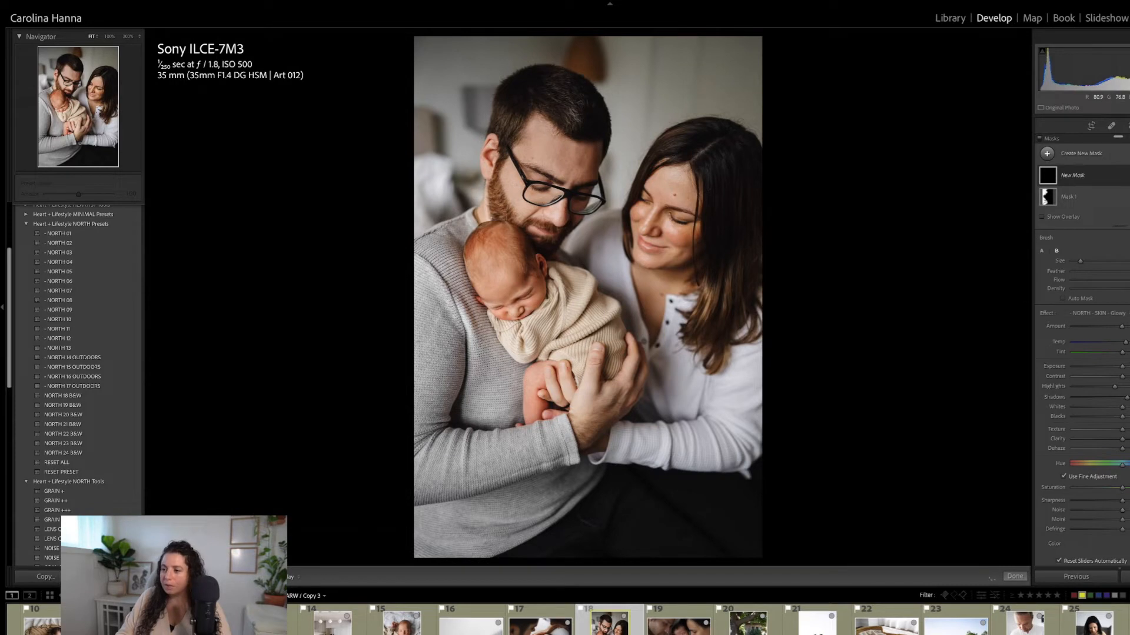
pyautogui.click(510, 171)
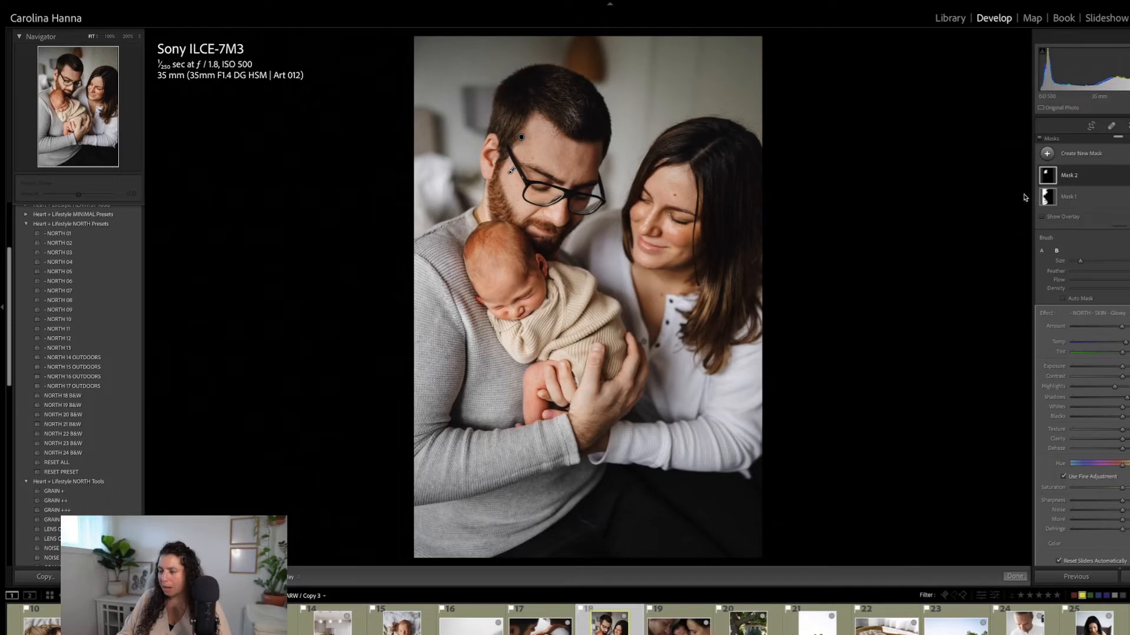
# Add a third brush mask with the NORTH SKIN Smooth effect and paint the mother's and father's facial skin at 100% zoom
pyautogui.click(1048, 153)
pyautogui.click(1095, 207)
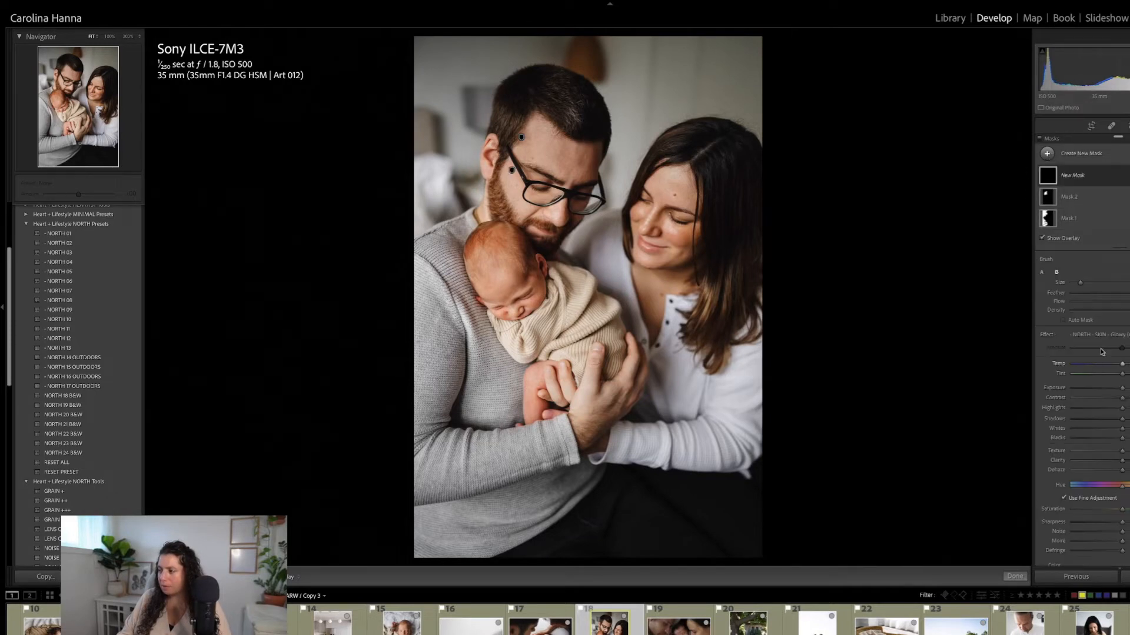
pyautogui.click(1117, 337)
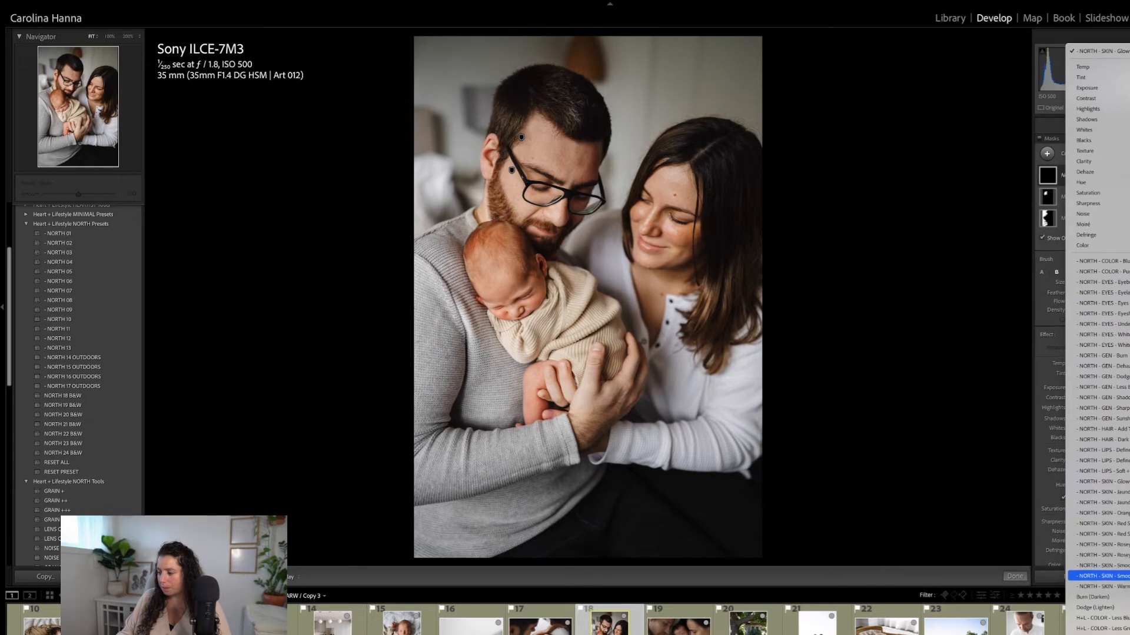
pyautogui.click(1101, 576)
pyautogui.click(106, 94)
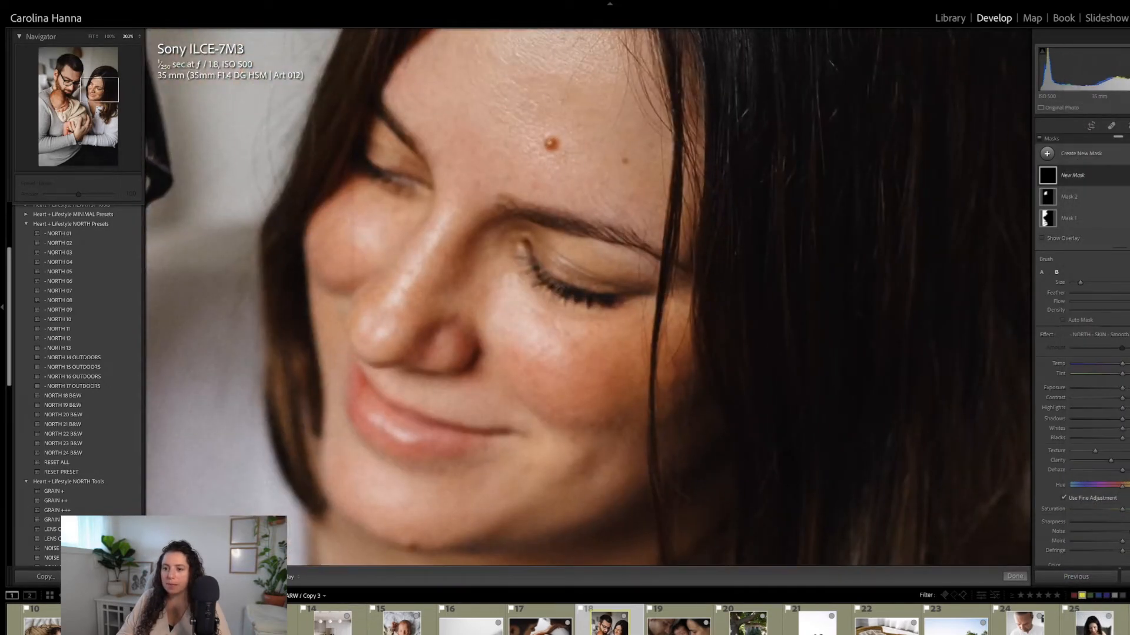
pyautogui.click(110, 36)
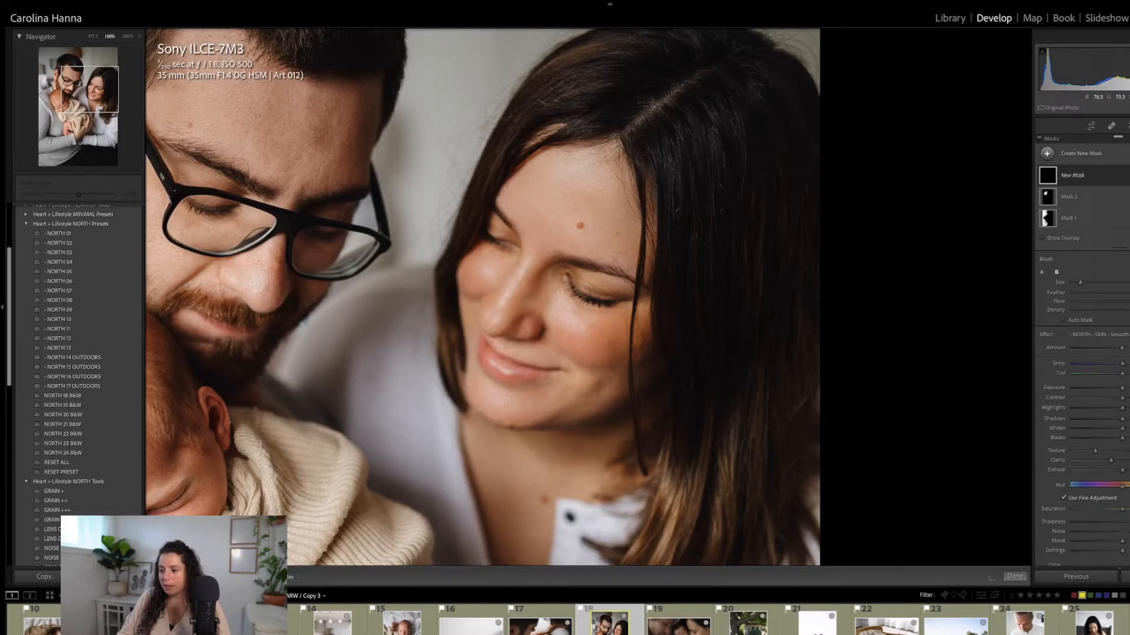
pyautogui.click(632, 365)
pyautogui.moveTo(472, 351); pyautogui.dragTo(504, 310)
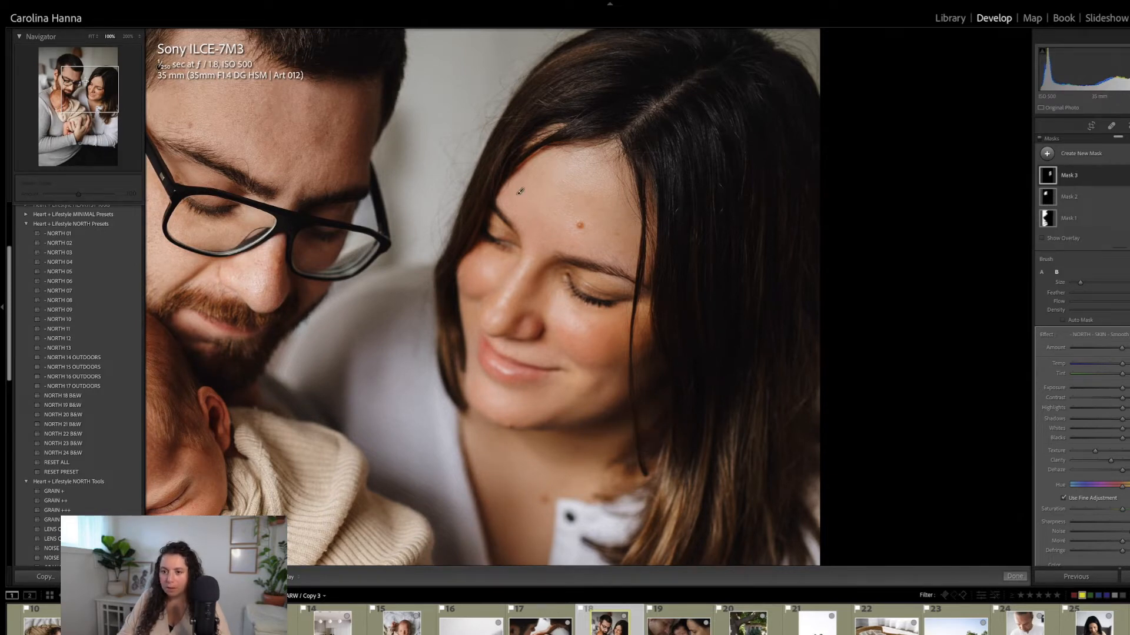
pyautogui.moveTo(520, 191); pyautogui.dragTo(828, 361)
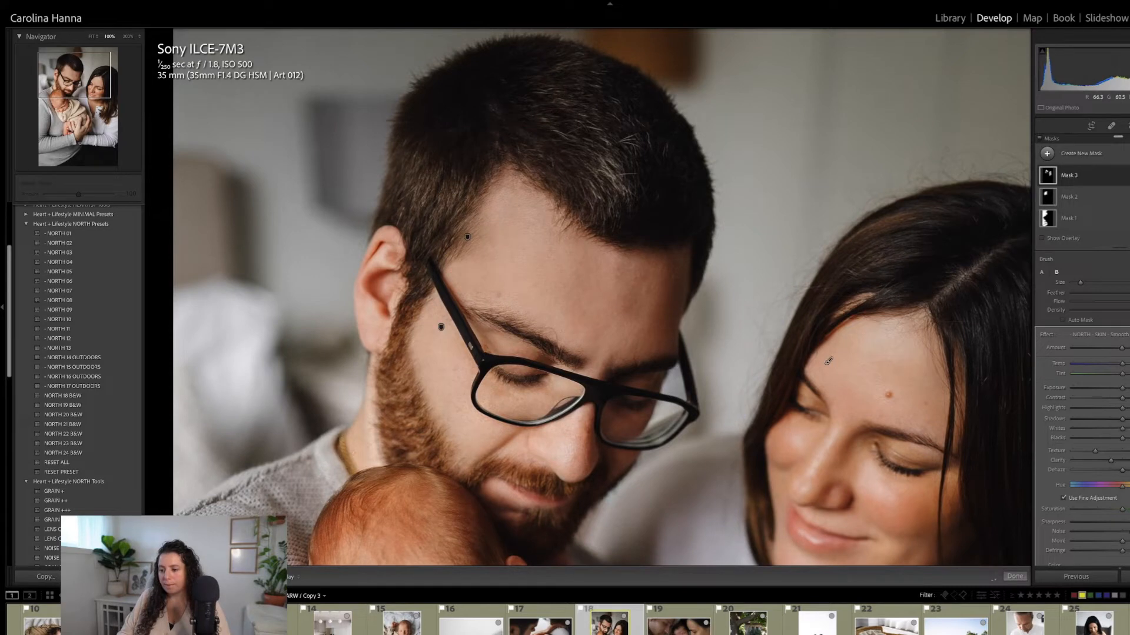
# Close masking, view the whole family photo, and compare it with the original
pyautogui.click(1013, 577)
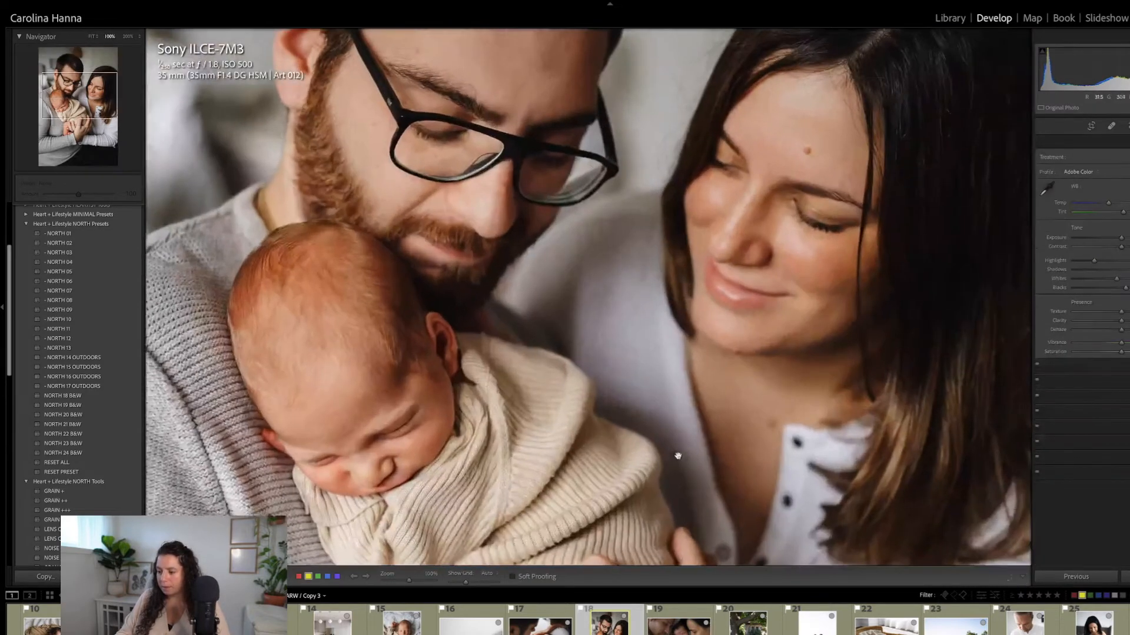
pyautogui.click(678, 456)
pyautogui.press('\\')
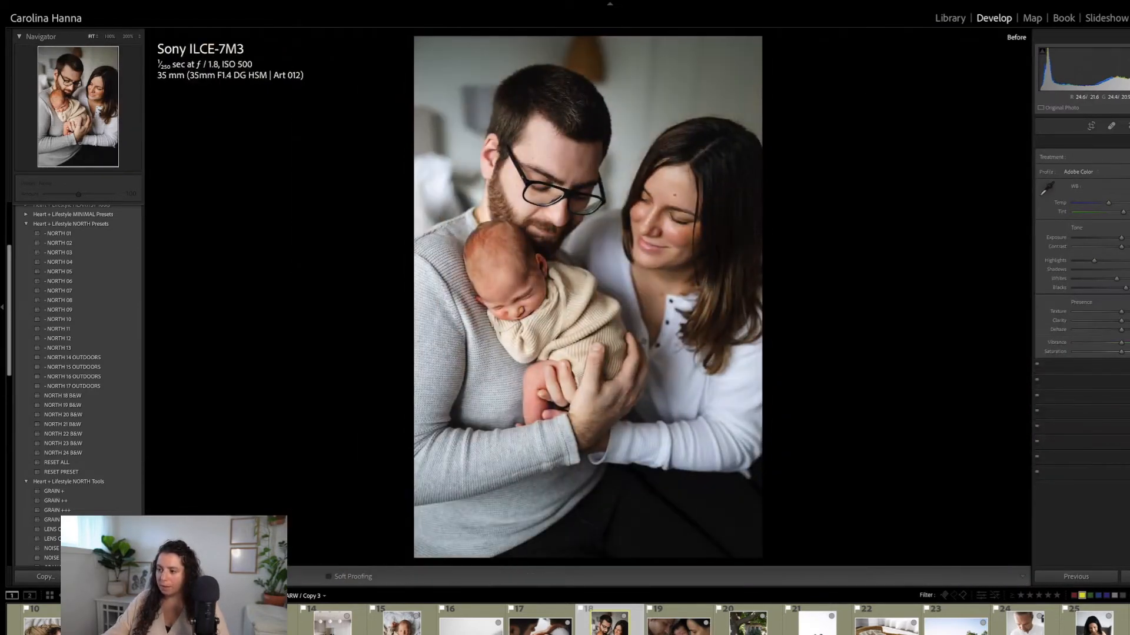
pyautogui.press('\\')
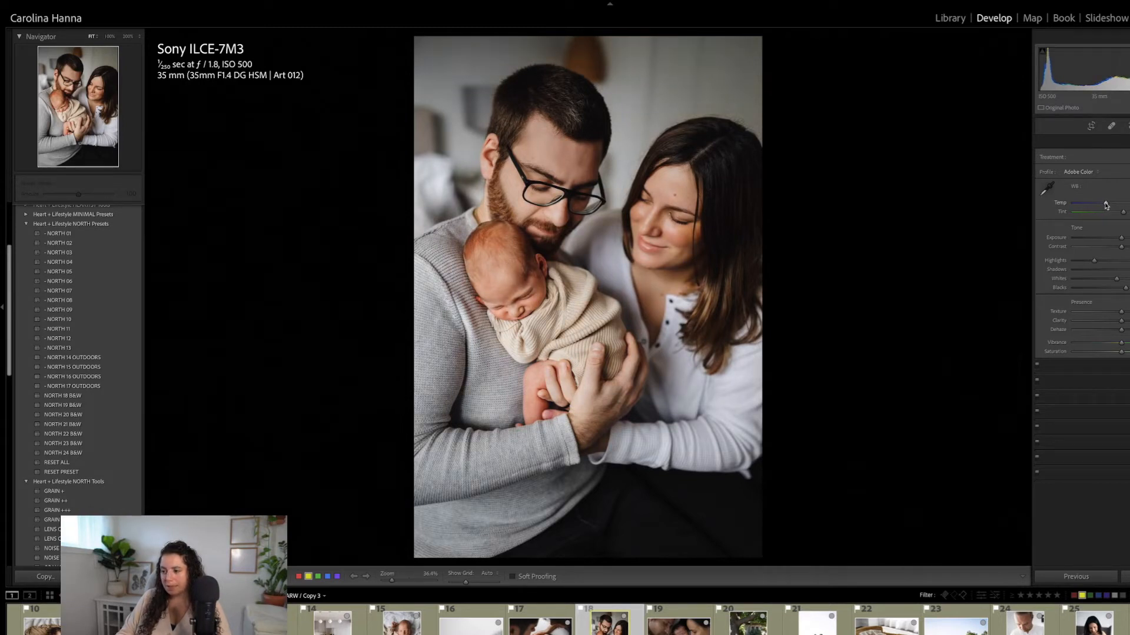
# Add a fourth brush mask with the NORTH SKIN Orange effect and paint over the baby's head and face
pyautogui.hotkey('shift', 'w')
pyautogui.click(1047, 154)
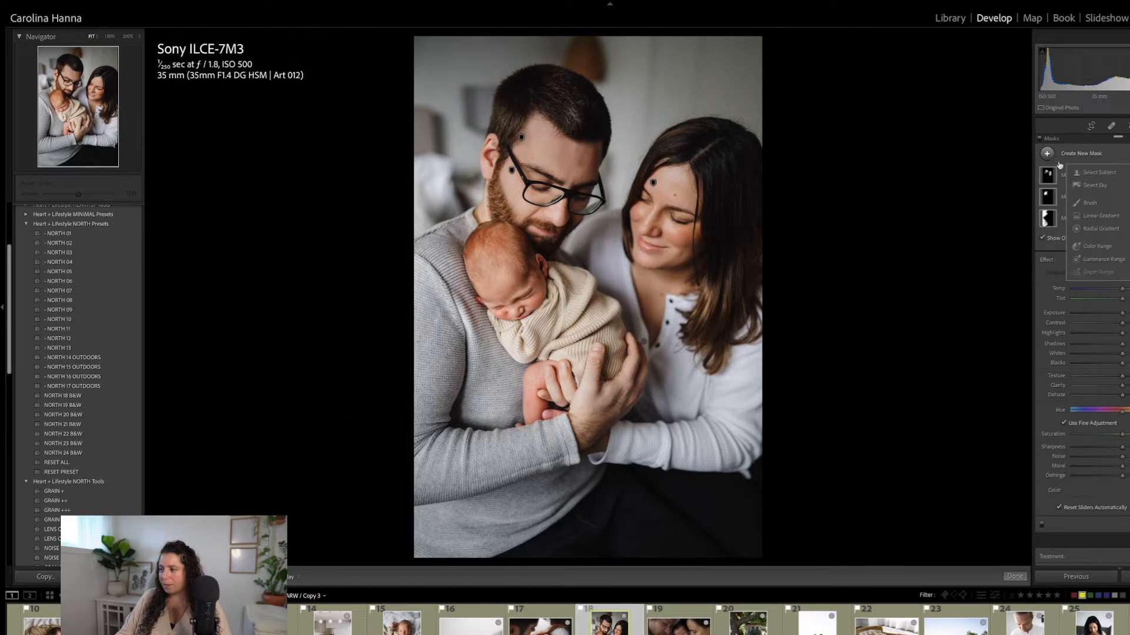
pyautogui.click(1090, 202)
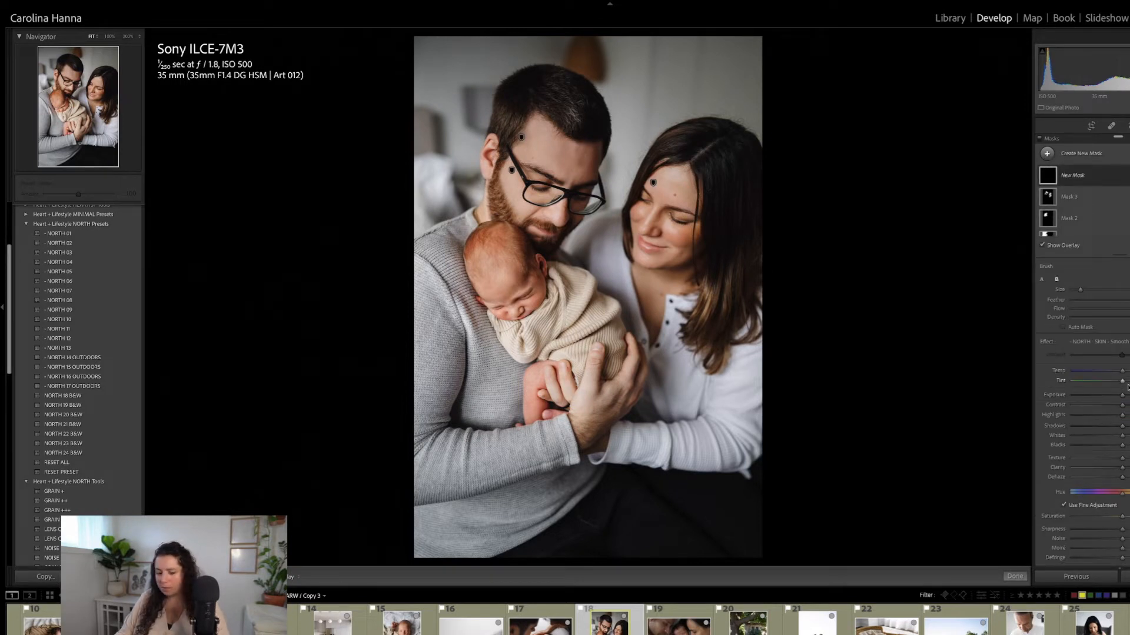
pyautogui.click(1124, 342)
pyautogui.scroll(-5, 1098, 541)
pyautogui.click(1098, 604)
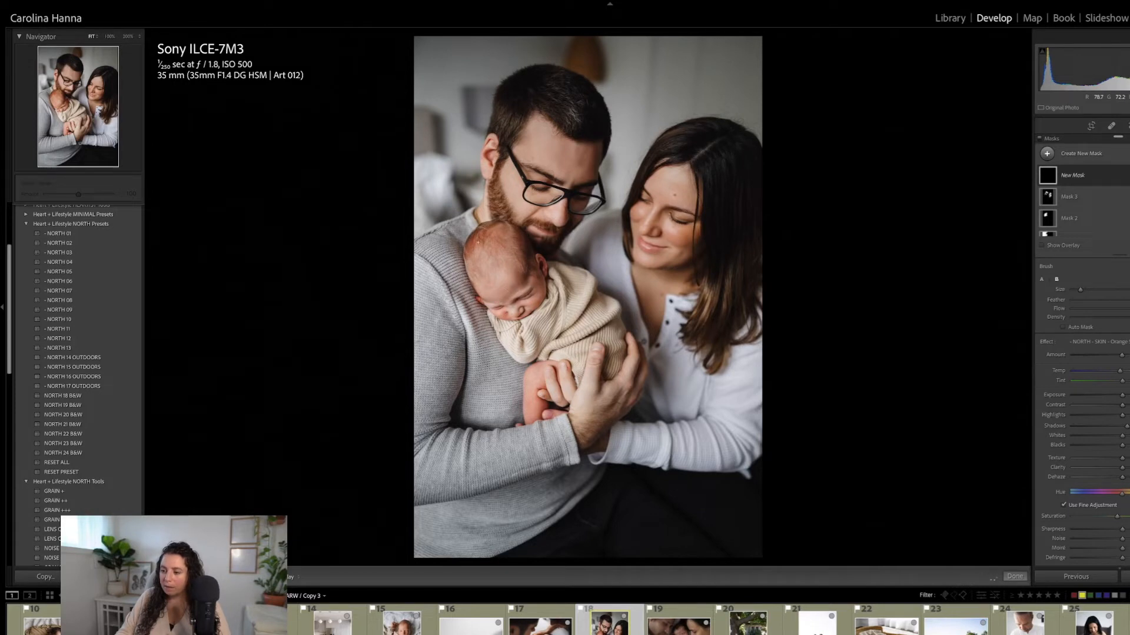
pyautogui.moveTo(491, 239); pyautogui.dragTo(494, 282)
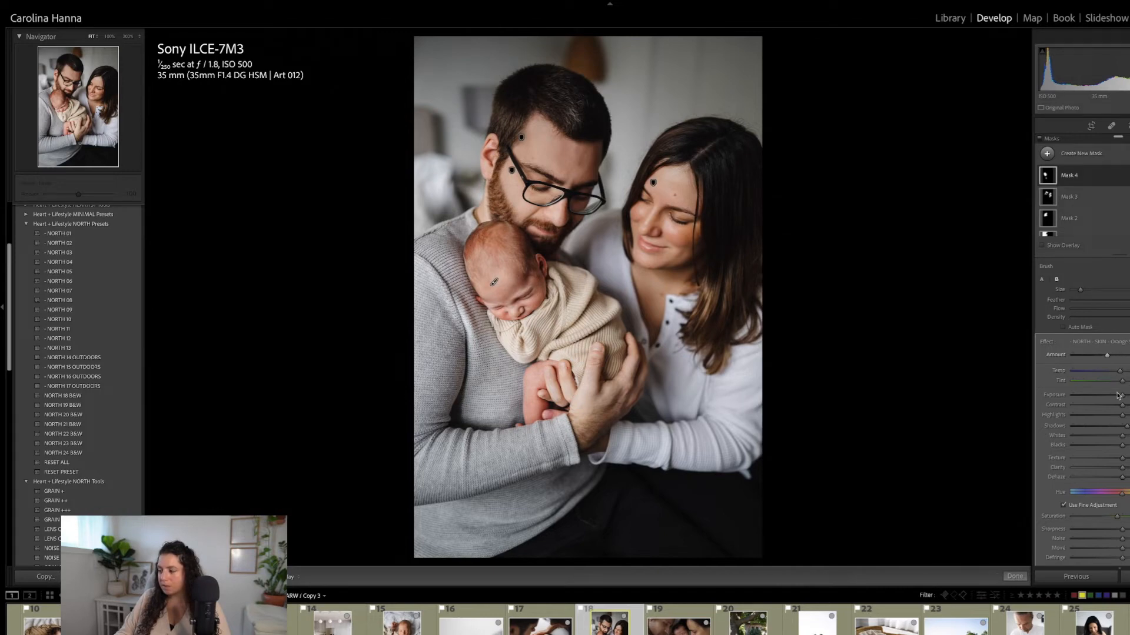
# Finish the baby's skin mask and compare the retouched family photo with the original again
pyautogui.click(1015, 576)
pyautogui.press('\\')
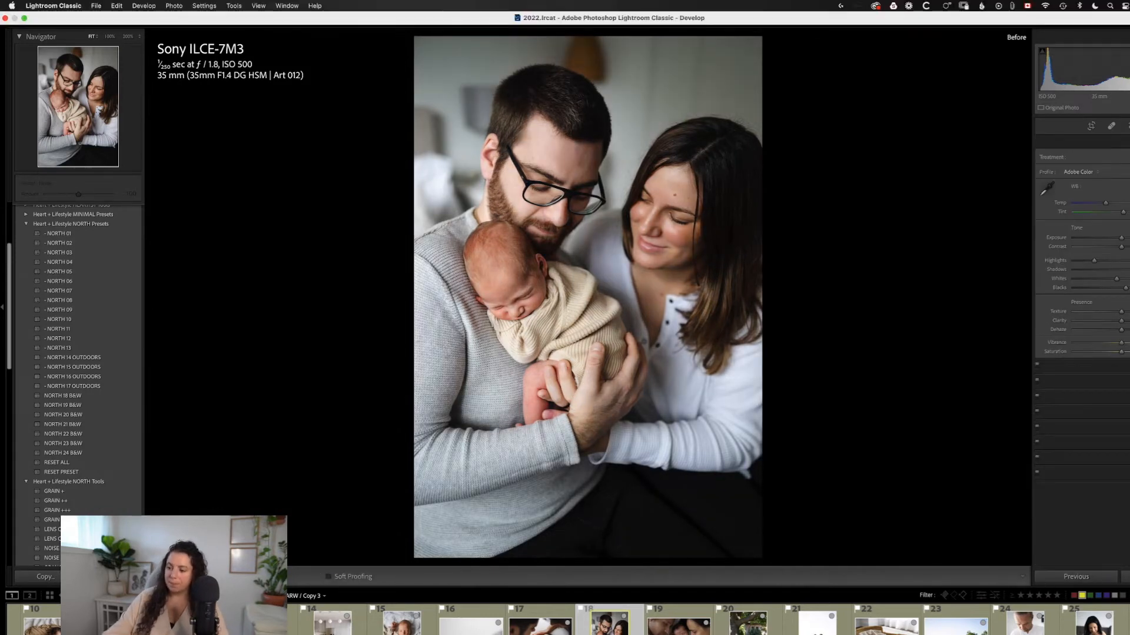
pyautogui.press('\\')
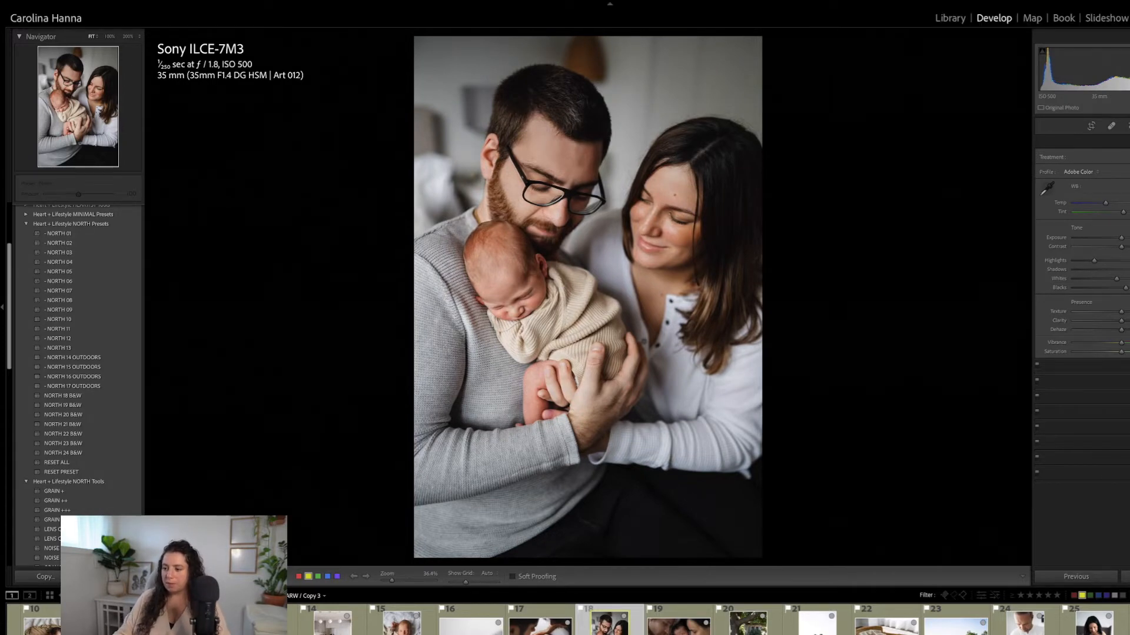
# Go to the close-up of the newborn lying between both parents, review its healing spots and compare it with the original
pyautogui.press('Right')
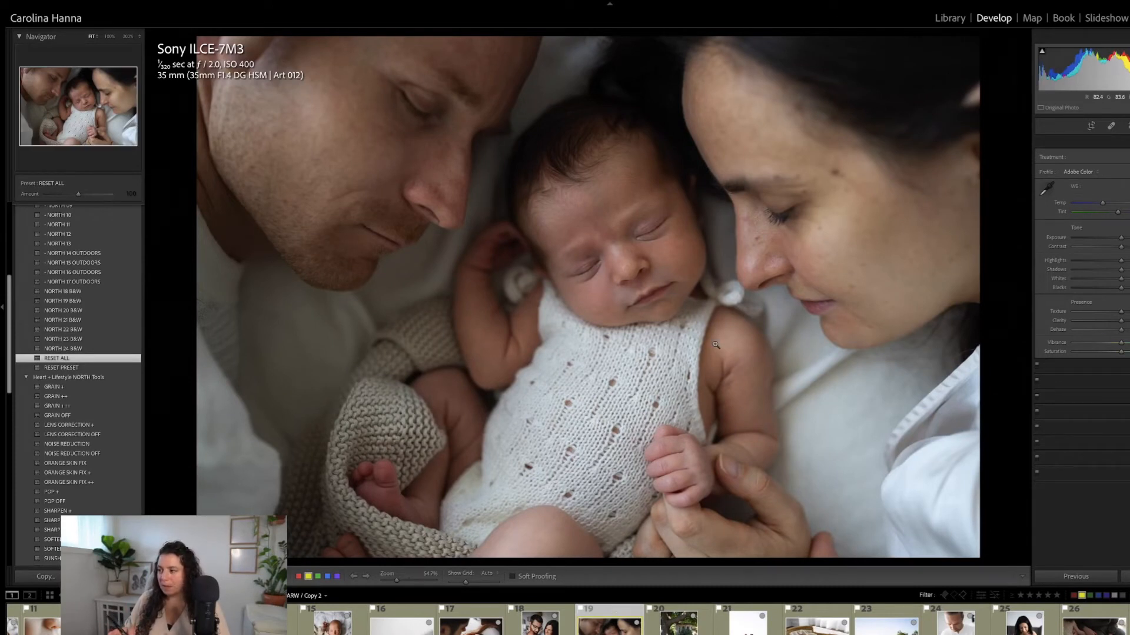
pyautogui.click(1110, 128)
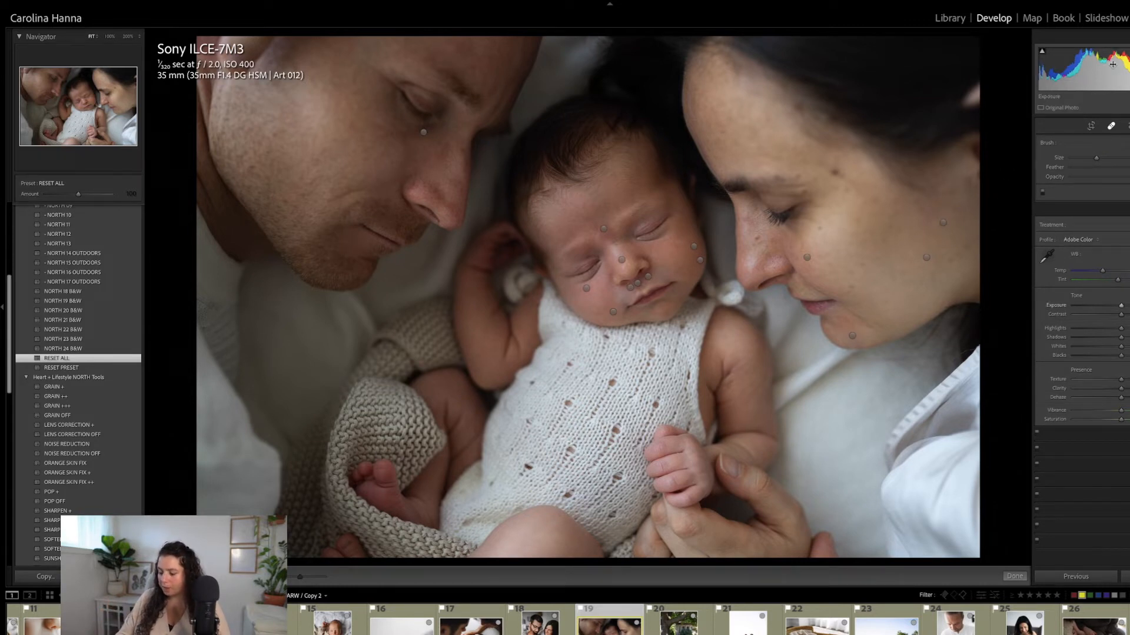
pyautogui.press('\\')
pyautogui.press('\\')
pyautogui.press('q')
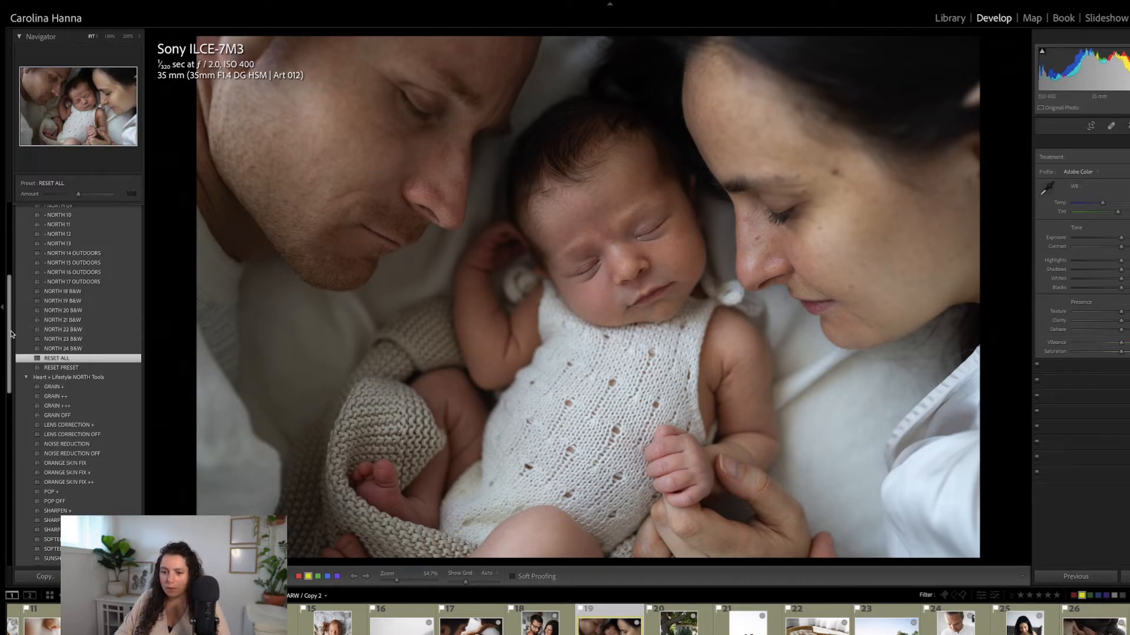
# Apply NORTH 01 to the close-up of the newborn between the parents and raise the tint slightly
pyautogui.scroll(5, 65, 405)
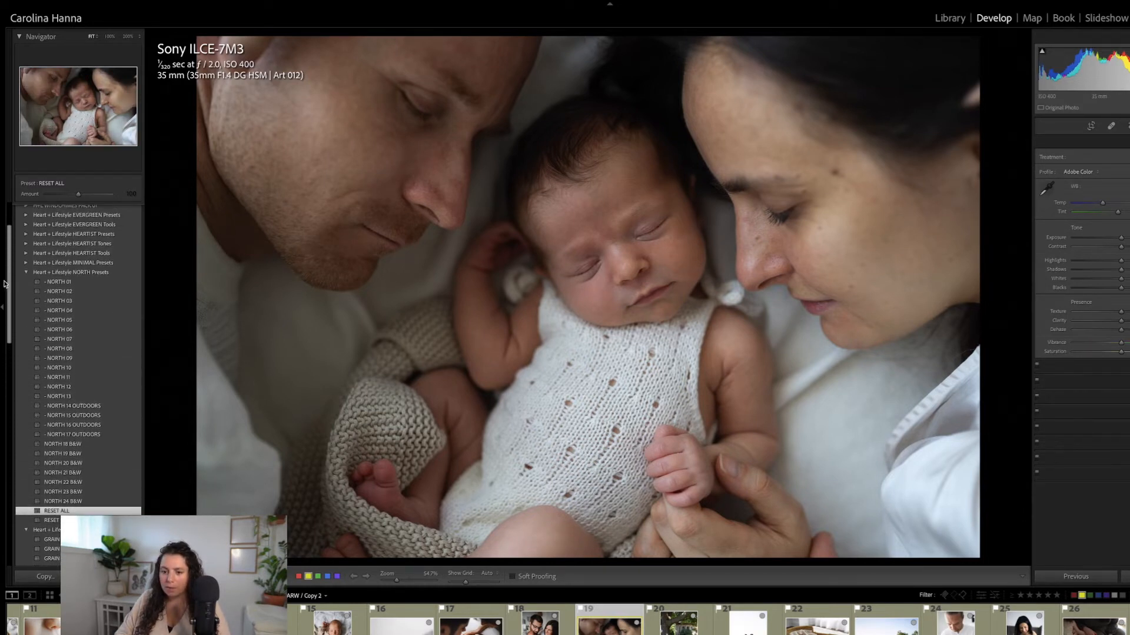
pyautogui.click(68, 283)
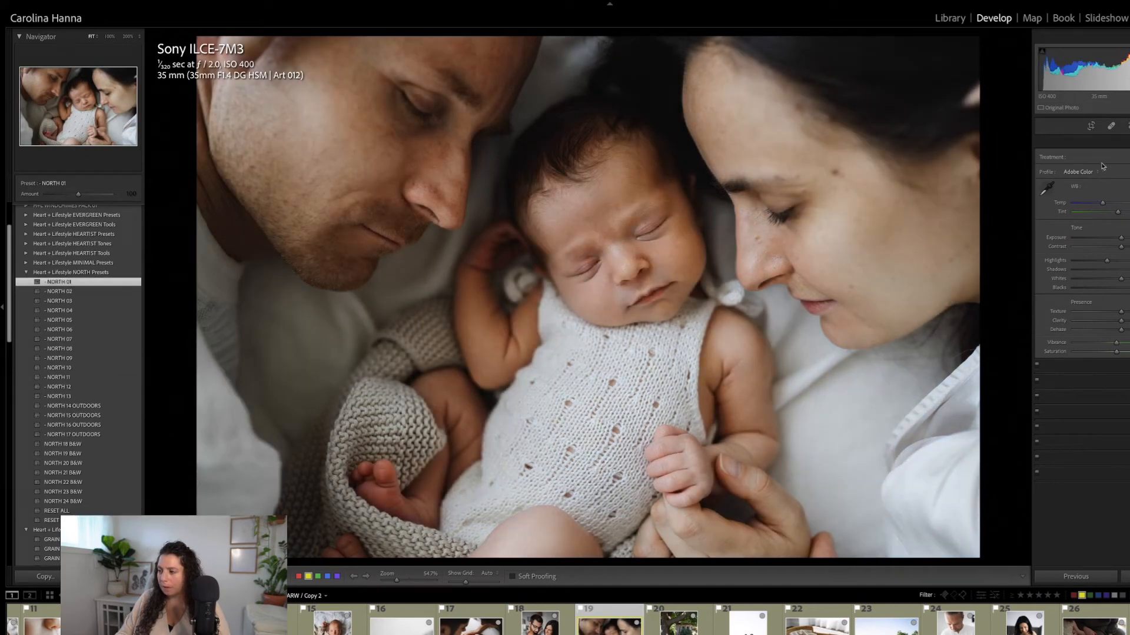
pyautogui.moveTo(1117, 211); pyautogui.dragTo(1120, 213)
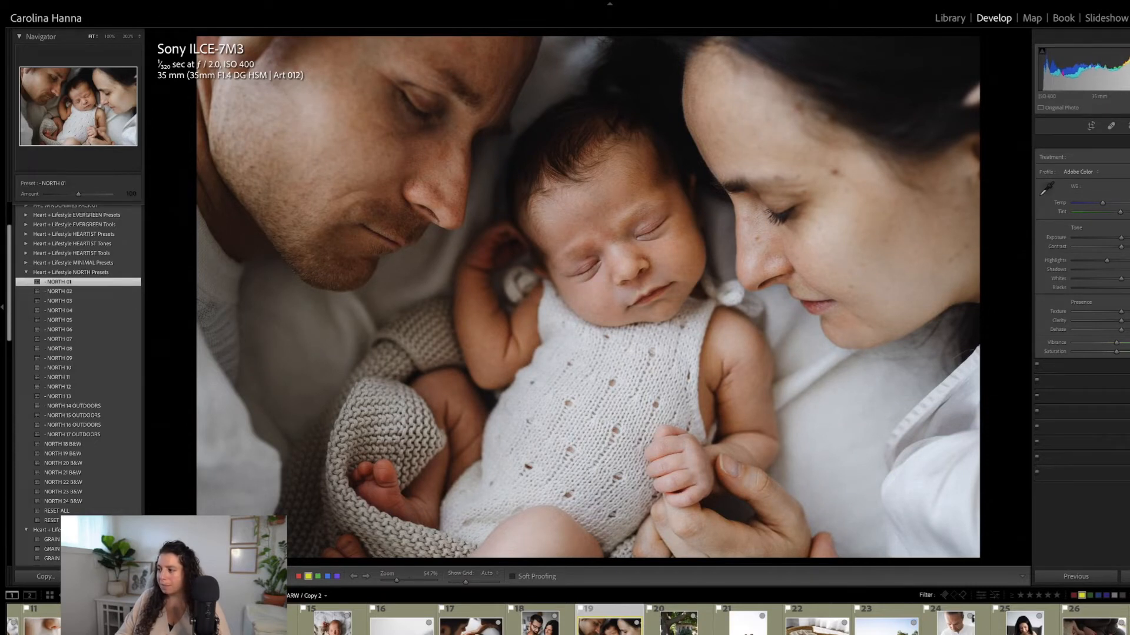
# Add a brush mask with the NORTH GEN Less Bright effect over the mother's forehead and head, and fine-tune its exposure
pyautogui.press('k')
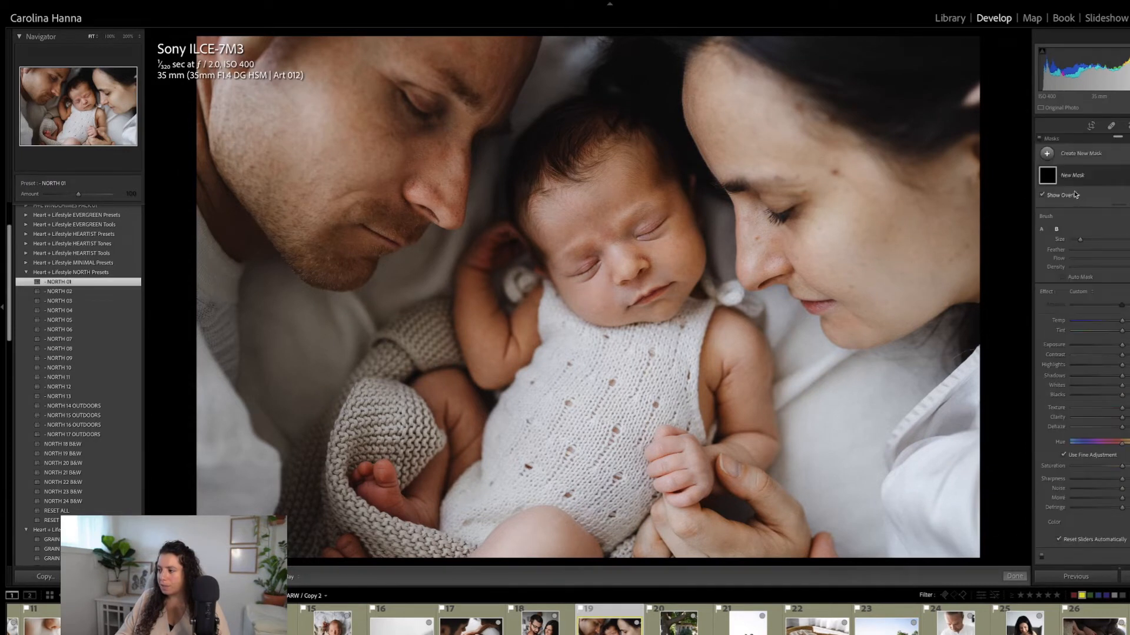
pyautogui.click(1081, 291)
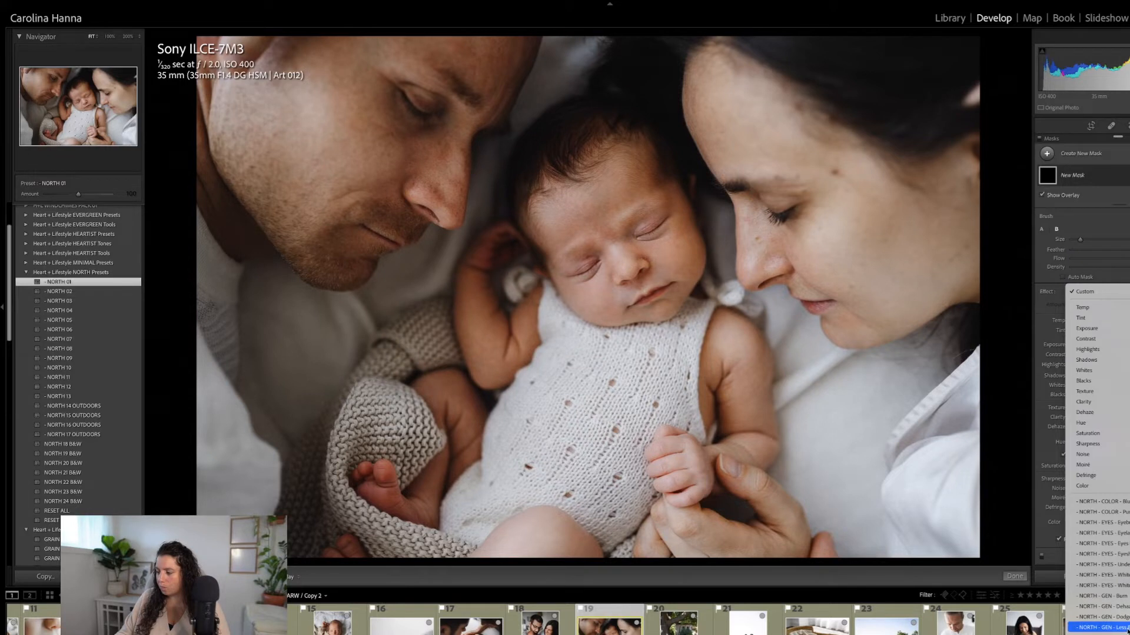
pyautogui.click(1098, 628)
pyautogui.scroll(4, 718, 35)
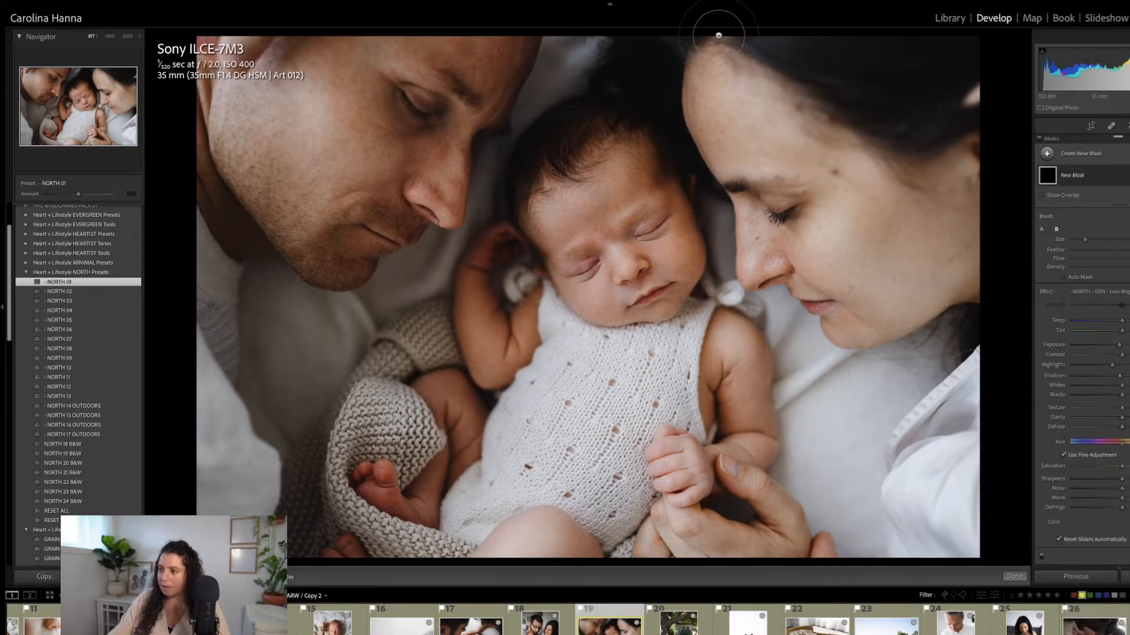
pyautogui.moveTo(719, 35)
pyautogui.mouseDown()
pyautogui.moveTo(720, 136)
pyautogui.moveTo(708, 79)
pyautogui.moveTo(780, 150)
pyautogui.moveTo(892, 180)
pyautogui.moveTo(826, 188)
pyautogui.moveTo(799, 229)
pyautogui.moveTo(840, 246)
pyautogui.moveTo(857, 306)
pyautogui.moveTo(914, 230)
pyautogui.moveTo(962, 237)
pyautogui.moveTo(883, 175)
pyautogui.moveTo(974, 154)
pyautogui.moveTo(947, 190)
pyautogui.moveTo(744, 98)
pyautogui.moveTo(721, 44)
pyautogui.mouseUp()
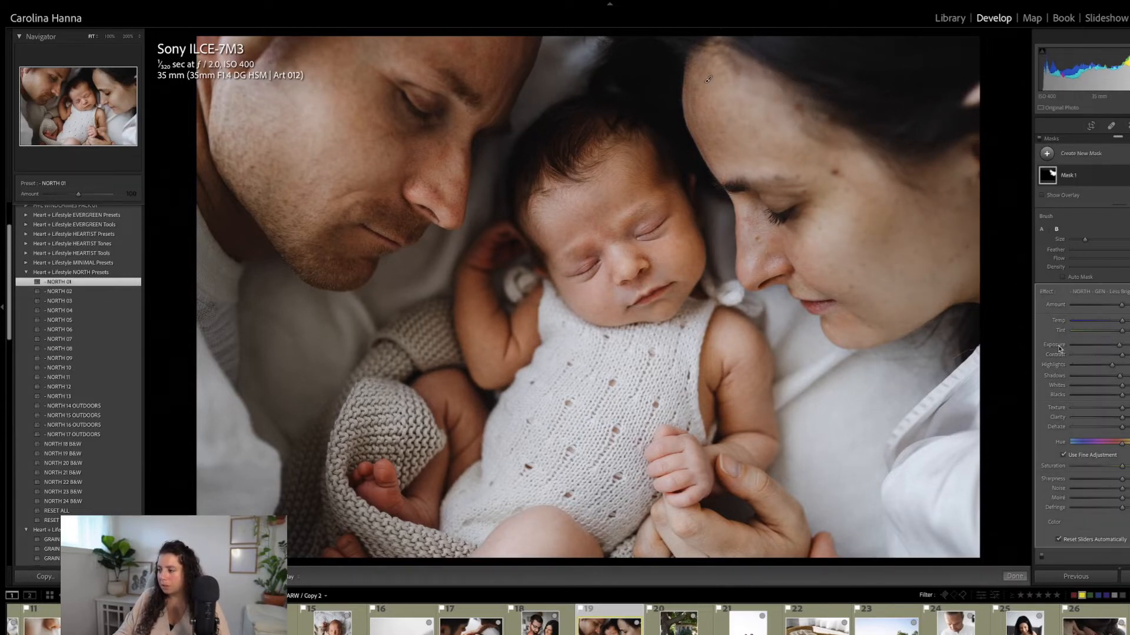
pyautogui.moveTo(1059, 349); pyautogui.dragTo(1127, 352)
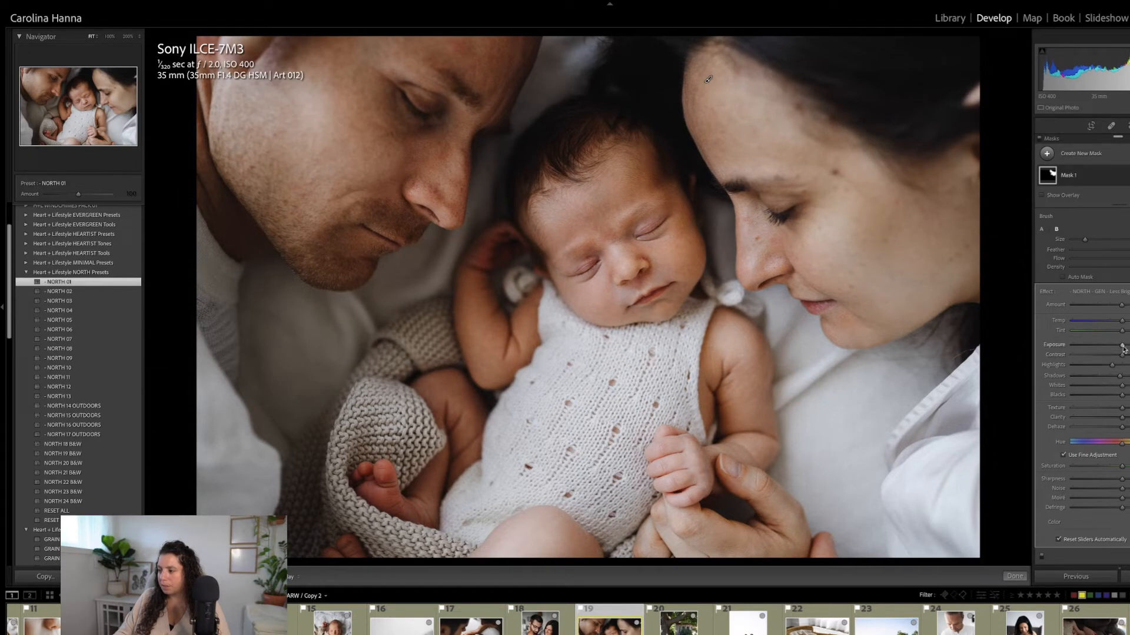
pyautogui.moveTo(1122, 347); pyautogui.dragTo(1120, 346)
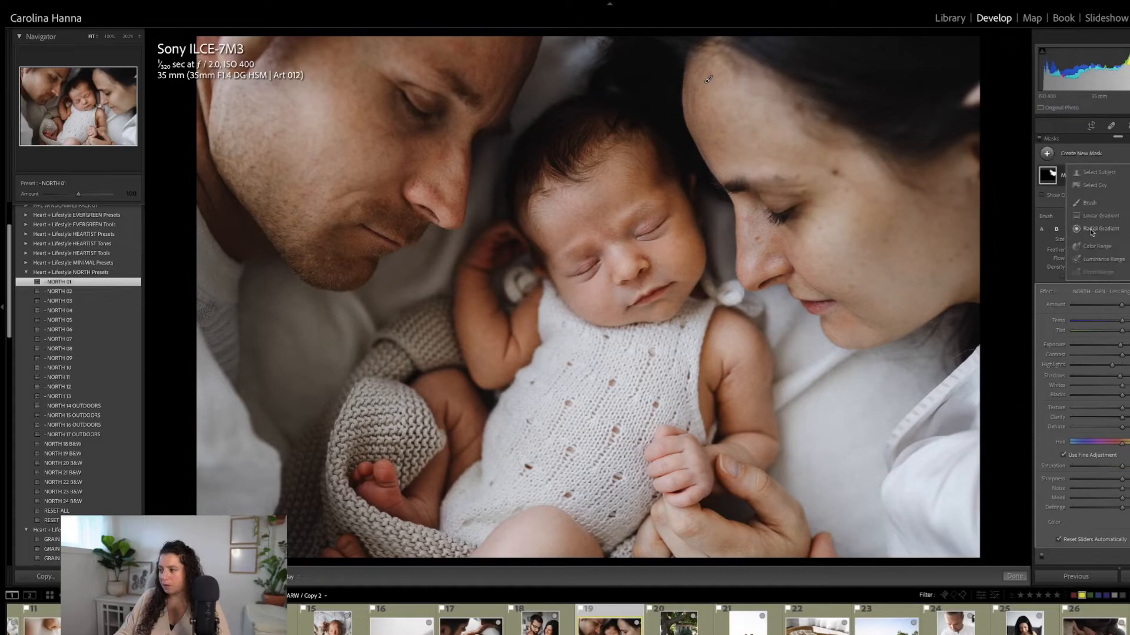
# Add a second brush mask with the NORTH SKIN Smooth effect over the parents' faces and hand, and reduce its amount
pyautogui.click(708, 79)
pyautogui.click(1124, 312)
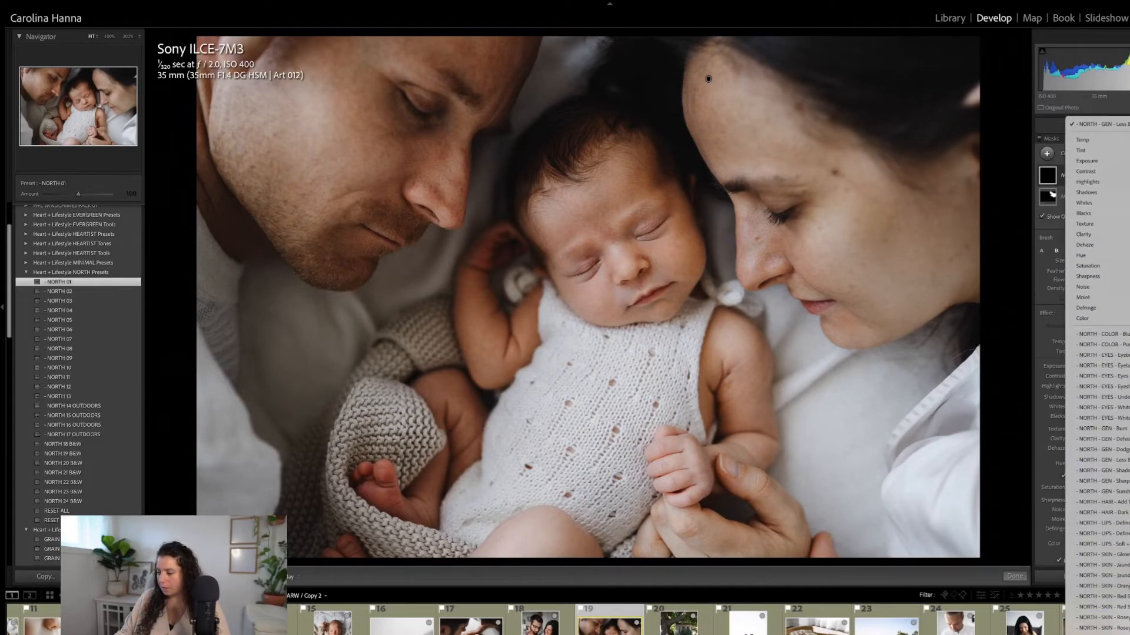
pyautogui.click(1100, 634)
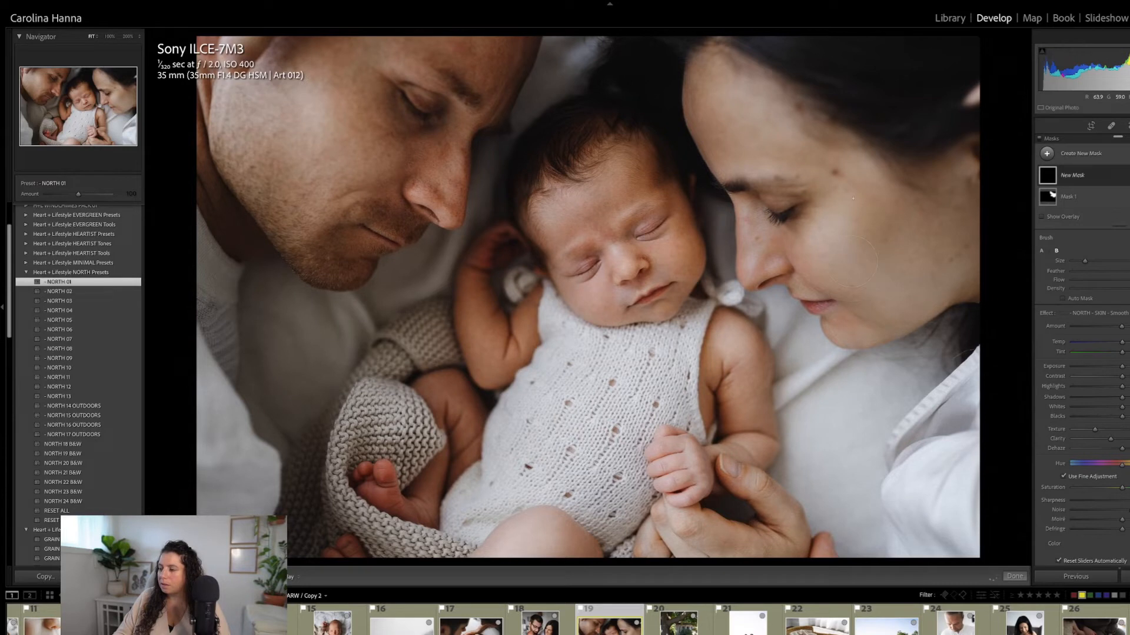
pyautogui.moveTo(958, 268); pyautogui.dragTo(958, 268)
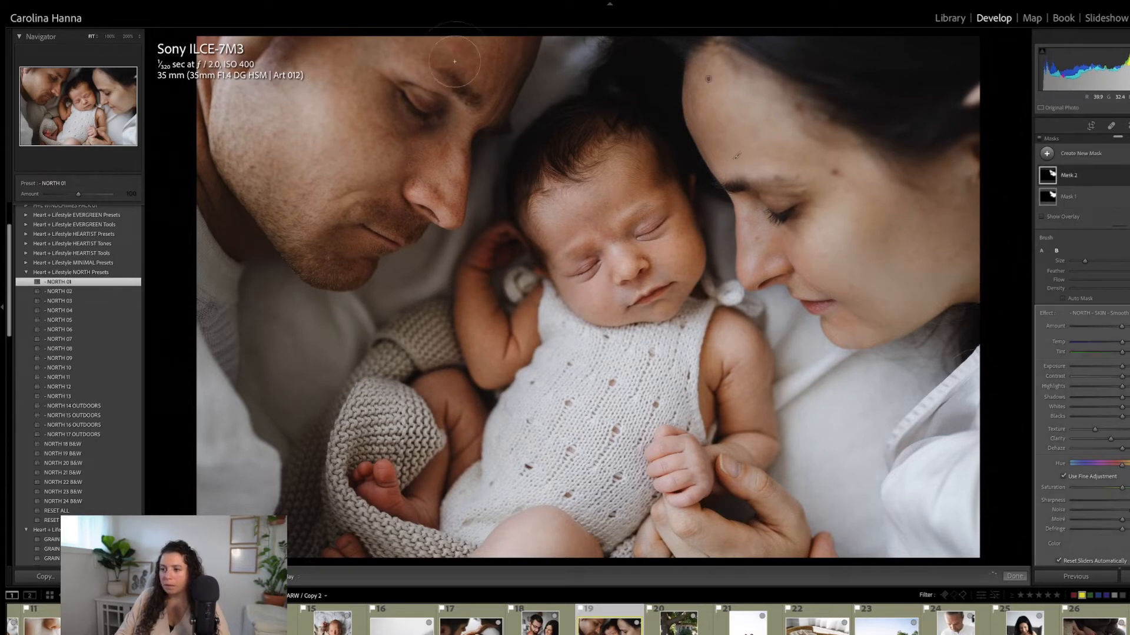
pyautogui.moveTo(503, 42)
pyautogui.mouseDown()
pyautogui.moveTo(504, 50)
pyautogui.moveTo(443, 39)
pyautogui.moveTo(443, 141)
pyautogui.mouseUp()
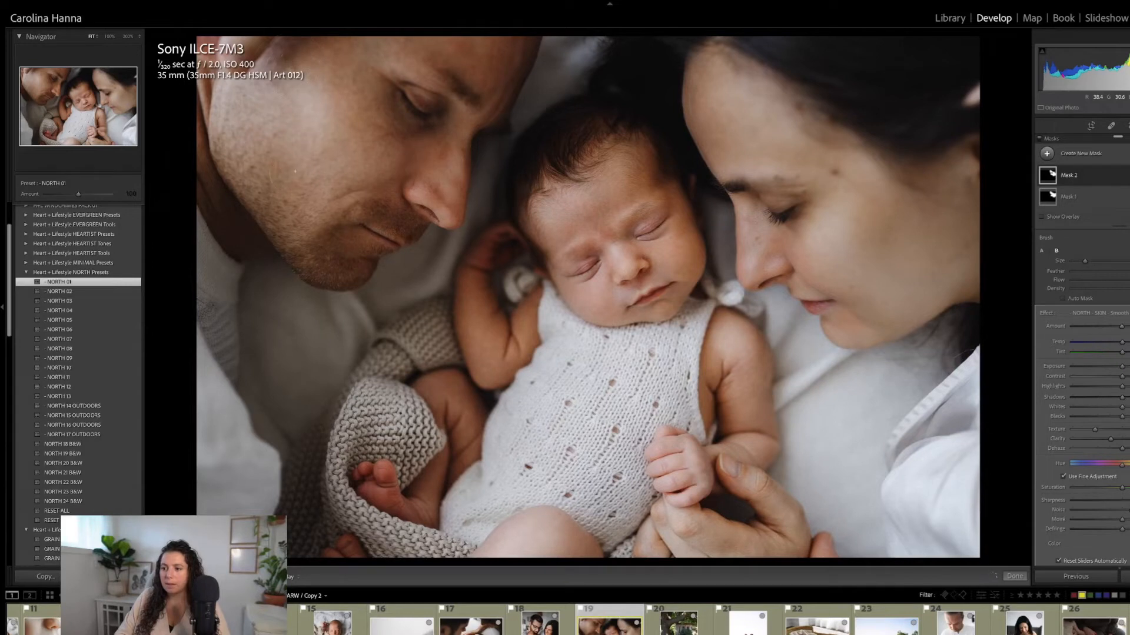
pyautogui.moveTo(302, 214)
pyautogui.mouseDown()
pyautogui.moveTo(313, 251)
pyautogui.moveTo(390, 213)
pyautogui.moveTo(237, 199)
pyautogui.moveTo(212, 110)
pyautogui.moveTo(227, 50)
pyautogui.mouseUp()
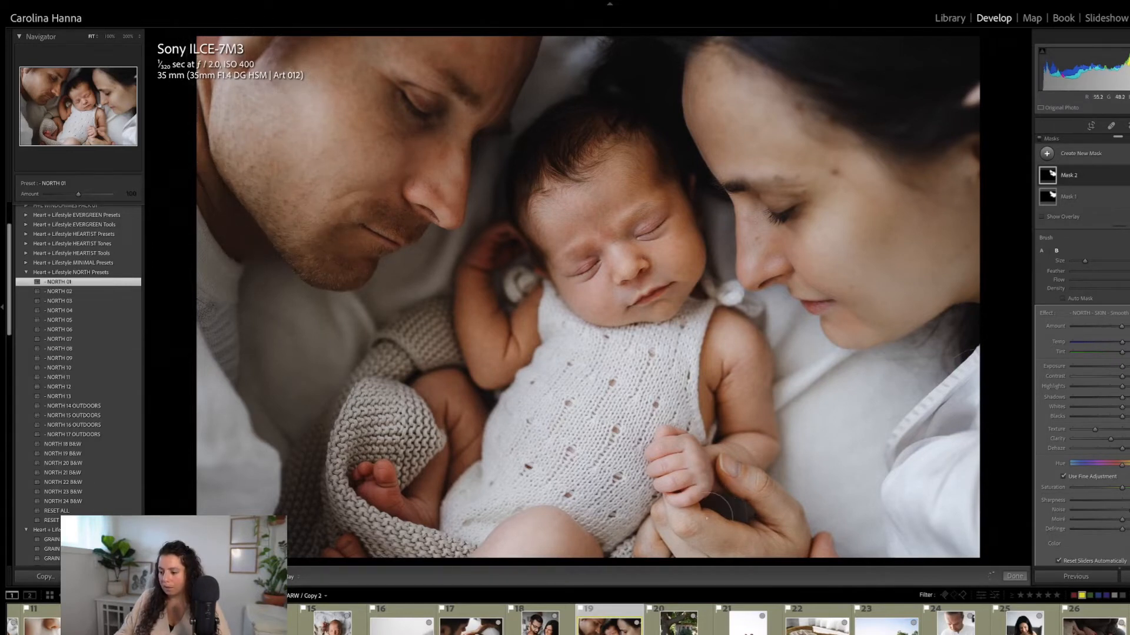
pyautogui.moveTo(738, 521); pyautogui.dragTo(777, 520)
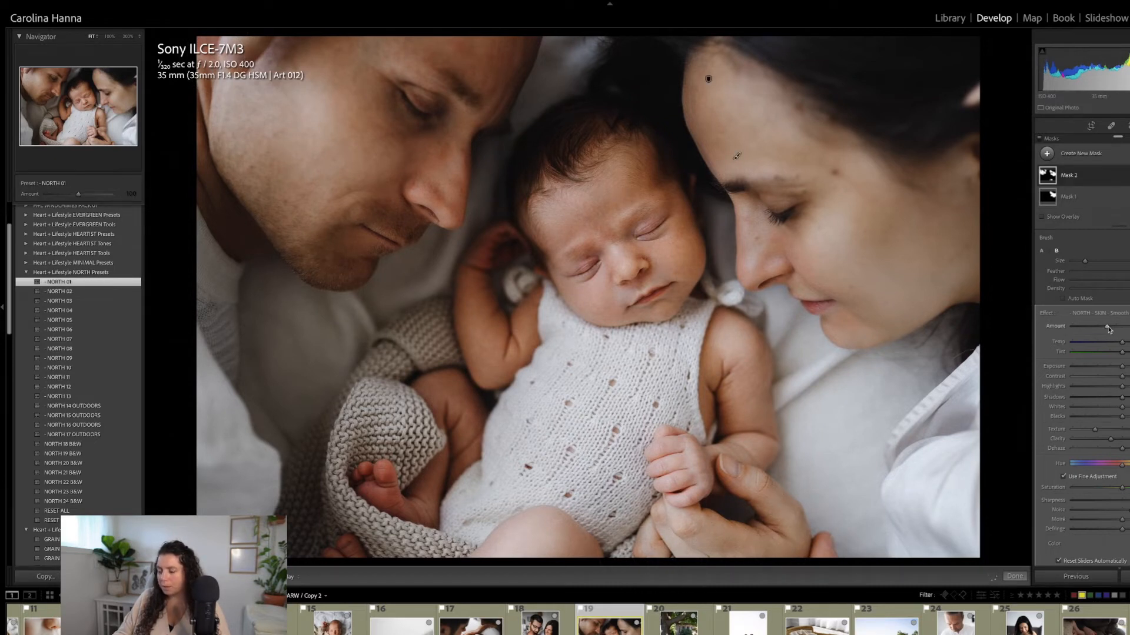
pyautogui.moveTo(1108, 327); pyautogui.dragTo(1110, 327)
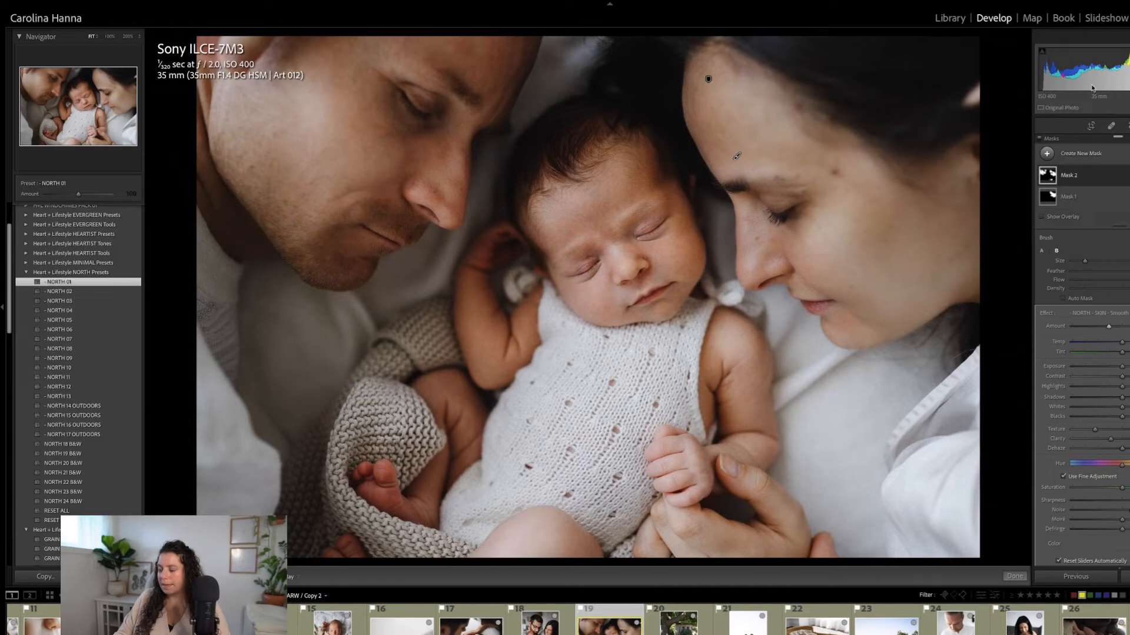
# Add a linear gradient over the mother's side with a warmer temperature and slightly lower exposure, and compare the photo with the original
pyautogui.press('m')
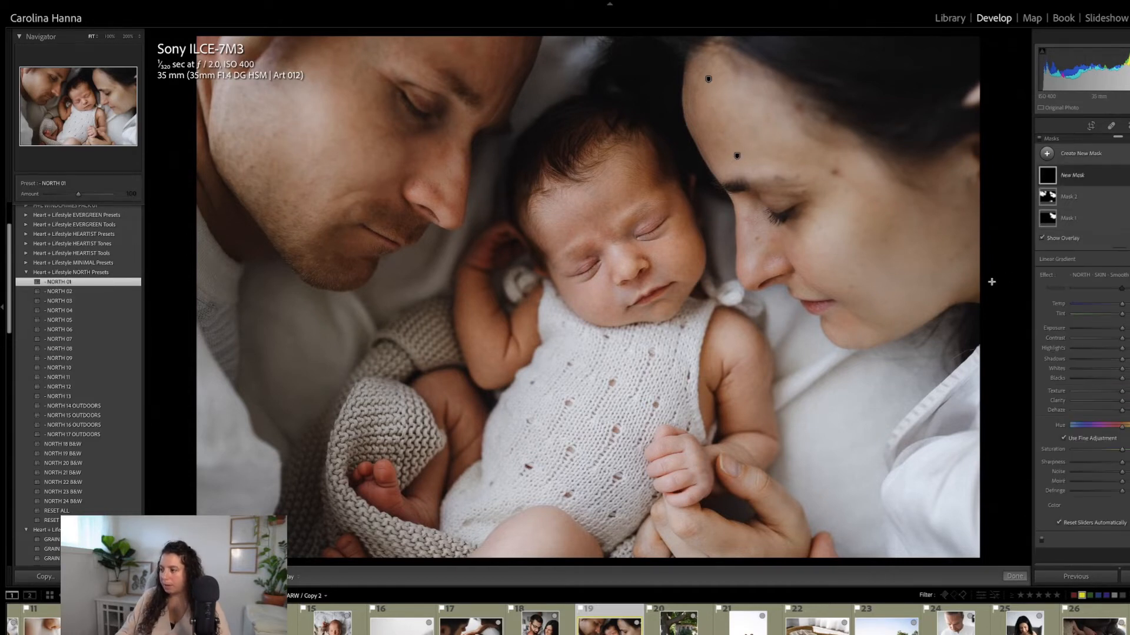
pyautogui.moveTo(983, 267); pyautogui.dragTo(643, 292)
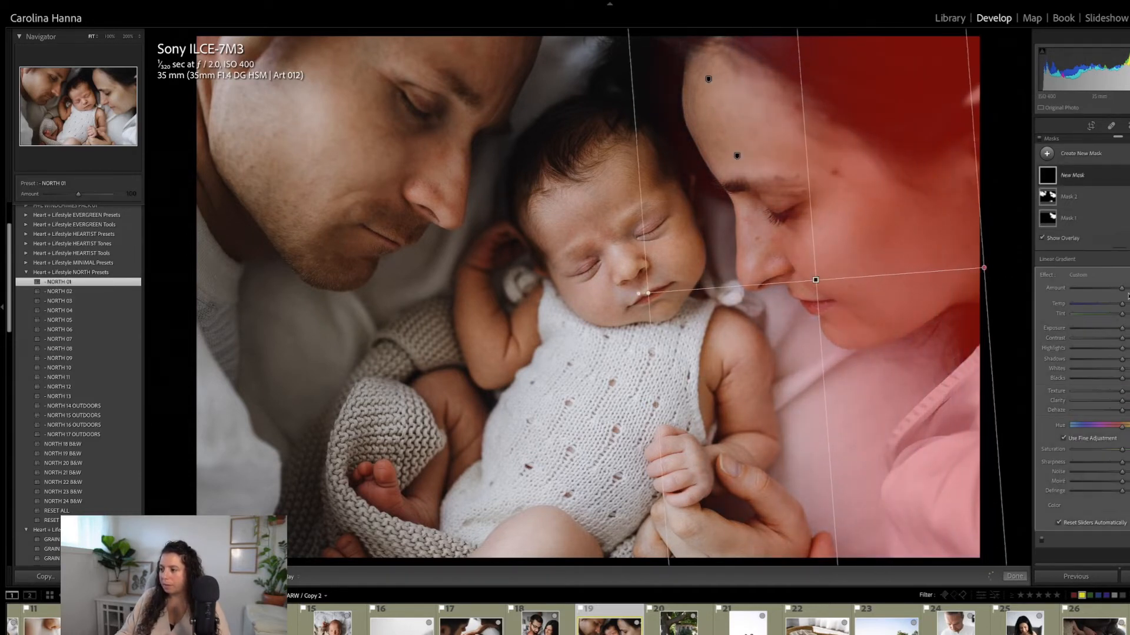
pyautogui.moveTo(1122, 306); pyautogui.dragTo(1129, 304)
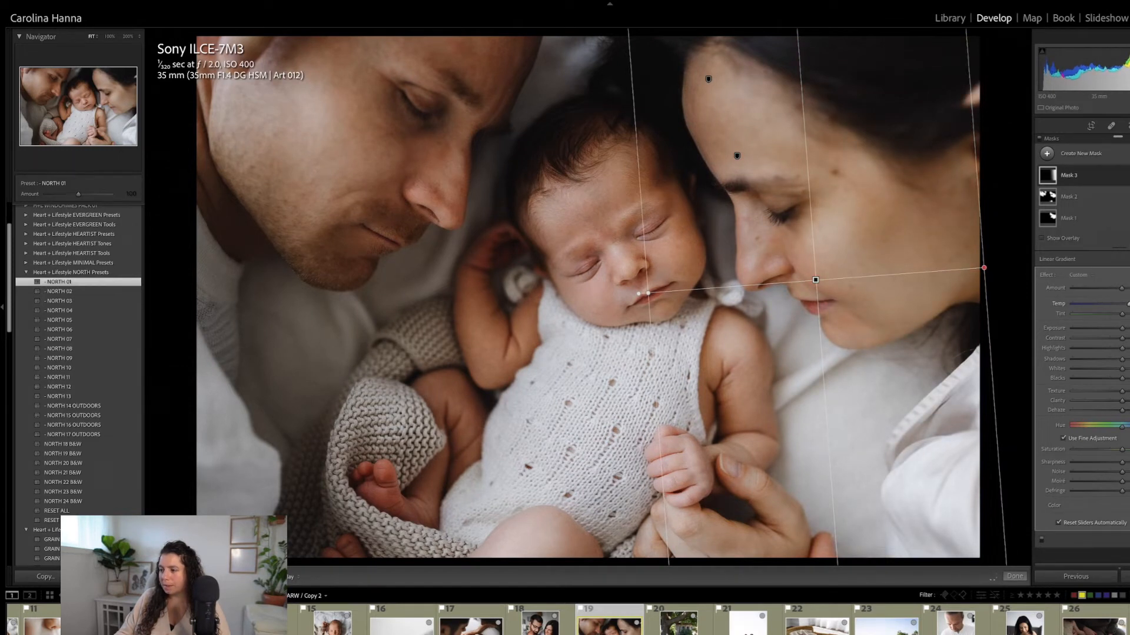
pyautogui.moveTo(1122, 329); pyautogui.dragTo(1120, 328)
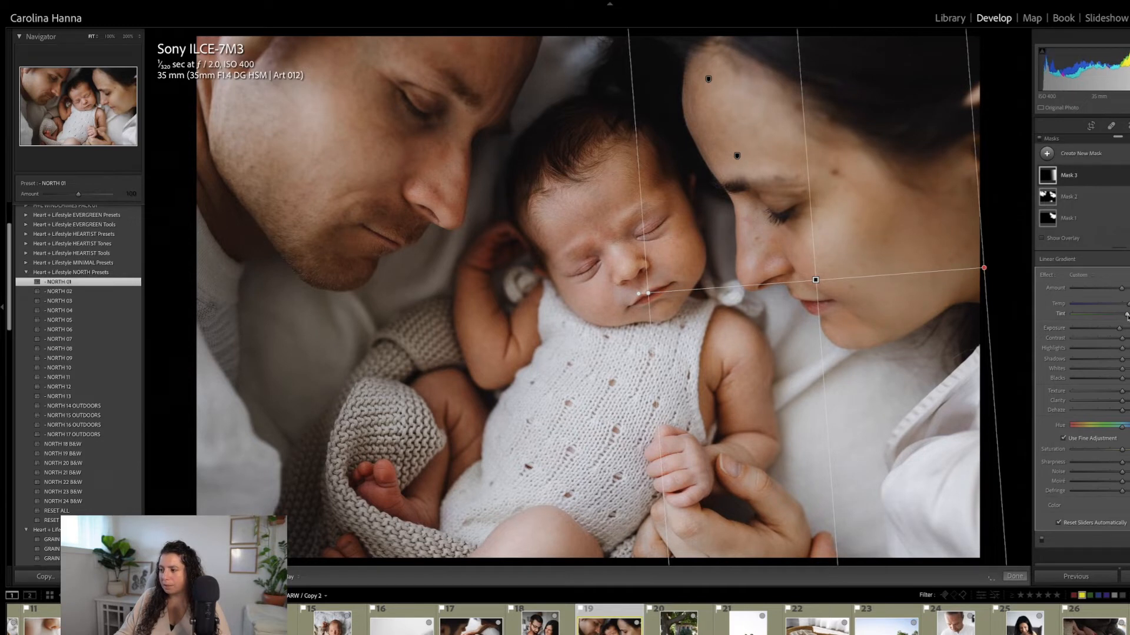
pyautogui.click(1014, 576)
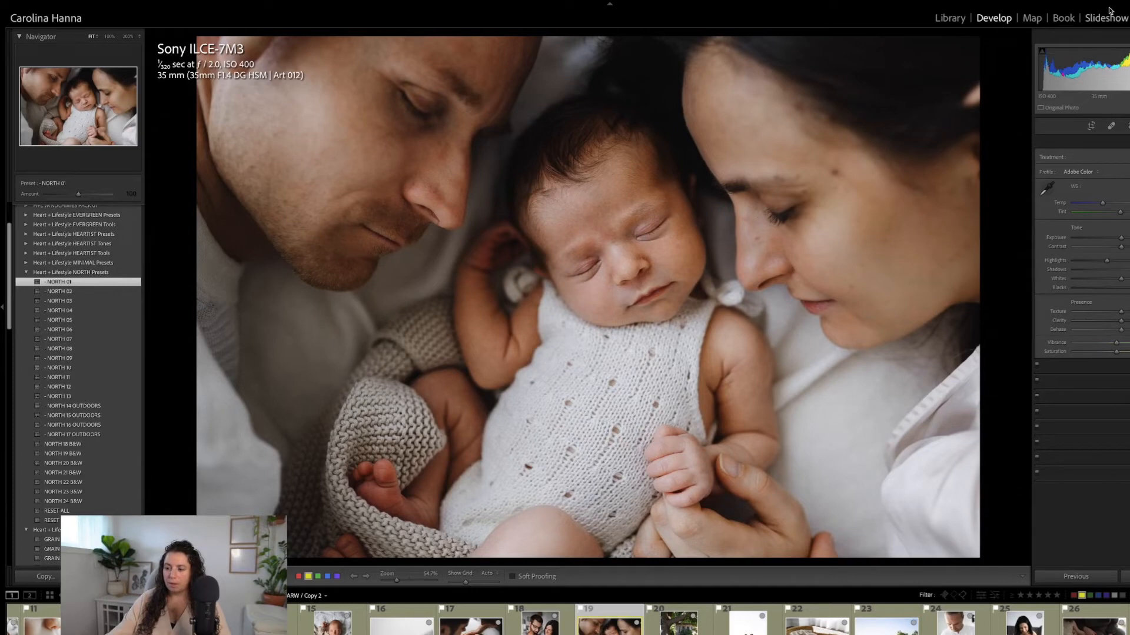
pyautogui.press('\\')
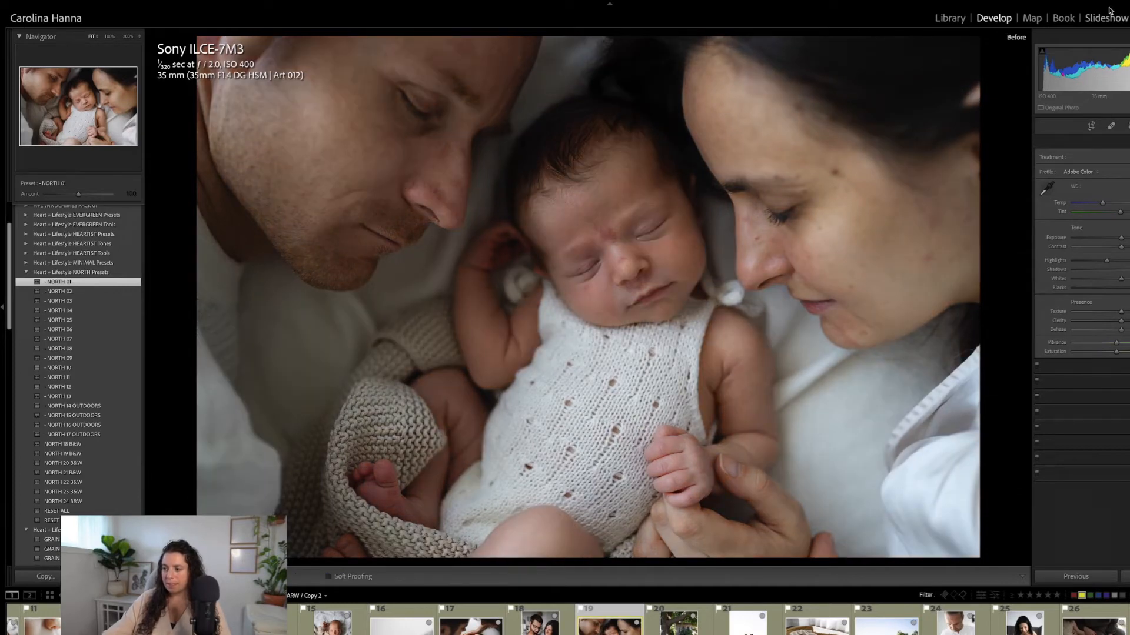
pyautogui.press('\\')
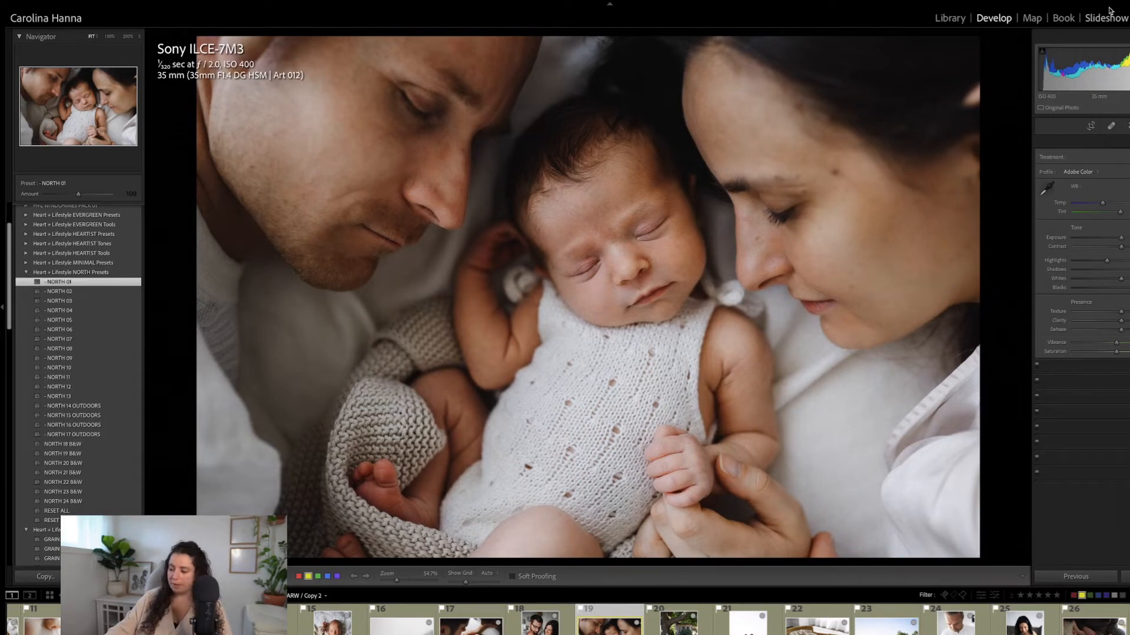
# Go to the photo of the girl beside the large tree and straighten it slightly with the crop tool
pyautogui.press('Right')
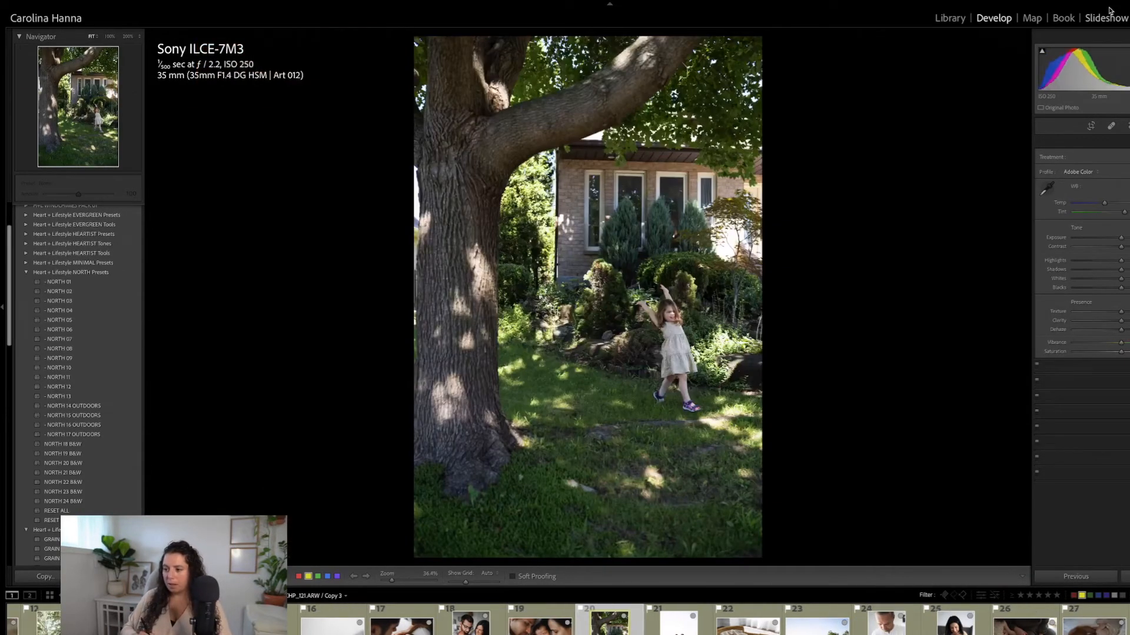
pyautogui.click(1092, 126)
pyautogui.moveTo(844, 256); pyautogui.dragTo(845, 250)
pyautogui.doubleClick(616, 303)
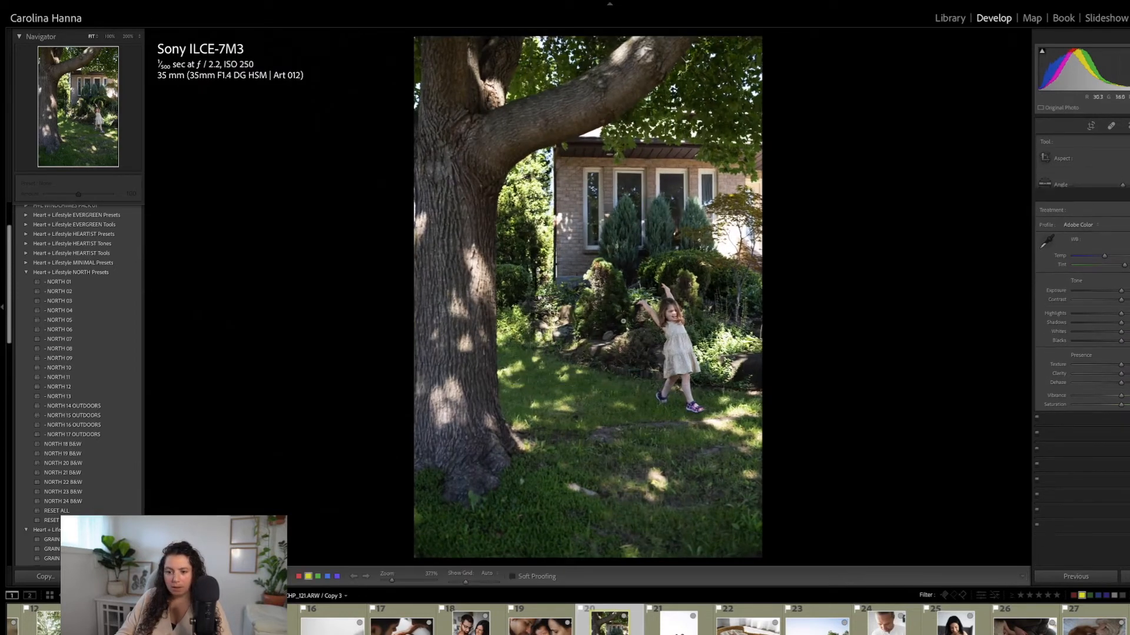
# Apply NORTH 14 OUTDOORS to the tree photo with raised exposure and temperature, and add the LENS CORRECTION + tool
pyautogui.click(80, 426)
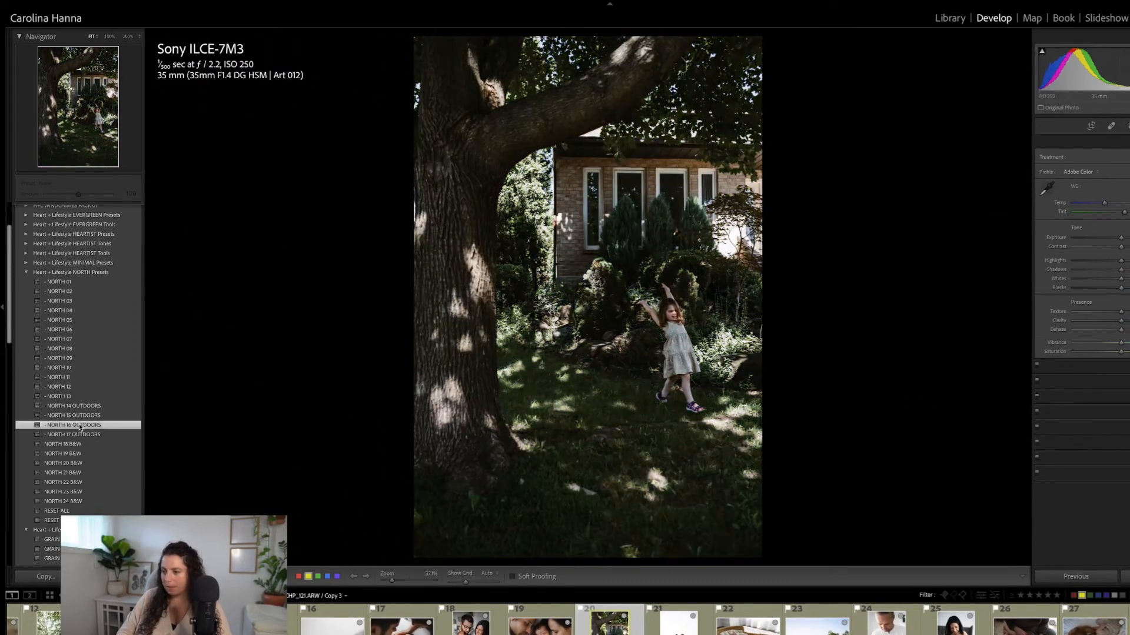
pyautogui.click(79, 406)
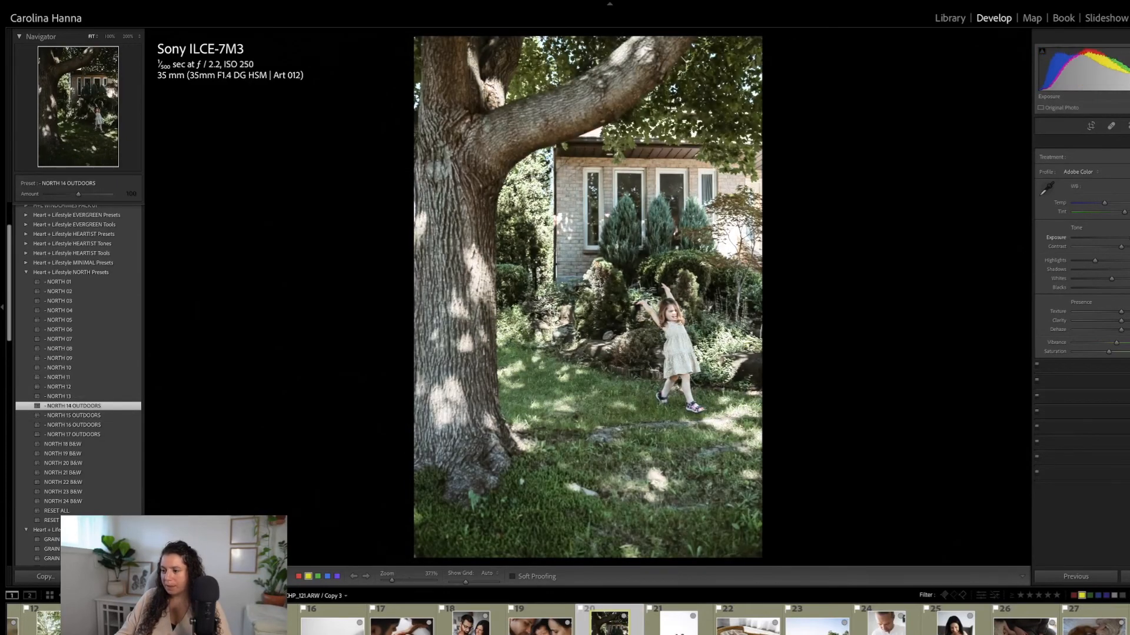
pyautogui.moveTo(1105, 205); pyautogui.dragTo(1115, 206)
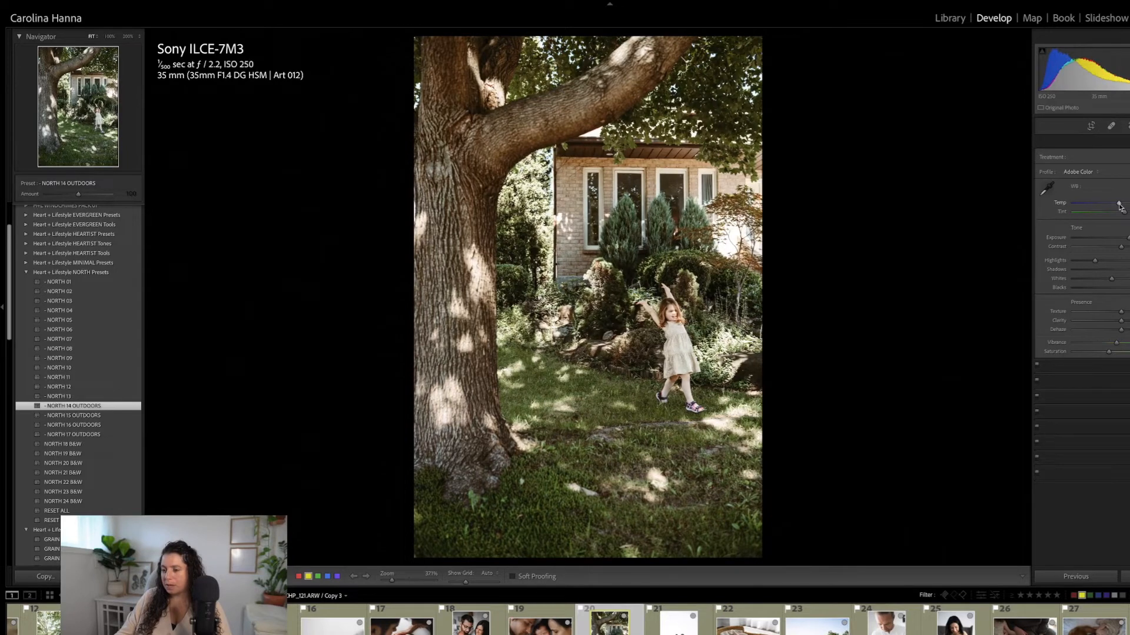
pyautogui.scroll(-5, 106, 447)
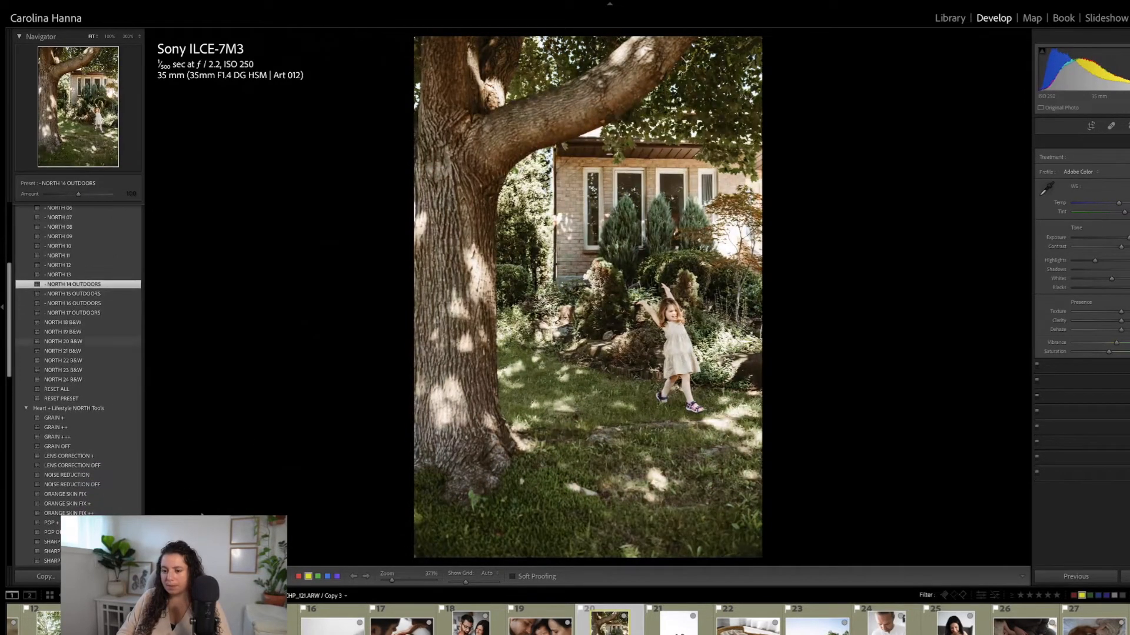
pyautogui.click(127, 458)
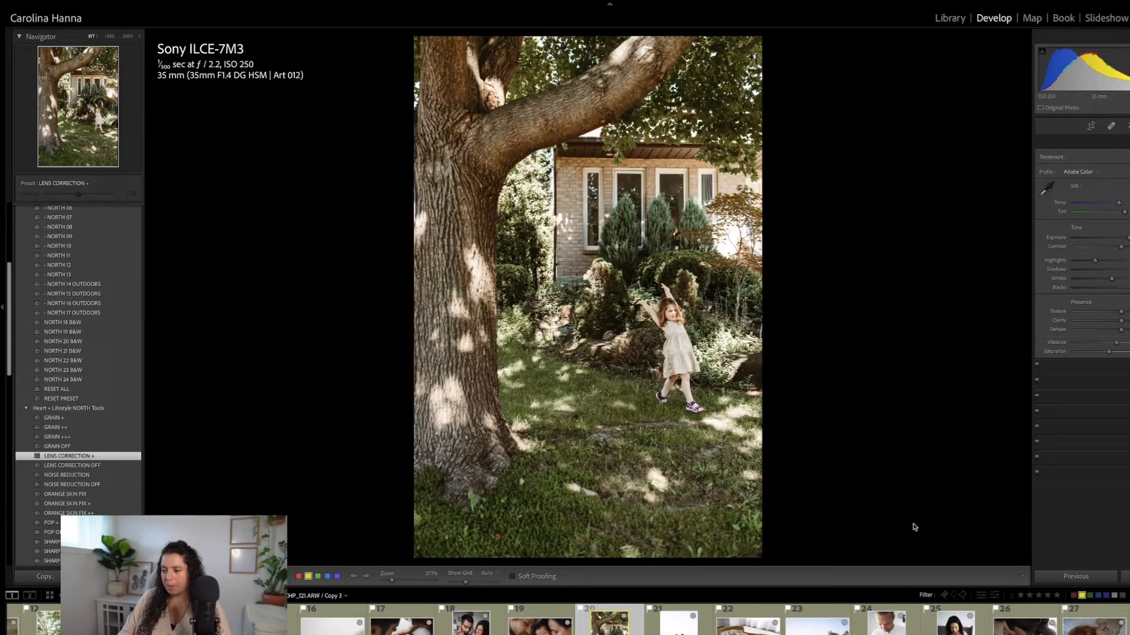
# Warm the tree photo a little more, lower its highlights, and compare it with the original
pyautogui.moveTo(1118, 203); pyautogui.dragTo(1123, 205)
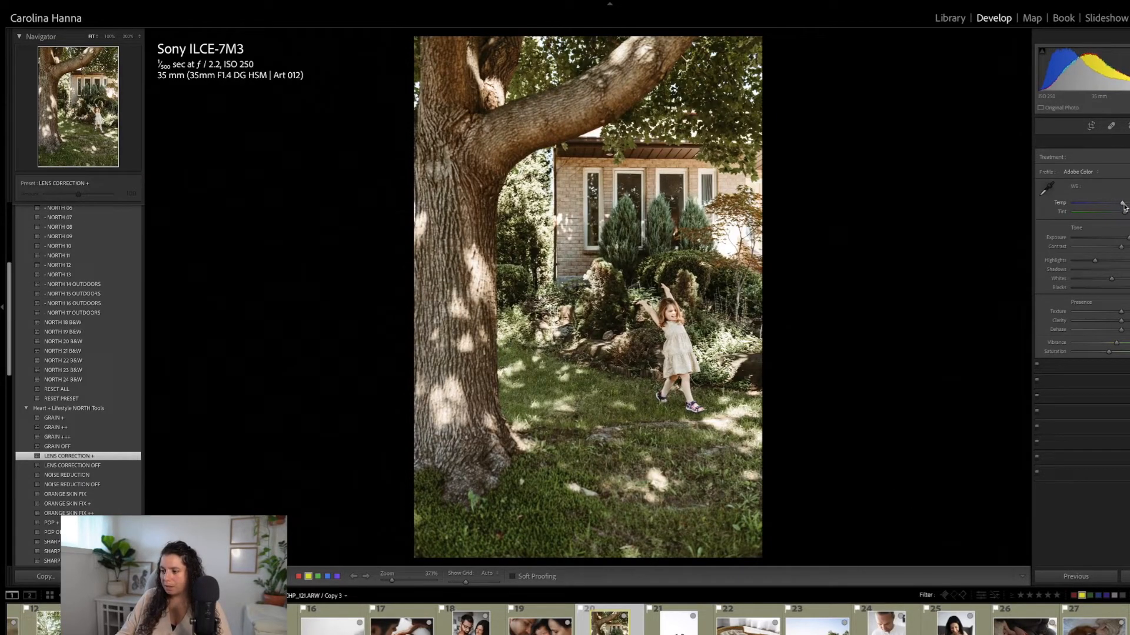
pyautogui.moveTo(1095, 261); pyautogui.dragTo(1129, 239)
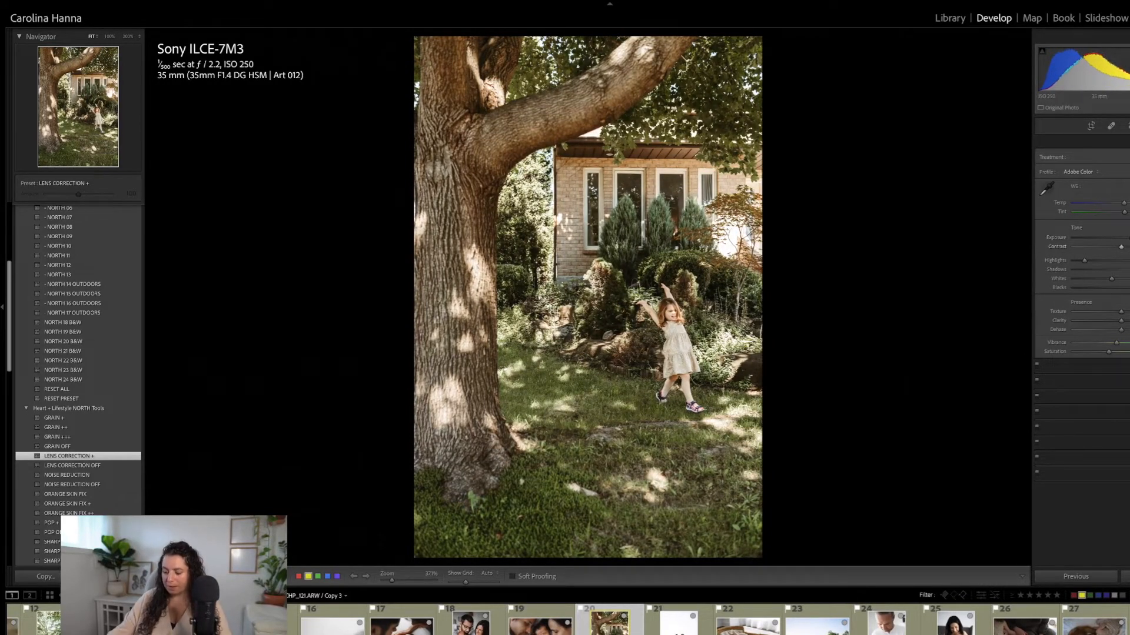
pyautogui.press('\\')
pyautogui.press('\\')
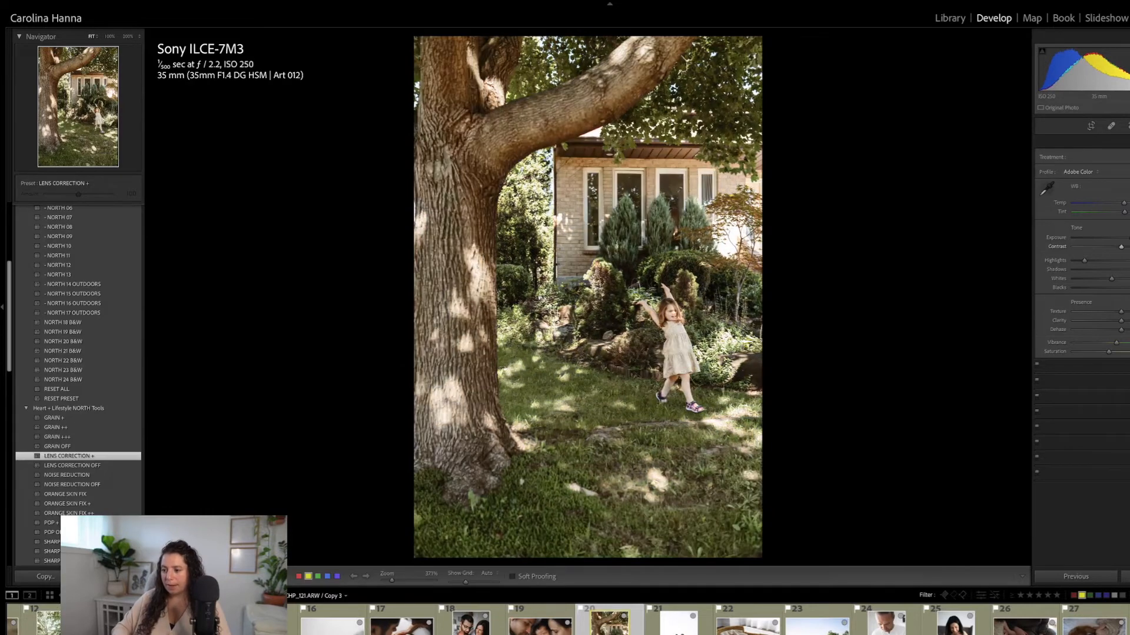
# Go to the family portrait at the city overlook and apply NORTH 02 with raised exposure and a warmer temperature
pyautogui.press('Right')
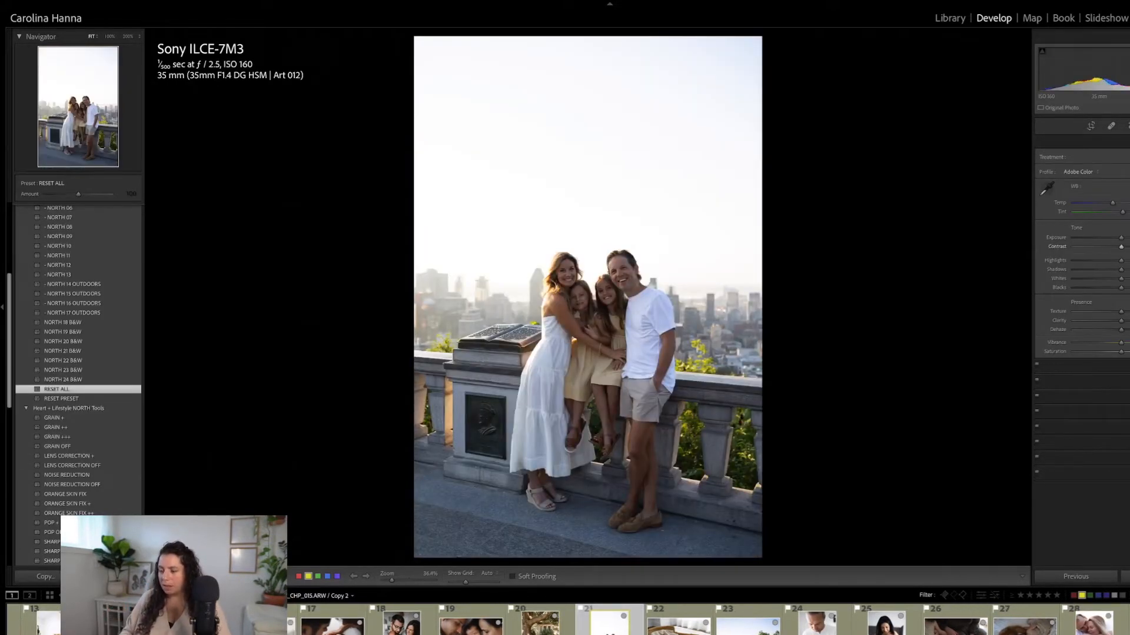
pyautogui.moveTo(10, 287); pyautogui.dragTo(10, 234)
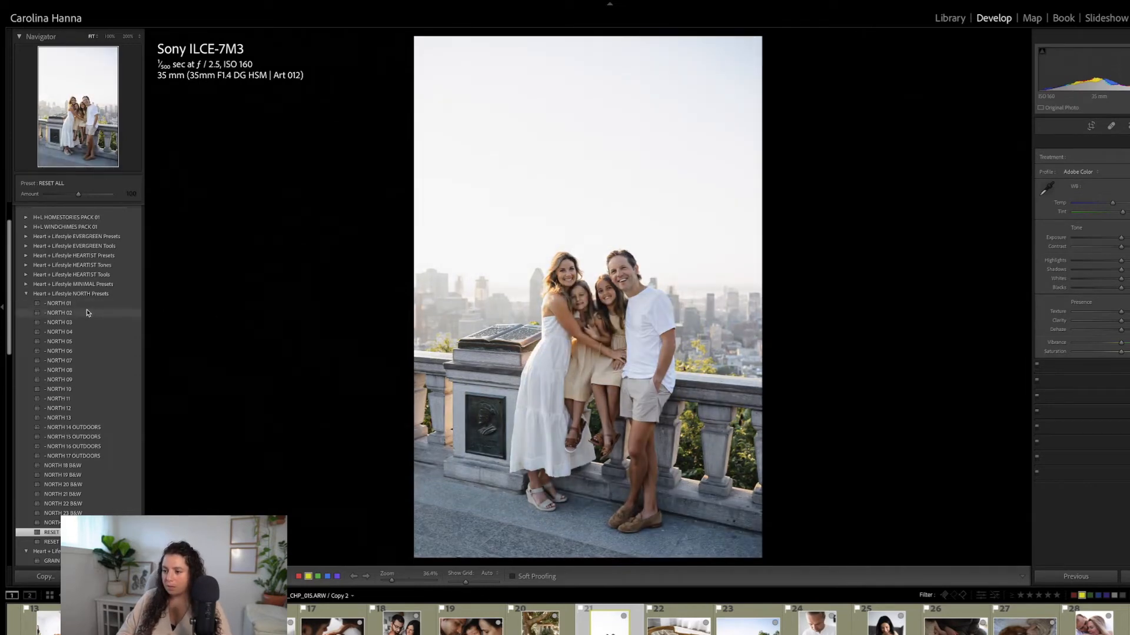
pyautogui.click(84, 314)
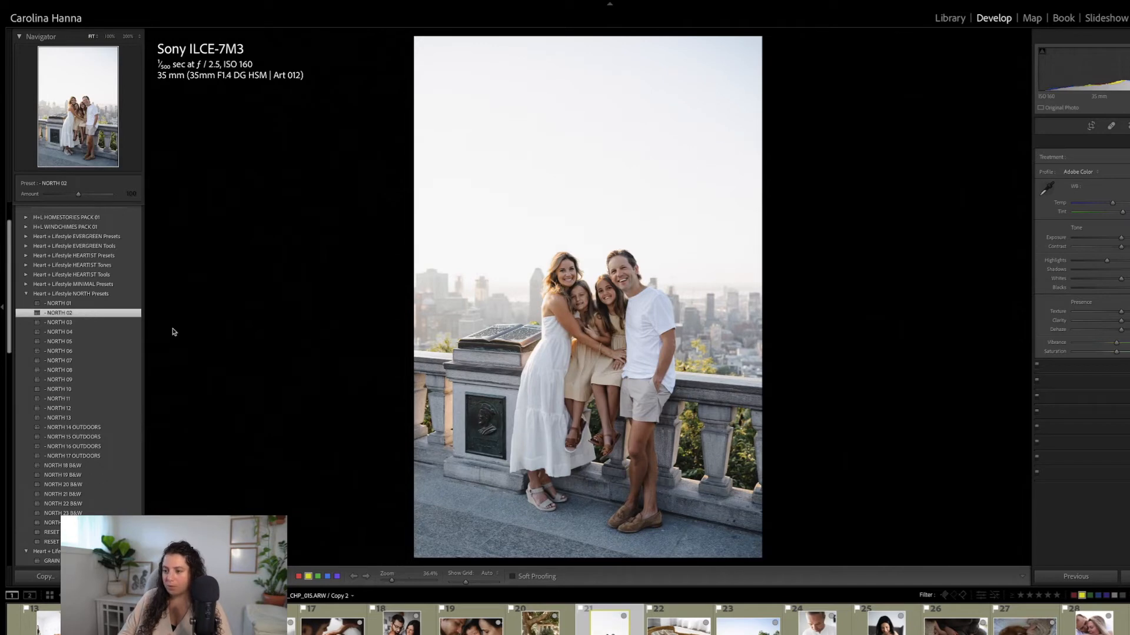
pyautogui.moveTo(1123, 240); pyautogui.dragTo(1126, 239)
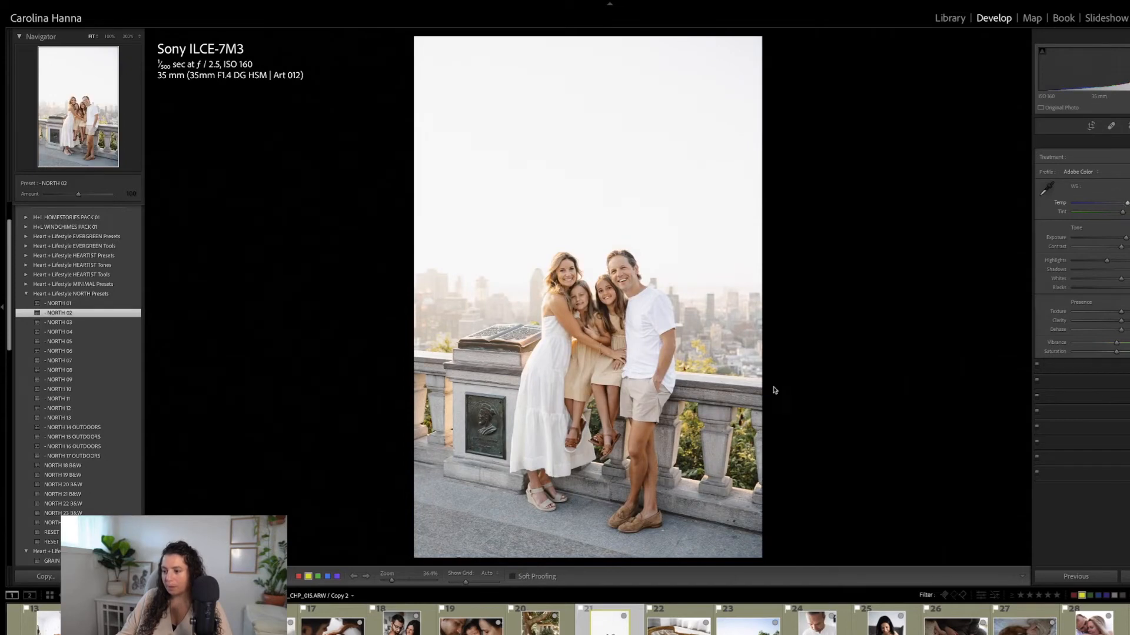
# Shift the overlook portrait's tint slightly towards magenta, check the faces up close, and compare the photo with the original
pyautogui.press('z')
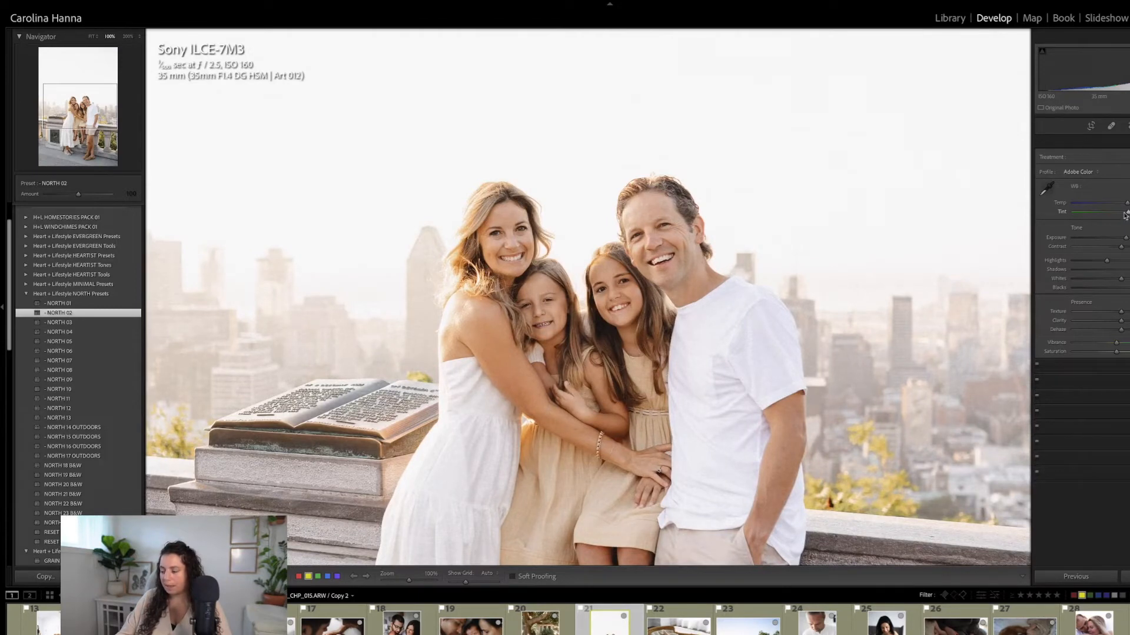
pyautogui.click(798, 382)
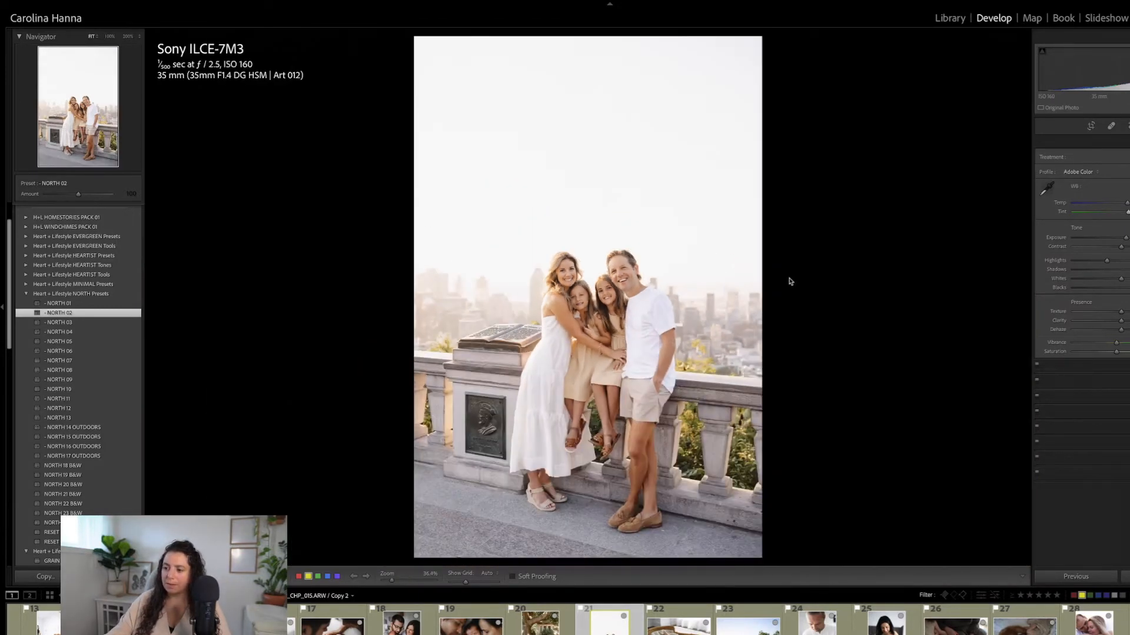
pyautogui.press('\\')
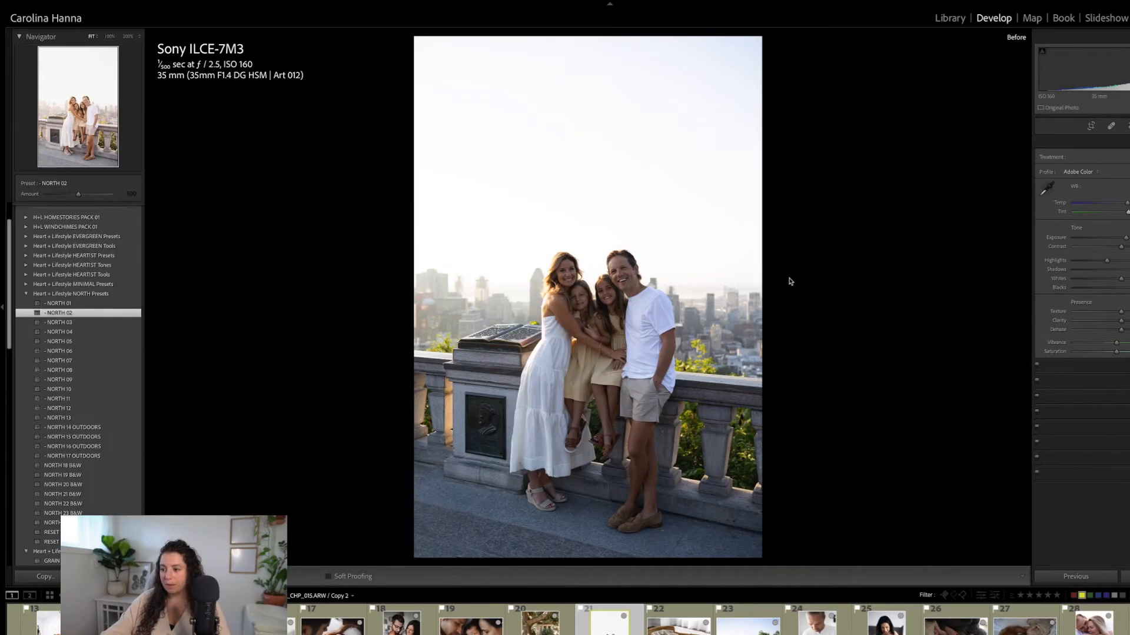
pyautogui.press('\\')
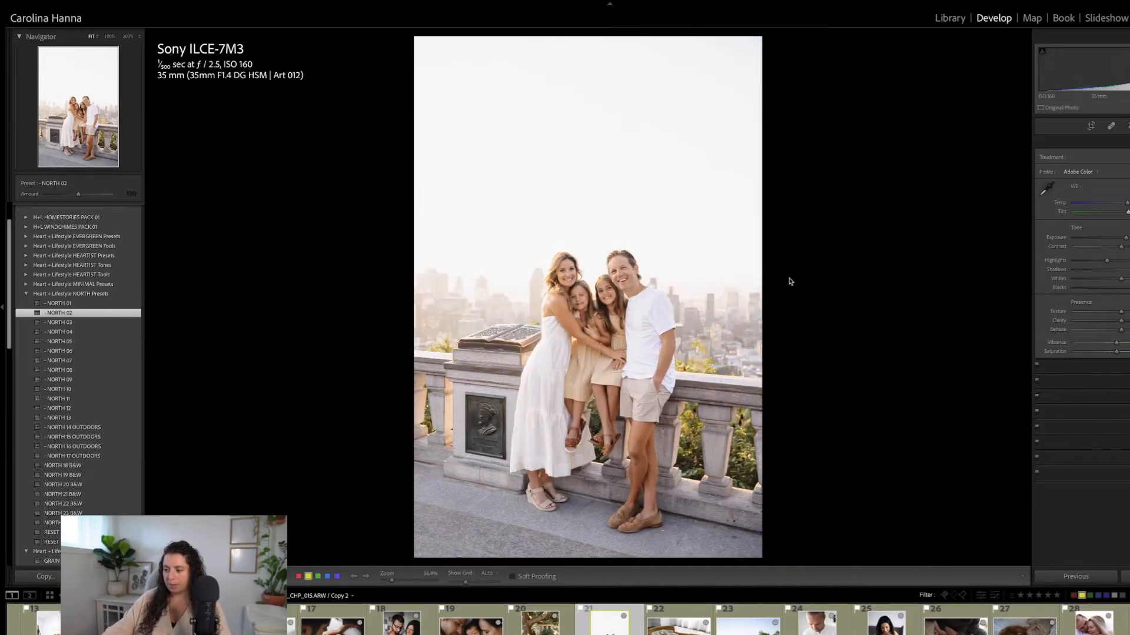
# Apply NORTH 01 to the photo of the baby in the wicker basket, raise tint slightly, lower exposure and shadows, and compare it with the original
pyautogui.press('Right')
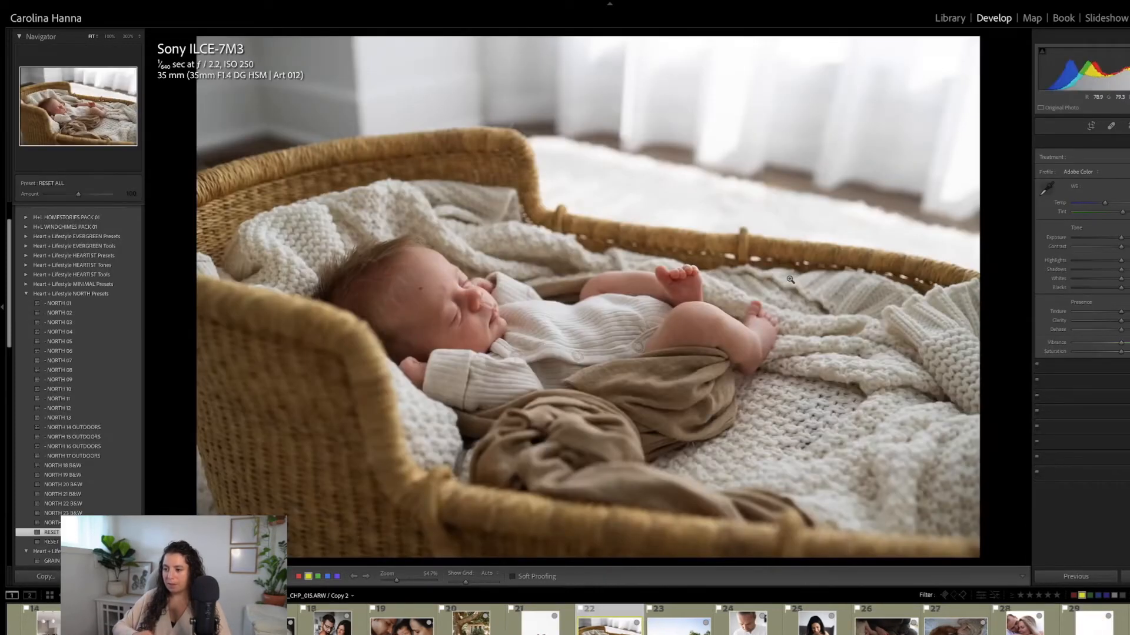
pyautogui.click(62, 304)
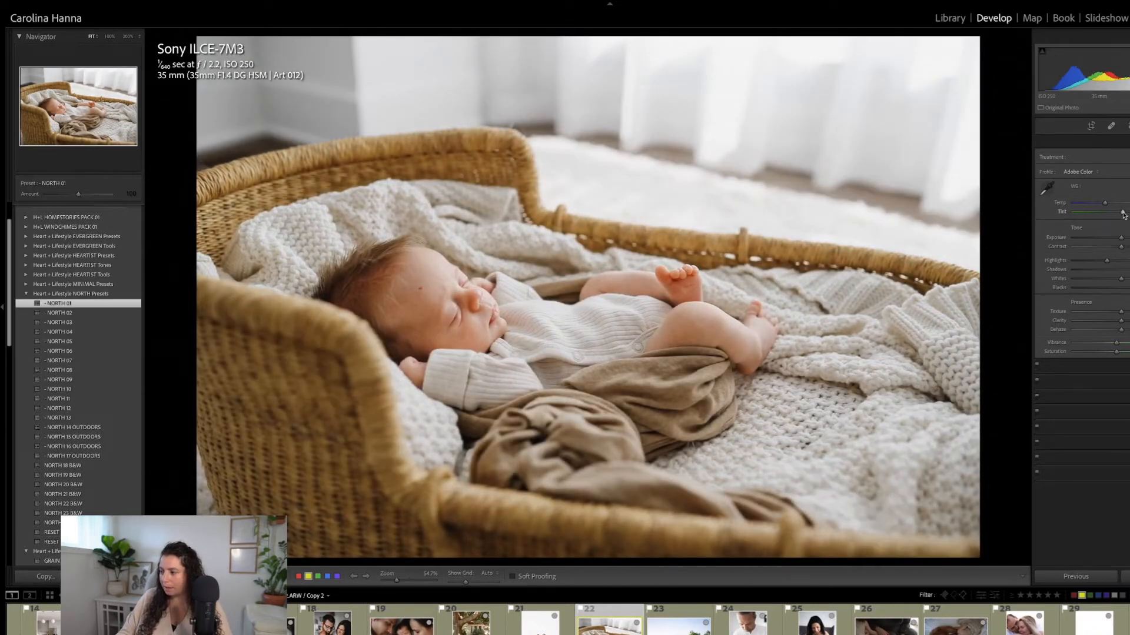
pyautogui.moveTo(1123, 215); pyautogui.dragTo(1124, 215)
pyautogui.moveTo(1129, 271); pyautogui.dragTo(1118, 240)
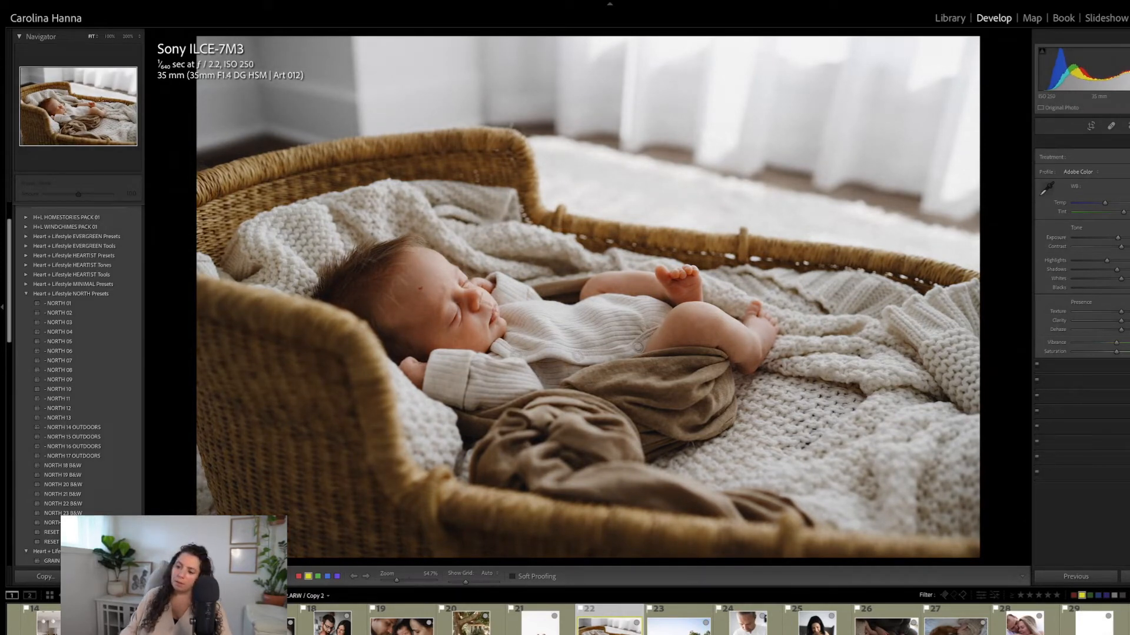
pyautogui.press('\\')
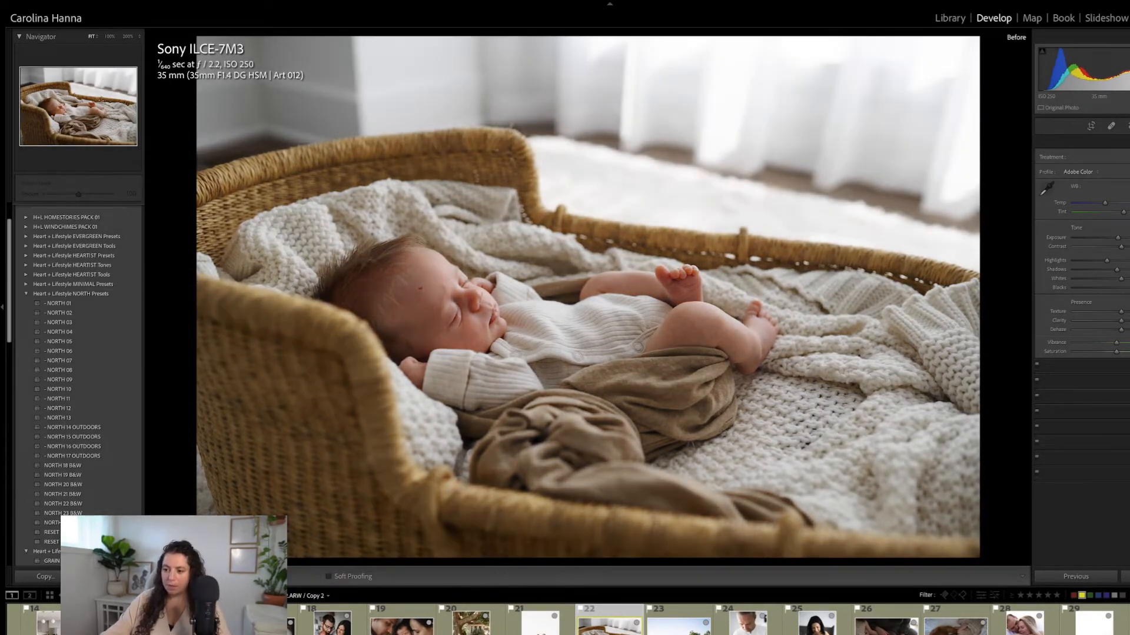
pyautogui.press('\\')
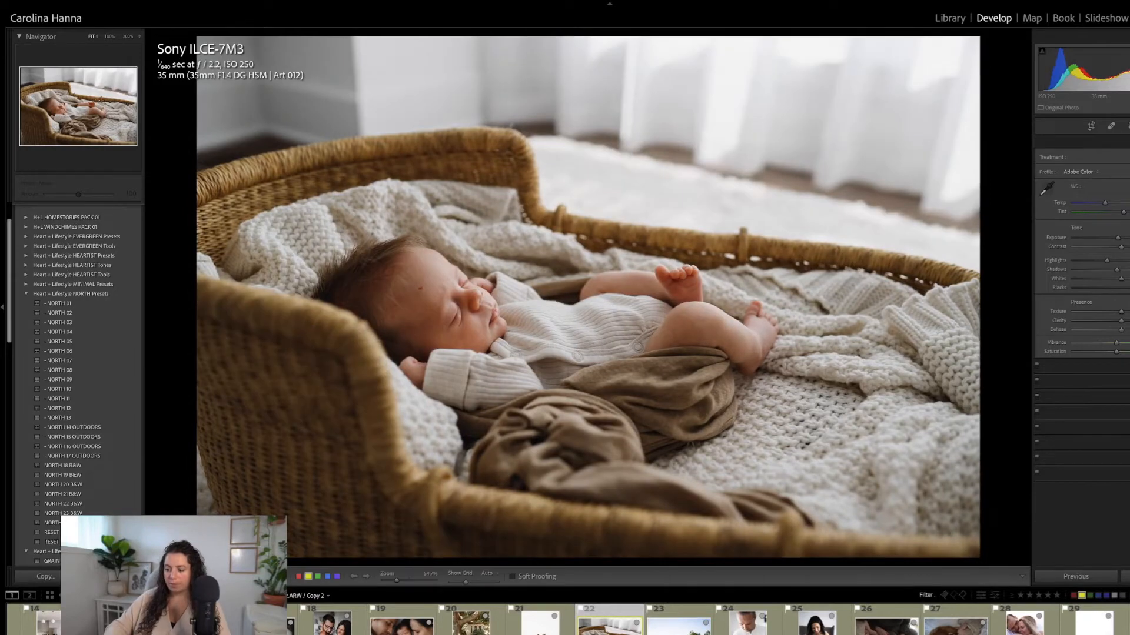
# Go to the photo of the family leaning on the stone railing and straighten it slightly with the crop tool
pyautogui.press('Right')
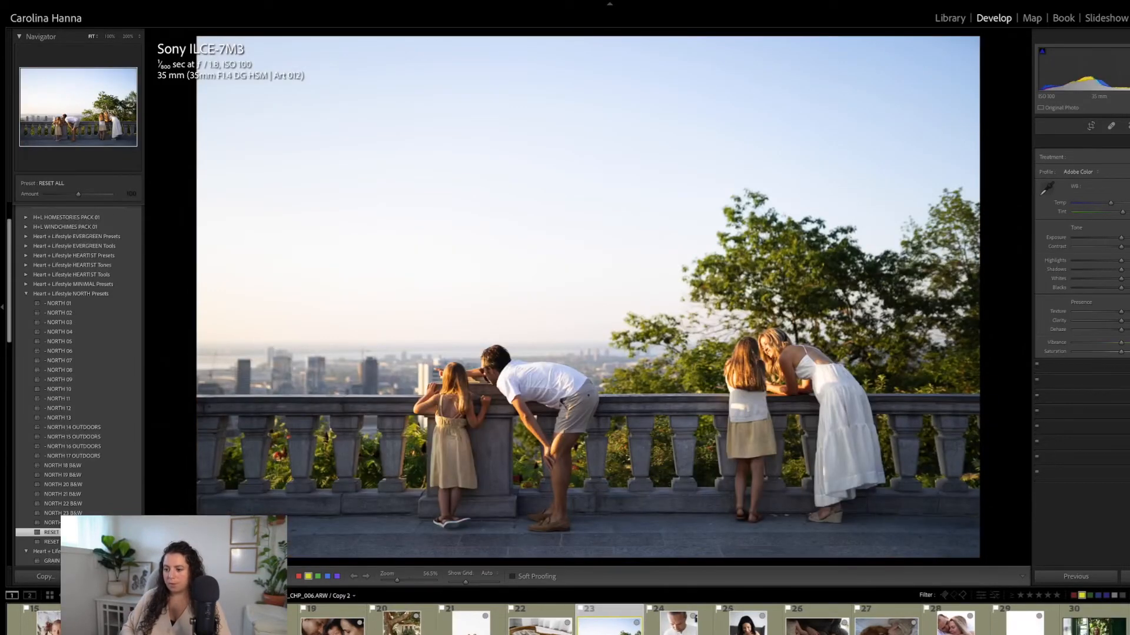
pyautogui.press('r')
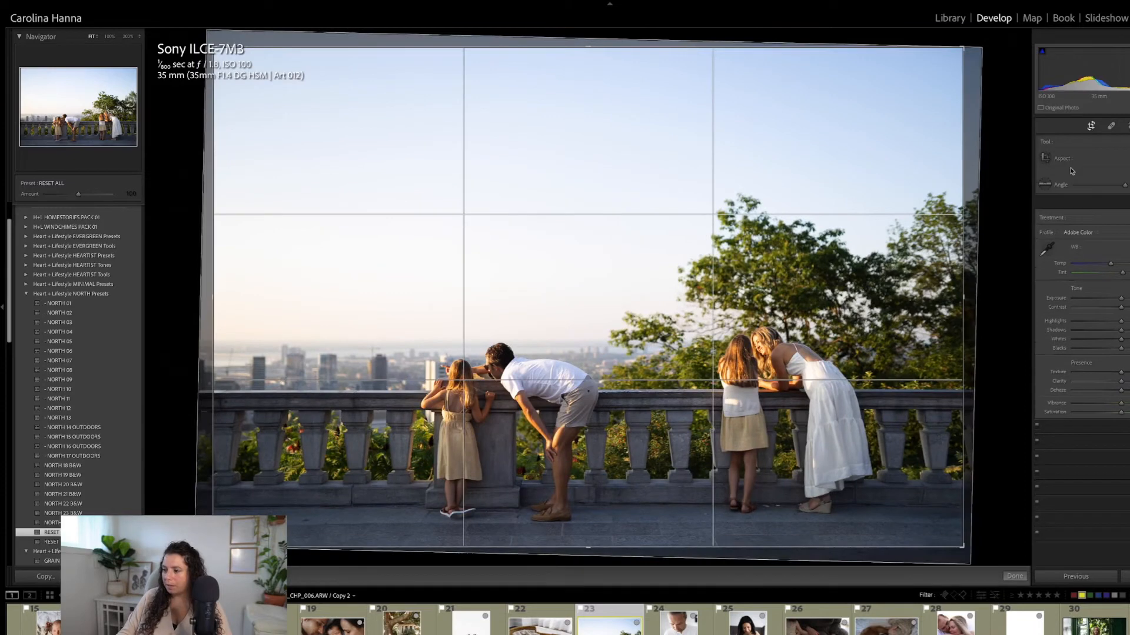
pyautogui.moveTo(997, 233)
pyautogui.mouseDown()
pyautogui.moveTo(996, 222)
pyautogui.moveTo(997, 234)
pyautogui.mouseUp()
pyautogui.press('Return')
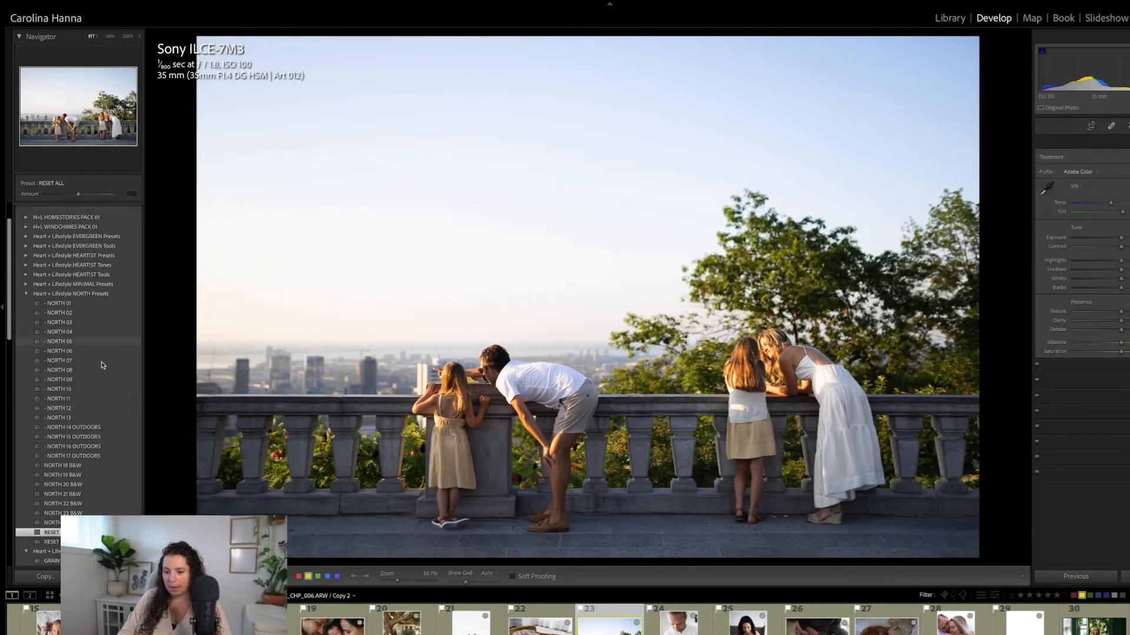
# Convert the railing photo with NORTH 18 B&W, lower its highlights, and compare it with the original
pyautogui.click(76, 467)
pyautogui.click(76, 466)
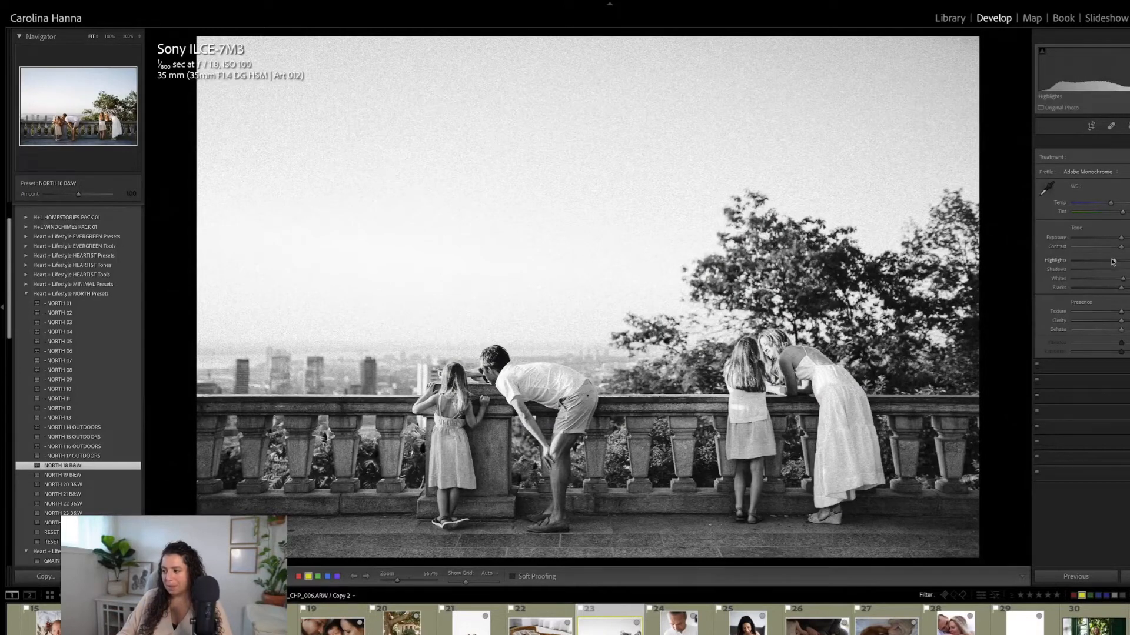
pyautogui.moveTo(1102, 265); pyautogui.dragTo(1089, 262)
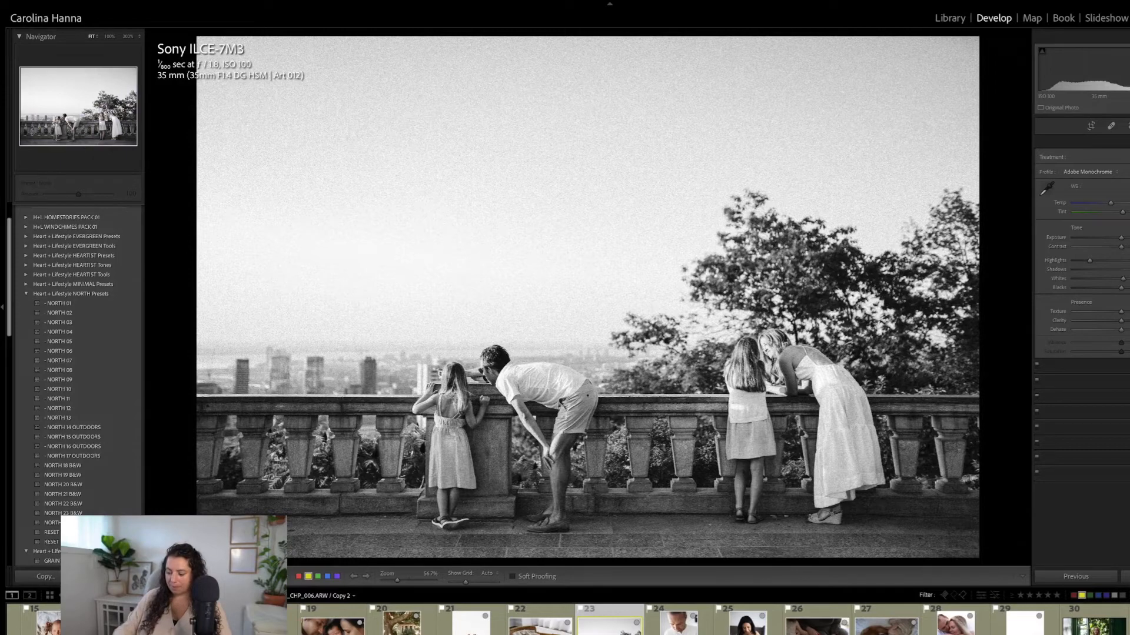
pyautogui.press('\\')
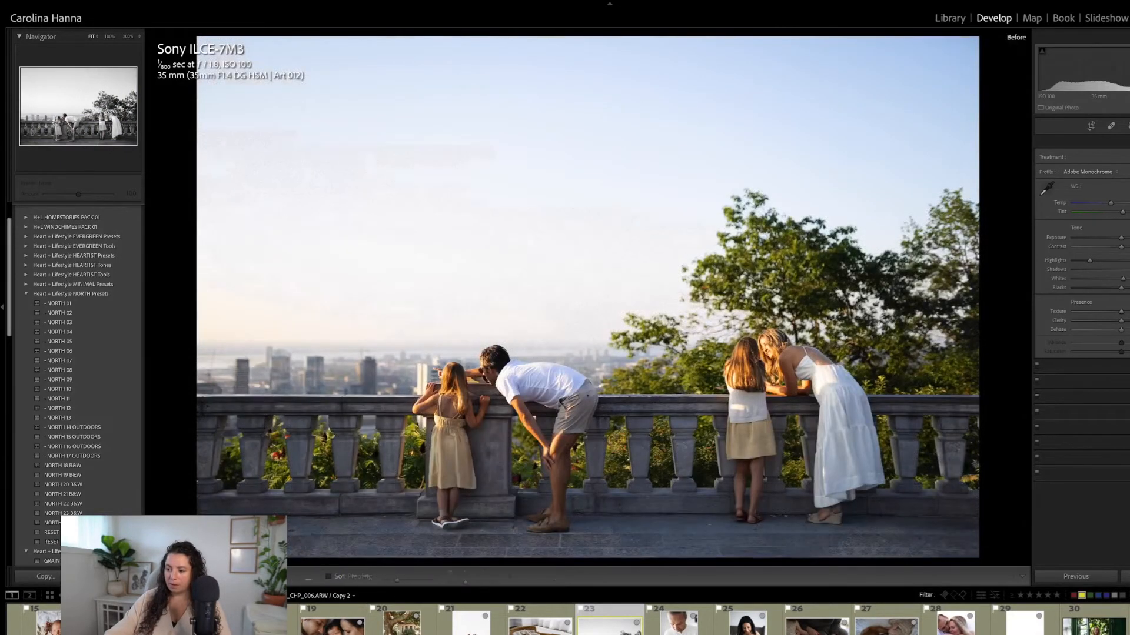
pyautogui.press('\\')
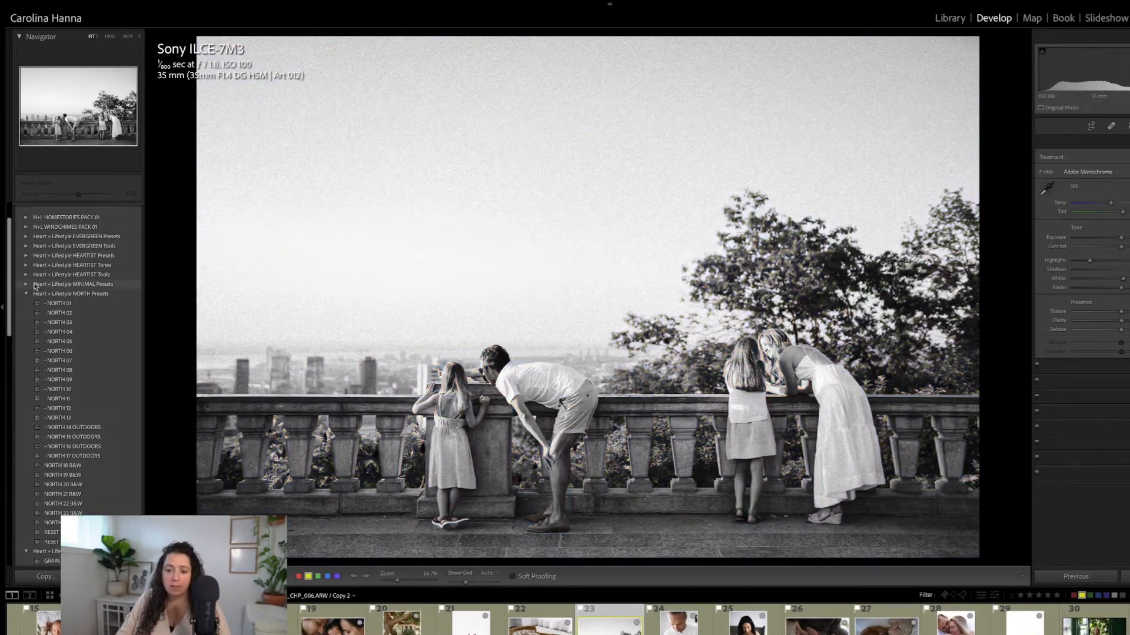
pyautogui.moveTo(8, 288); pyautogui.dragTo(9, 366)
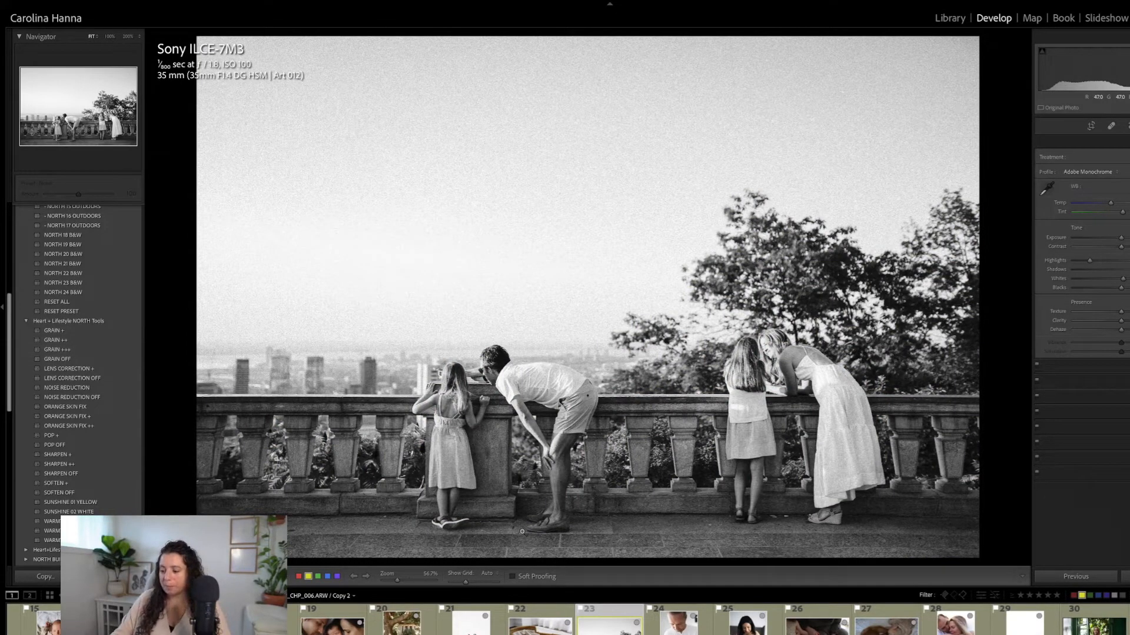
# Apply NORTH 01 to the photo of the father holding the newborn, with slightly lower exposure and a slightly warmer temperature
pyautogui.press('Right')
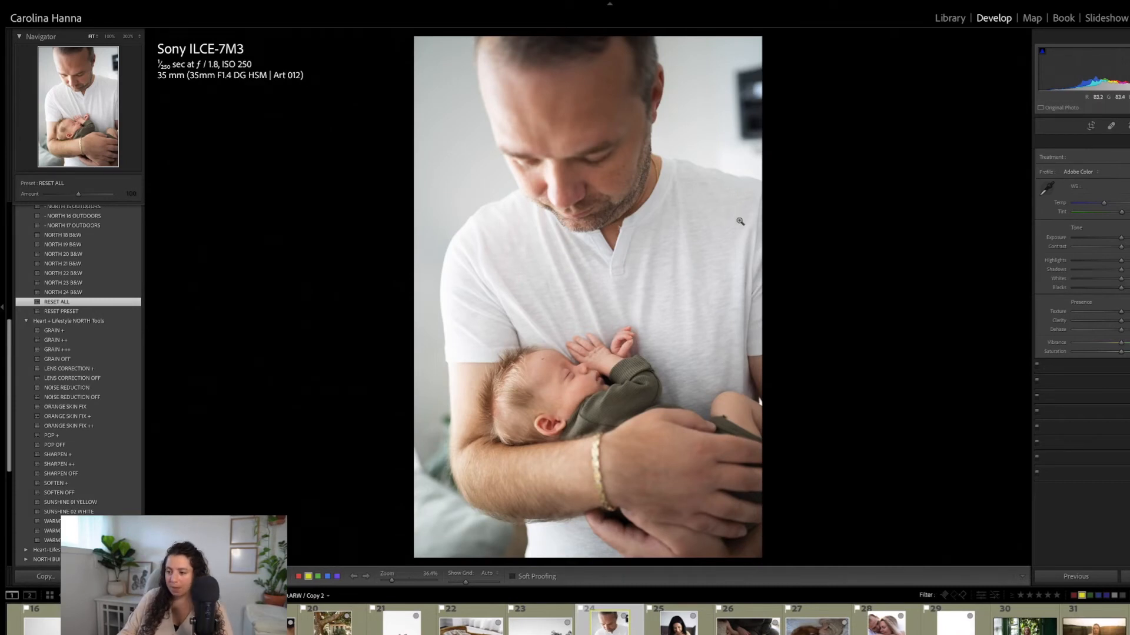
pyautogui.moveTo(8, 336); pyautogui.dragTo(2, 254)
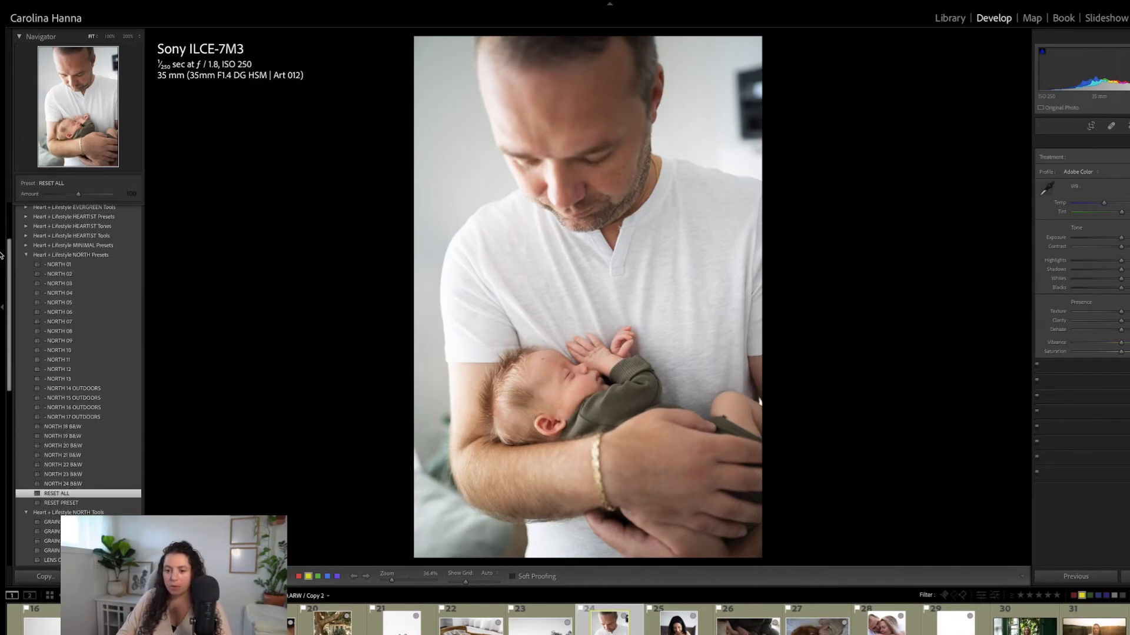
pyautogui.click(59, 264)
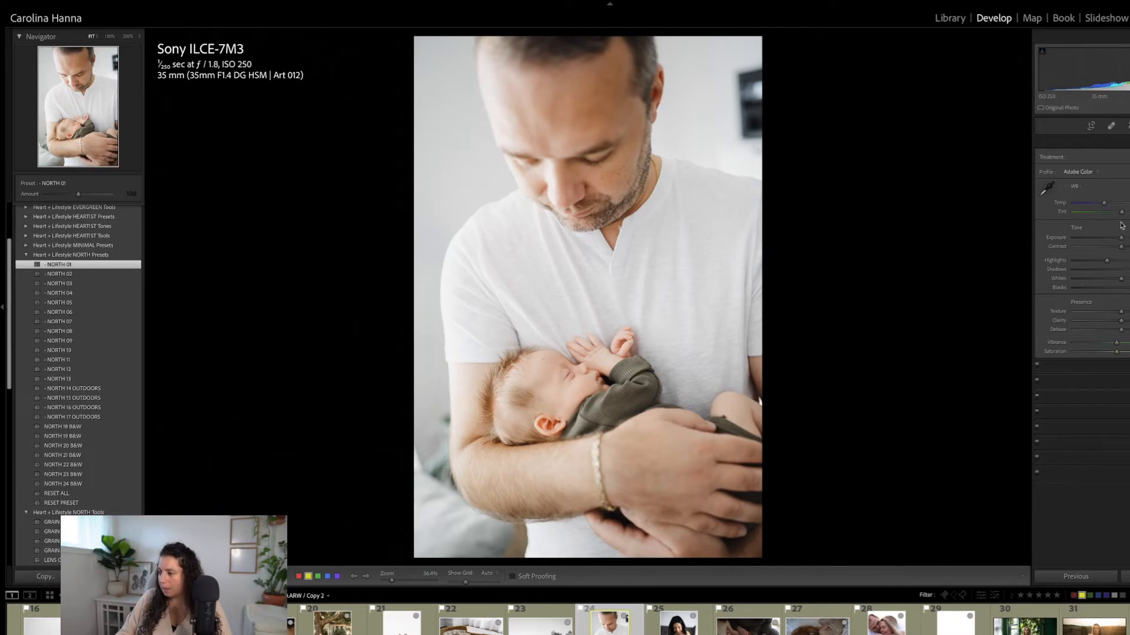
pyautogui.moveTo(1121, 237); pyautogui.dragTo(1117, 240)
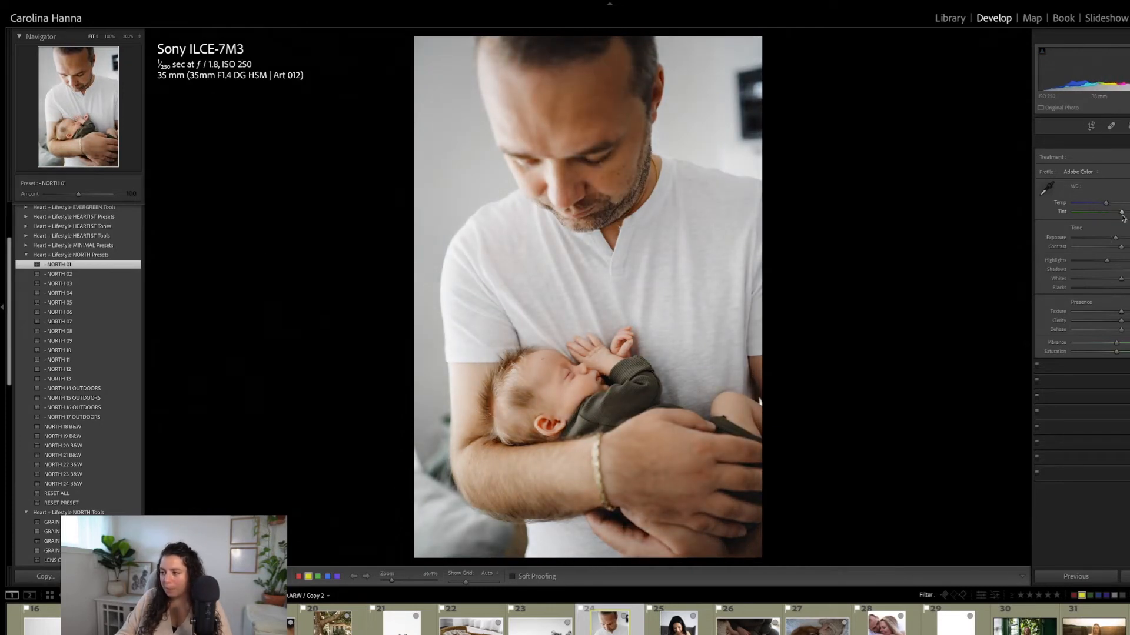
pyautogui.moveTo(1116, 238); pyautogui.dragTo(1118, 240)
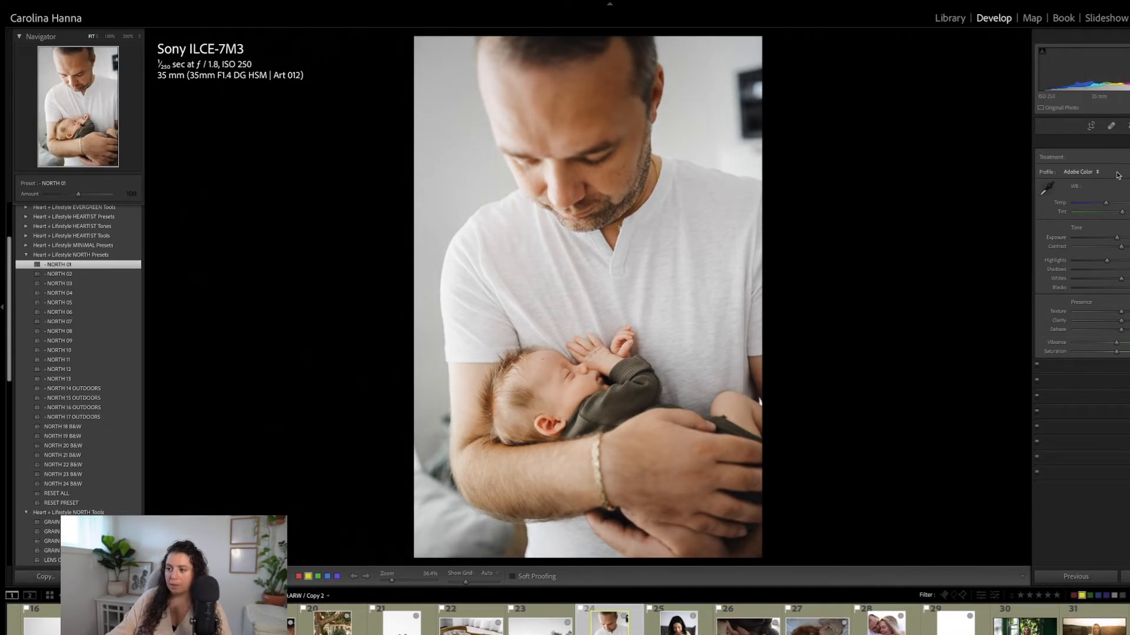
# Lower the highlights of the father and newborn photo strongly and compare it with the original
pyautogui.moveTo(1114, 263); pyautogui.dragTo(1066, 265)
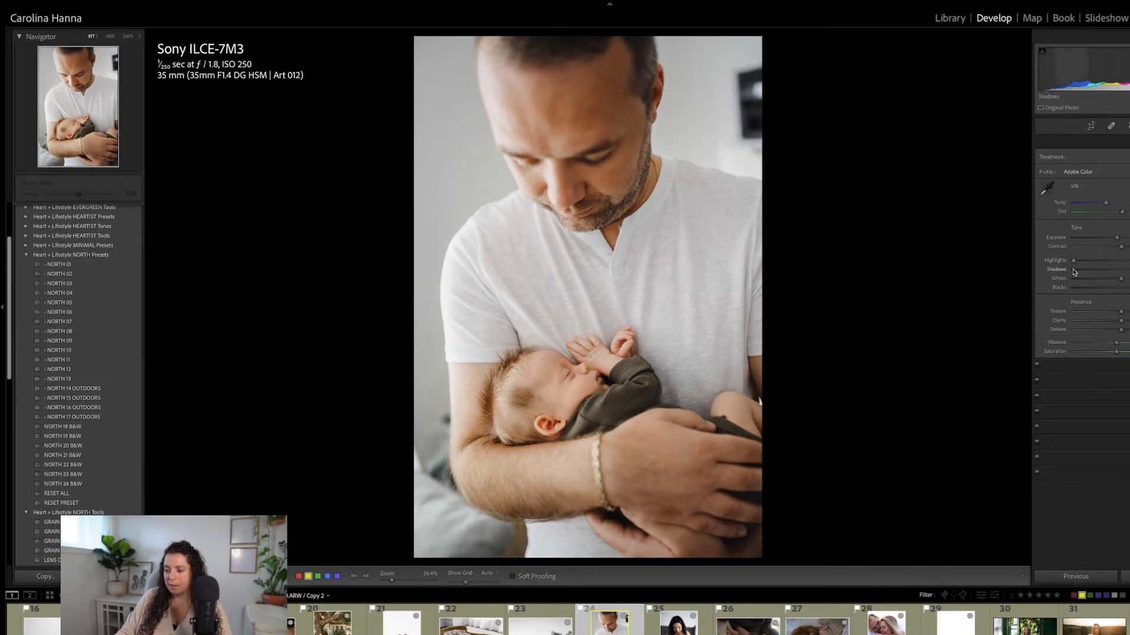
pyautogui.press('\\')
pyautogui.press('\\')
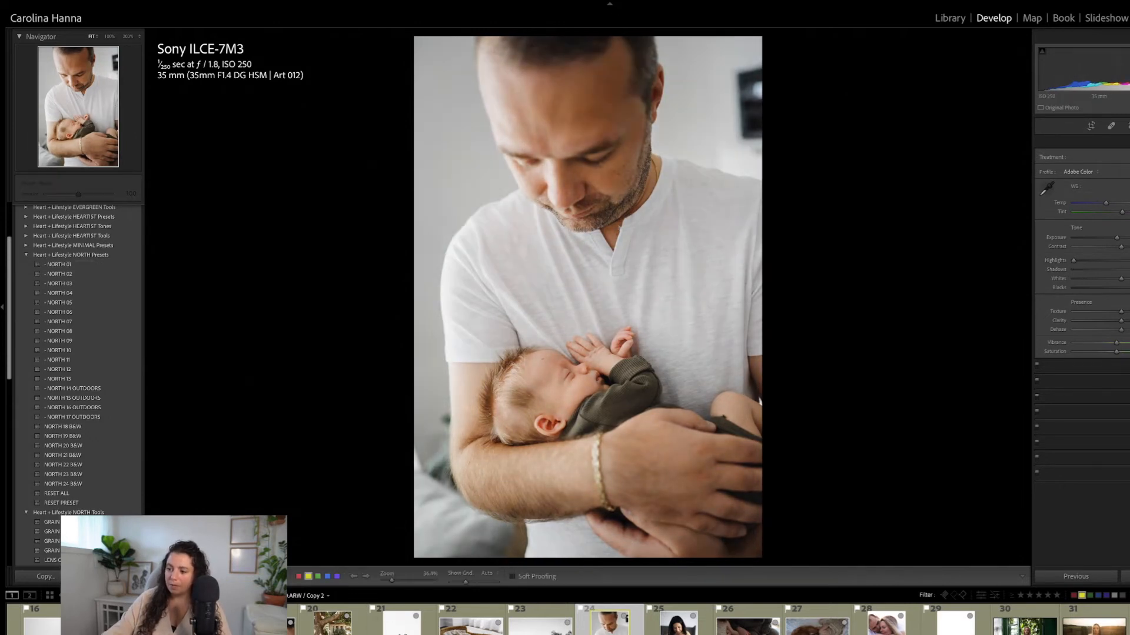
# Apply NORTH 01 to the photo of the mother holding the baby, raise exposure slightly, lower highlights, and compare it with the original
pyautogui.press('Right')
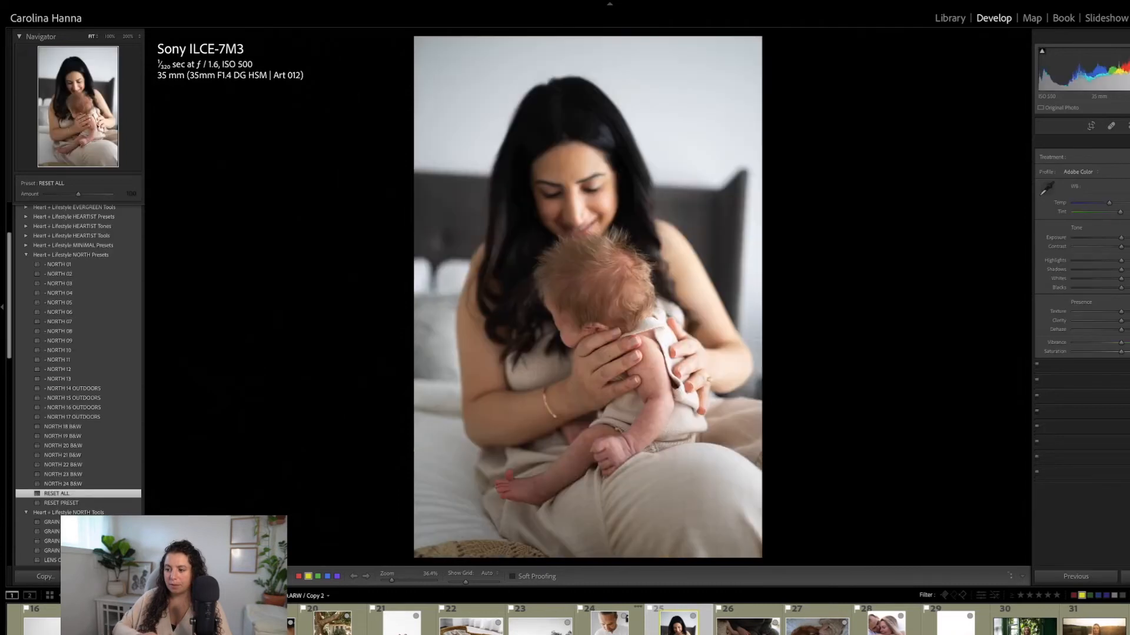
pyautogui.click(67, 265)
pyautogui.moveTo(1121, 237); pyautogui.dragTo(1123, 241)
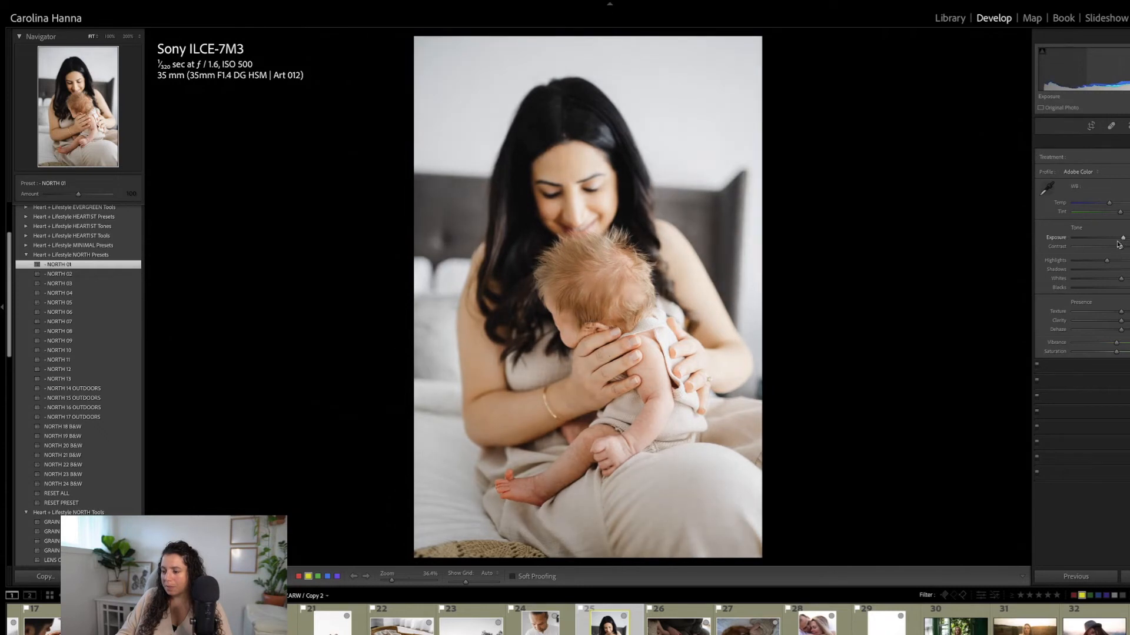
pyautogui.moveTo(1107, 260); pyautogui.dragTo(1087, 260)
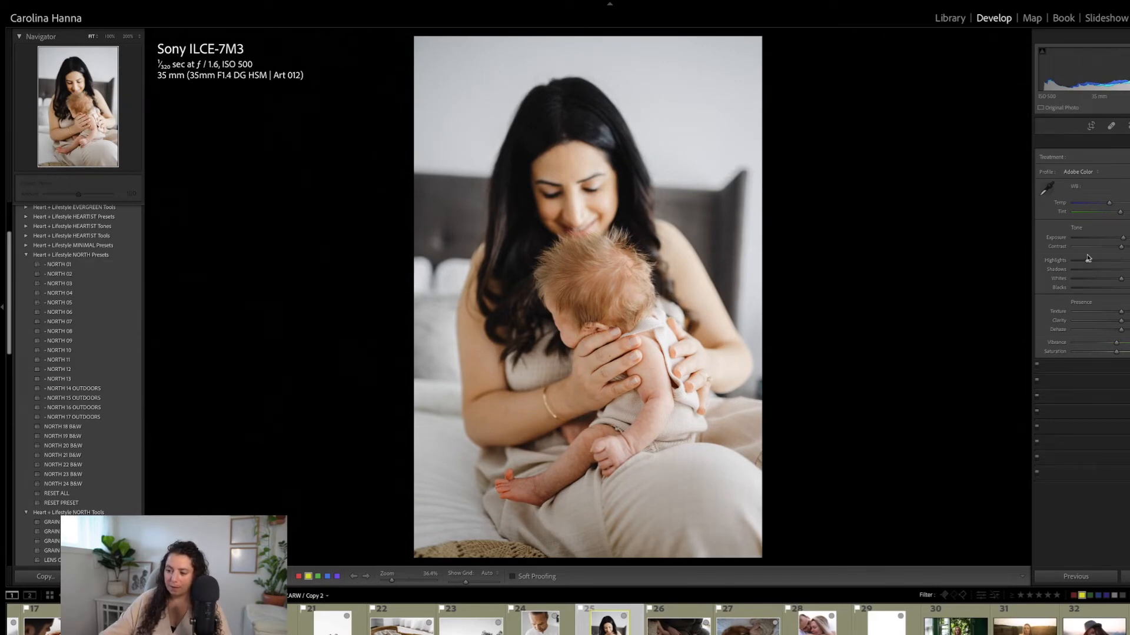
pyautogui.press('\\')
pyautogui.press('\\')
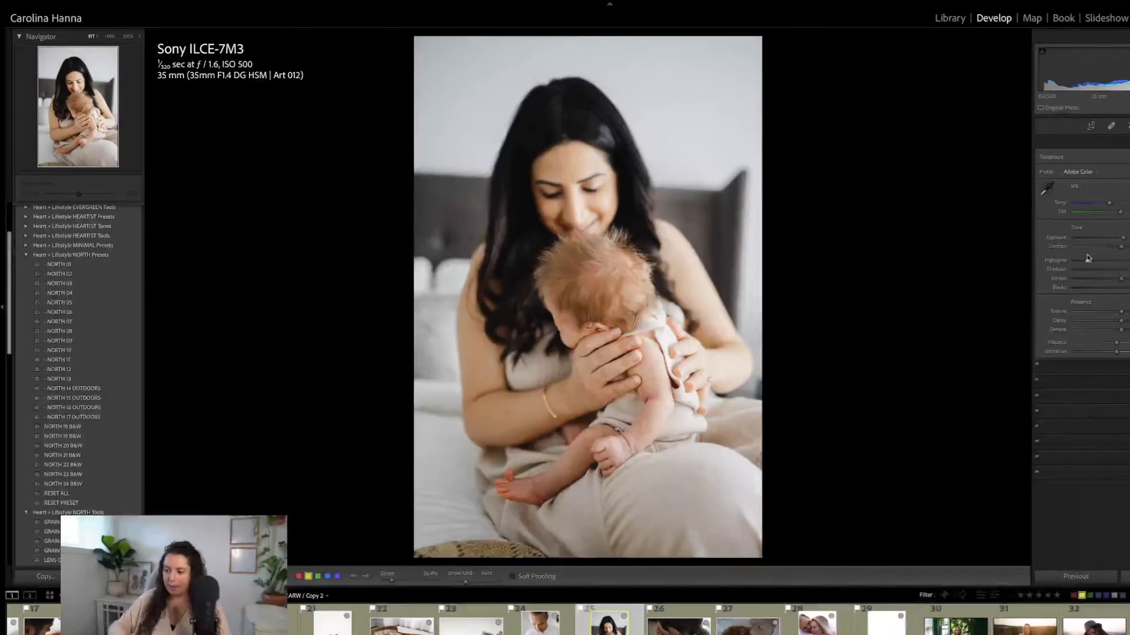
pyautogui.moveTo(516, 521); pyautogui.dragTo(567, 403)
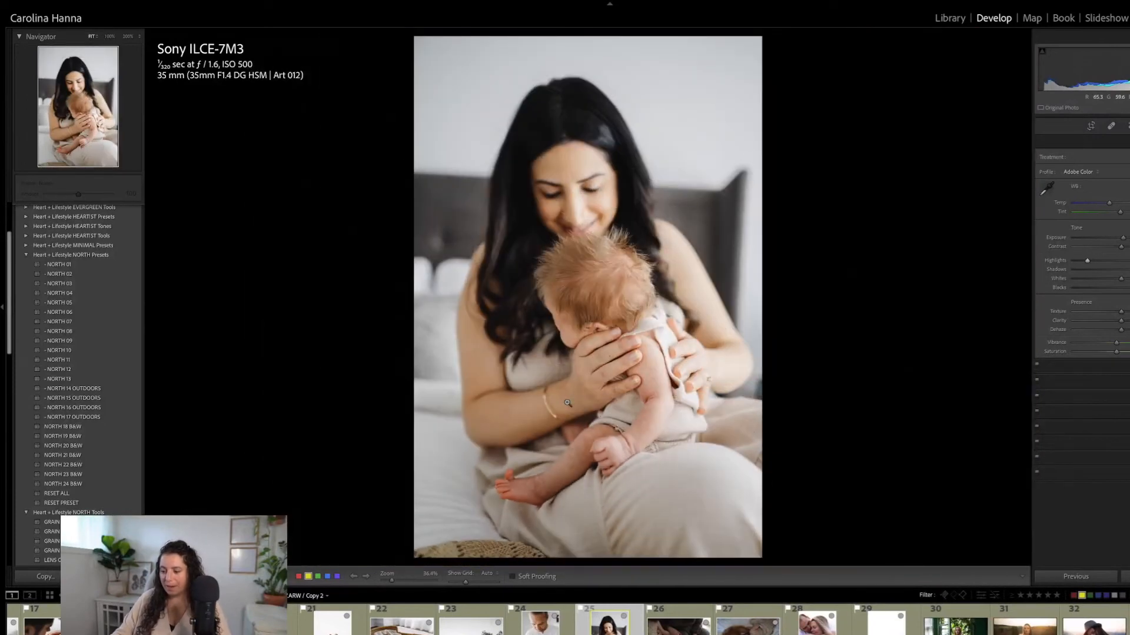
# Go to the photo of the child lying beside the orange cat and apply NORTH 01
pyautogui.press('Right')
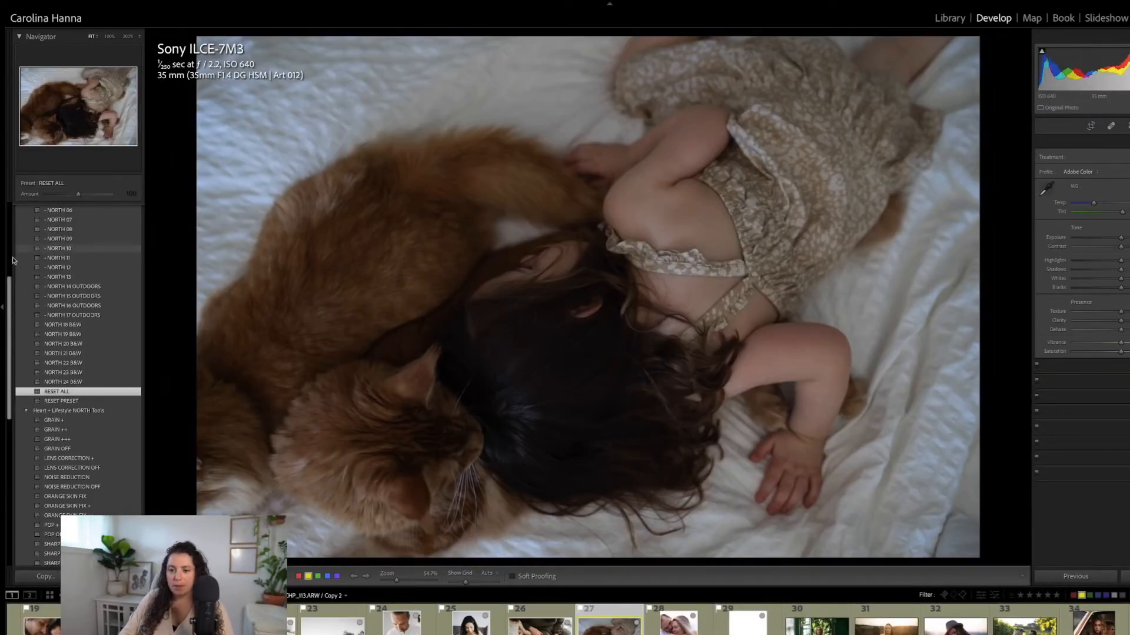
pyautogui.scroll(5, 57, 260)
pyautogui.click(58, 261)
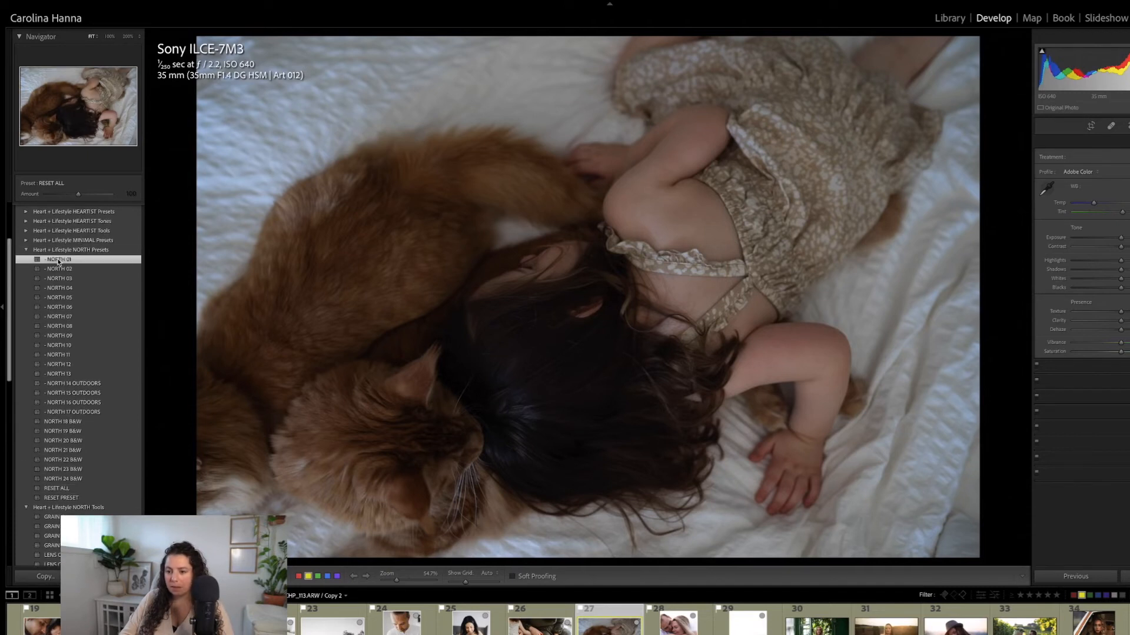
# Warm the temperature of the child and cat photo slightly, raise its exposure, and compare it with the original
pyautogui.moveTo(1093, 205); pyautogui.dragTo(1128, 238)
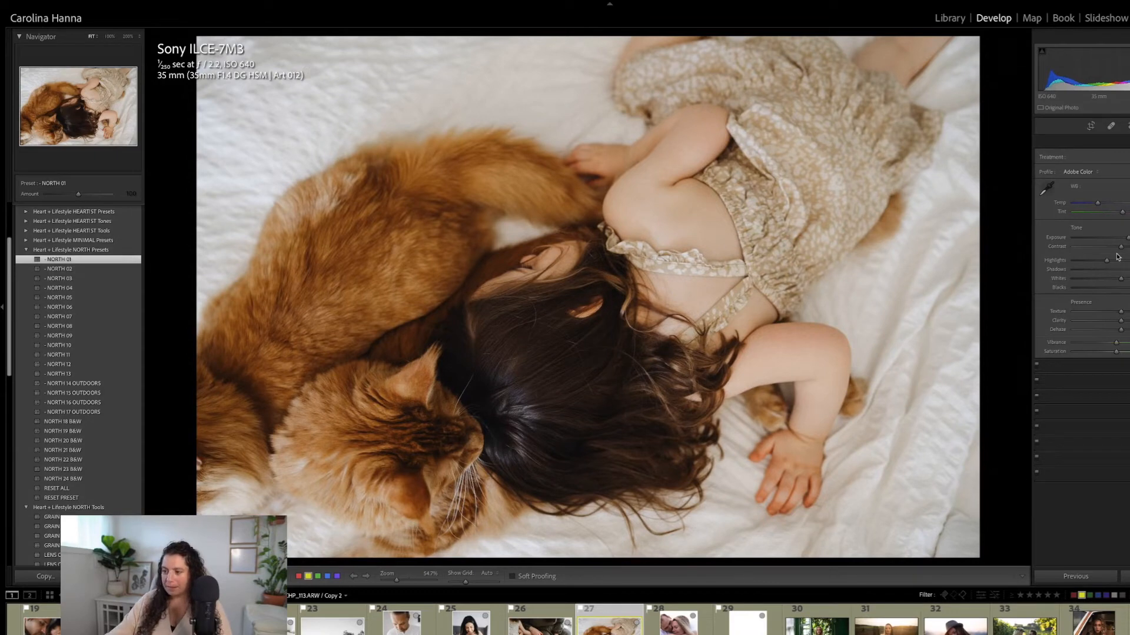
pyautogui.press('\\')
pyautogui.press('\\')
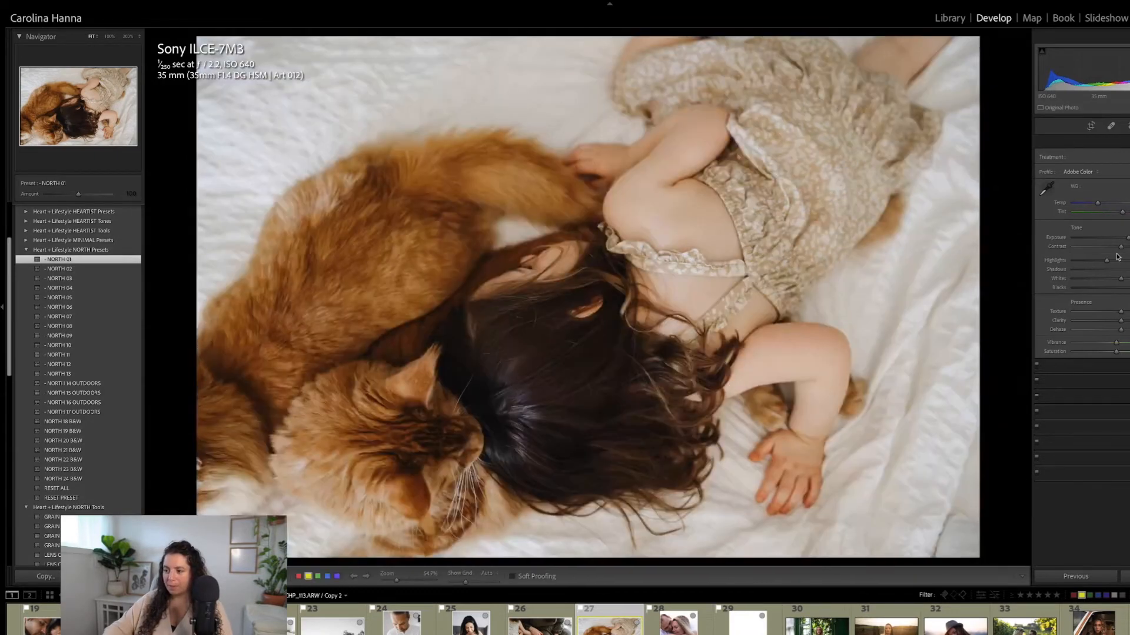
# Apply NORTH 01 to the photo of the embracing couple, with slightly lower exposure and a warmer temperature
pyautogui.press('Right')
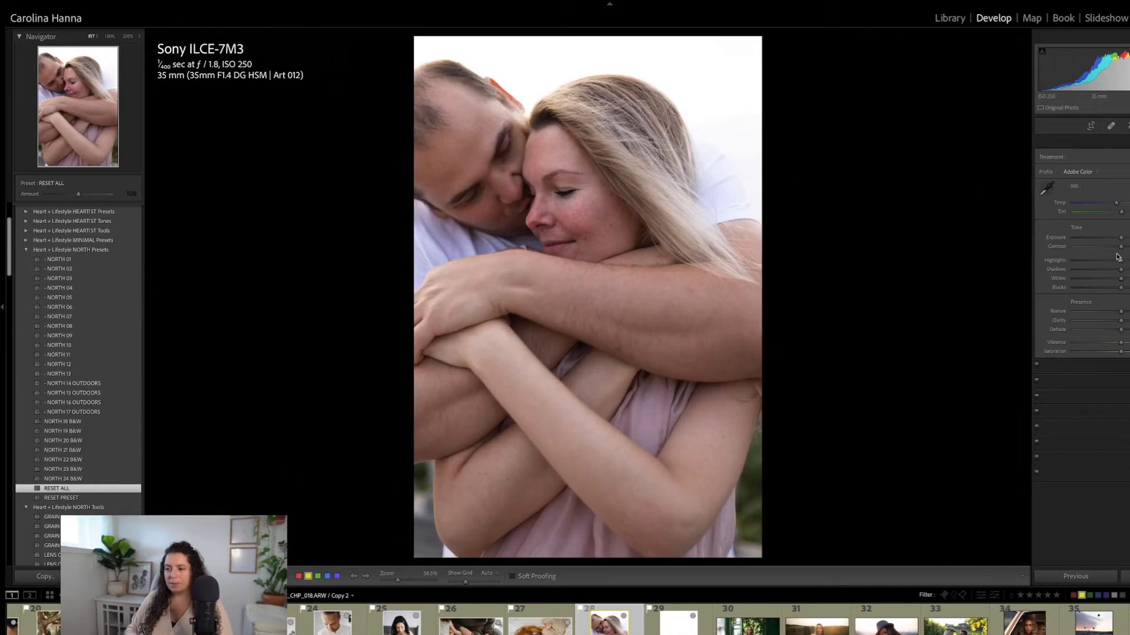
pyautogui.click(58, 259)
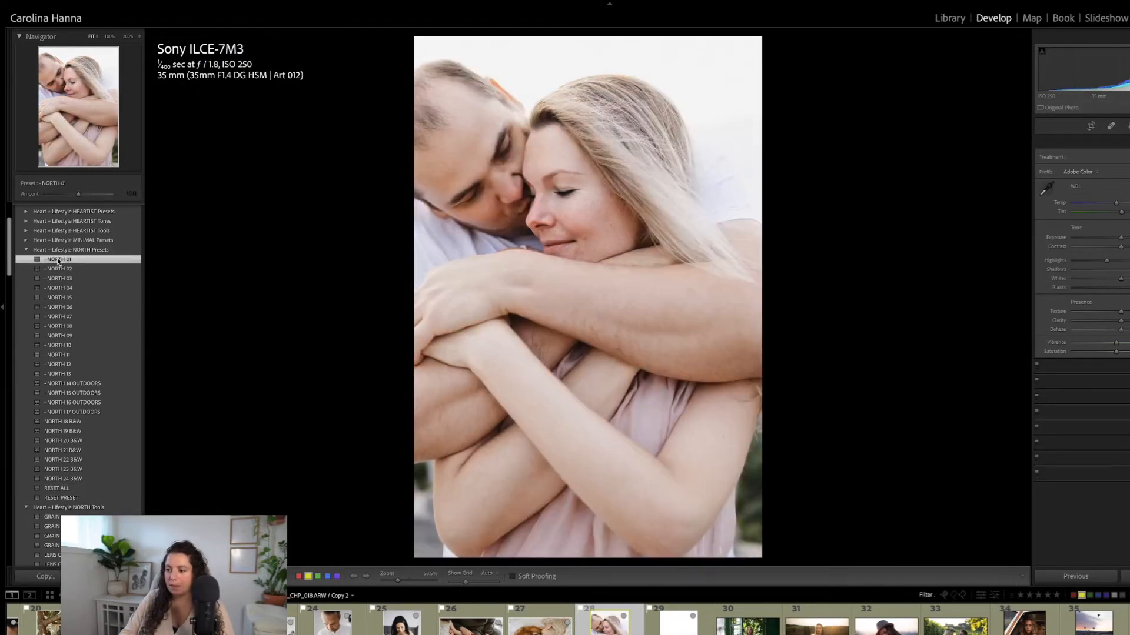
pyautogui.moveTo(1122, 241); pyautogui.dragTo(1117, 239)
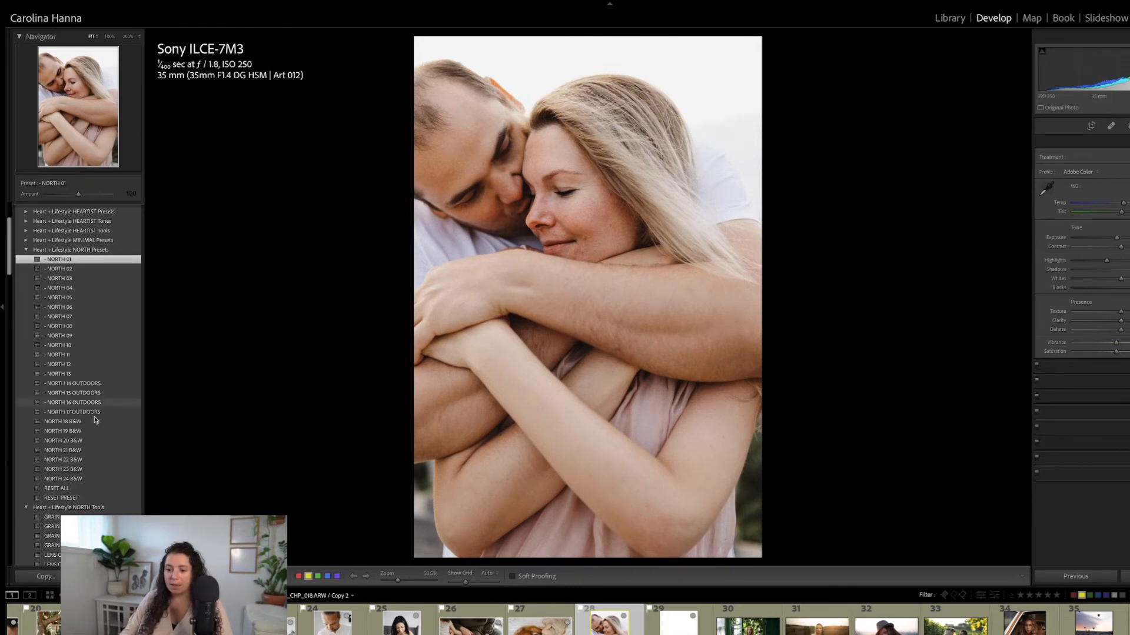
# Convert the couple photo with NORTH 18 B&W, raise its exposure slightly, and compare it with the original
pyautogui.click(58, 422)
pyautogui.moveTo(1116, 237); pyautogui.dragTo(1122, 238)
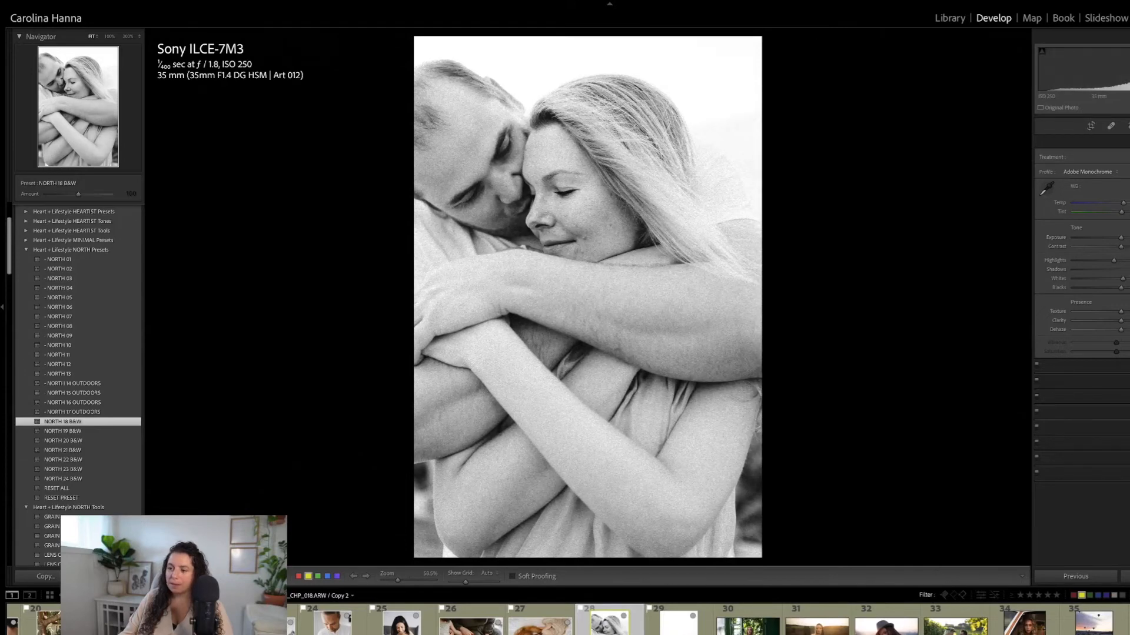
pyautogui.press('\\')
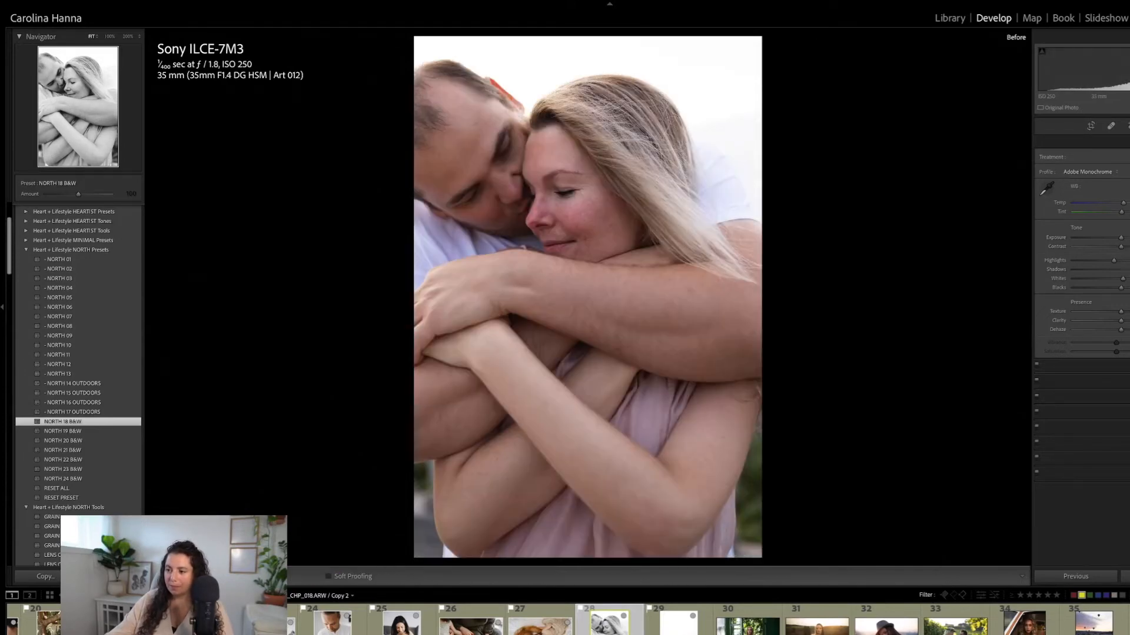
pyautogui.press('\\')
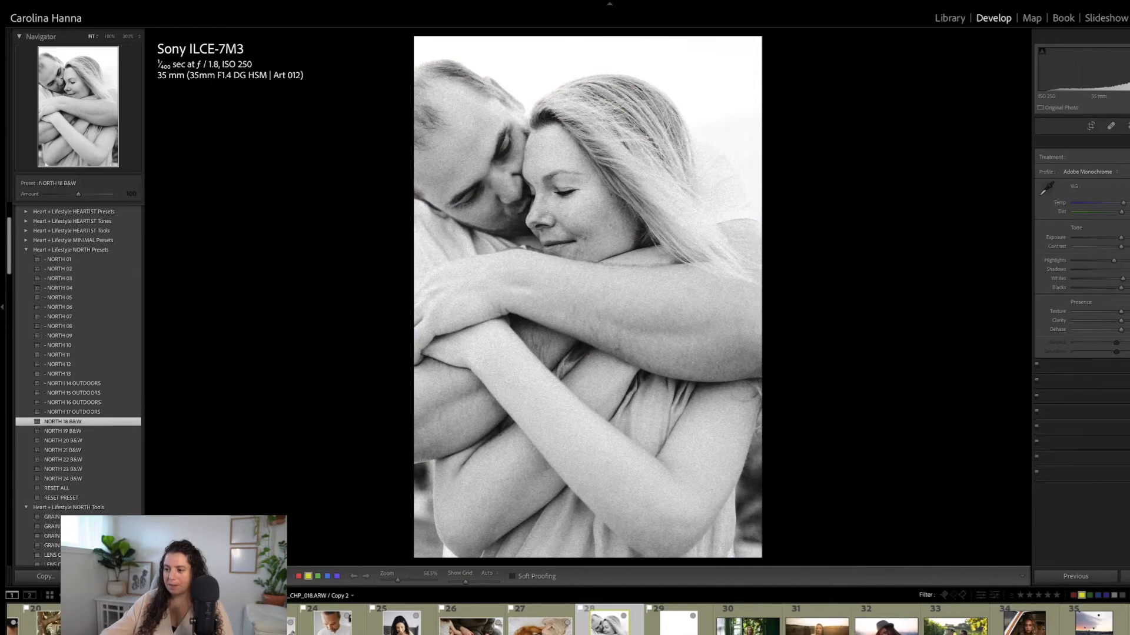
pyautogui.press('\\')
pyautogui.press('\\')
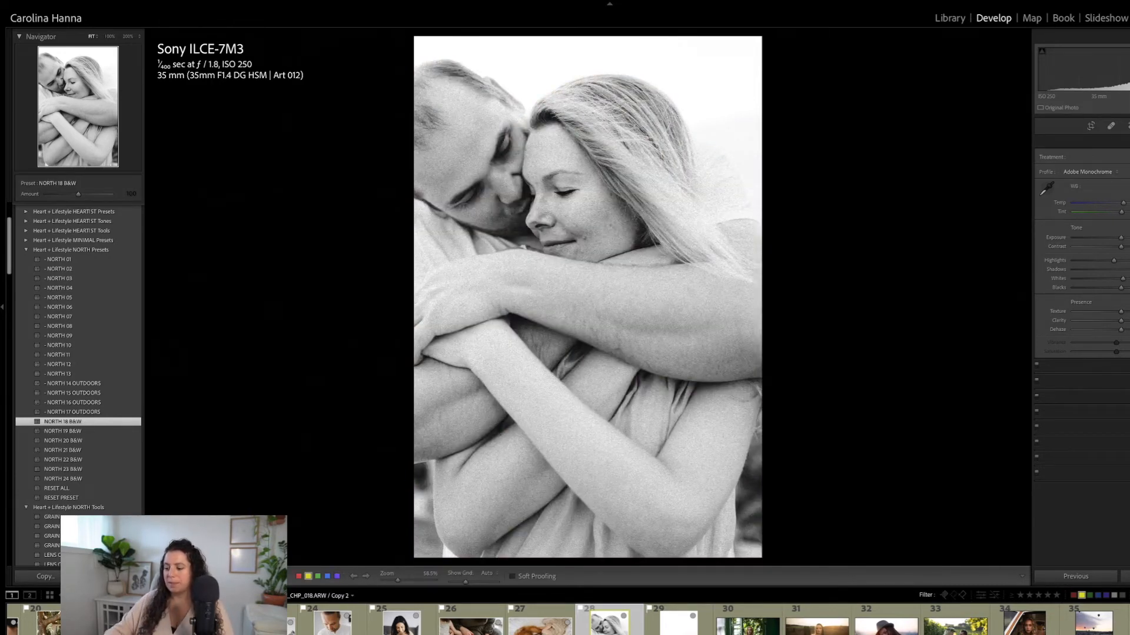
# Apply NORTH 01 to the photo of the pregnant woman overlooking the city, with slightly lower exposure and a warmer temperature
pyautogui.press('Right')
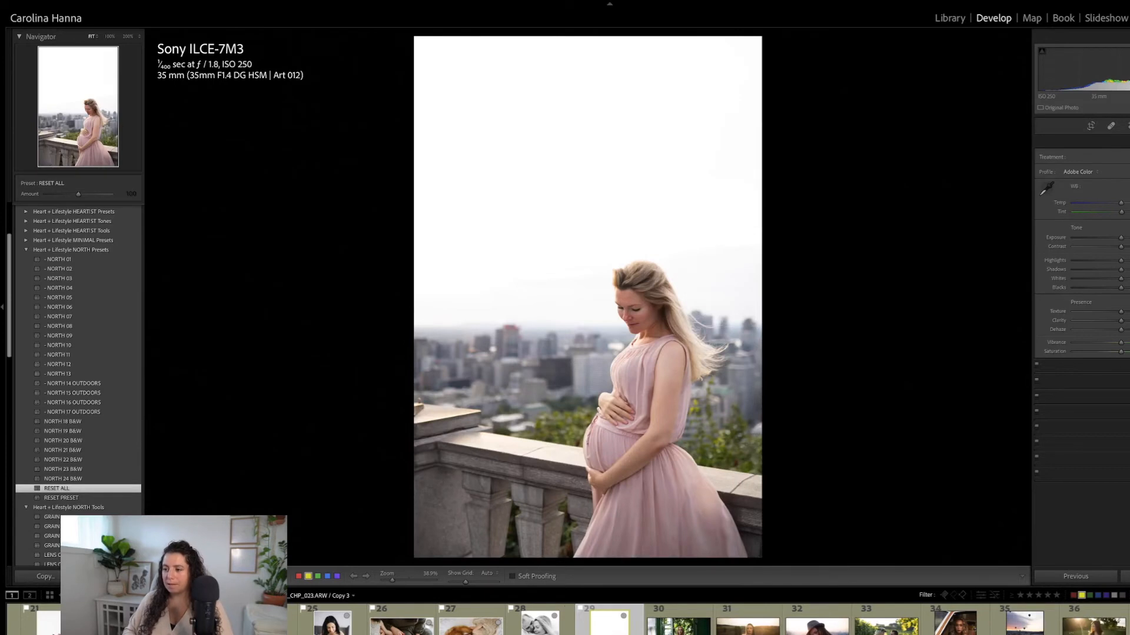
pyautogui.click(54, 259)
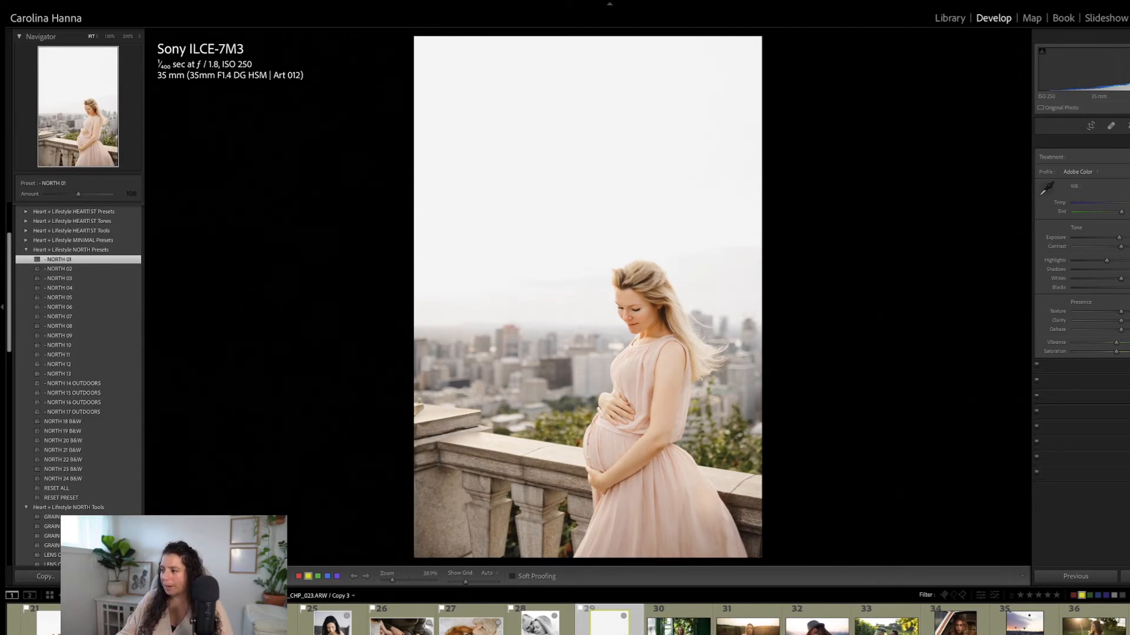
# Mask the background with an inverted subject selection, warm its temperature, and compare the pregnant woman photo with the original
pyautogui.hotkey('shift', 'w')
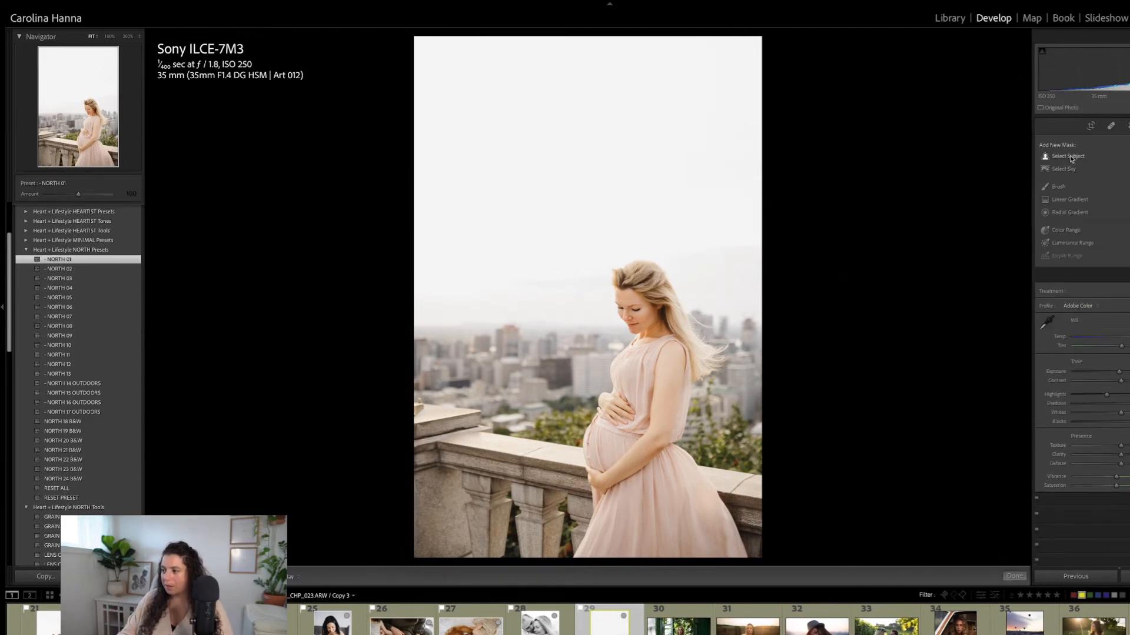
pyautogui.click(1070, 156)
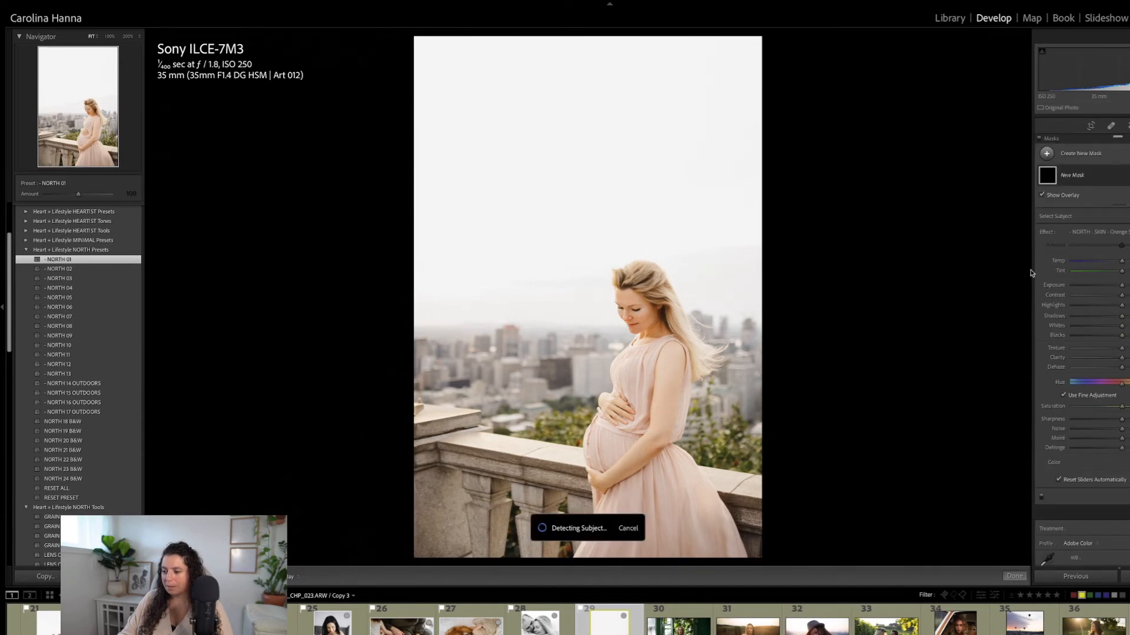
pyautogui.rightClick(1052, 176)
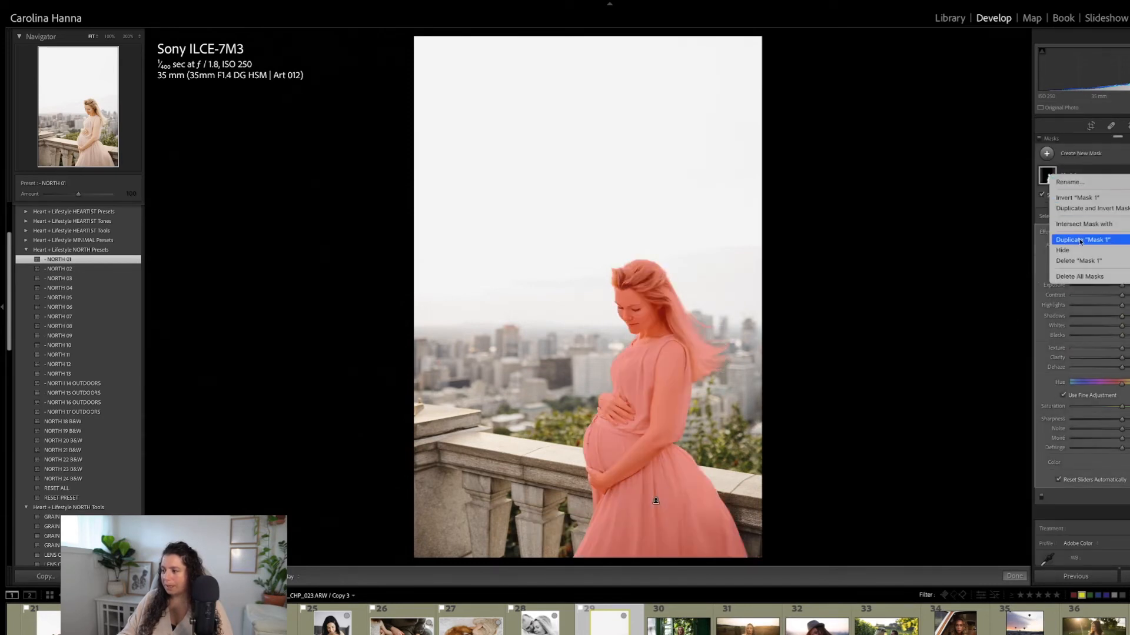
pyautogui.click(1091, 199)
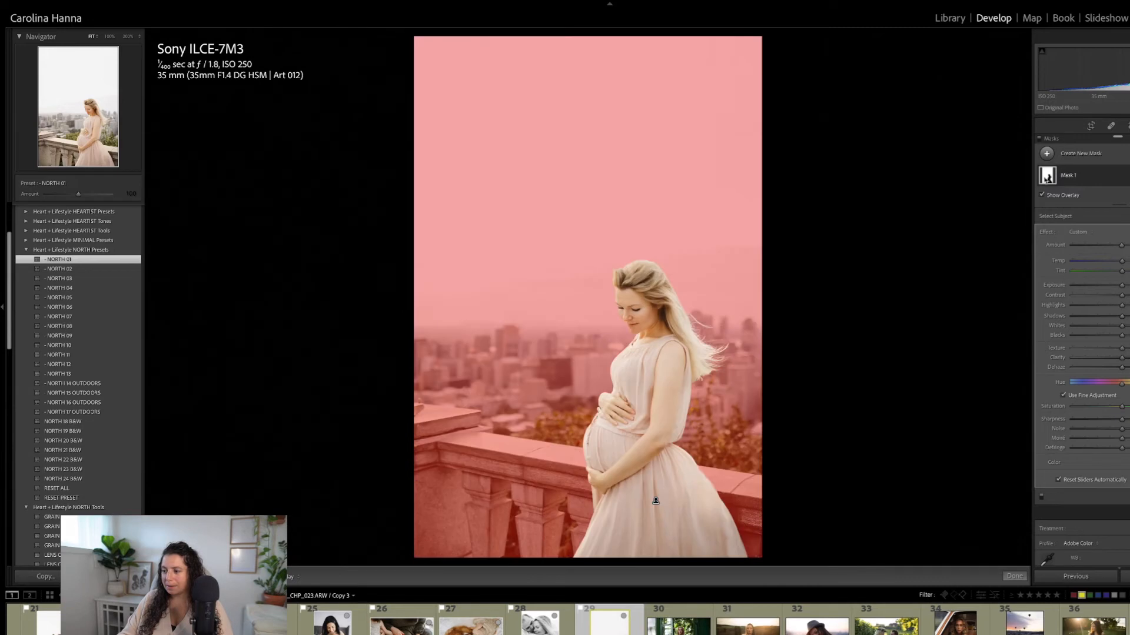
pyautogui.press('o')
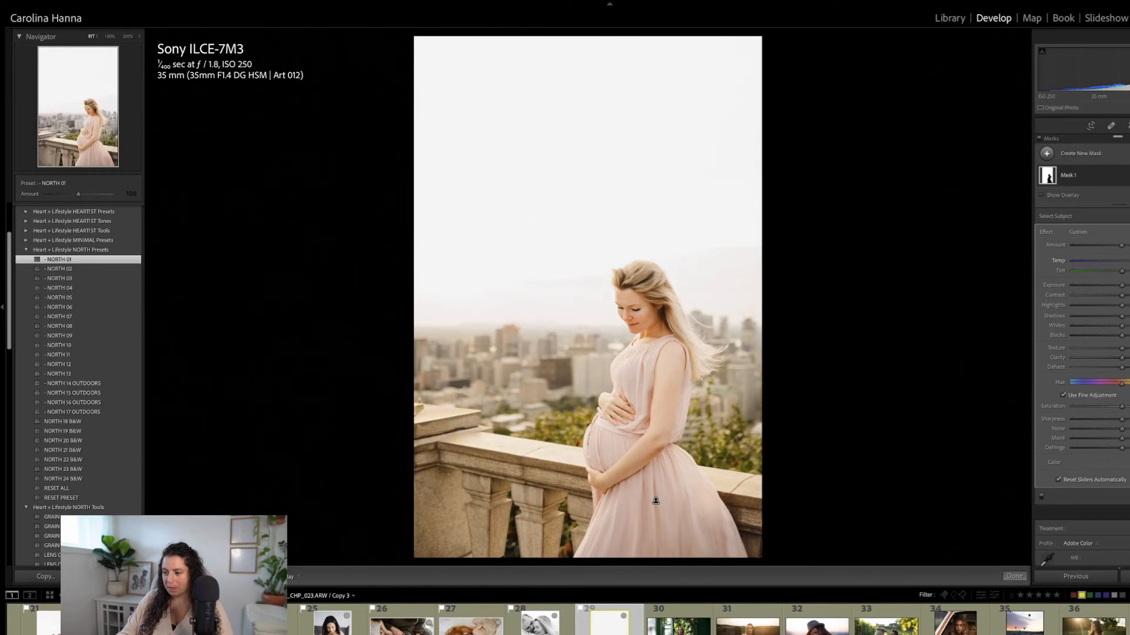
pyautogui.click(1014, 576)
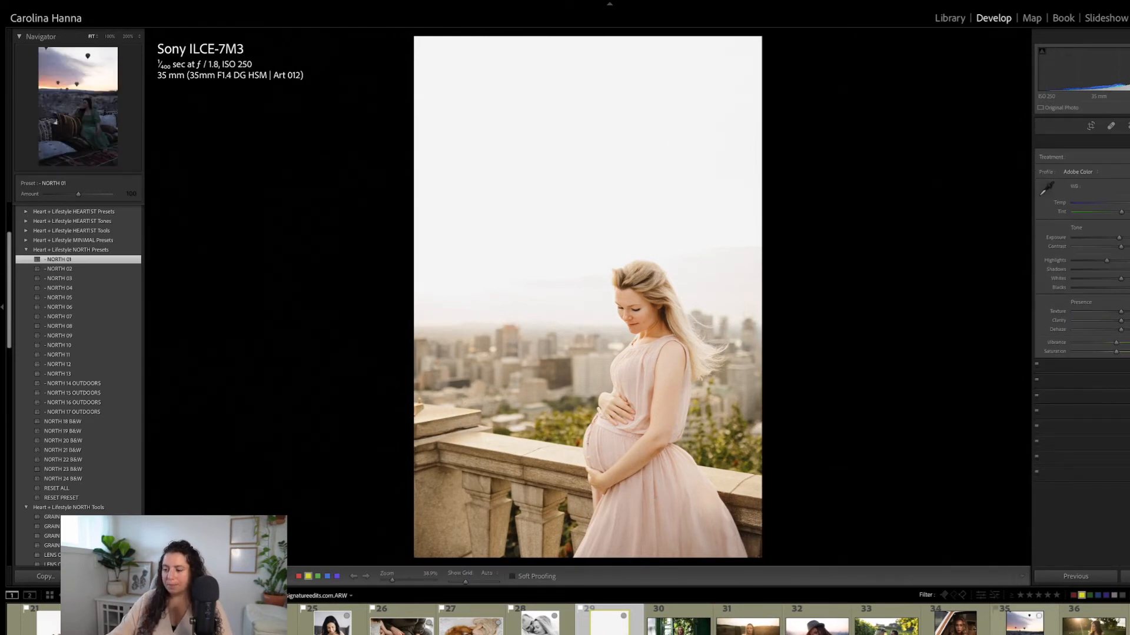
pyautogui.press('\\')
pyautogui.press('\\')
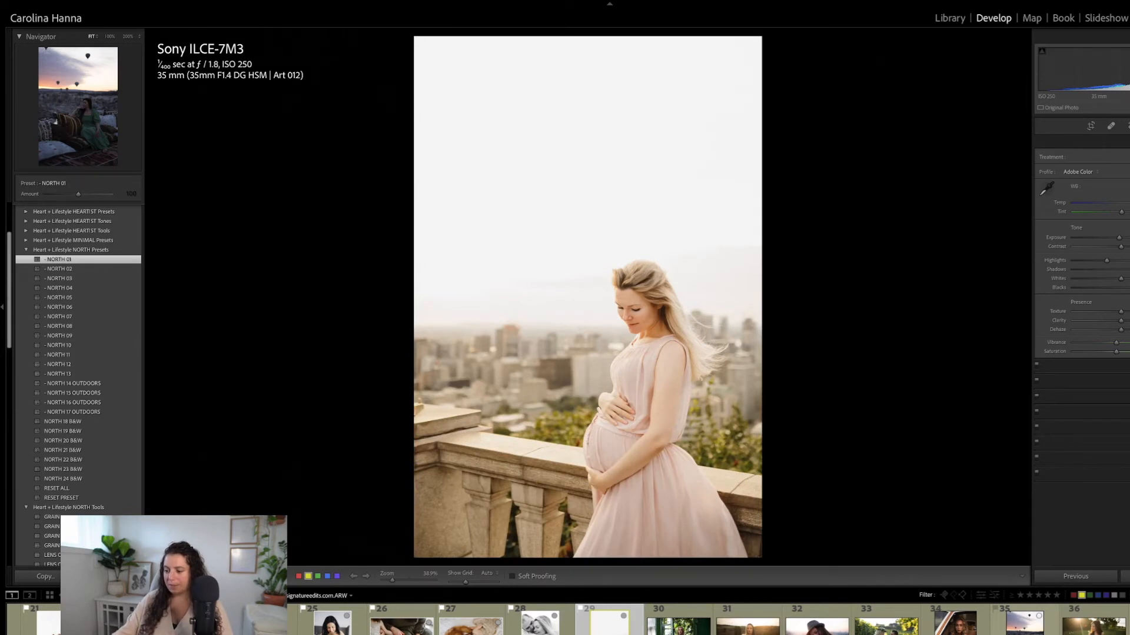
# Apply NORTH 01 to the photo of the woman between the green doors, with a warmer temperature and slightly higher exposure
pyautogui.press('Right')
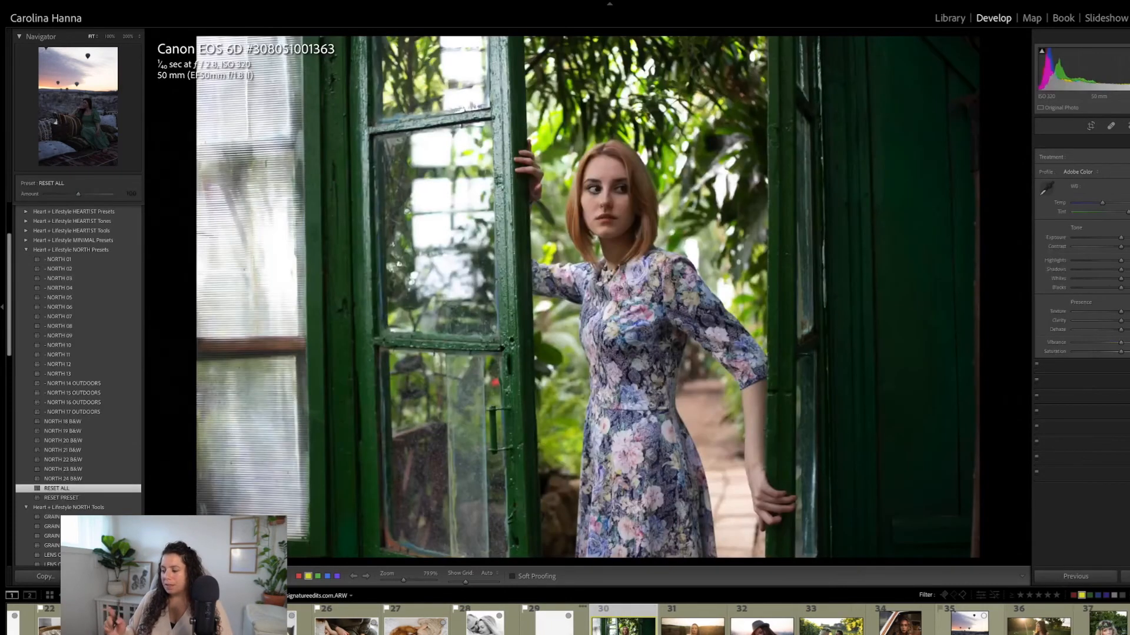
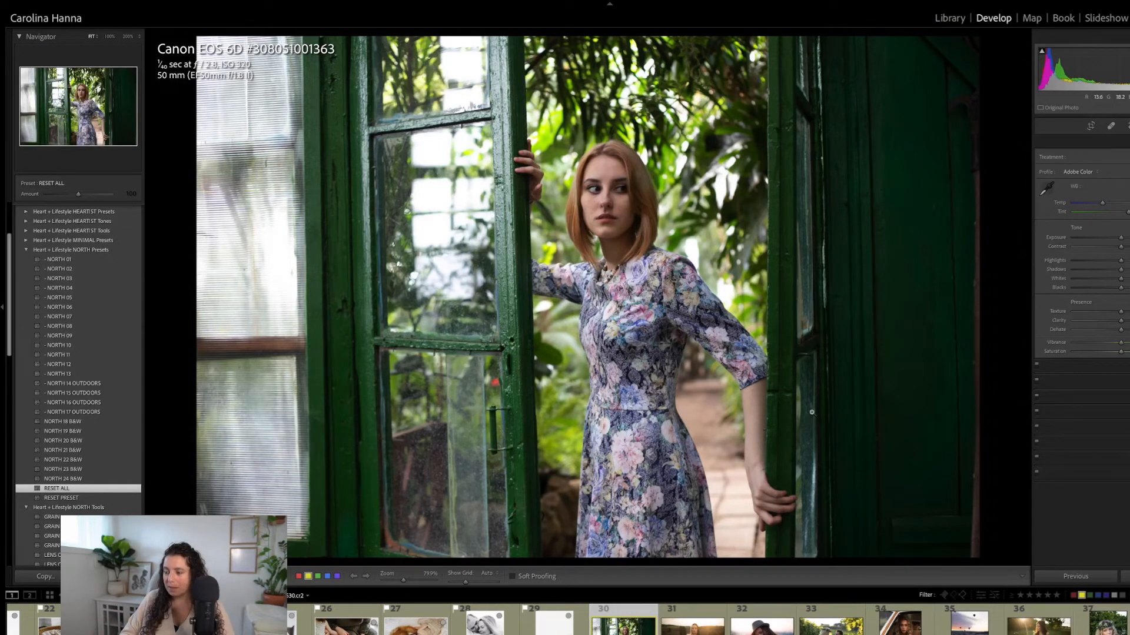
pyautogui.click(88, 259)
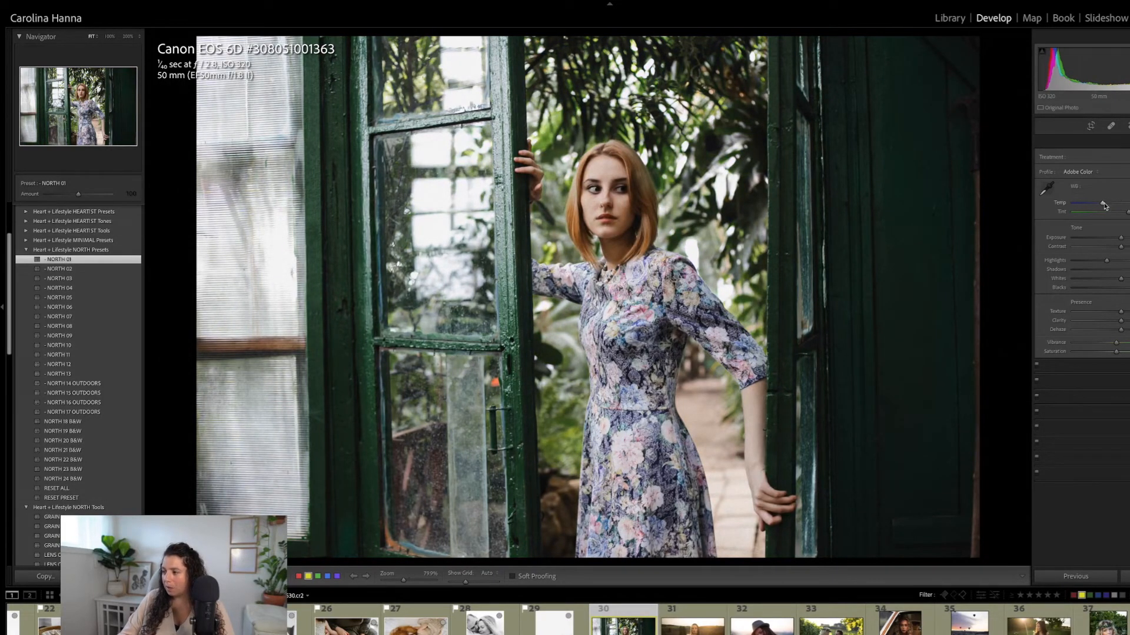
pyautogui.moveTo(1105, 206); pyautogui.dragTo(1110, 205)
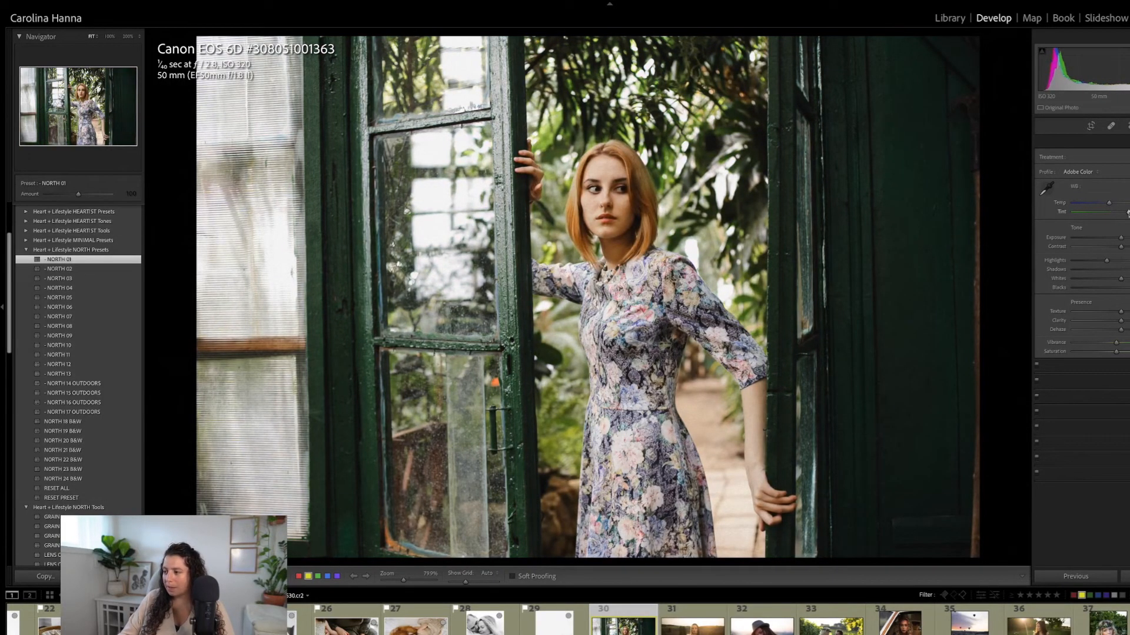
pyautogui.moveTo(1121, 237); pyautogui.dragTo(1125, 240)
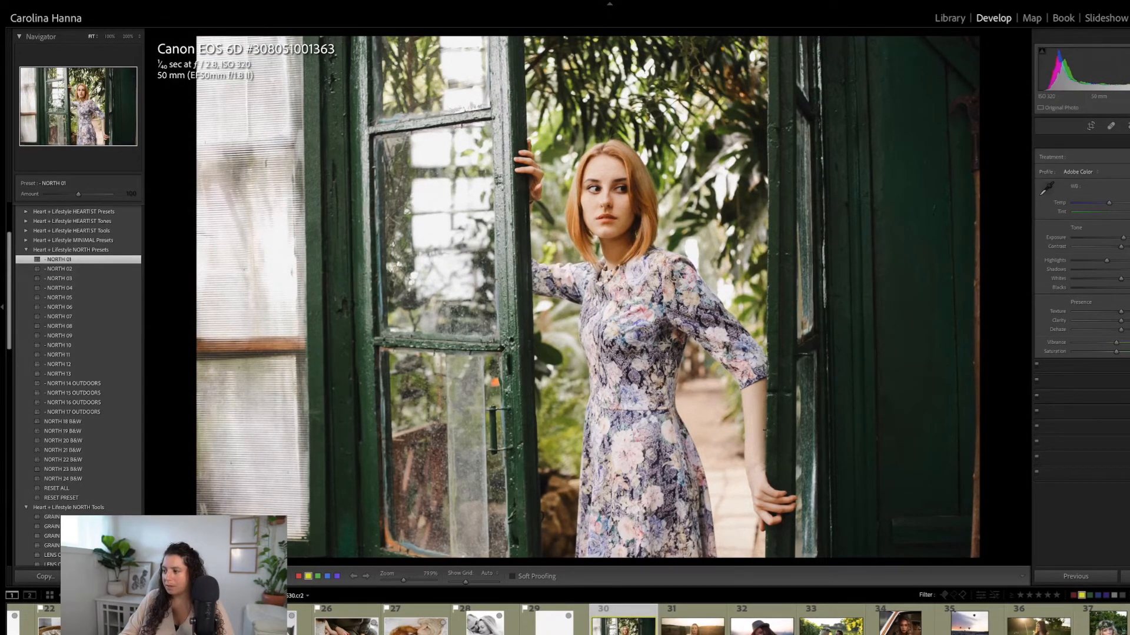
# Paint the NORTH - SKIN - Glowy brush with a small size over the woman's forearm and compare the photo with the original
pyautogui.press('k')
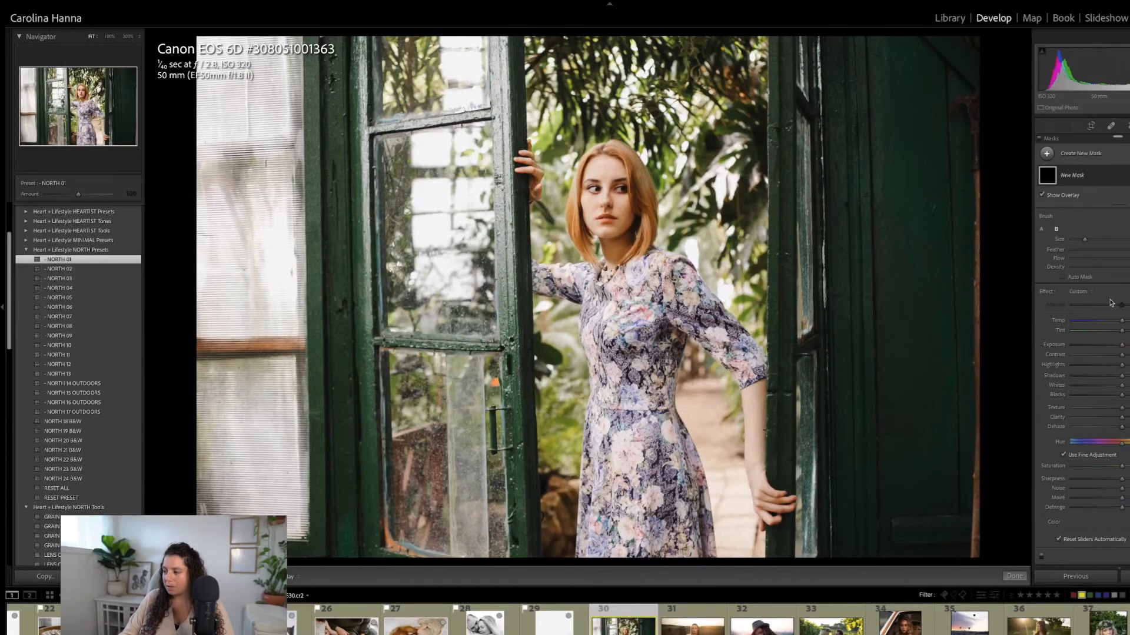
pyautogui.click(1083, 291)
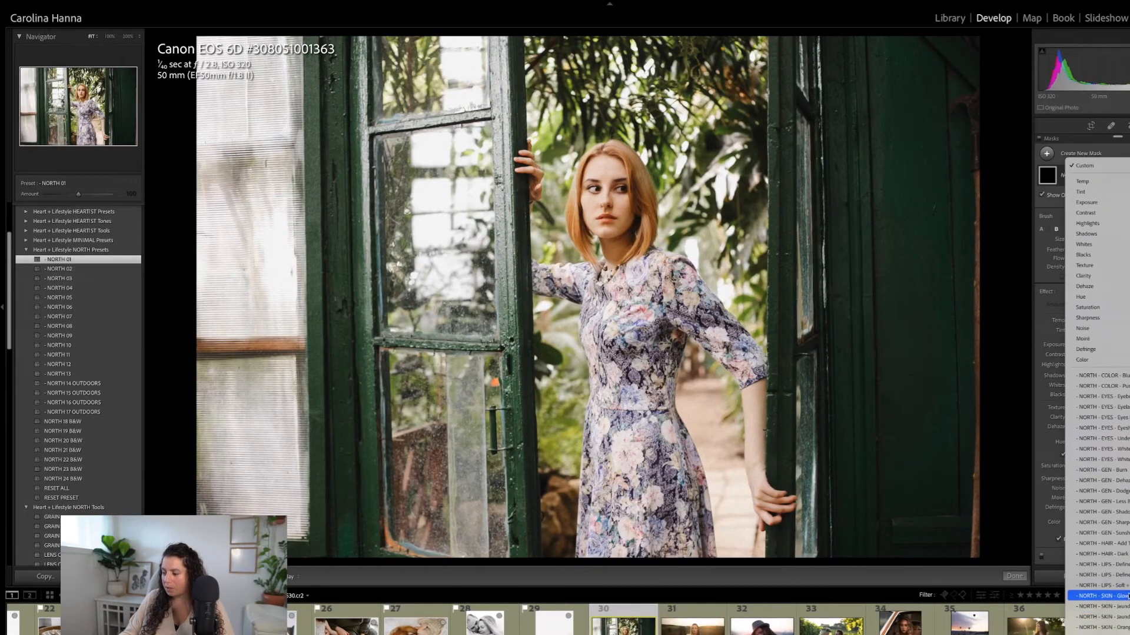
pyautogui.click(1101, 596)
pyautogui.scroll(-5, 787, 233)
pyautogui.moveTo(763, 398); pyautogui.dragTo(745, 395)
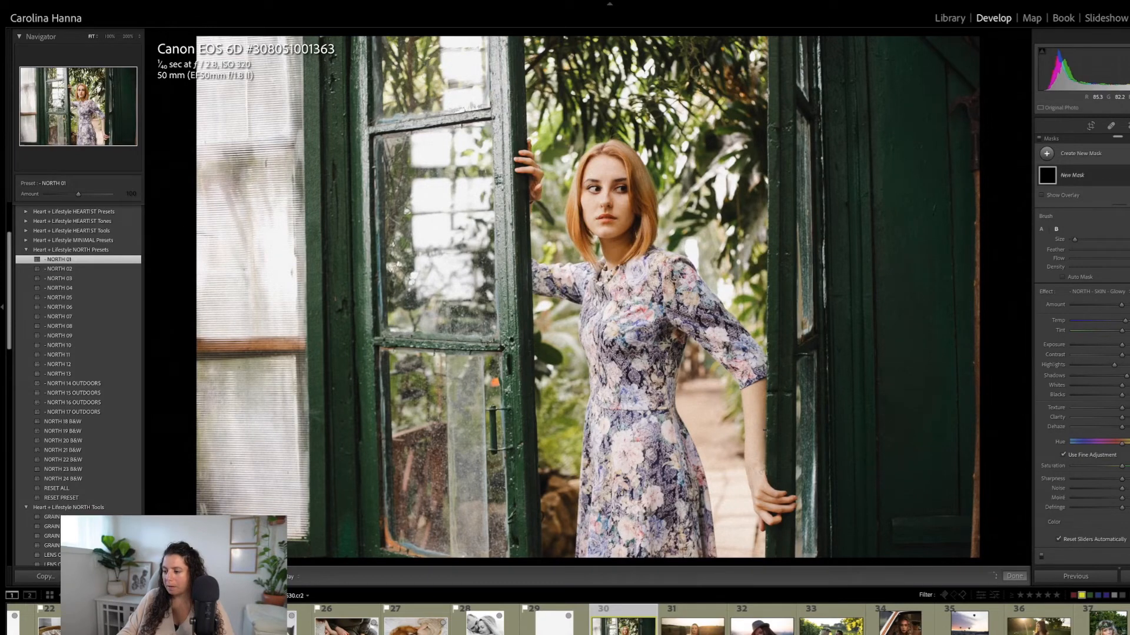
pyautogui.click(1014, 576)
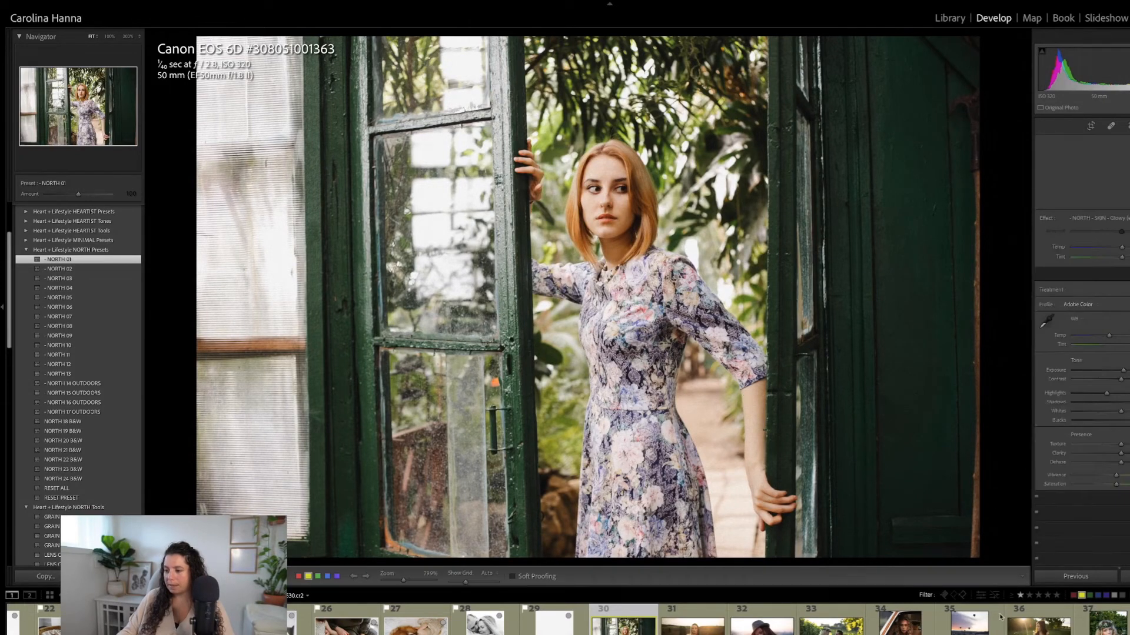
pyautogui.press('\\')
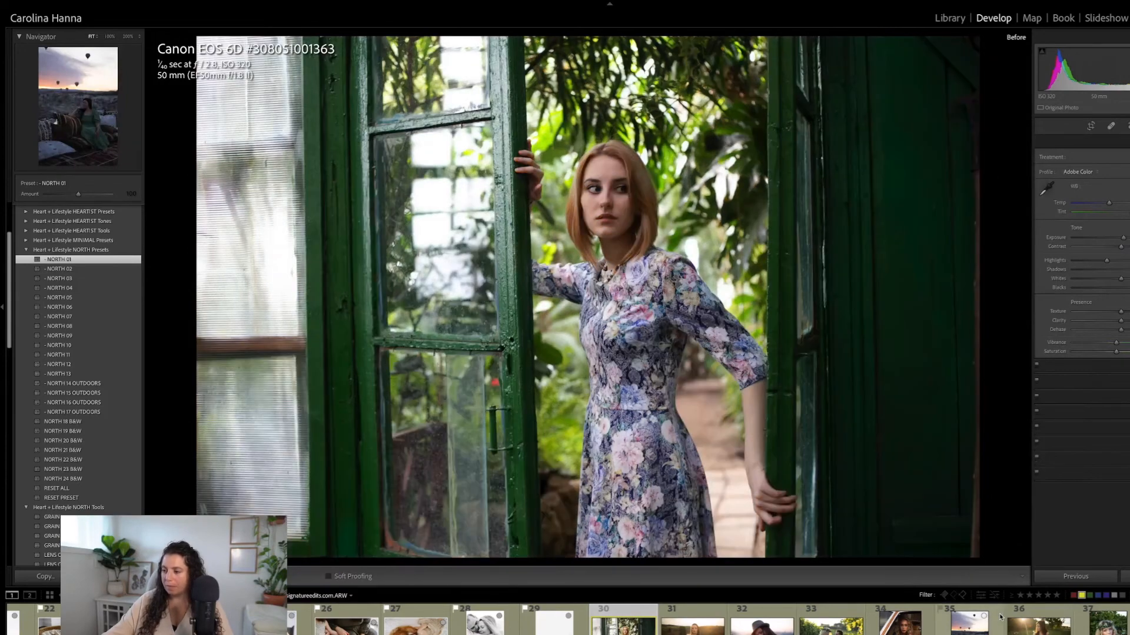
pyautogui.press('\\')
# Try NORTH 14 and NORTH 17 OUTDOORS on the photo of the tattooed woman in the hills and keep NORTH 14 OUTDOORS
pyautogui.press('Right')
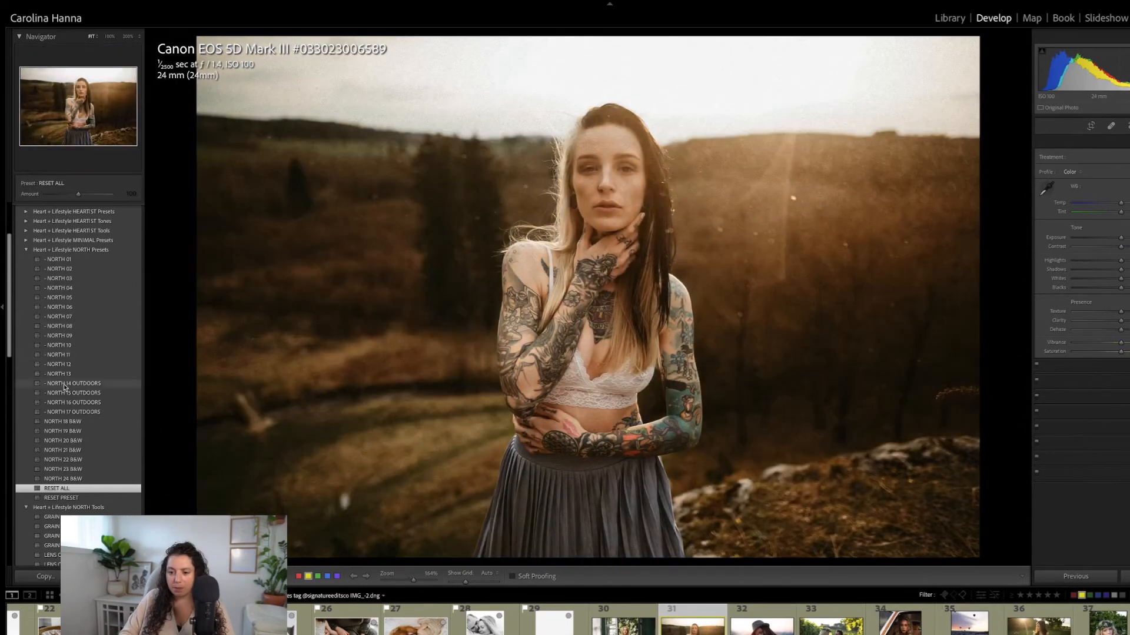
pyautogui.click(100, 385)
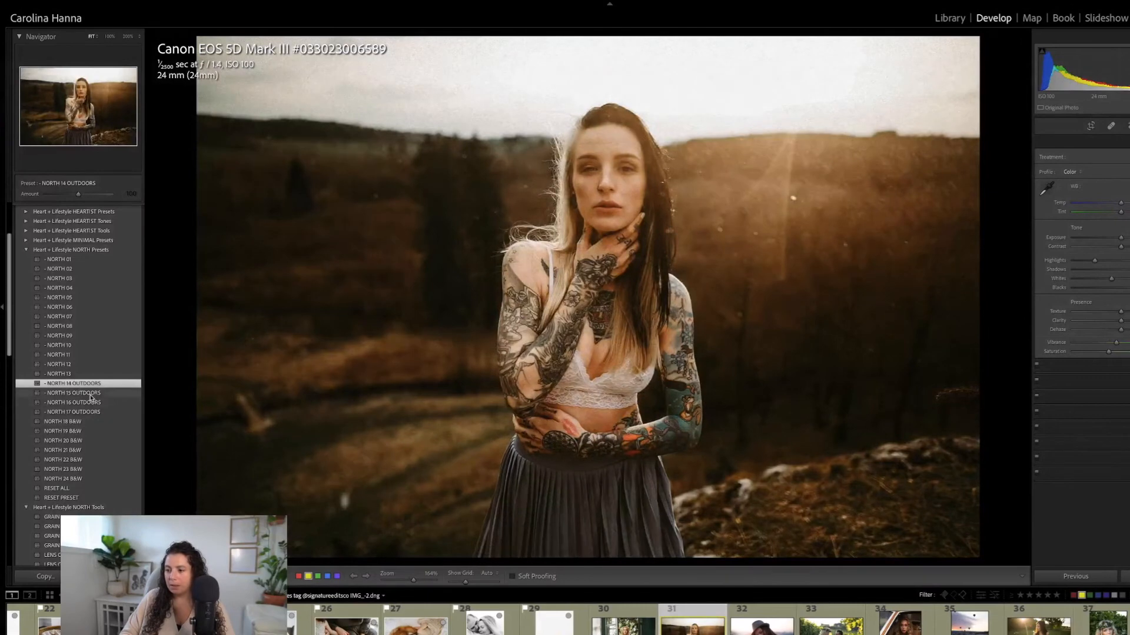
pyautogui.click(92, 413)
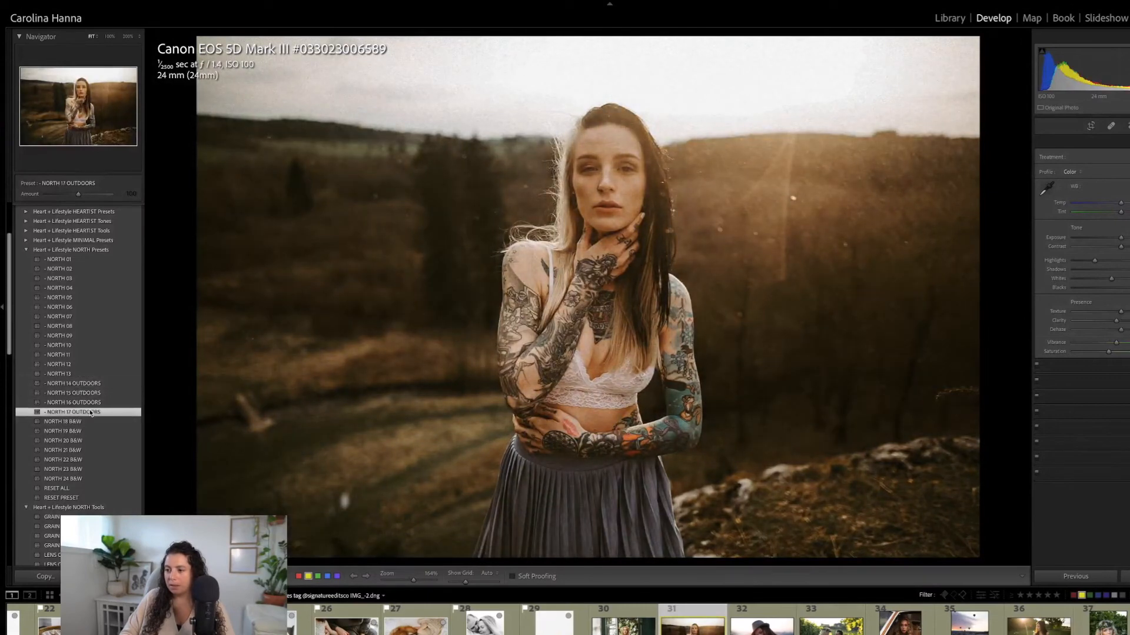
pyautogui.click(89, 386)
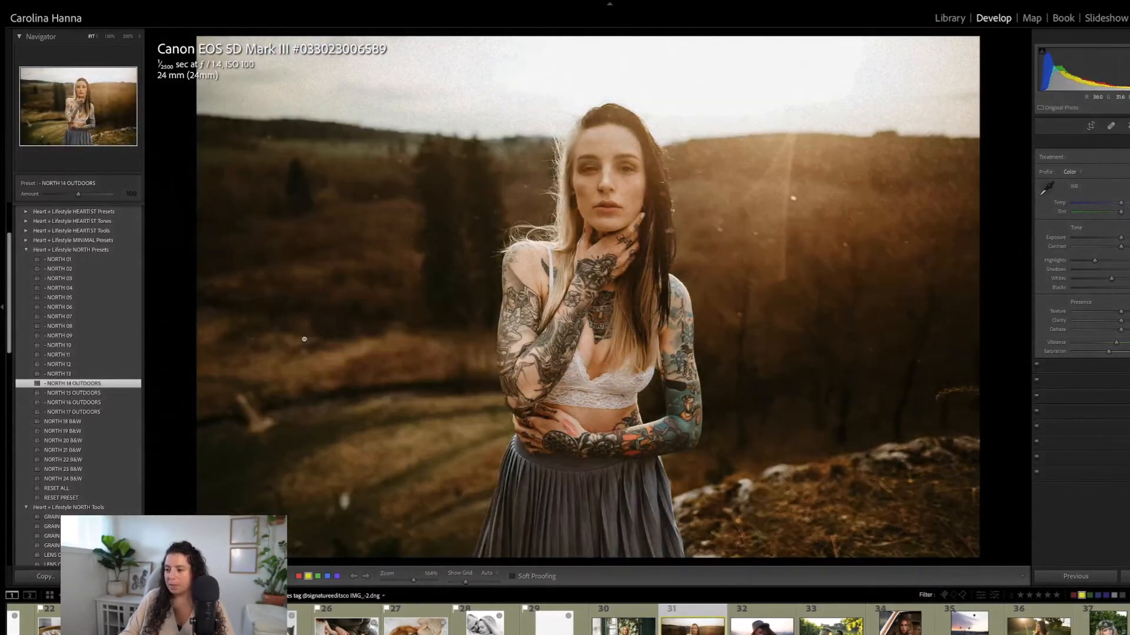
# Raise the exposure of the tattooed woman photo slightly and add the GRAIN + tool preset
pyautogui.moveTo(1120, 238); pyautogui.dragTo(1123, 238)
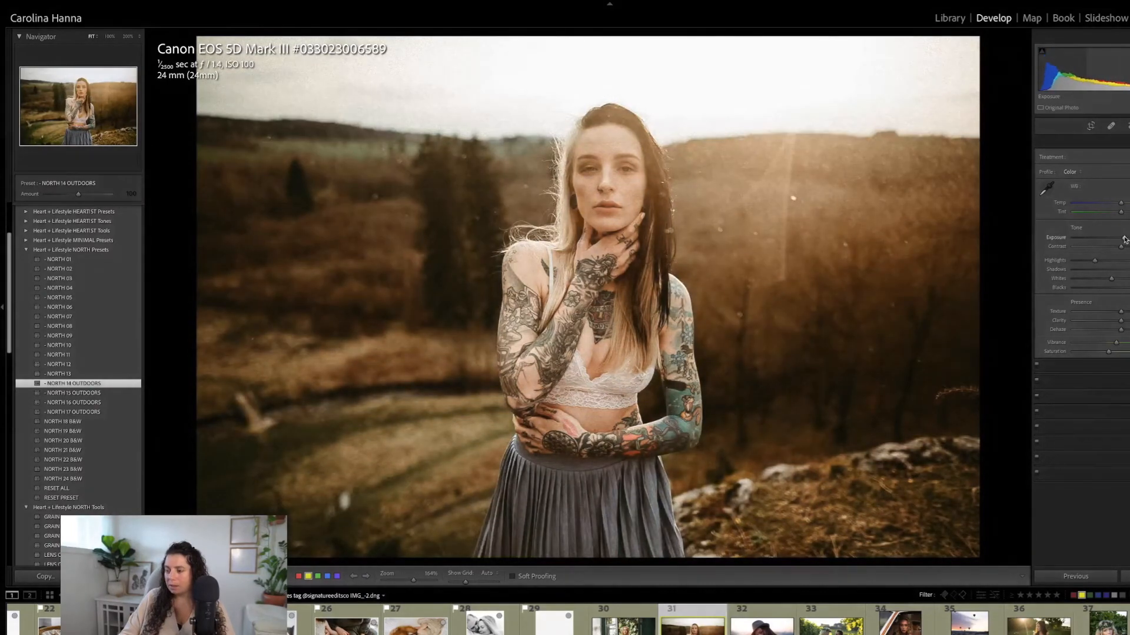
pyautogui.moveTo(1125, 238); pyautogui.dragTo(1123, 238)
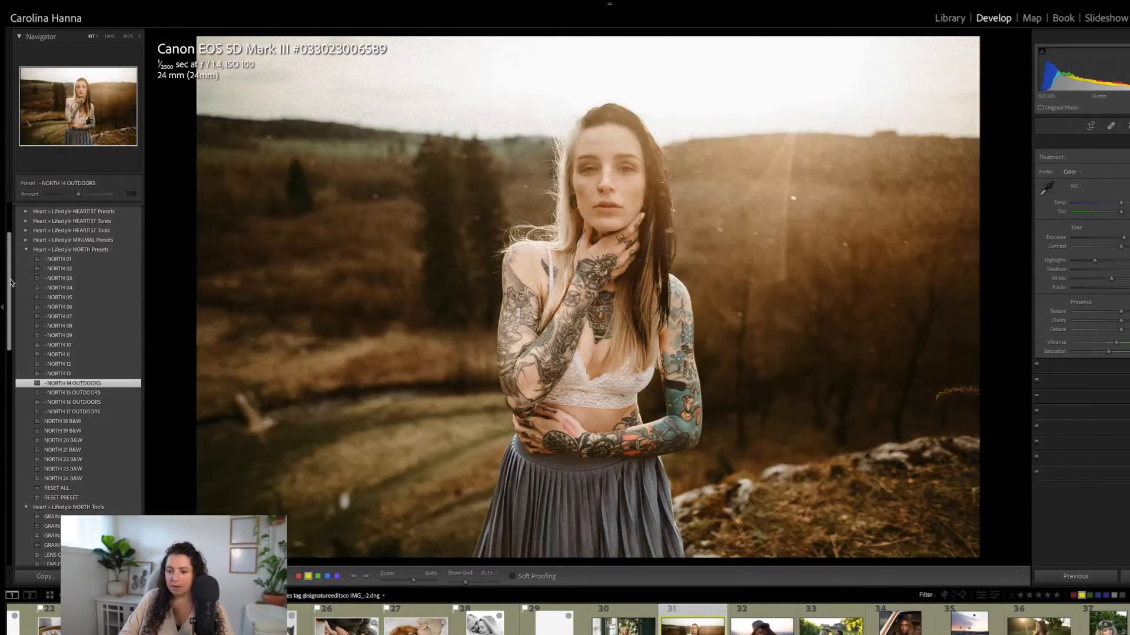
pyautogui.scroll(-5, 65, 387)
pyautogui.click(55, 397)
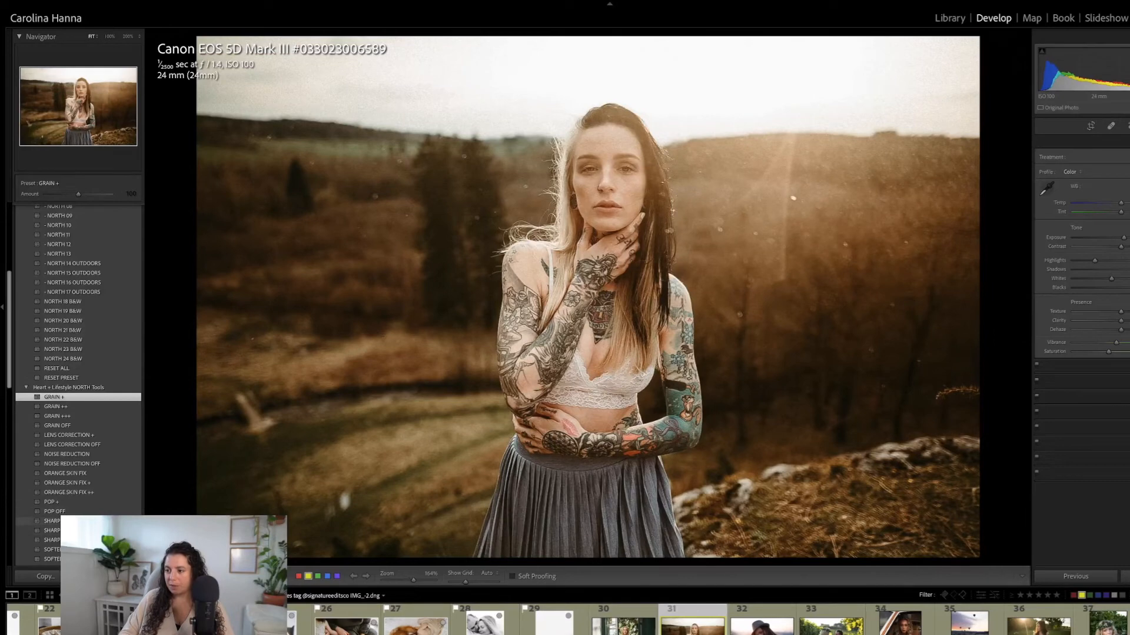
# Add the SHARPEN + tool preset to the tattooed woman photo and compare the result with the original
pyautogui.click(52, 521)
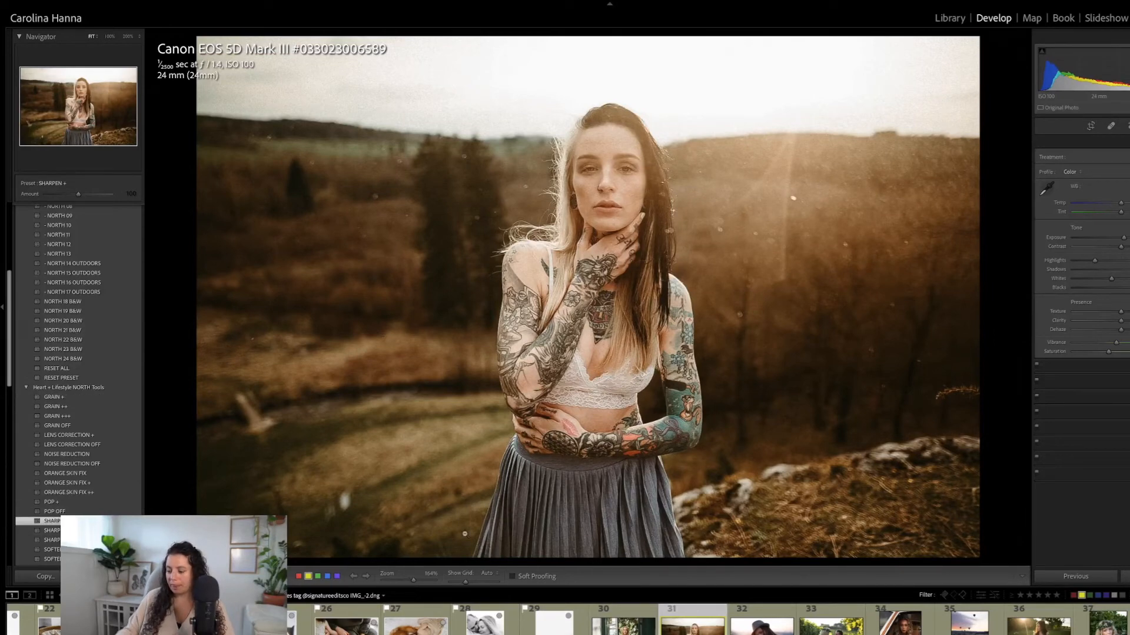
pyautogui.press('\\')
pyautogui.press('\\')
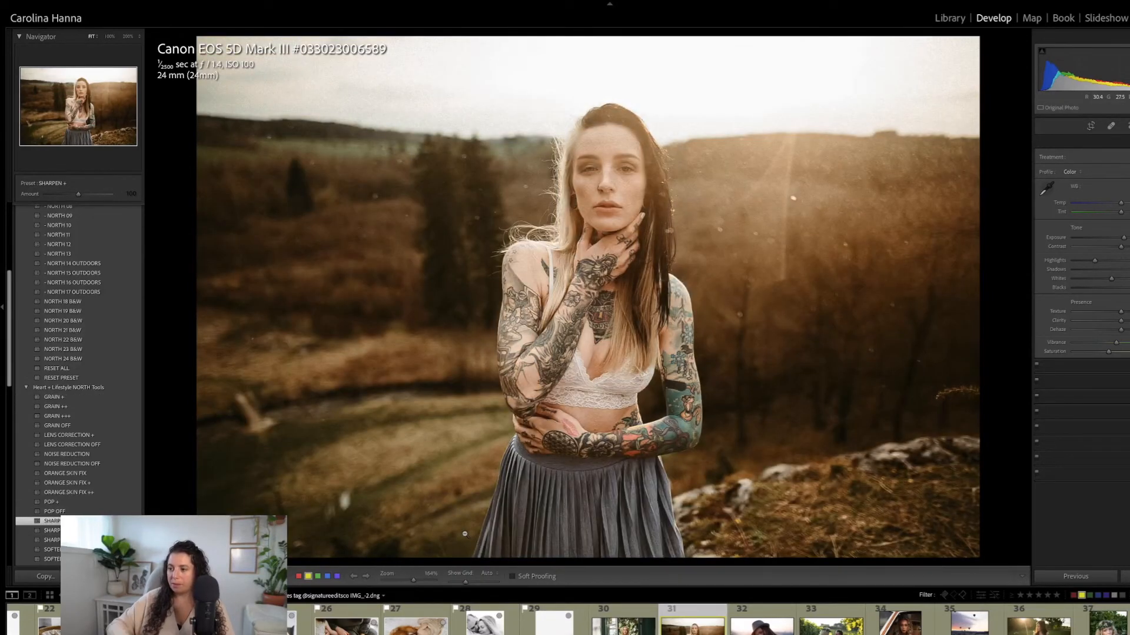
# Heal the blemishes on the forehead of the woman in the hat with the spot healing tool
pyautogui.press('Right')
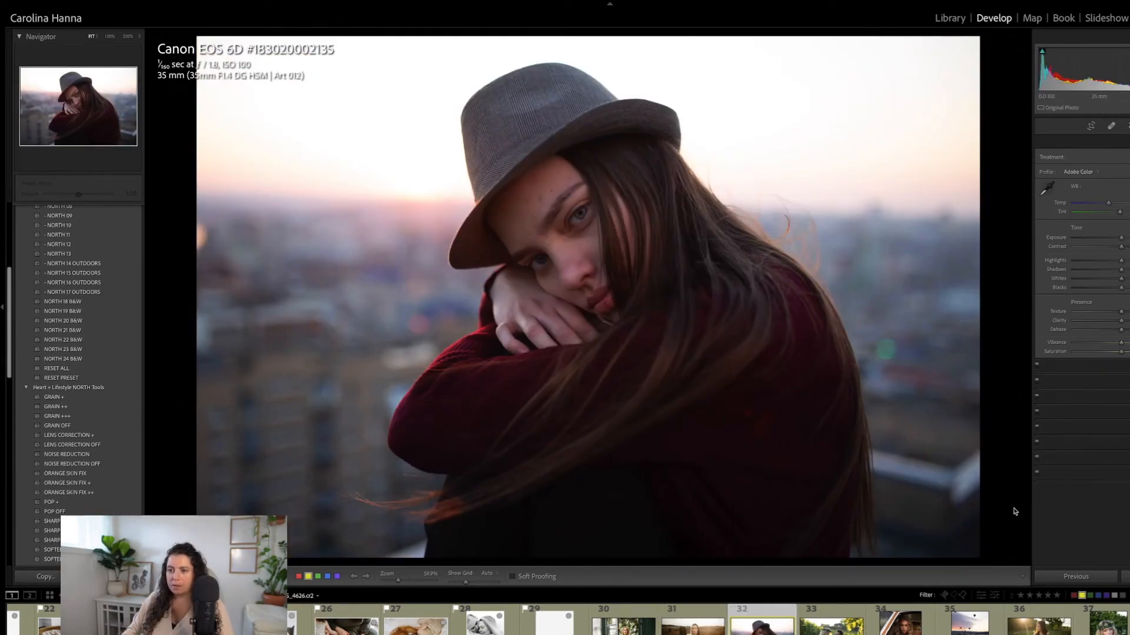
pyautogui.click(521, 274)
pyautogui.moveTo(521, 274); pyautogui.dragTo(571, 297)
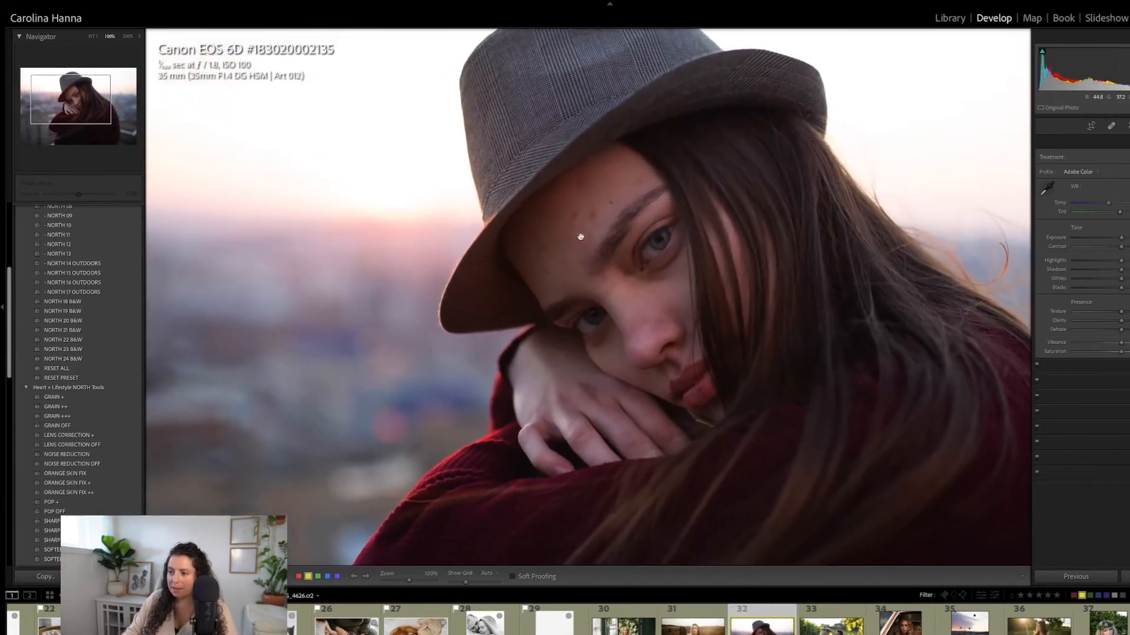
pyautogui.click(128, 37)
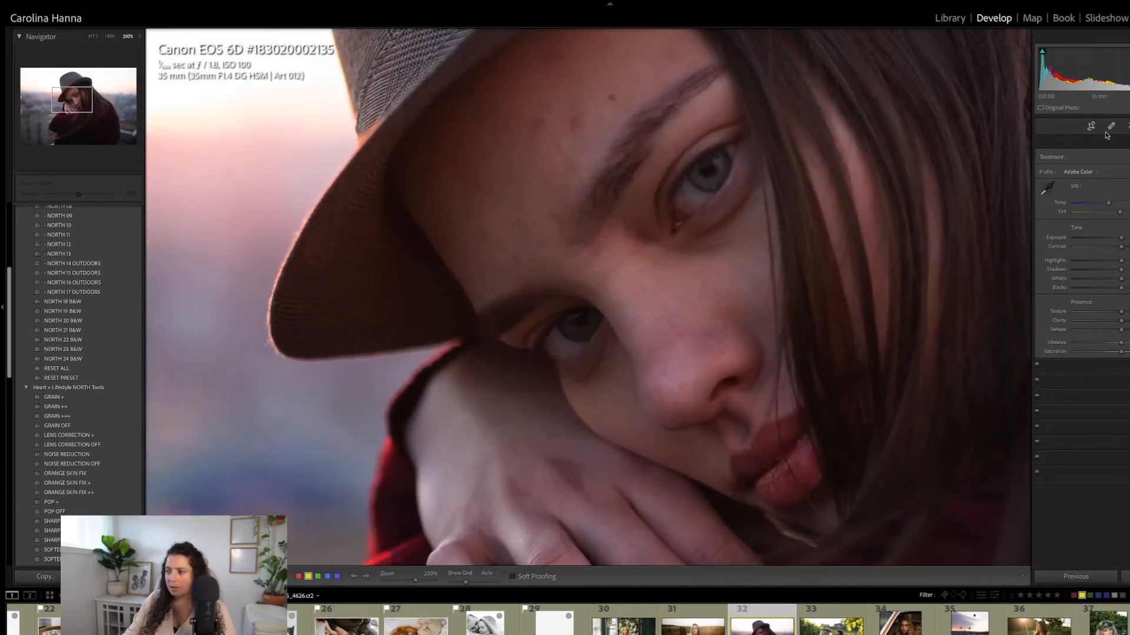
pyautogui.click(1111, 126)
pyautogui.click(540, 120)
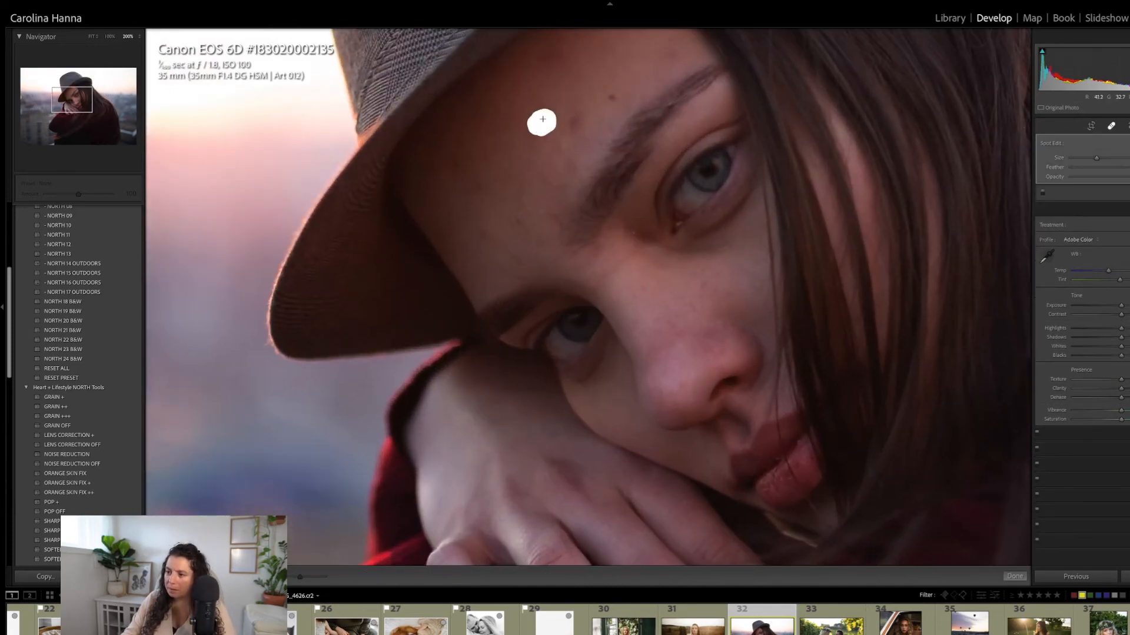
pyautogui.moveTo(575, 120); pyautogui.dragTo(566, 116)
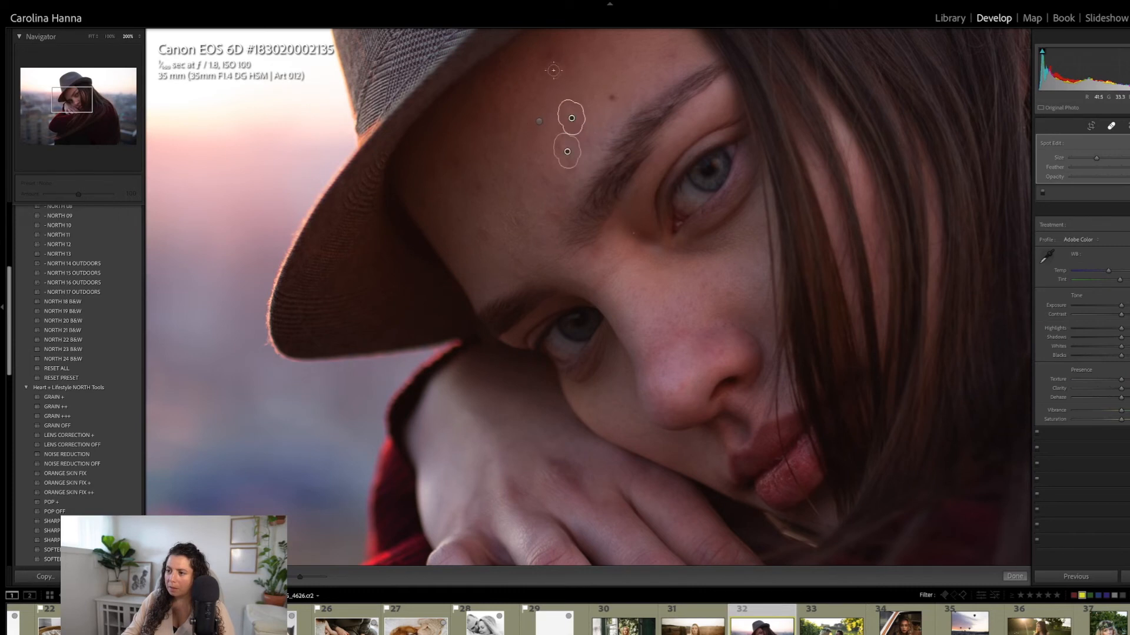
pyautogui.moveTo(536, 56); pyautogui.dragTo(566, 59)
pyautogui.moveTo(482, 228)
pyautogui.mouseDown()
pyautogui.moveTo(516, 213)
pyautogui.moveTo(505, 227)
pyautogui.moveTo(502, 211)
pyautogui.mouseUp()
pyautogui.click(562, 144)
pyautogui.click(512, 216)
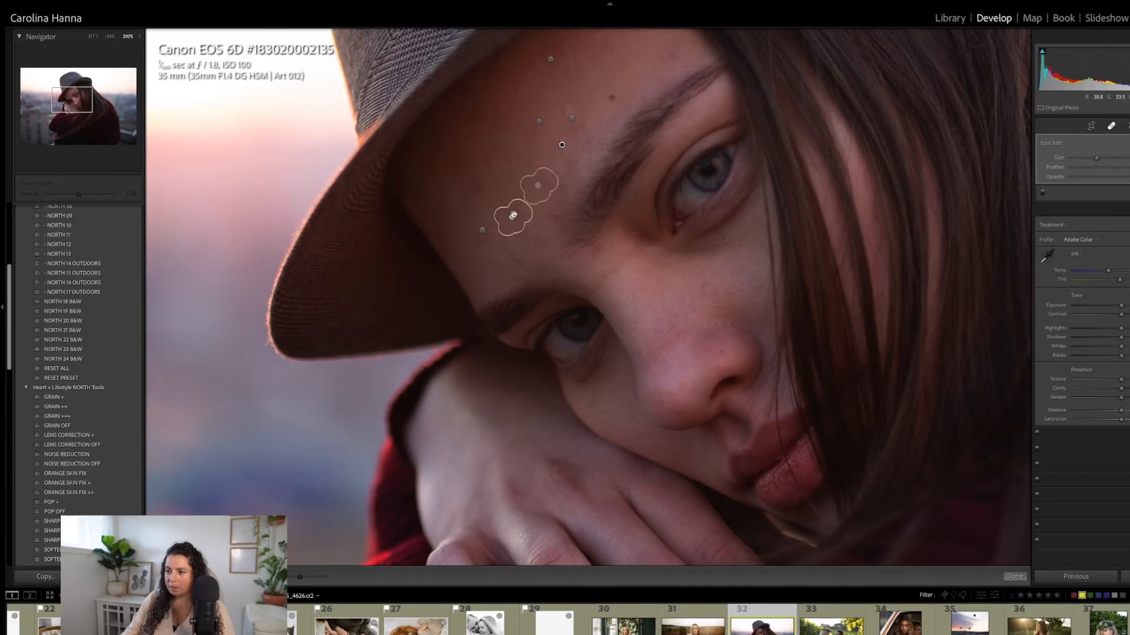
pyautogui.moveTo(535, 184); pyautogui.dragTo(507, 174)
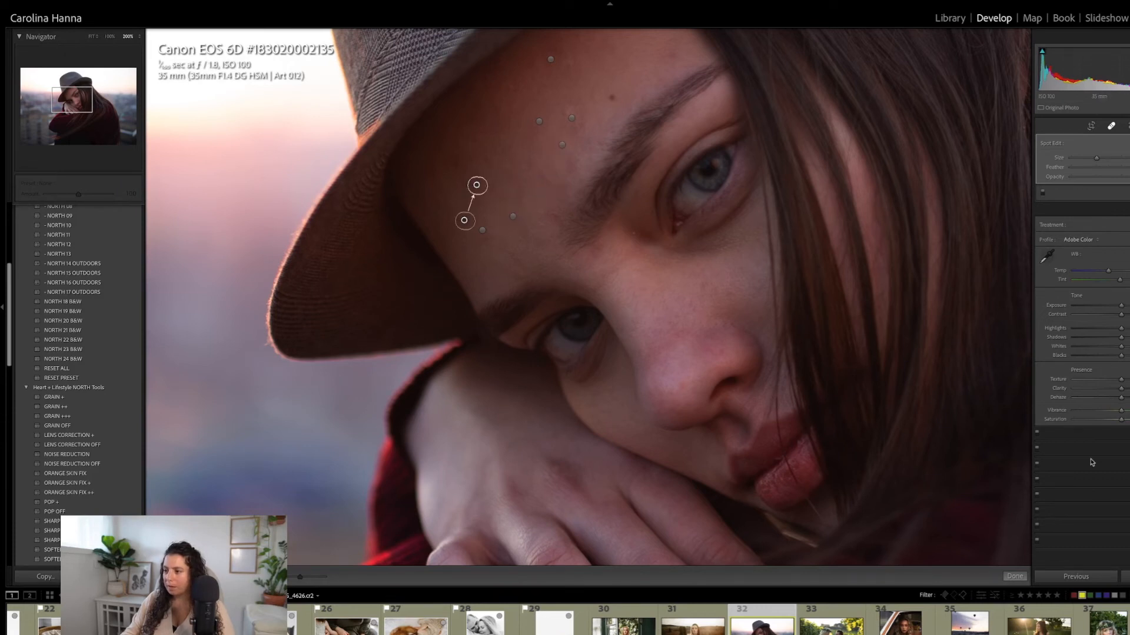
pyautogui.click(1015, 576)
pyautogui.click(707, 305)
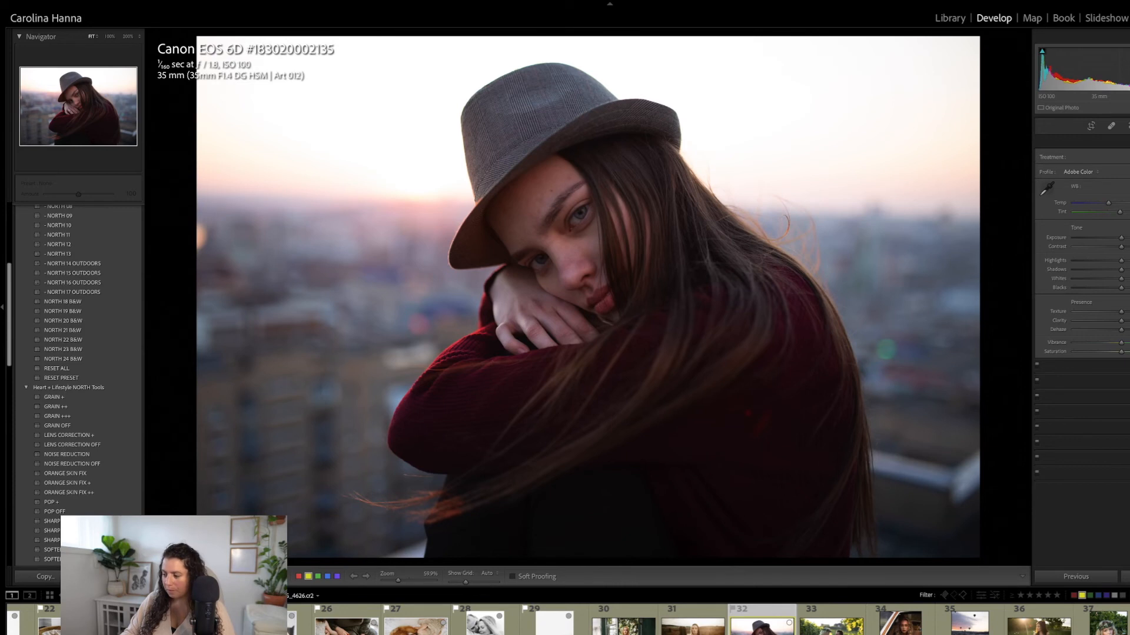
# Apply NORTH 04 to the photo of the woman in the hat, with slightly lower saturation, a warmer temperature and slightly higher exposure
pyautogui.moveTo(11, 316); pyautogui.dragTo(9, 269)
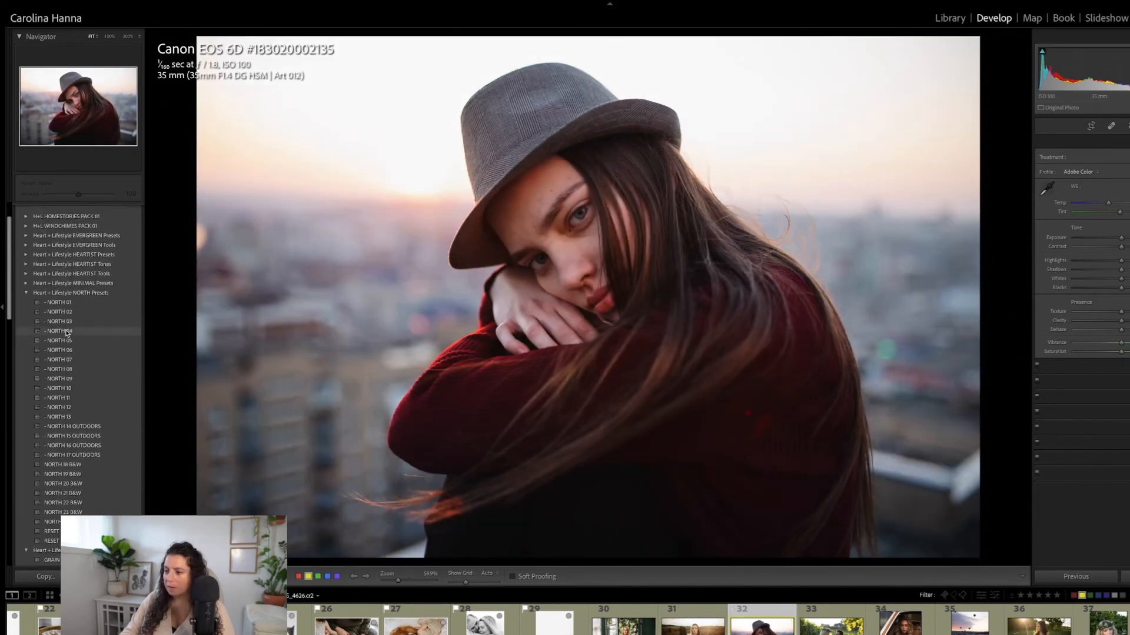
pyautogui.click(67, 332)
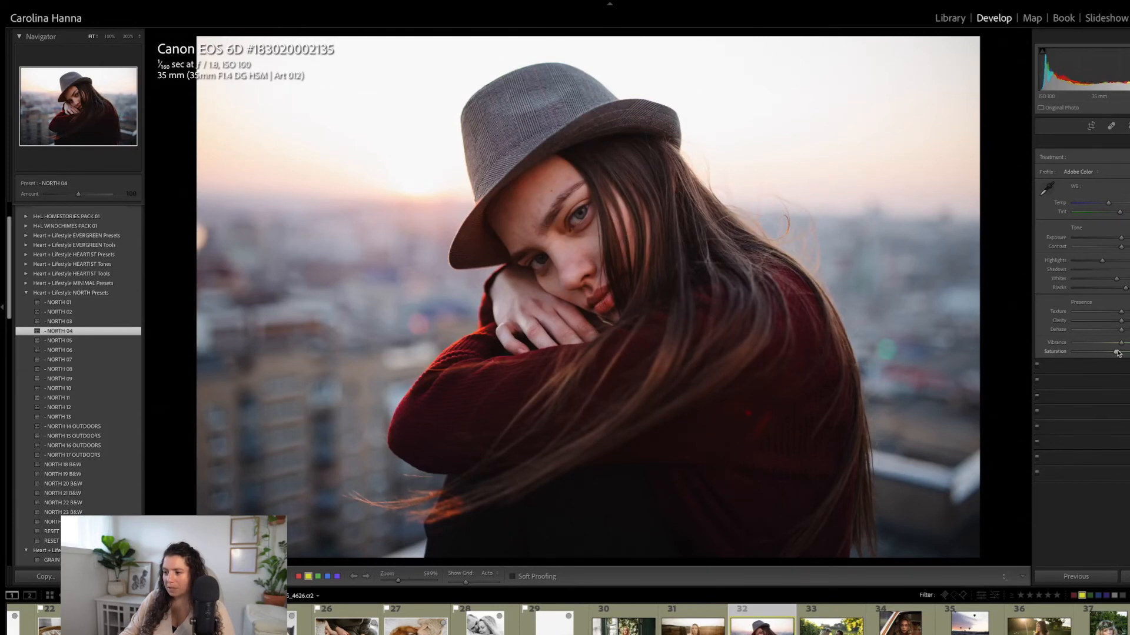
pyautogui.moveTo(1114, 352); pyautogui.dragTo(1113, 351)
pyautogui.moveTo(1108, 203); pyautogui.dragTo(1114, 203)
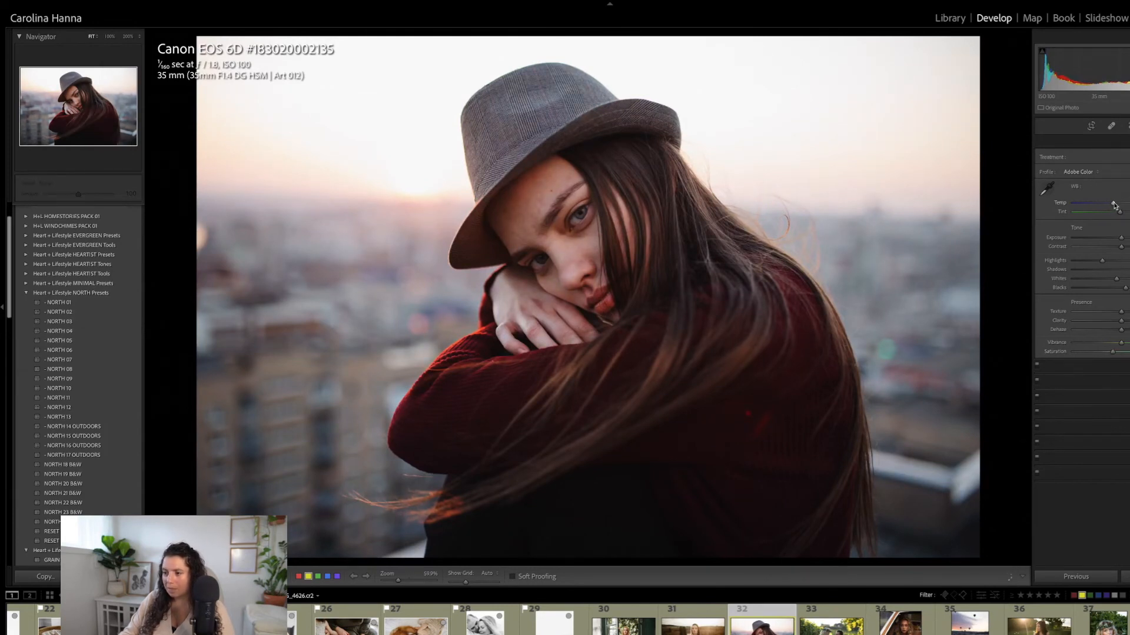
pyautogui.moveTo(1122, 238); pyautogui.dragTo(1124, 240)
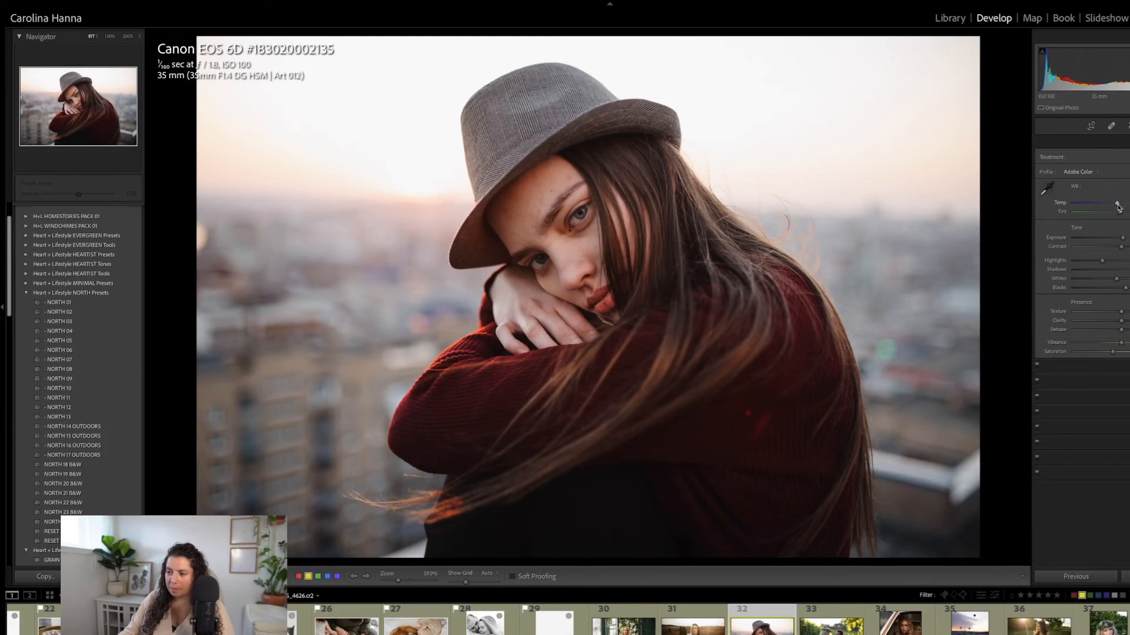
pyautogui.moveTo(1122, 239); pyautogui.dragTo(1124, 239)
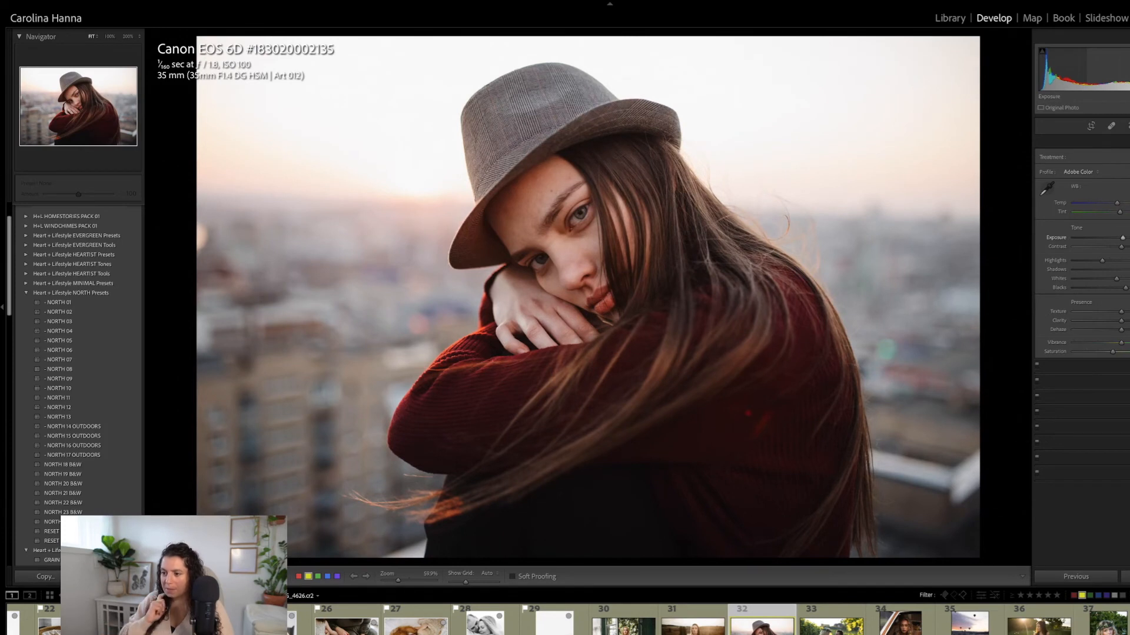
# Try the SUNSHINE 01 YELLOW and SUNSHINE 02 WHITE tool presets on the hat photo and keep SUNSHINE 01 YELLOW
pyautogui.moveTo(10, 276); pyautogui.dragTo(10, 348)
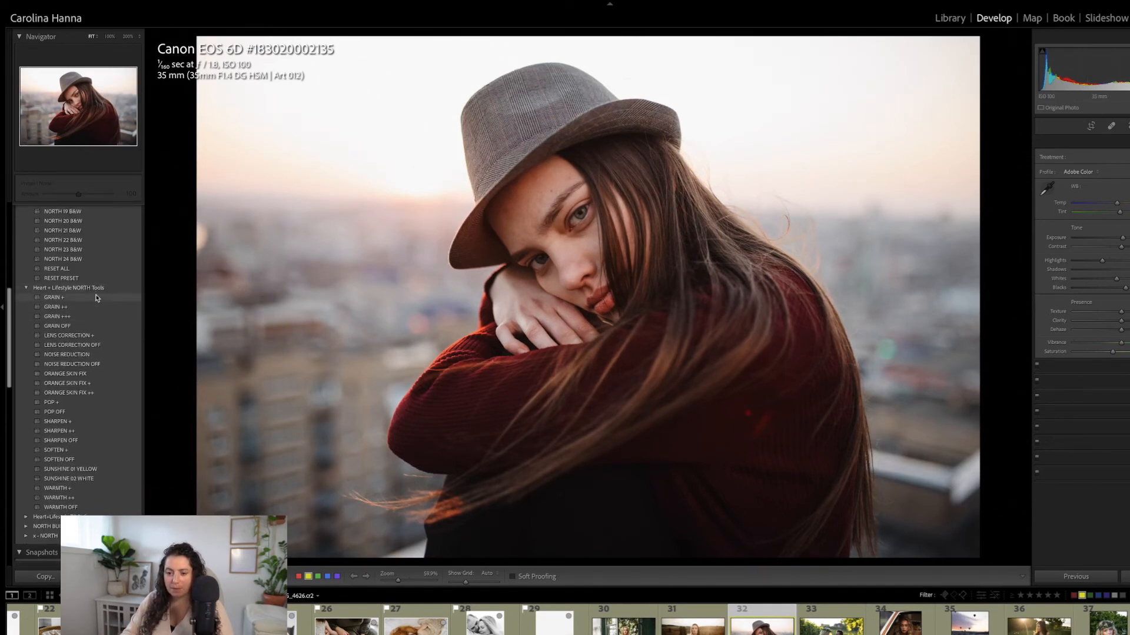
pyautogui.click(84, 470)
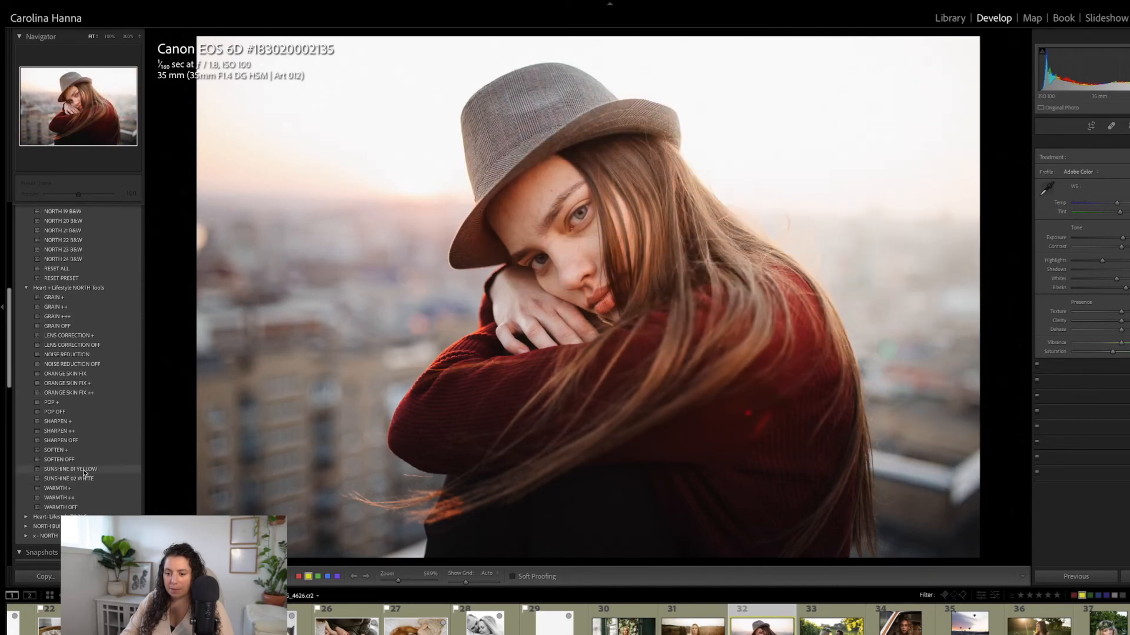
pyautogui.click(82, 481)
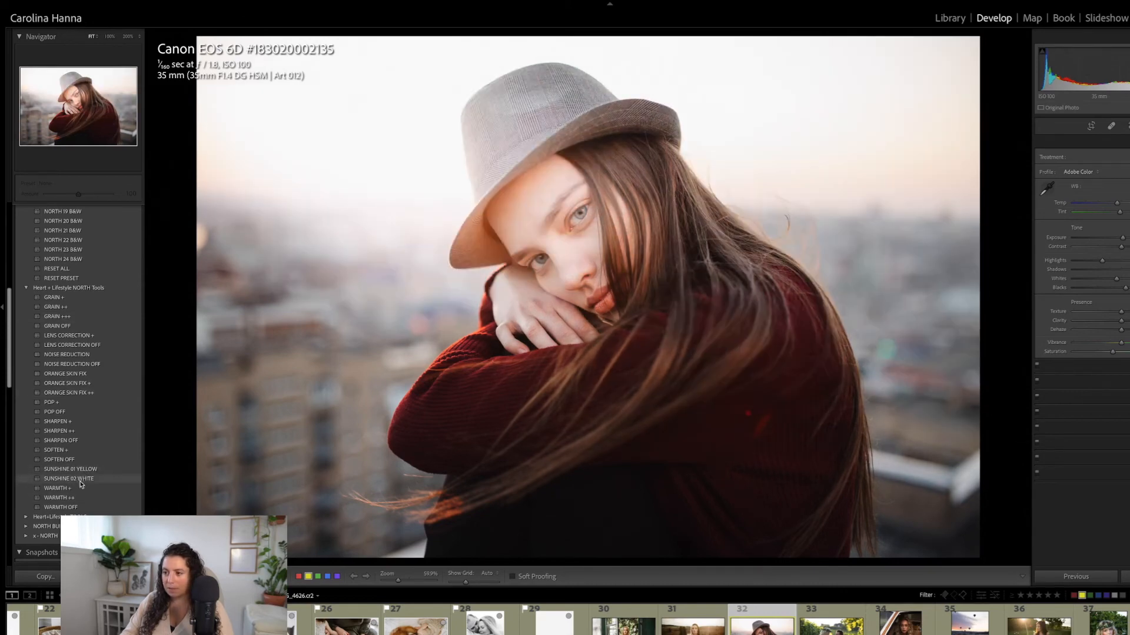
pyautogui.click(79, 470)
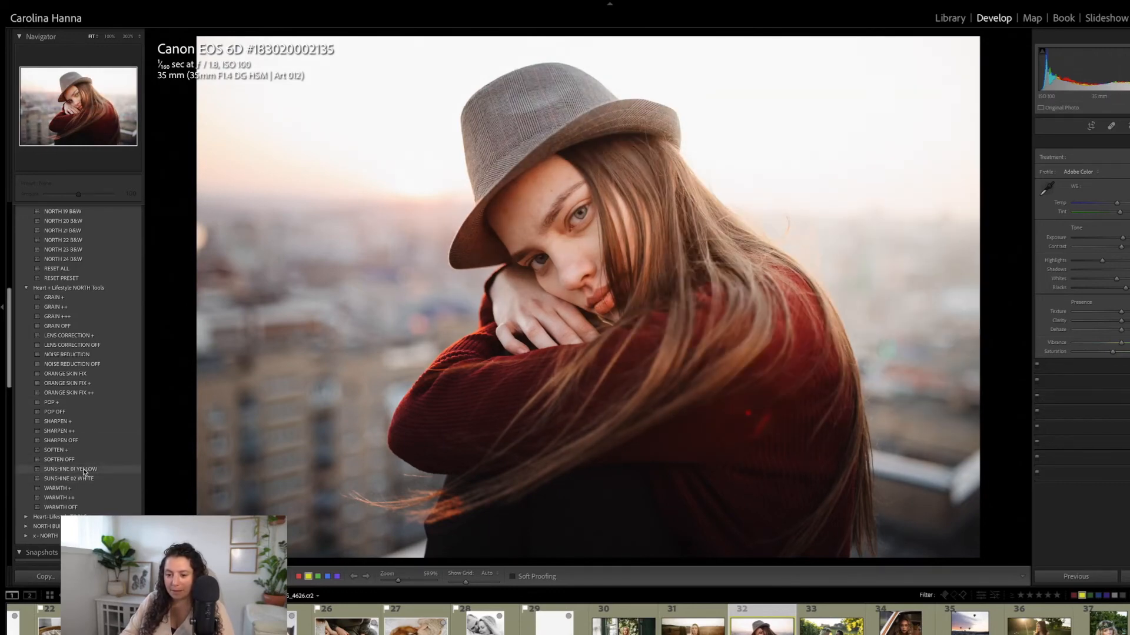
pyautogui.click(79, 470)
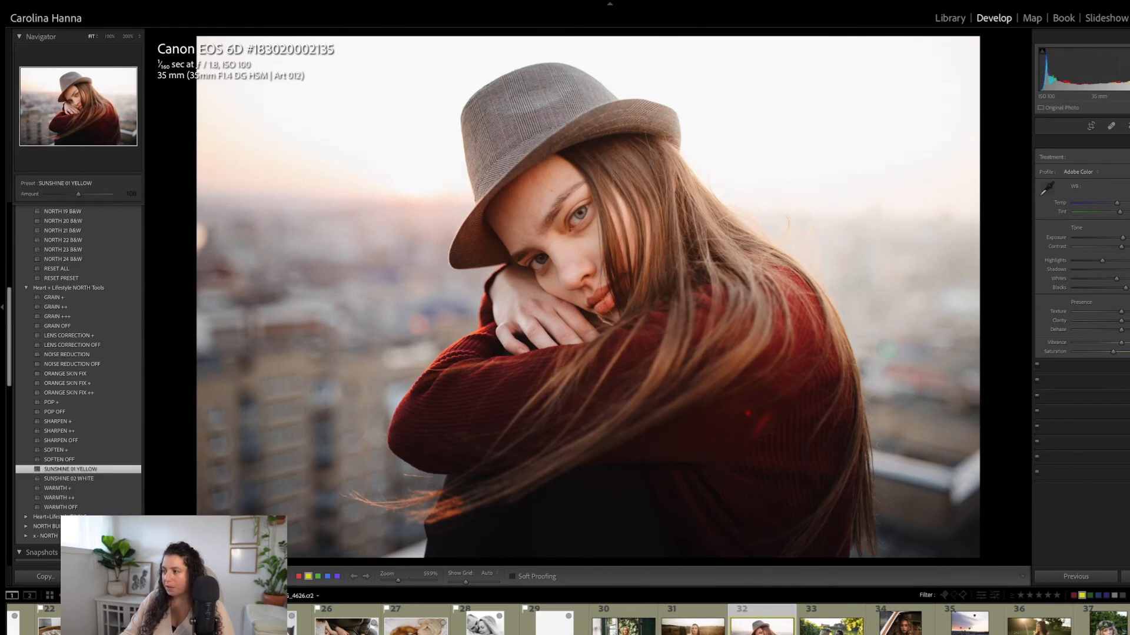
# Shrink the SUNSHINE Yellow radial gradient and move it over the bright sky on the left side of the photo
pyautogui.hotkey('shift', 'w')
pyautogui.click(1044, 182)
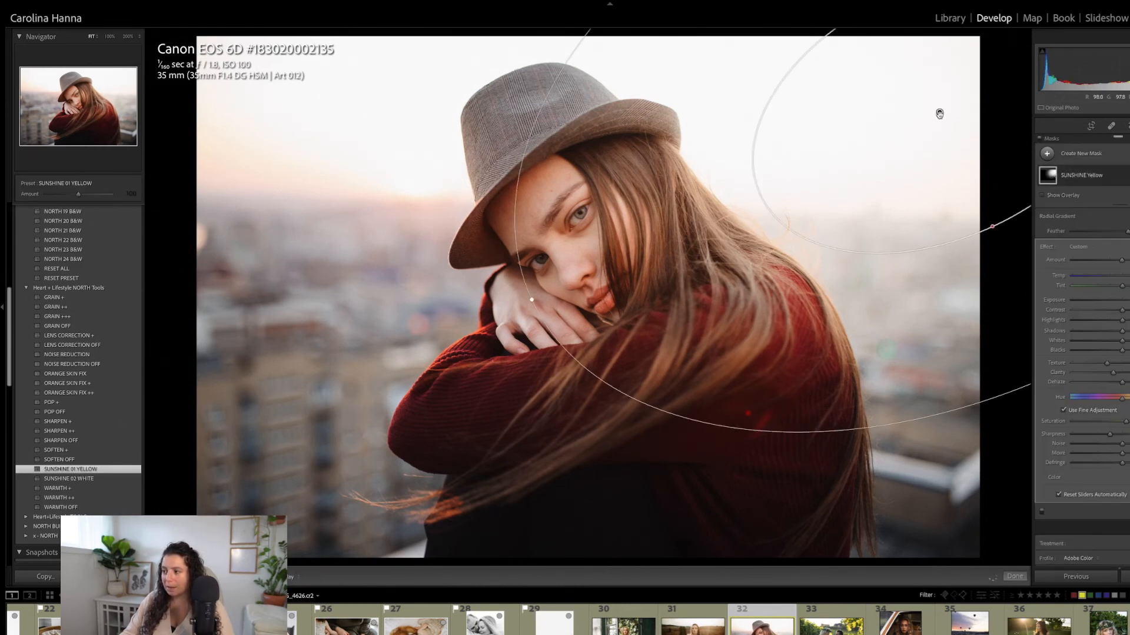
pyautogui.moveTo(531, 302); pyautogui.dragTo(747, 247)
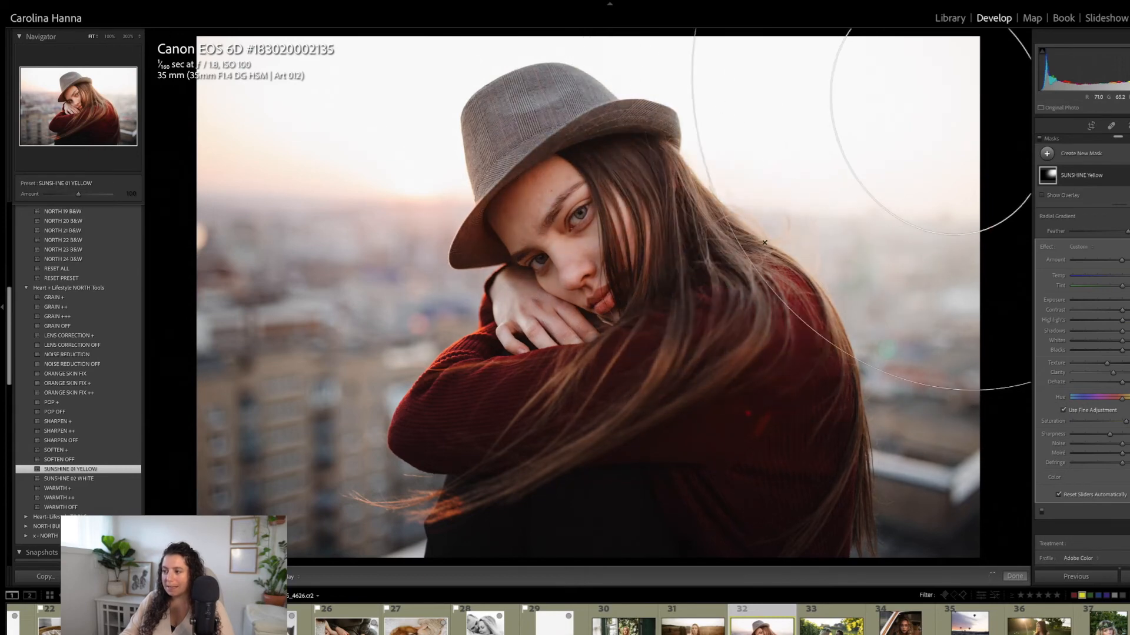
pyautogui.moveTo(938, 113); pyautogui.dragTo(326, 130)
pyautogui.moveTo(446, 390); pyautogui.dragTo(419, 333)
pyautogui.moveTo(343, 154)
pyautogui.mouseDown()
pyautogui.moveTo(340, 167)
pyautogui.moveTo(327, 142)
pyautogui.mouseUp()
pyautogui.click(1015, 577)
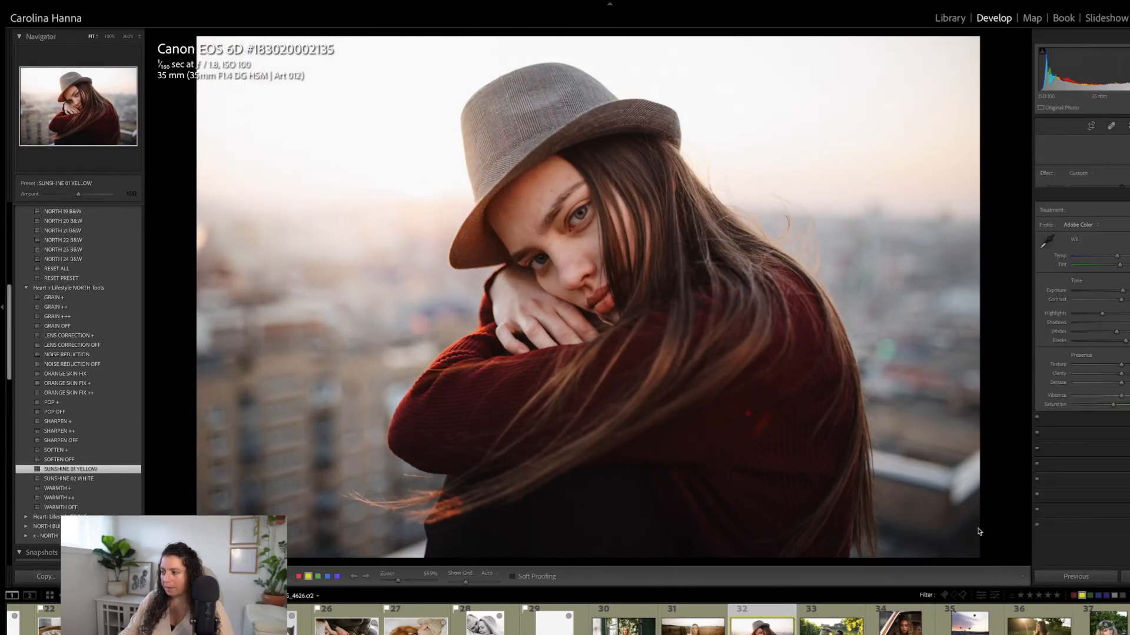
# Toggle the SUNSHINE Yellow mask off and on to compare its effect on the photo
pyautogui.click(1127, 125)
pyautogui.click(1038, 140)
pyautogui.click(1038, 140)
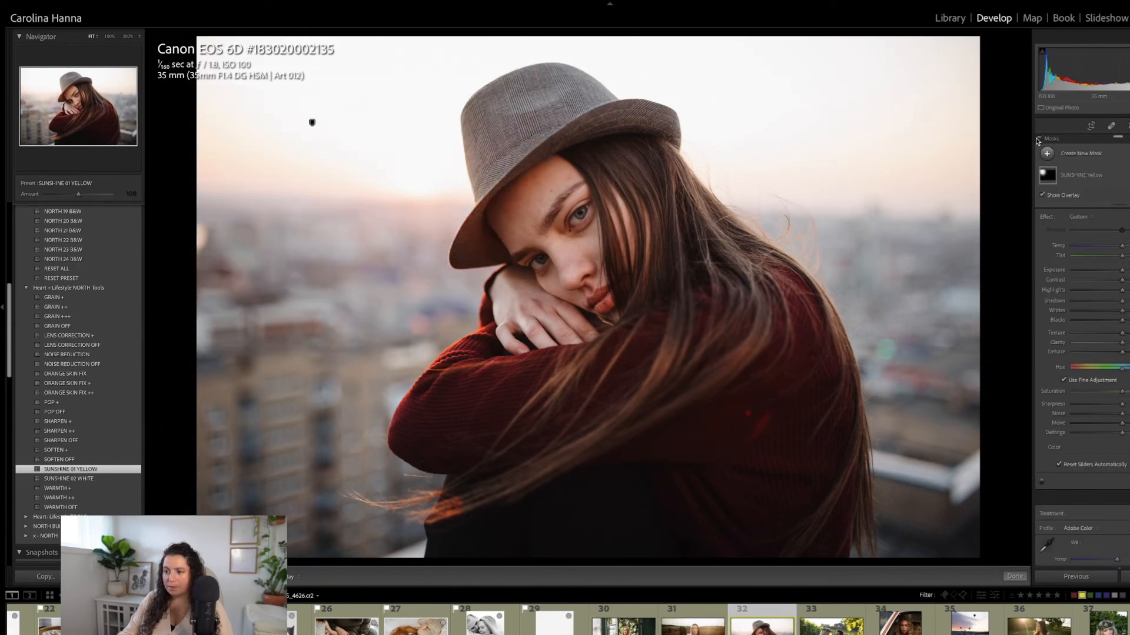
pyautogui.click(1038, 140)
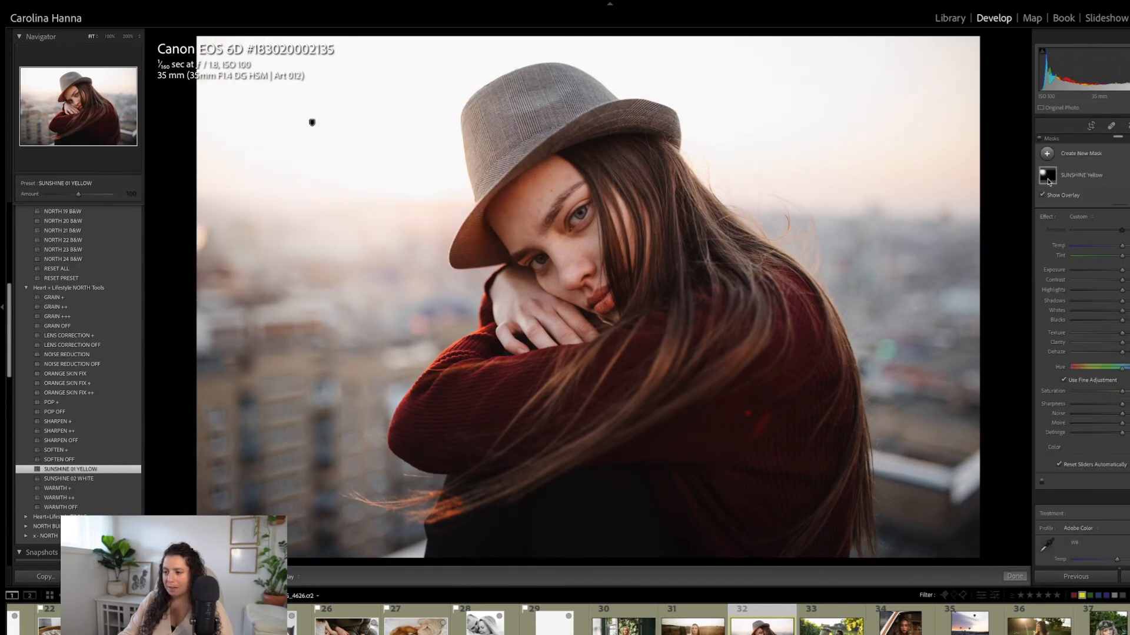
pyautogui.click(1126, 126)
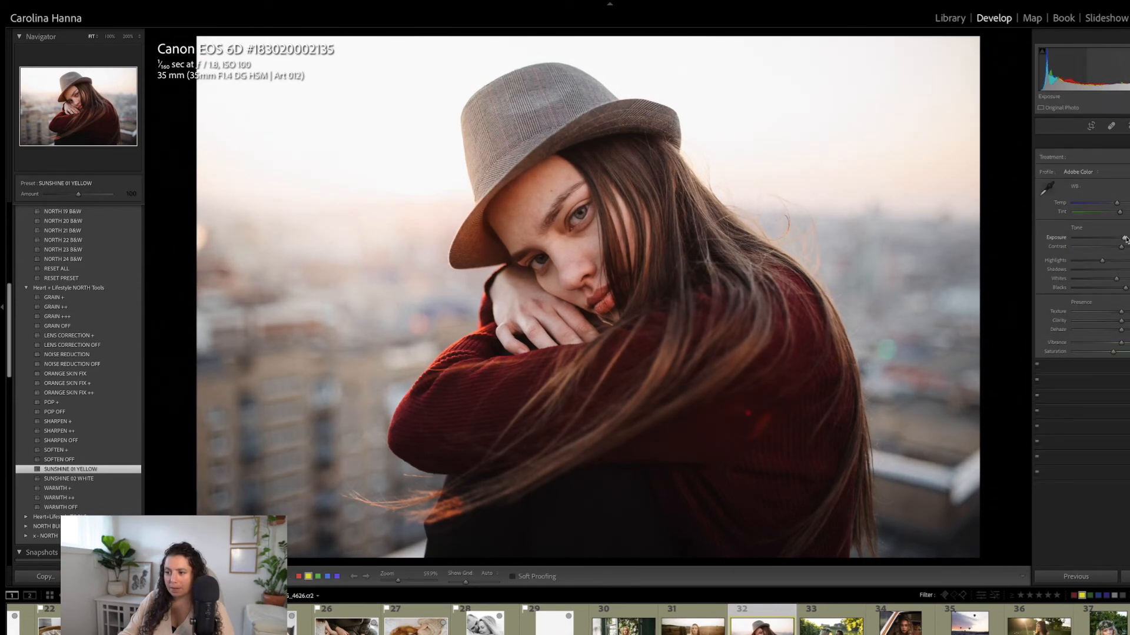
# Paint a new NORTH - SKIN - Smooth brush mask over the forehead of the woman in the hat and compare the photo with the original
pyautogui.click(1127, 125)
pyautogui.click(1067, 160)
pyautogui.click(1089, 202)
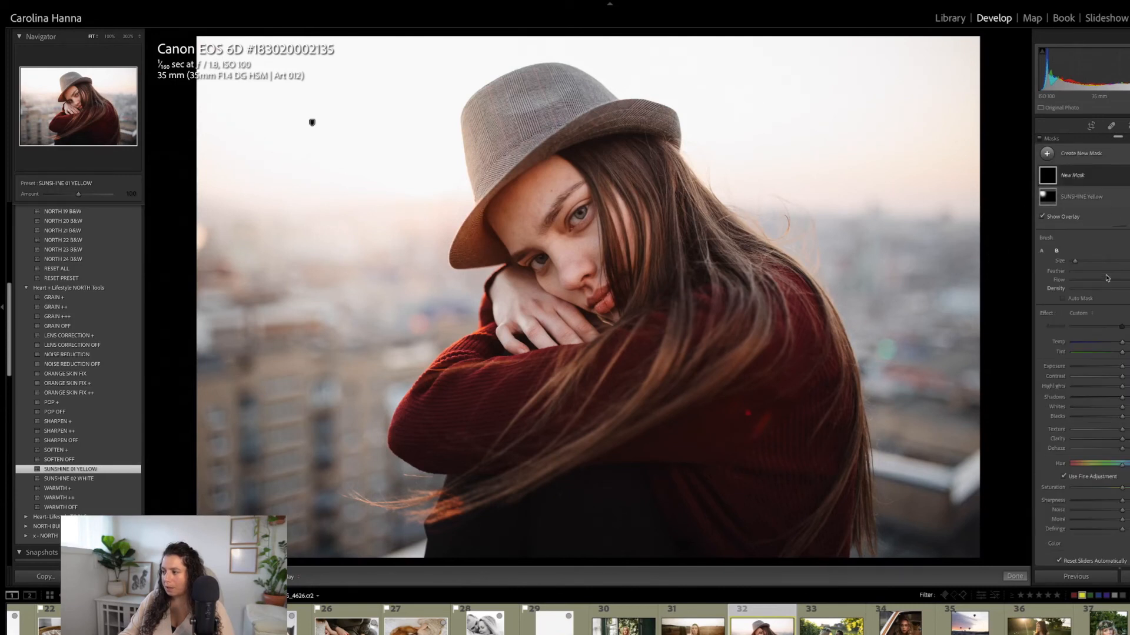
pyautogui.click(1088, 316)
pyautogui.scroll(-8, 1098, 471)
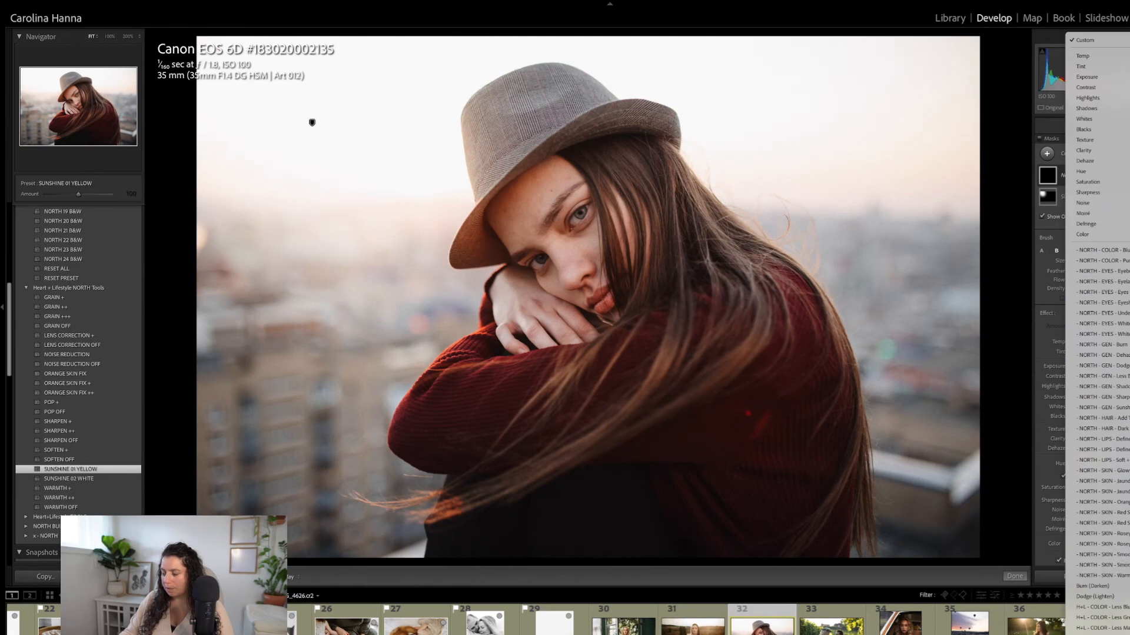
pyautogui.click(1097, 554)
pyautogui.press('o')
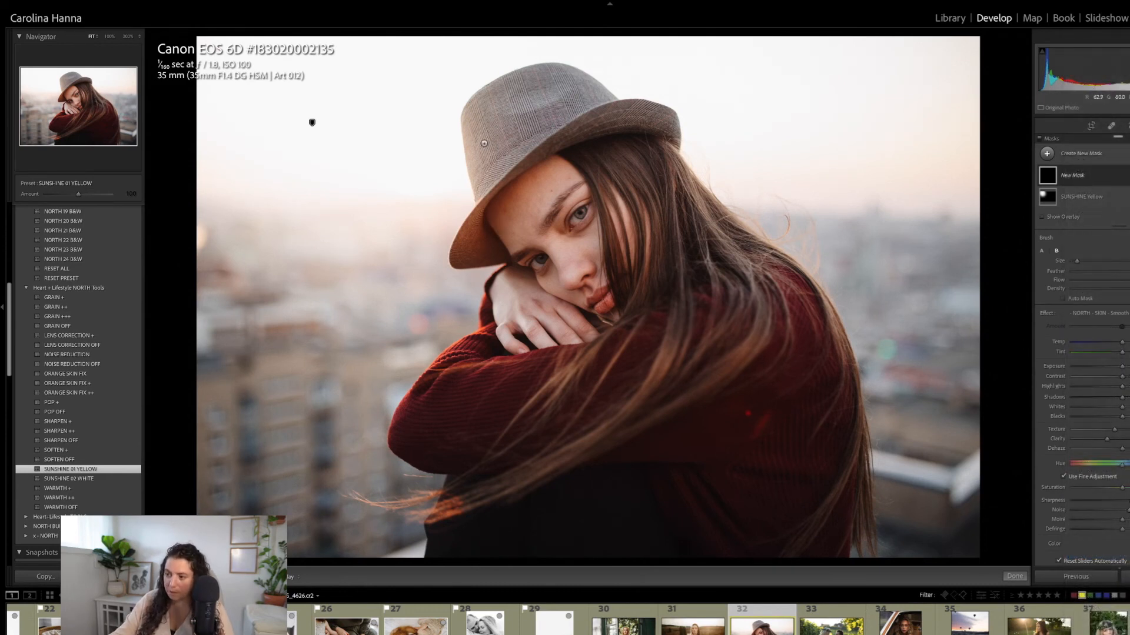
pyautogui.moveTo(498, 228); pyautogui.dragTo(524, 216)
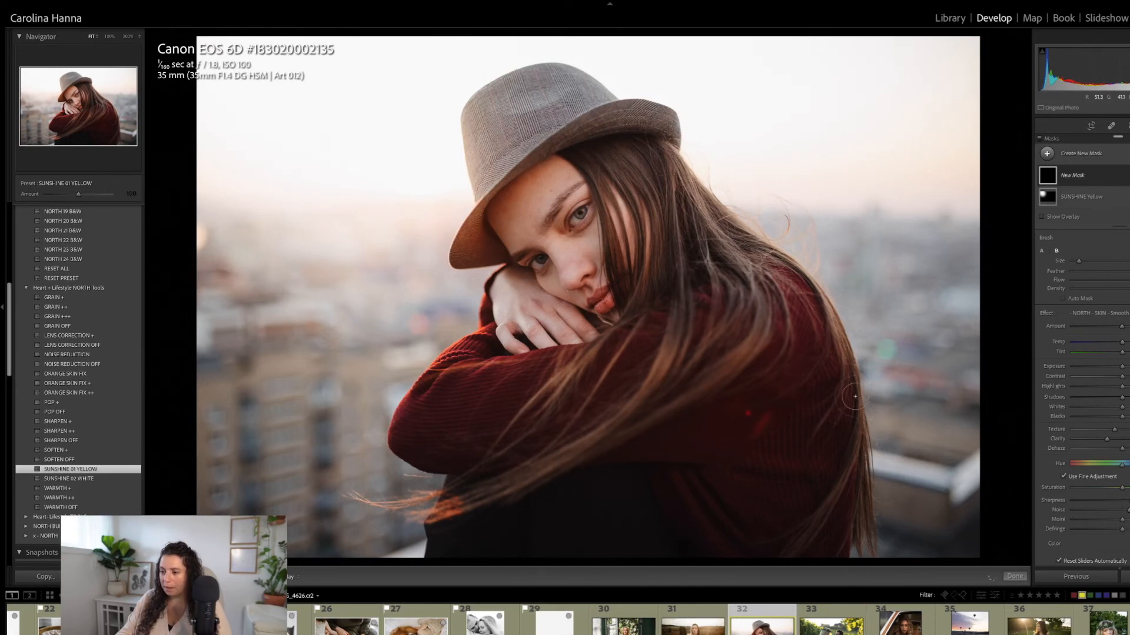
pyautogui.click(1015, 576)
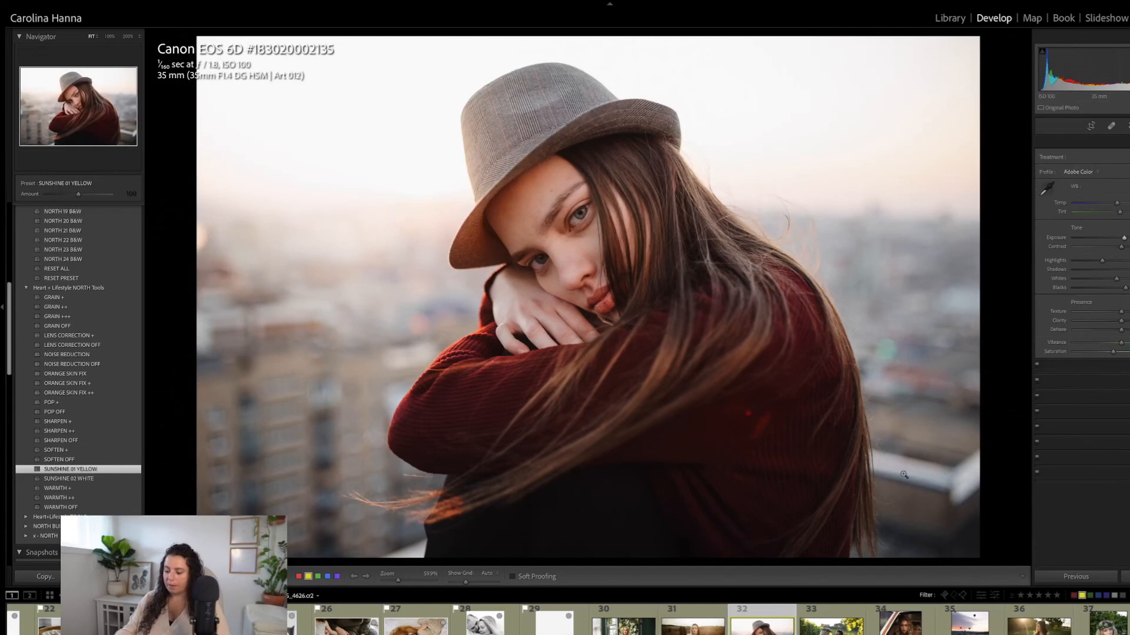
pyautogui.press('\\')
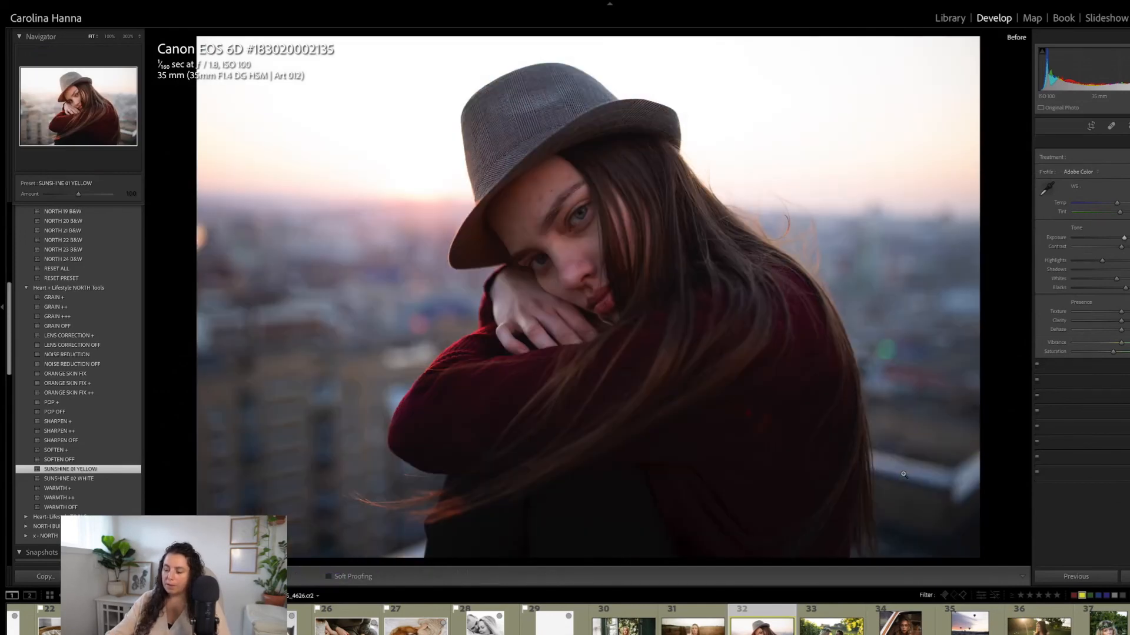
pyautogui.press('\\')
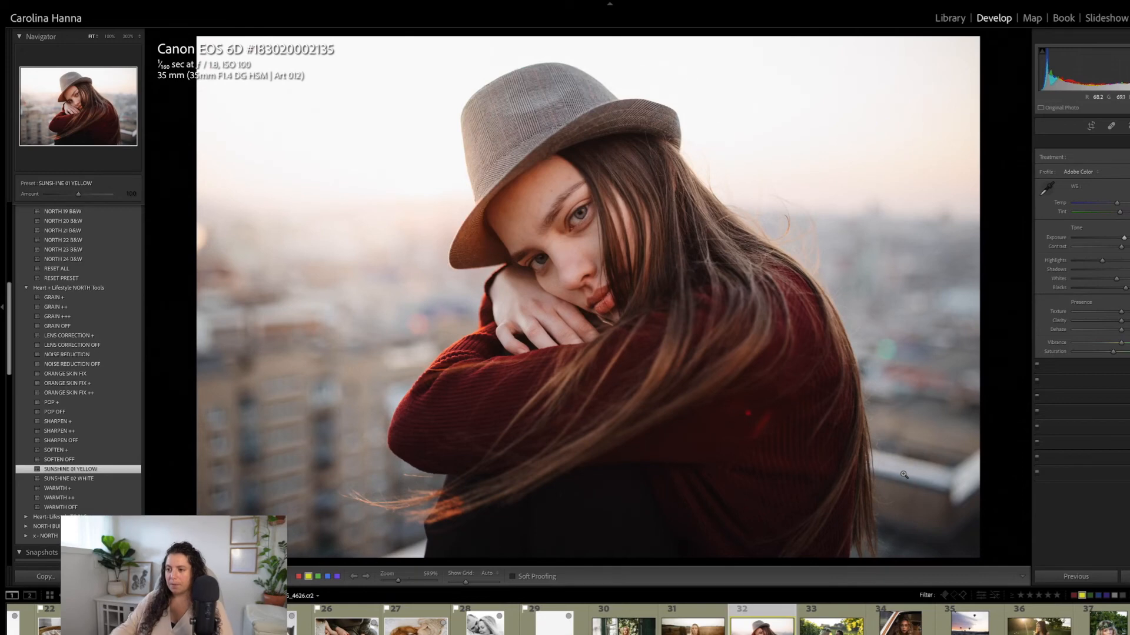
# Apply the NORTH 16 OUTDOORS preset to the next photo, the vineyard couple, then raise its exposure and warm its temperature
pyautogui.press('Right')
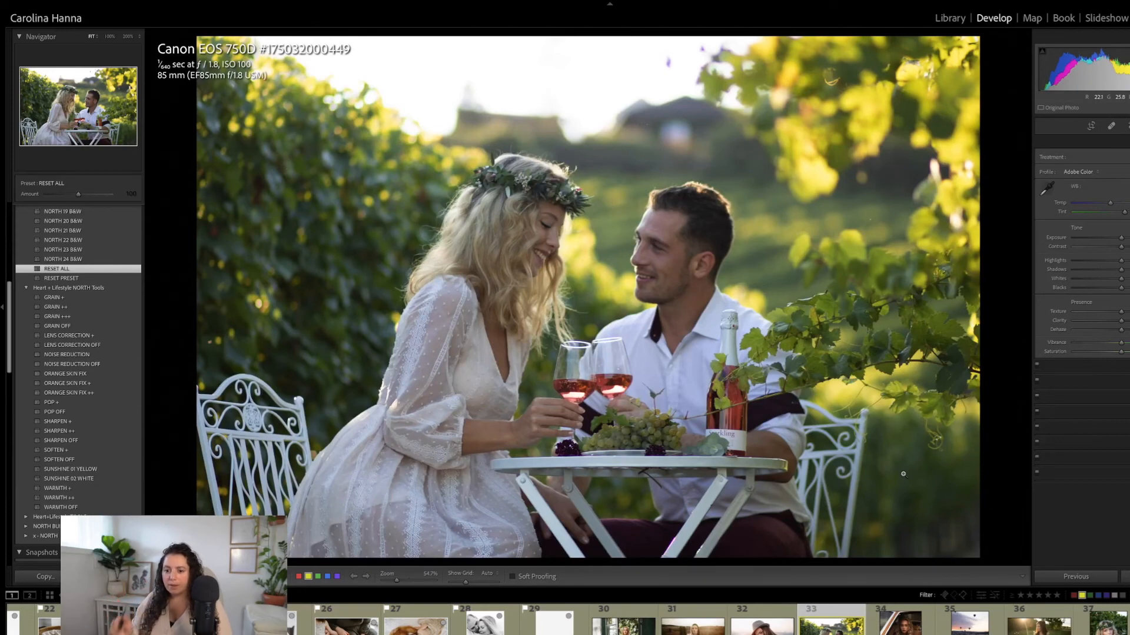
pyautogui.scroll(5, 86, 383)
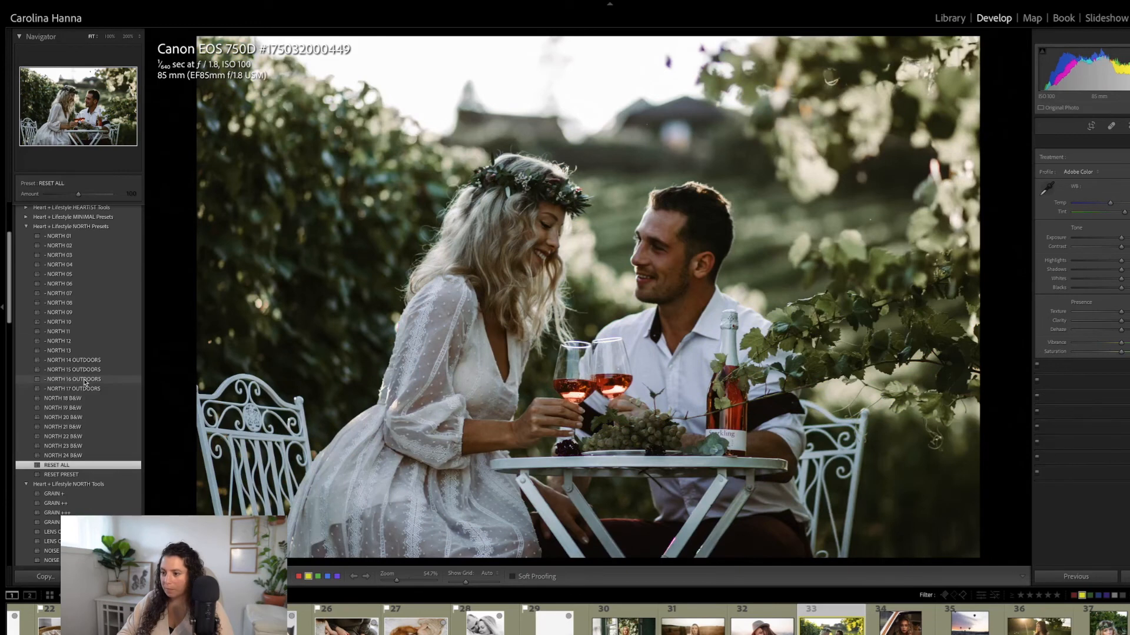
pyautogui.click(86, 381)
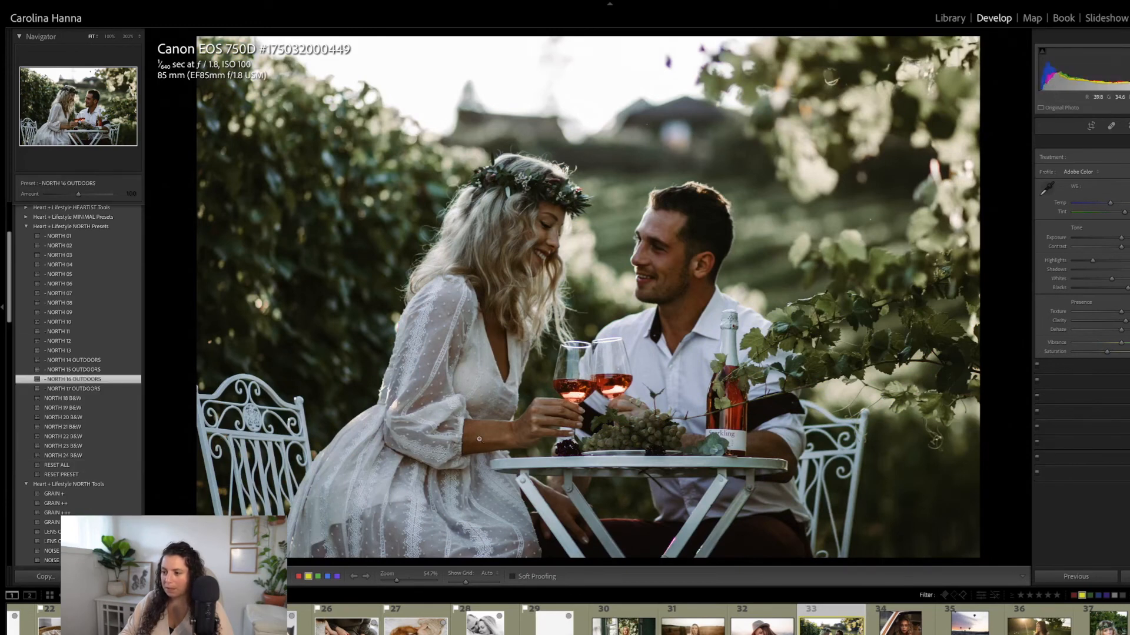
pyautogui.moveTo(1122, 240); pyautogui.dragTo(1127, 238)
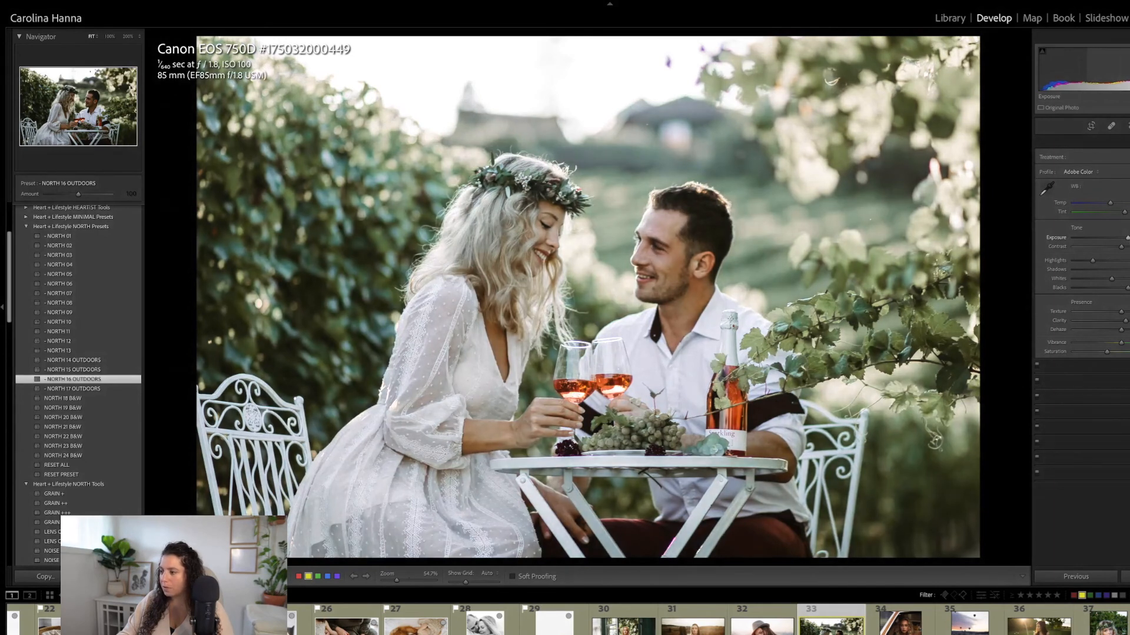
pyautogui.moveTo(1115, 204); pyautogui.dragTo(1124, 205)
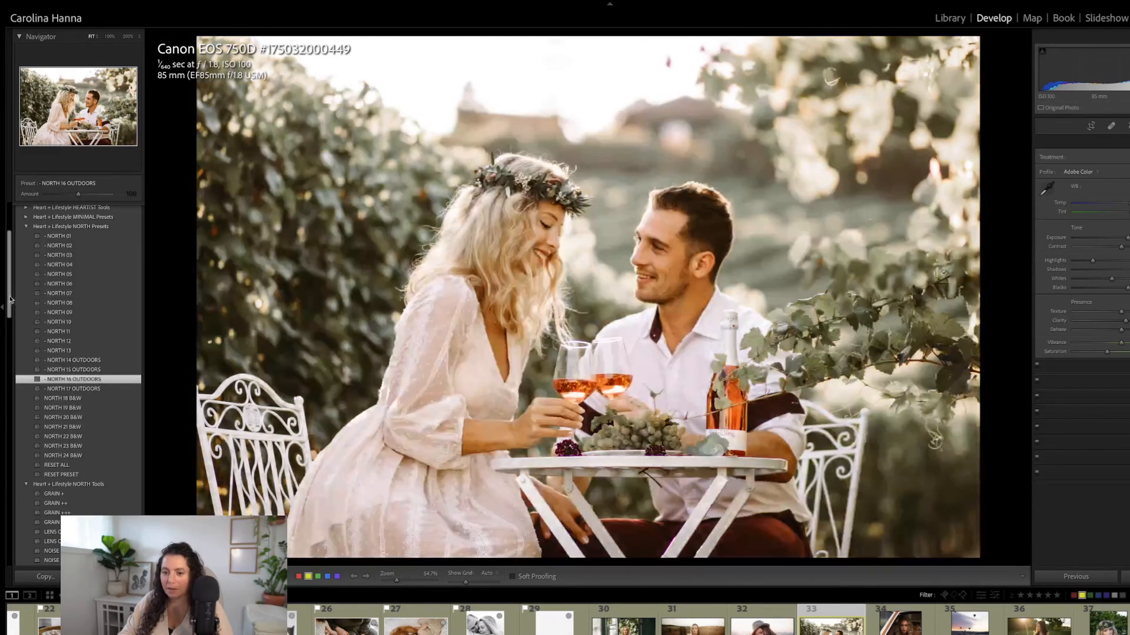
# Fine-tune the vineyard photo's colors in the HSL adjustments and compare it with the original
pyautogui.moveTo(9, 300); pyautogui.dragTo(9, 307)
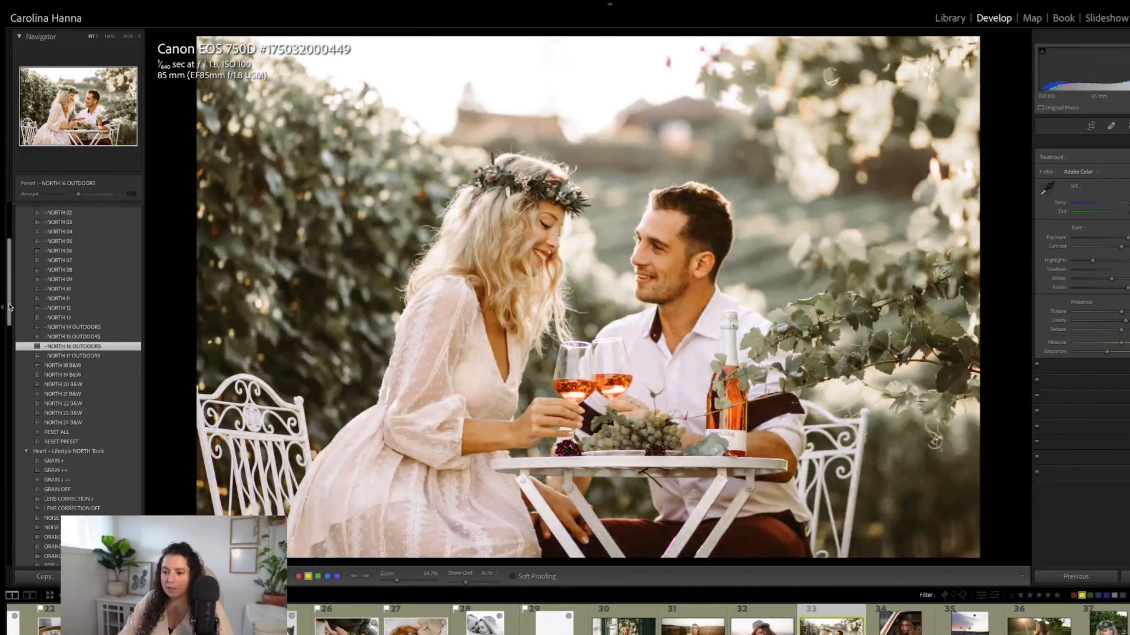
pyautogui.moveTo(9, 307); pyautogui.dragTo(8, 306)
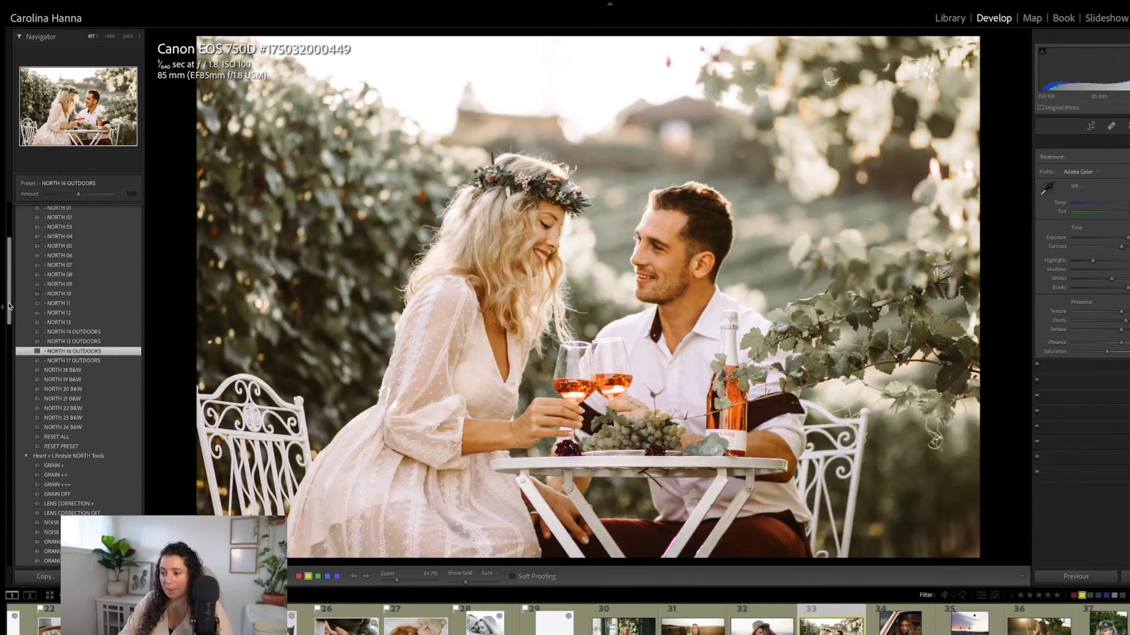
pyautogui.scroll(-5, 94, 375)
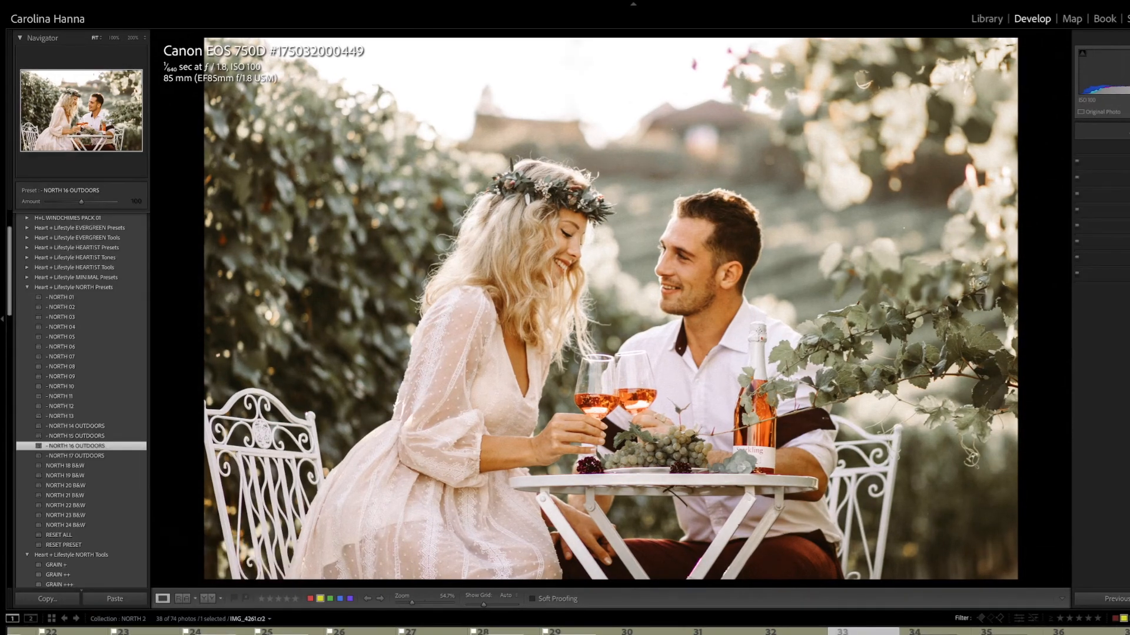
pyautogui.hotkey('ctrl', '3')
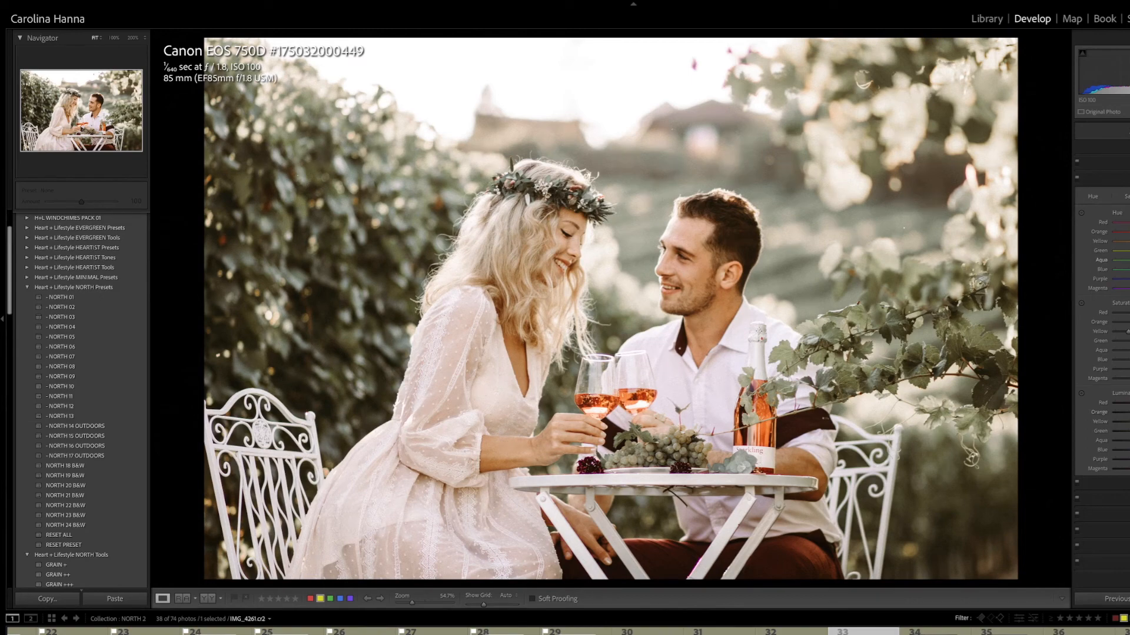
pyautogui.press('\\')
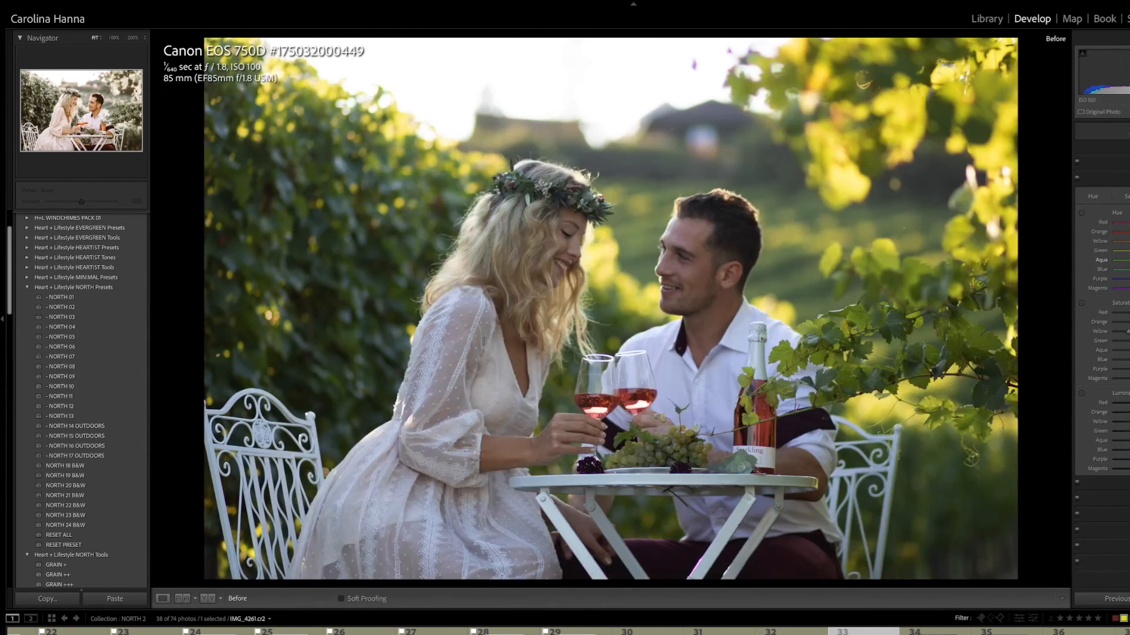
pyautogui.press('\\')
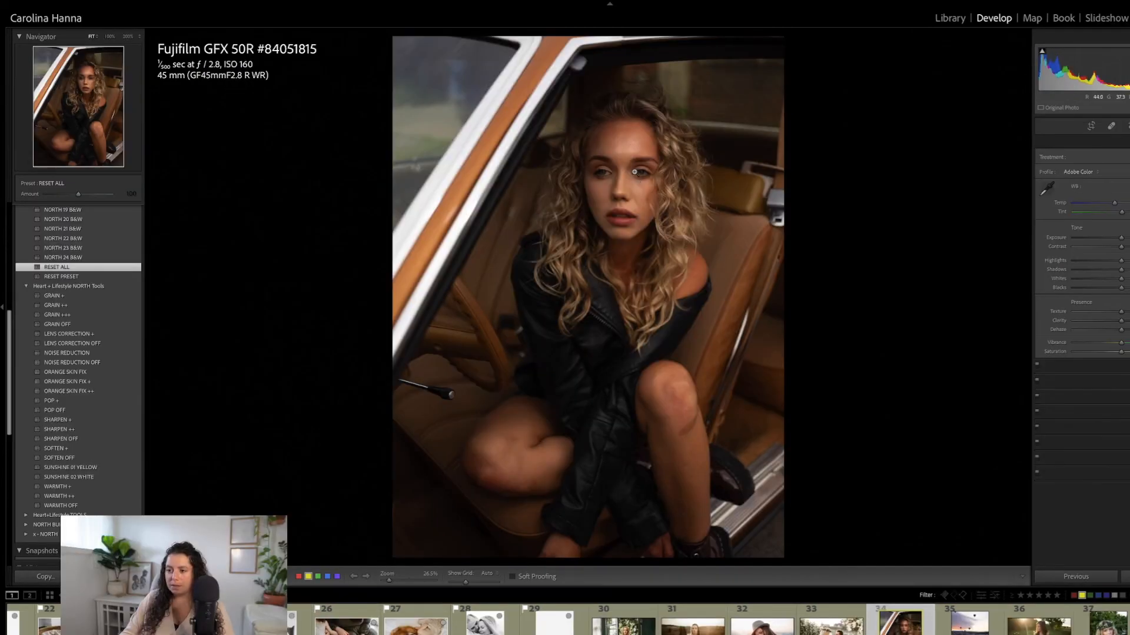
# Set a cooler custom white balance for the car photo by sampling a spot on the woman's face
pyautogui.click(642, 175)
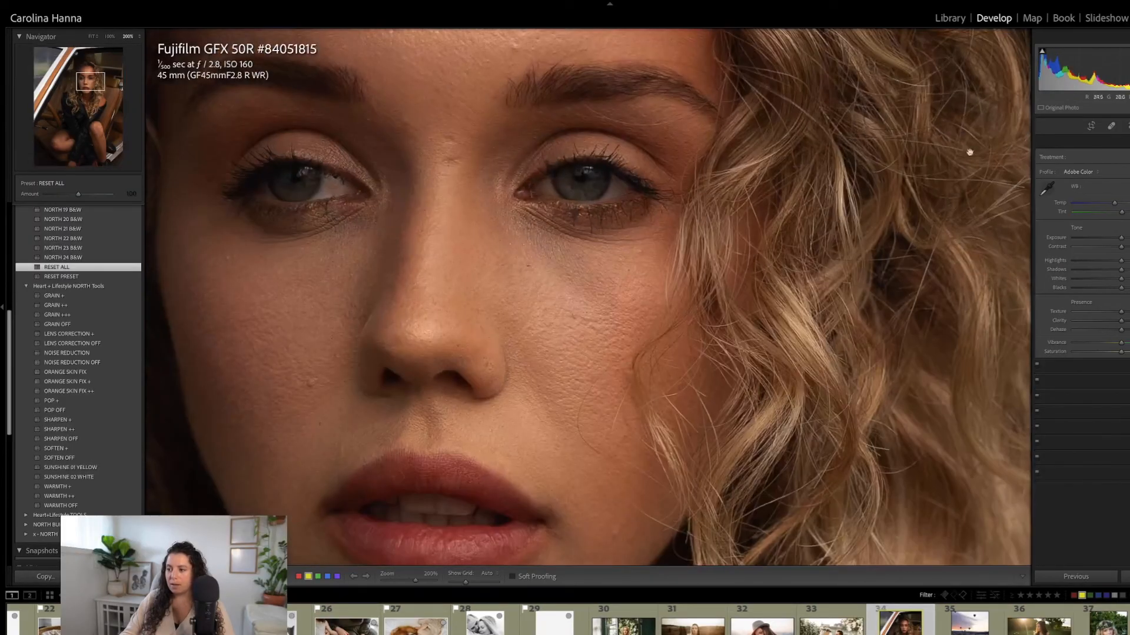
pyautogui.press('w')
pyautogui.click(605, 269)
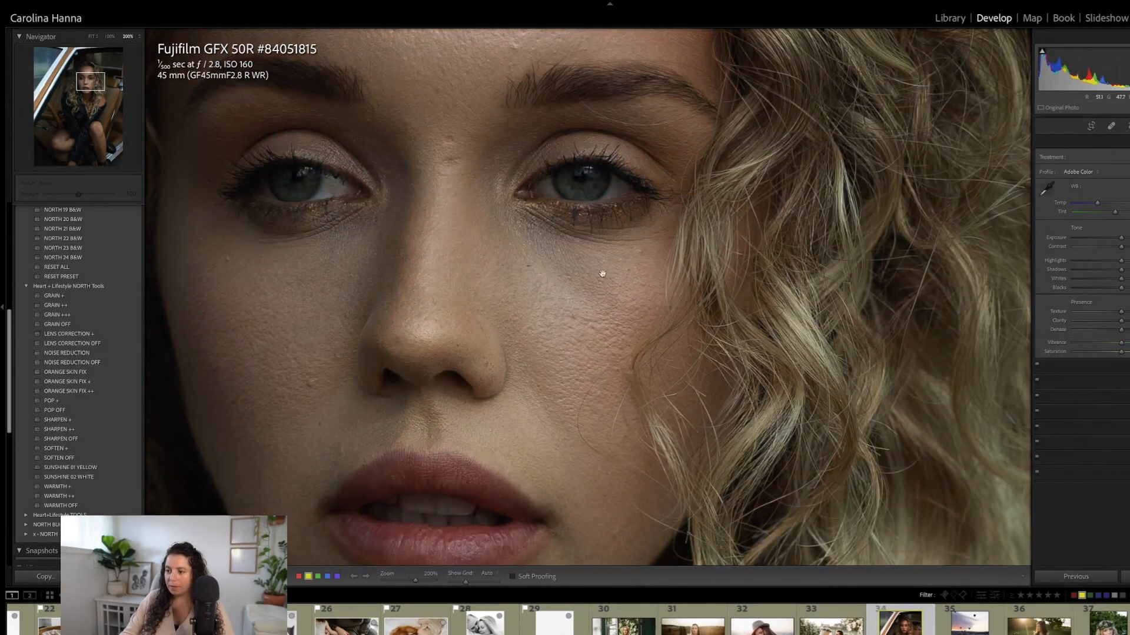
pyautogui.click(593, 272)
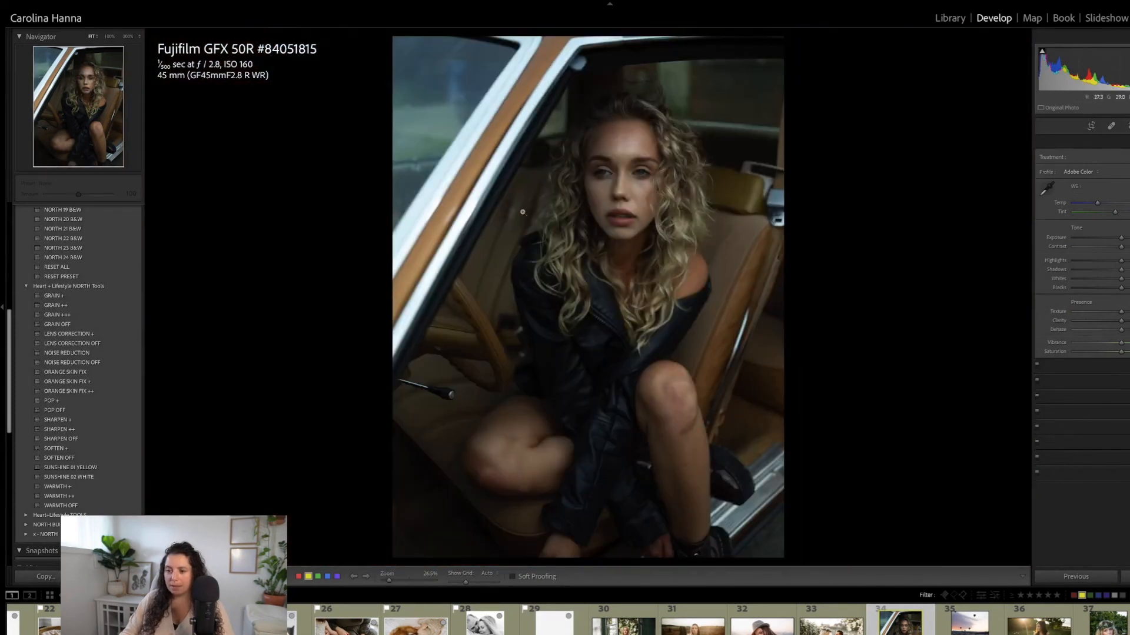
# Apply the NORTH 01 preset to the photo of the woman in the car and raise its exposure
pyautogui.scroll(1, 10, 328)
pyautogui.moveTo(9, 328); pyautogui.dragTo(9, 247)
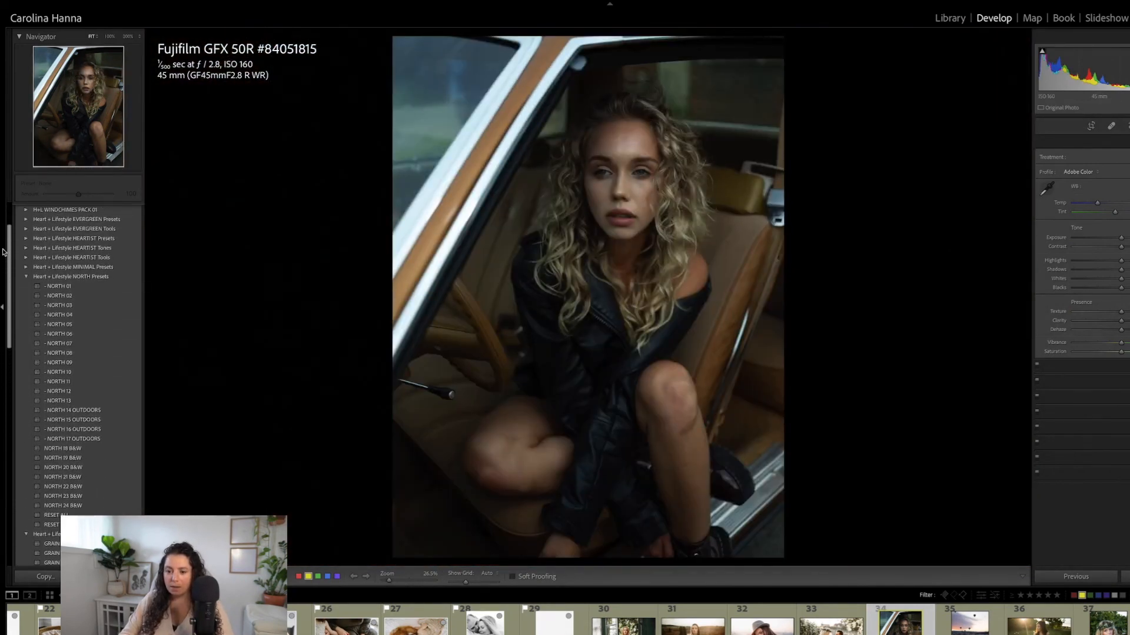
pyautogui.click(59, 286)
pyautogui.moveTo(1121, 237); pyautogui.dragTo(1127, 239)
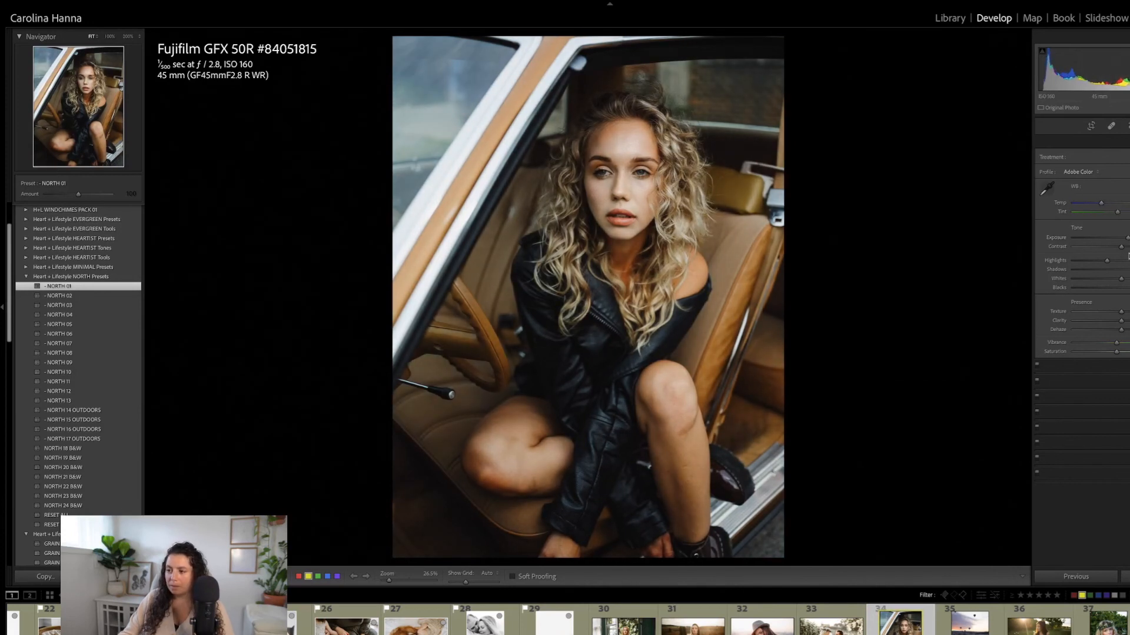
# Compare the car photo with the original and shift its tint slightly toward magenta
pyautogui.press('\\')
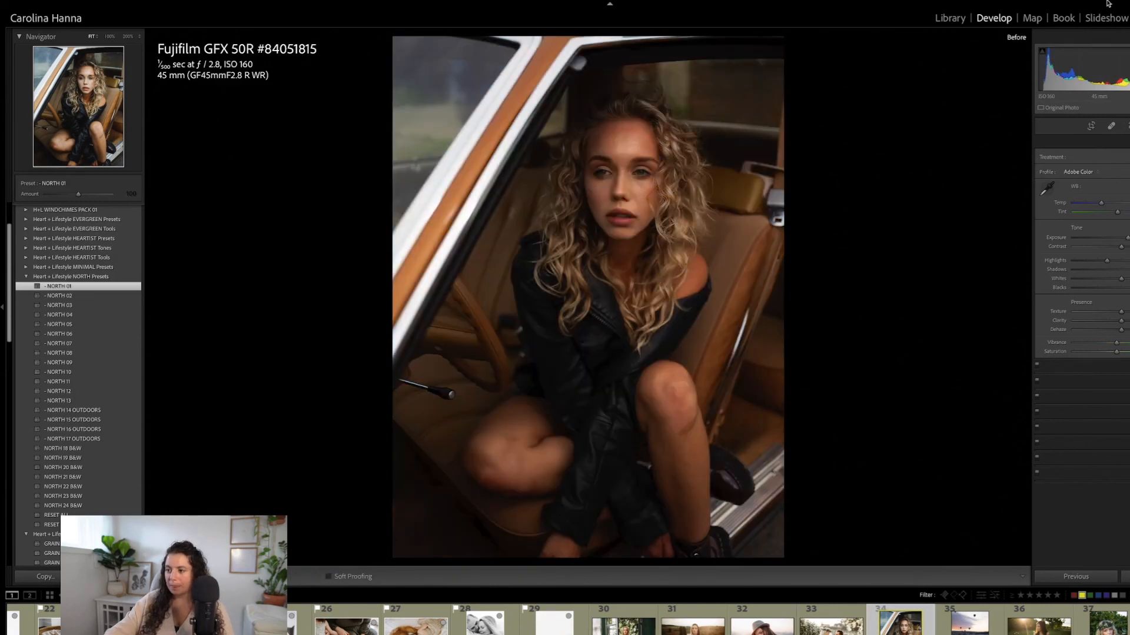
pyautogui.press('\\')
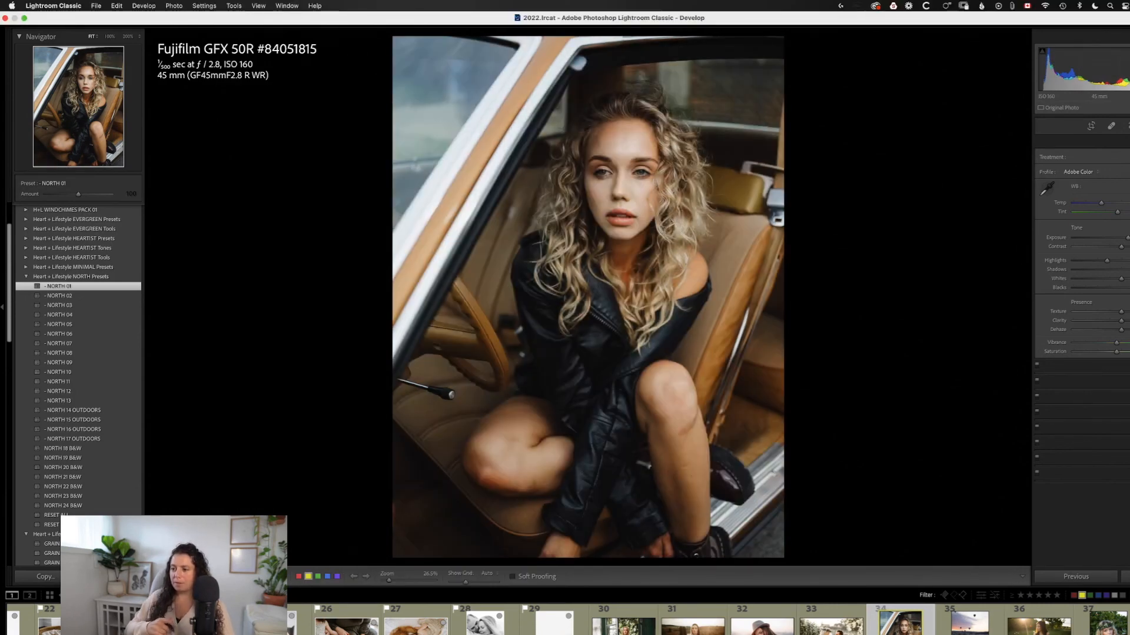
pyautogui.moveTo(1115, 215); pyautogui.dragTo(1119, 214)
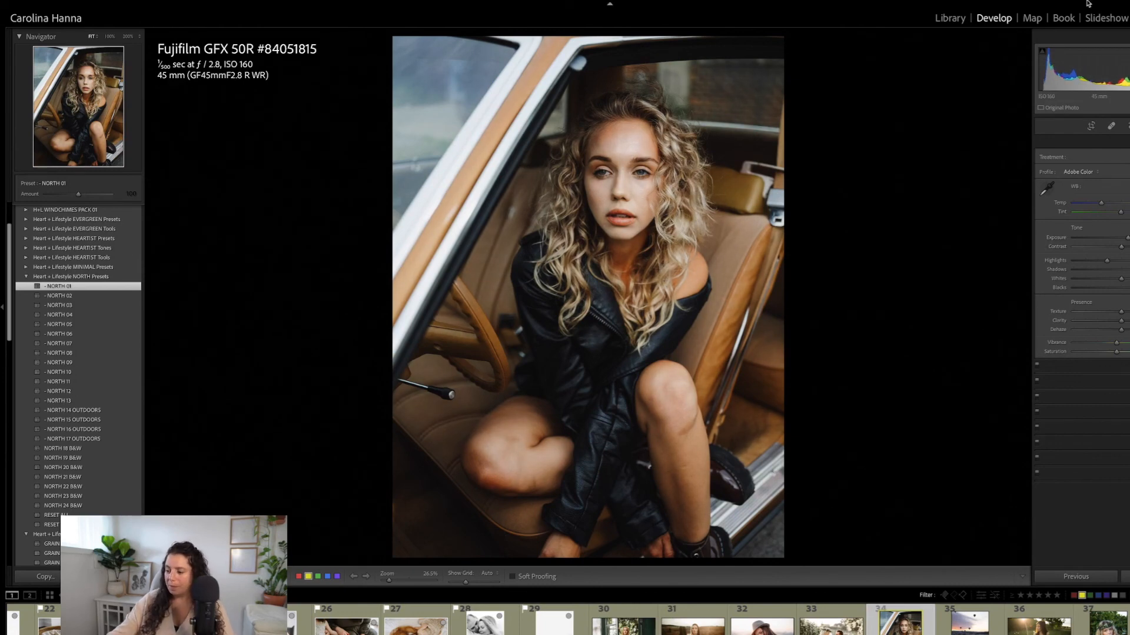
pyautogui.moveTo(1070, 3)
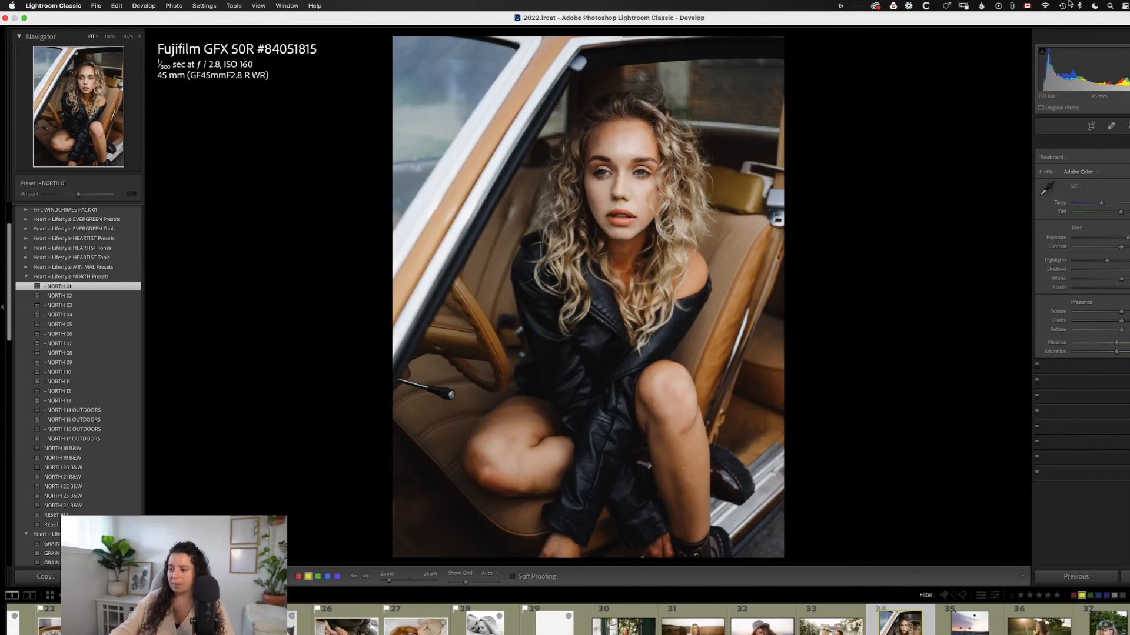
# Go to the hot-air balloon photo, try the presets NORTH 01 through NORTH 05, and apply NORTH 06
pyautogui.press('Right')
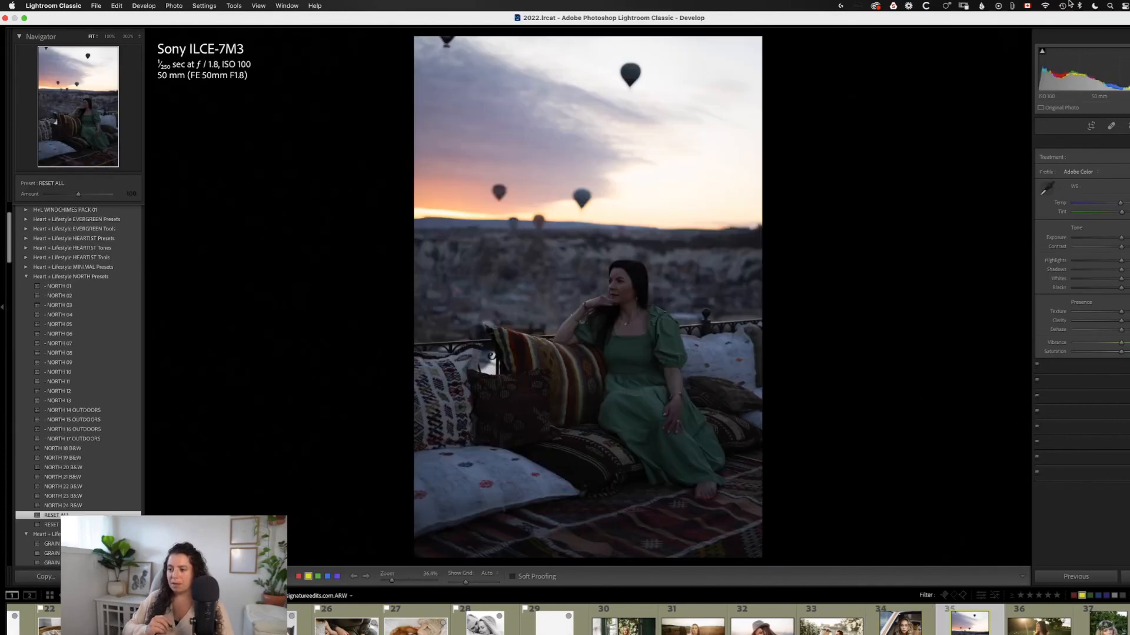
pyautogui.click(59, 286)
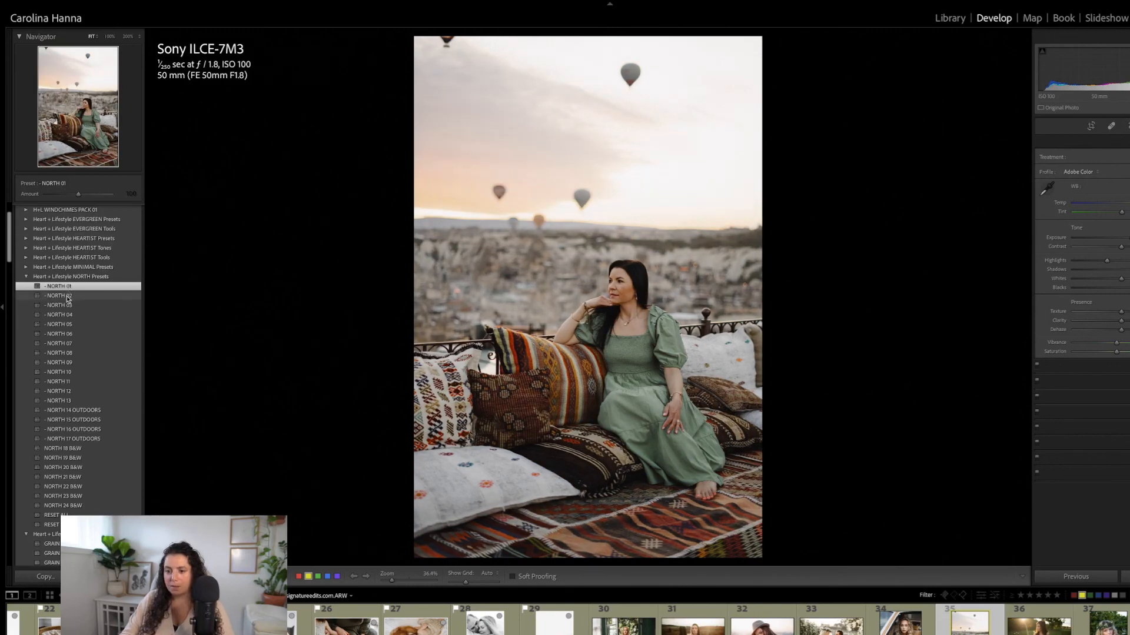
pyautogui.click(67, 297)
pyautogui.click(66, 307)
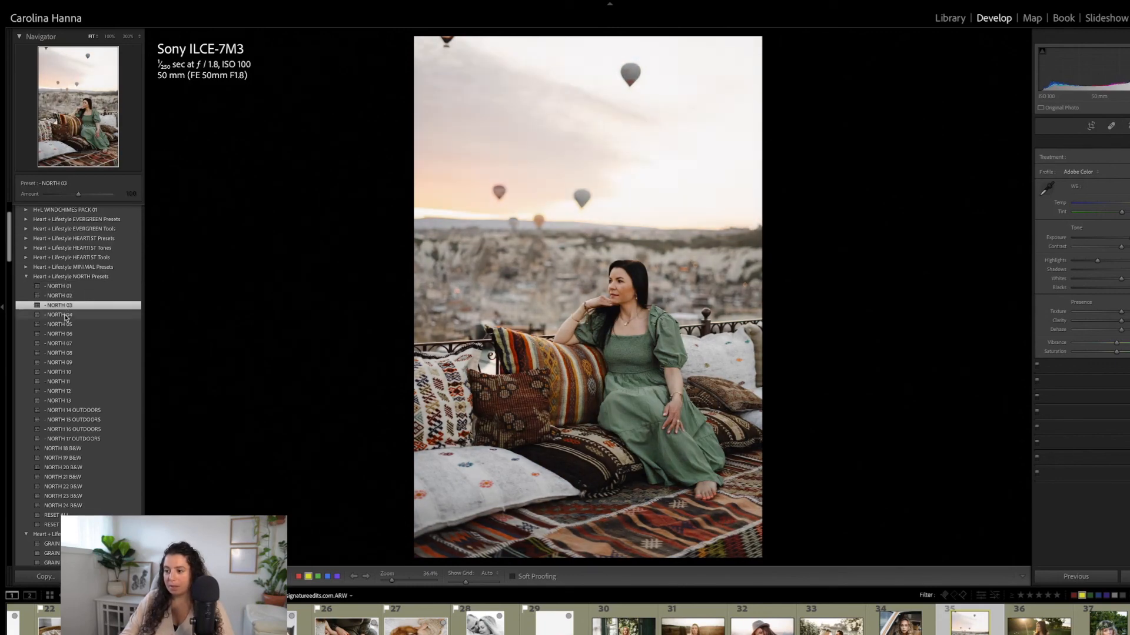
pyautogui.click(66, 316)
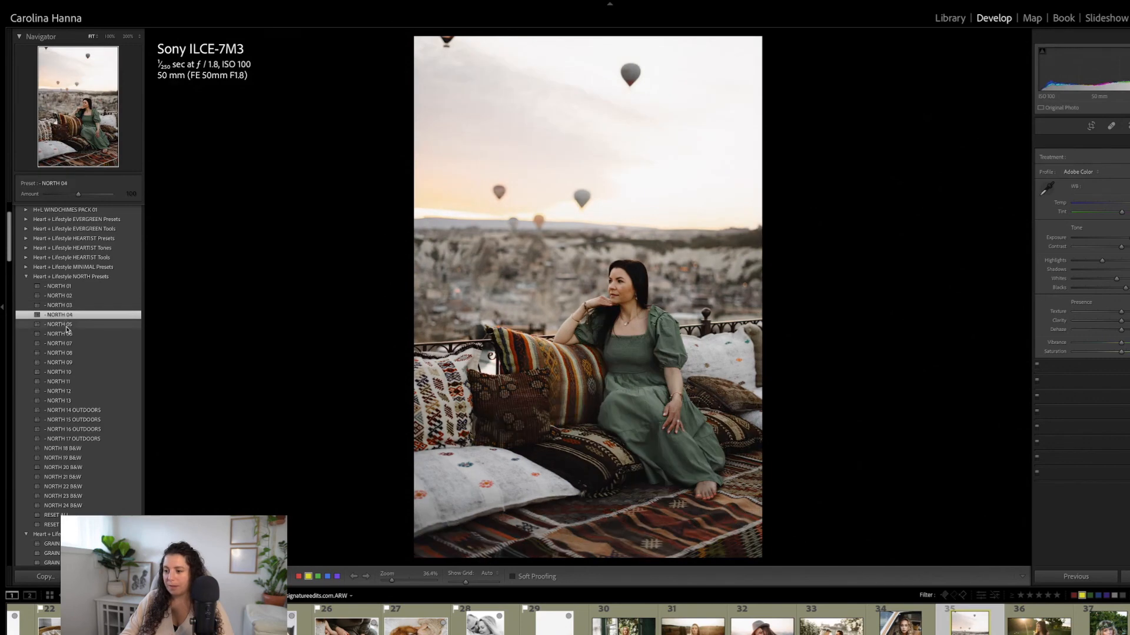
pyautogui.click(66, 326)
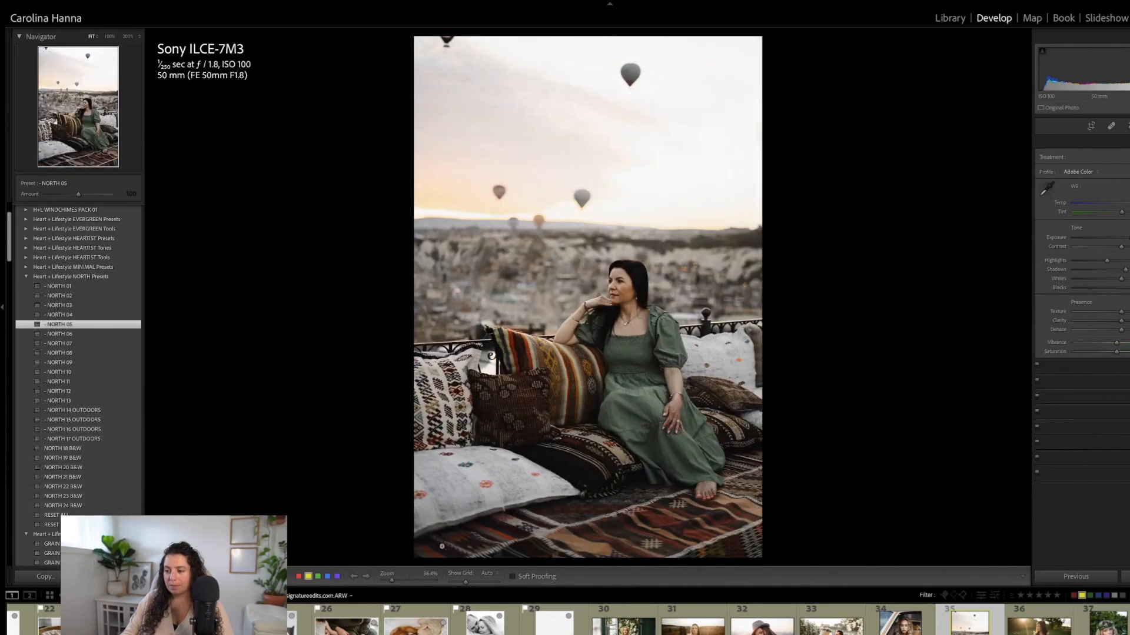
pyautogui.click(65, 334)
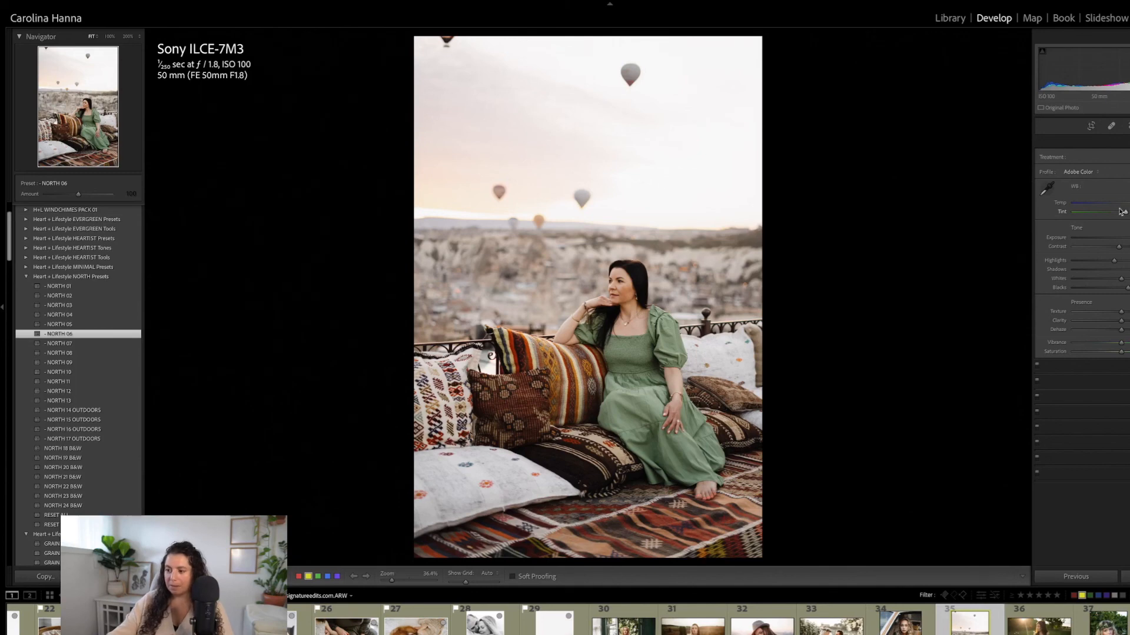
# Compare the edited hot-air balloon photo with the original several times
pyautogui.press('\\')
pyautogui.press('\\')
pyautogui.press('\\')
pyautogui.press('\\')
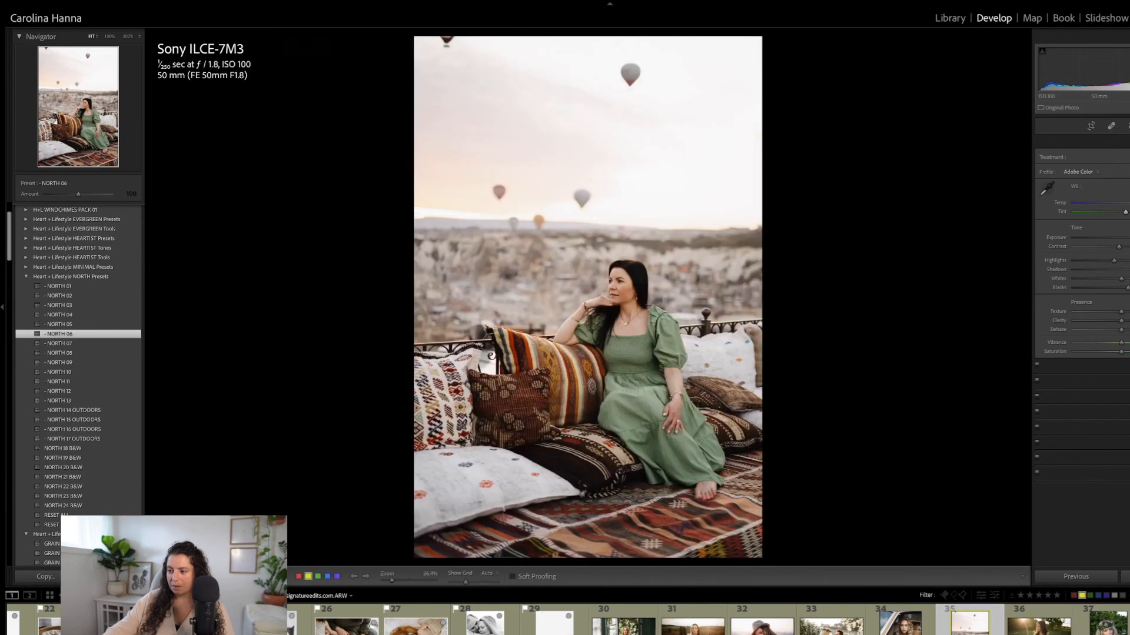
pyautogui.press('\\')
pyautogui.press('\\')
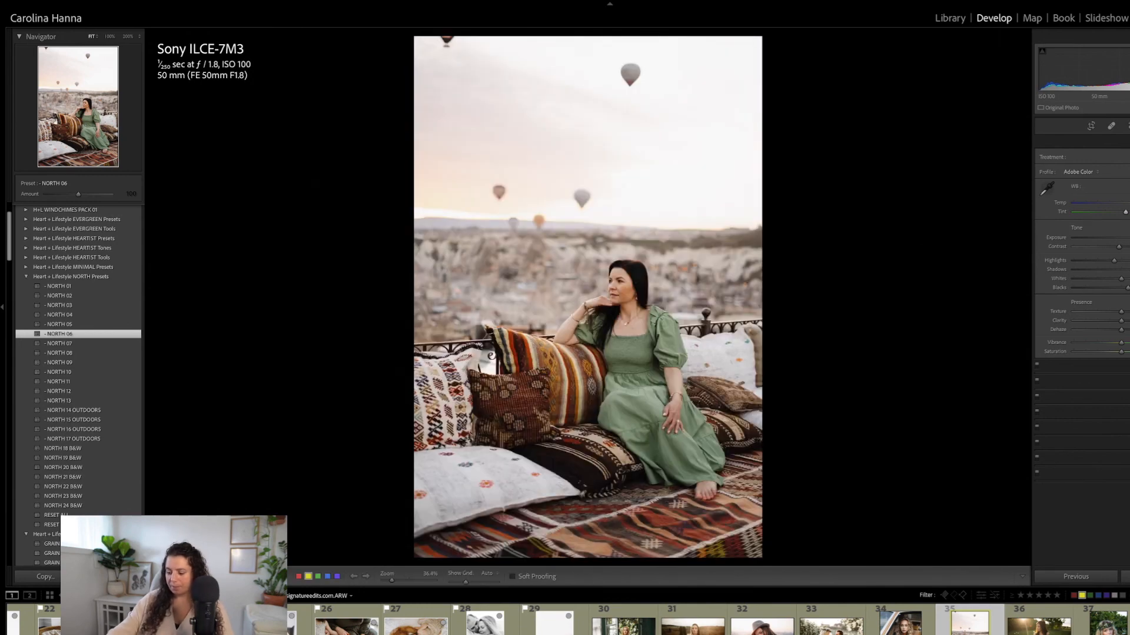
# Apply NORTH 14 OUTDOORS to the dandelion meadow photo, brighten and warm it, and compare it with the original
pyautogui.press('Right')
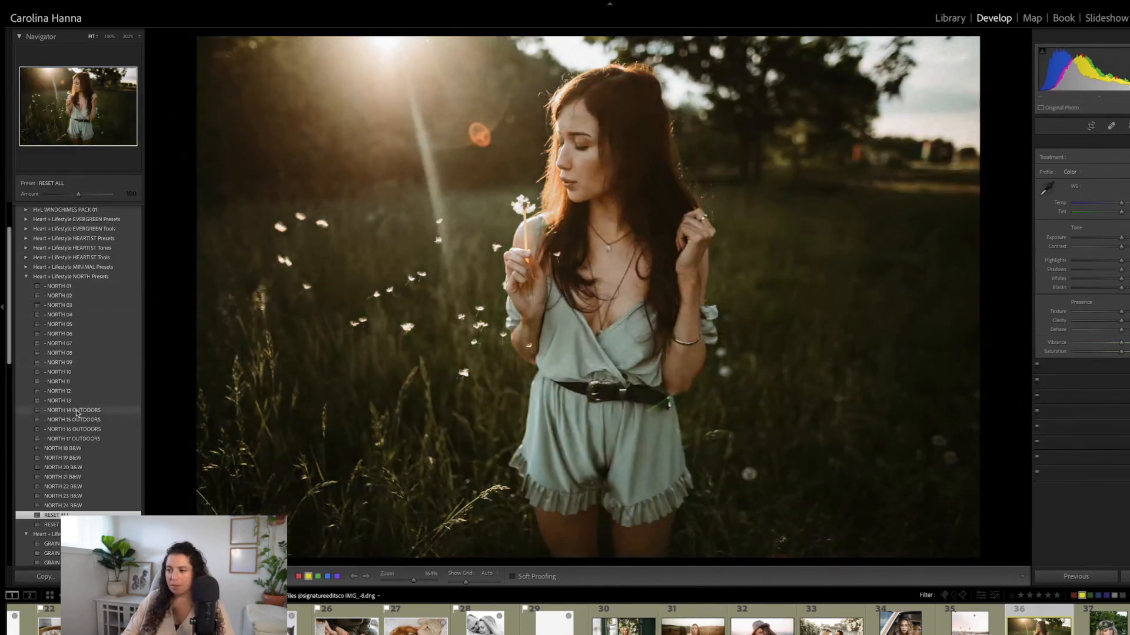
pyautogui.click(76, 412)
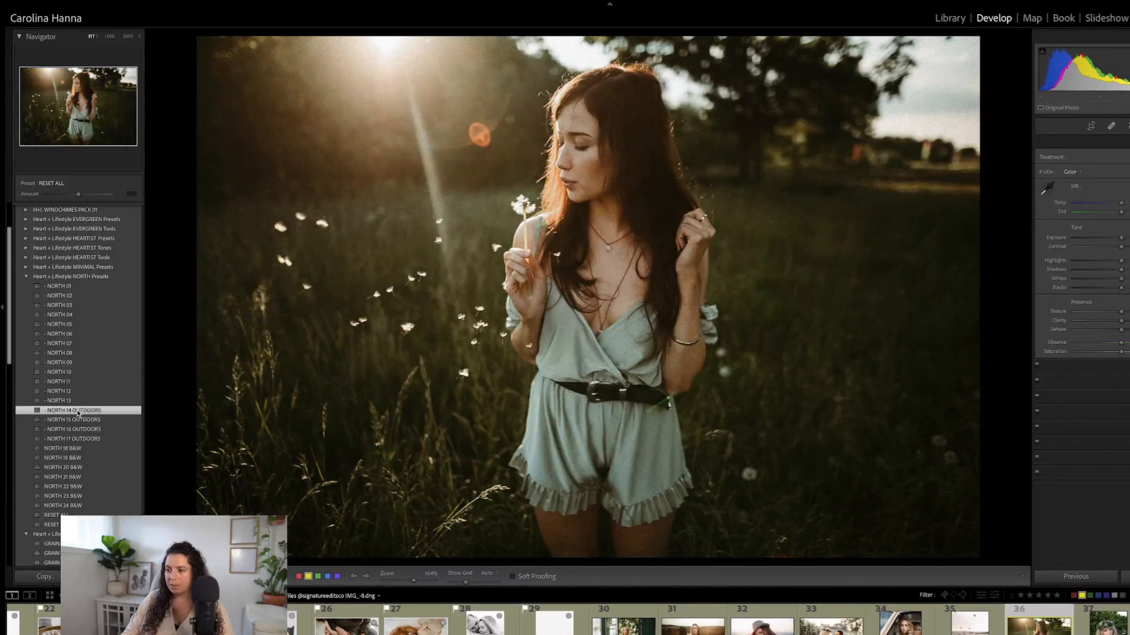
pyautogui.moveTo(1122, 241); pyautogui.dragTo(1126, 215)
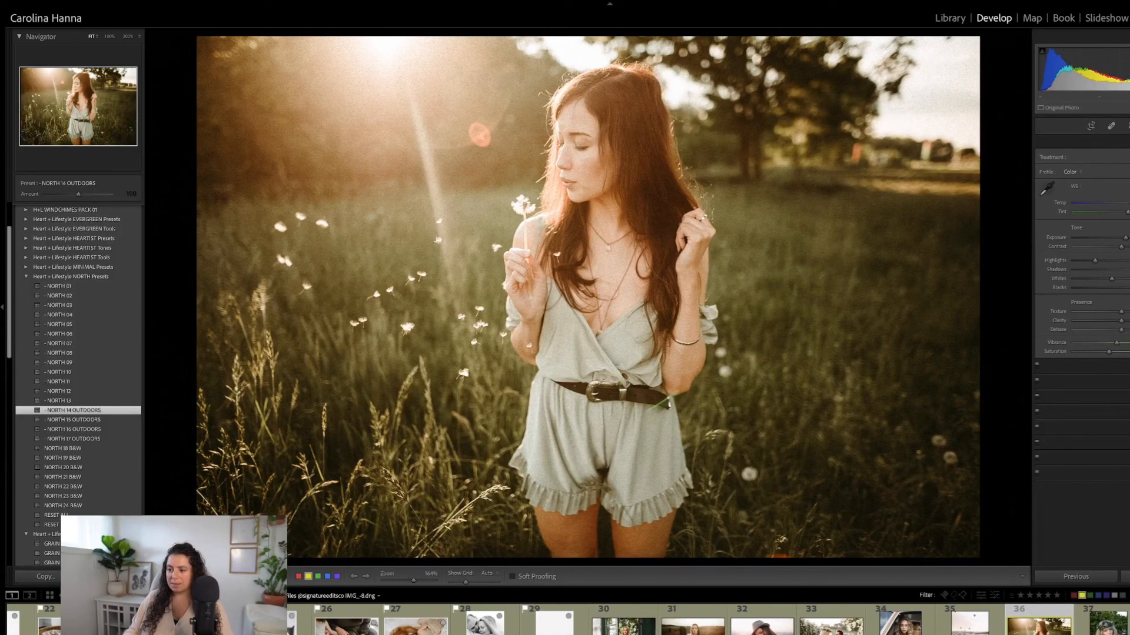
pyautogui.press('\\')
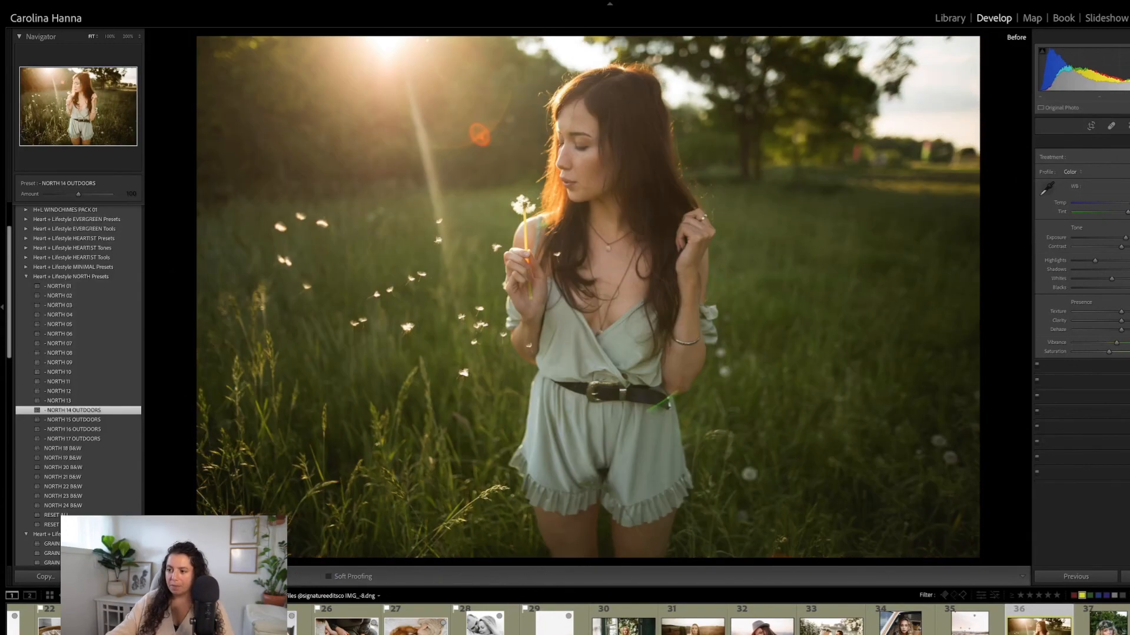
pyautogui.press('\\')
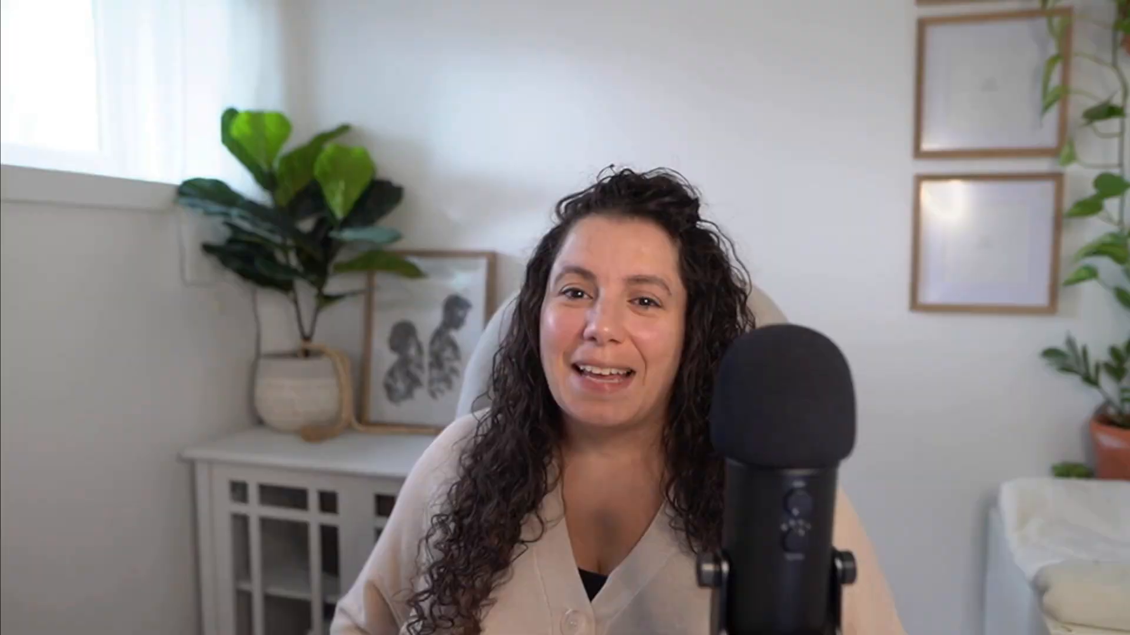